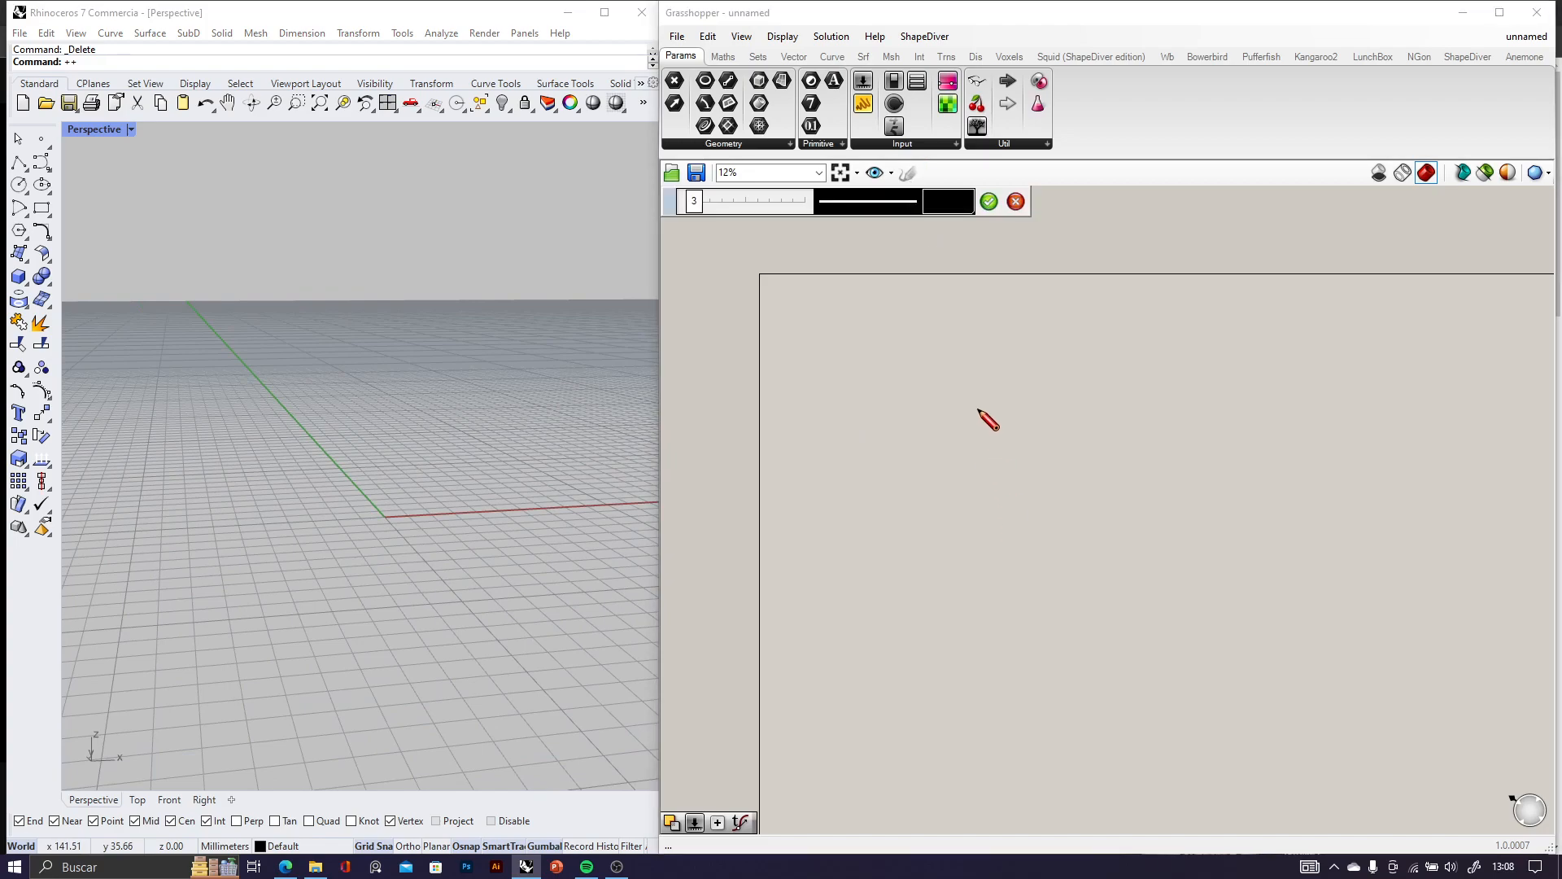
mouse_move(971, 345)
left_mouse_down()
mouse_move(973, 486)
mouse_move(1001, 485)
left_mouse_up()
left_click_drag(939, 338, 1006, 338)
left_click_drag(921, 365, 1026, 366)
left_click_drag(898, 407, 1033, 409)
left_click_drag(905, 446, 1013, 437)
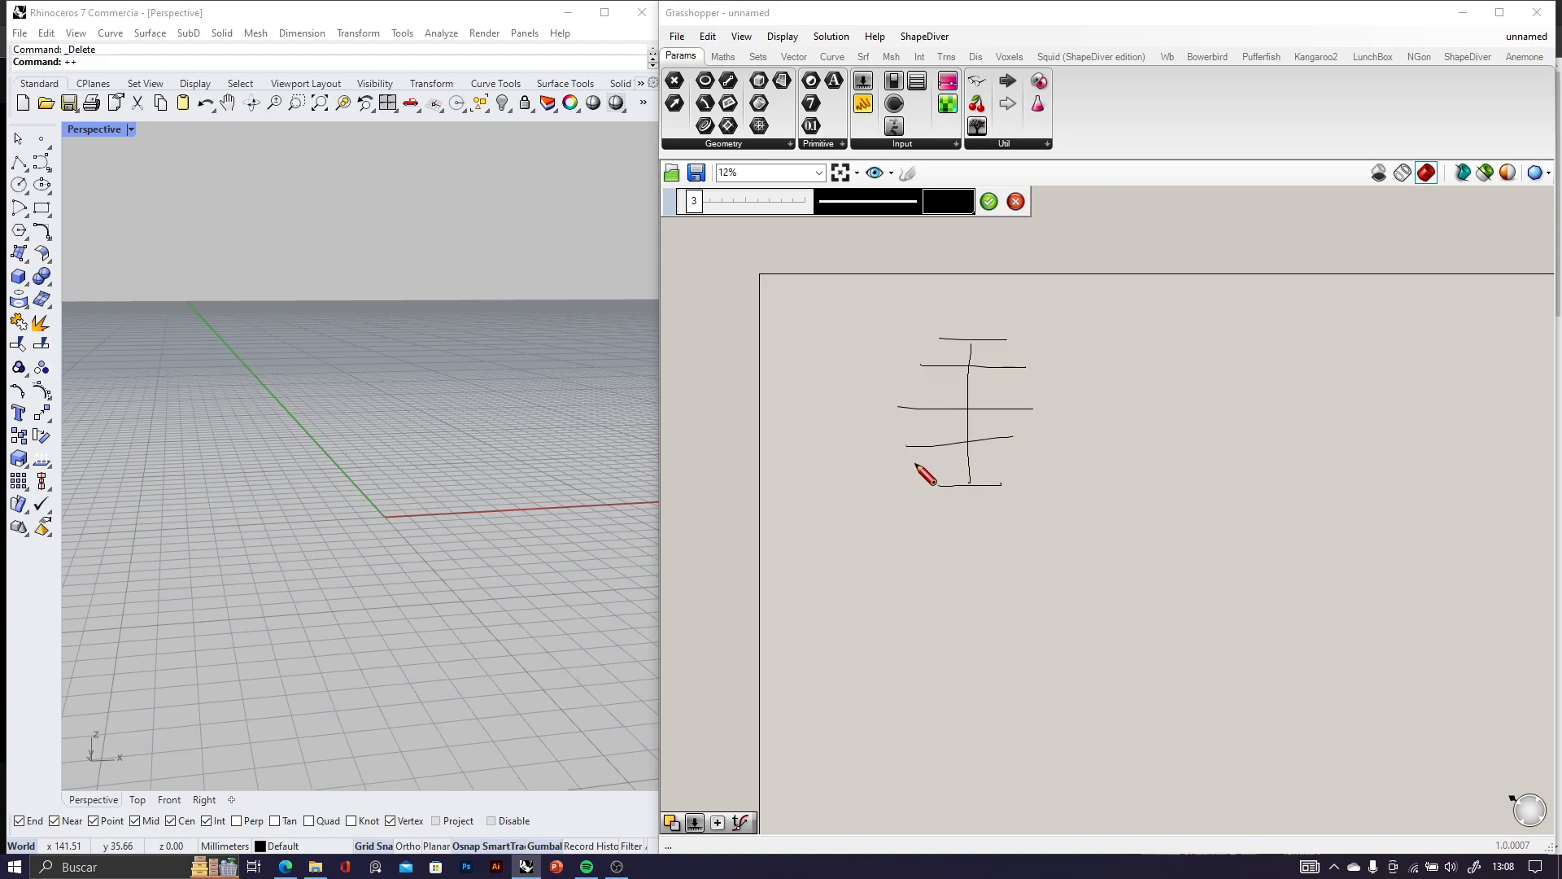
left_click_drag(925, 477, 914, 449)
left_click_drag(920, 454, 923, 455)
mouse_move(1104, 437)
left_mouse_down()
mouse_move(1199, 453)
mouse_move(1109, 435)
mouse_move(1175, 434)
mouse_move(1133, 440)
left_mouse_up()
mouse_move(1087, 389)
left_mouse_down()
mouse_move(1130, 380)
mouse_move(1237, 433)
mouse_move(1109, 456)
mouse_move(1091, 395)
mouse_move(1157, 404)
left_mouse_up()
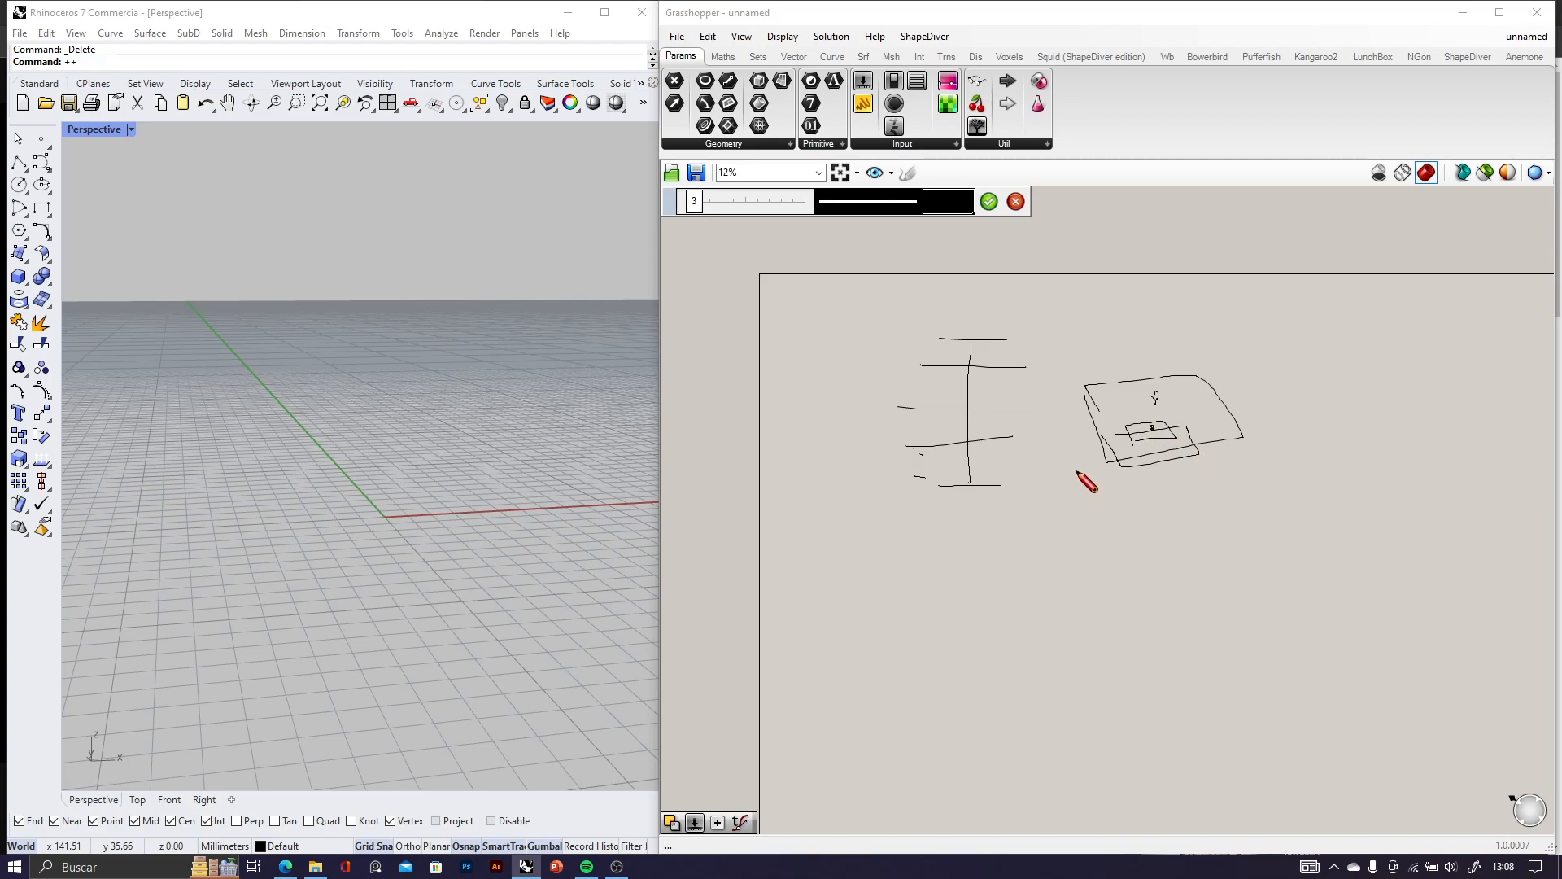
left_click_drag(1070, 470, 1154, 501)
left_click_drag(1197, 423, 1166, 414)
left_click(1016, 201)
Add a Construct Point component near the upper-left corner of the Grasshopper canvas
mouse_move(890, 412)
right_mouse_down()
mouse_move(988, 461)
mouse_move(1046, 543)
right_mouse_up()
scroll(905, 351, "up", 5)
double_click(1038, 465)
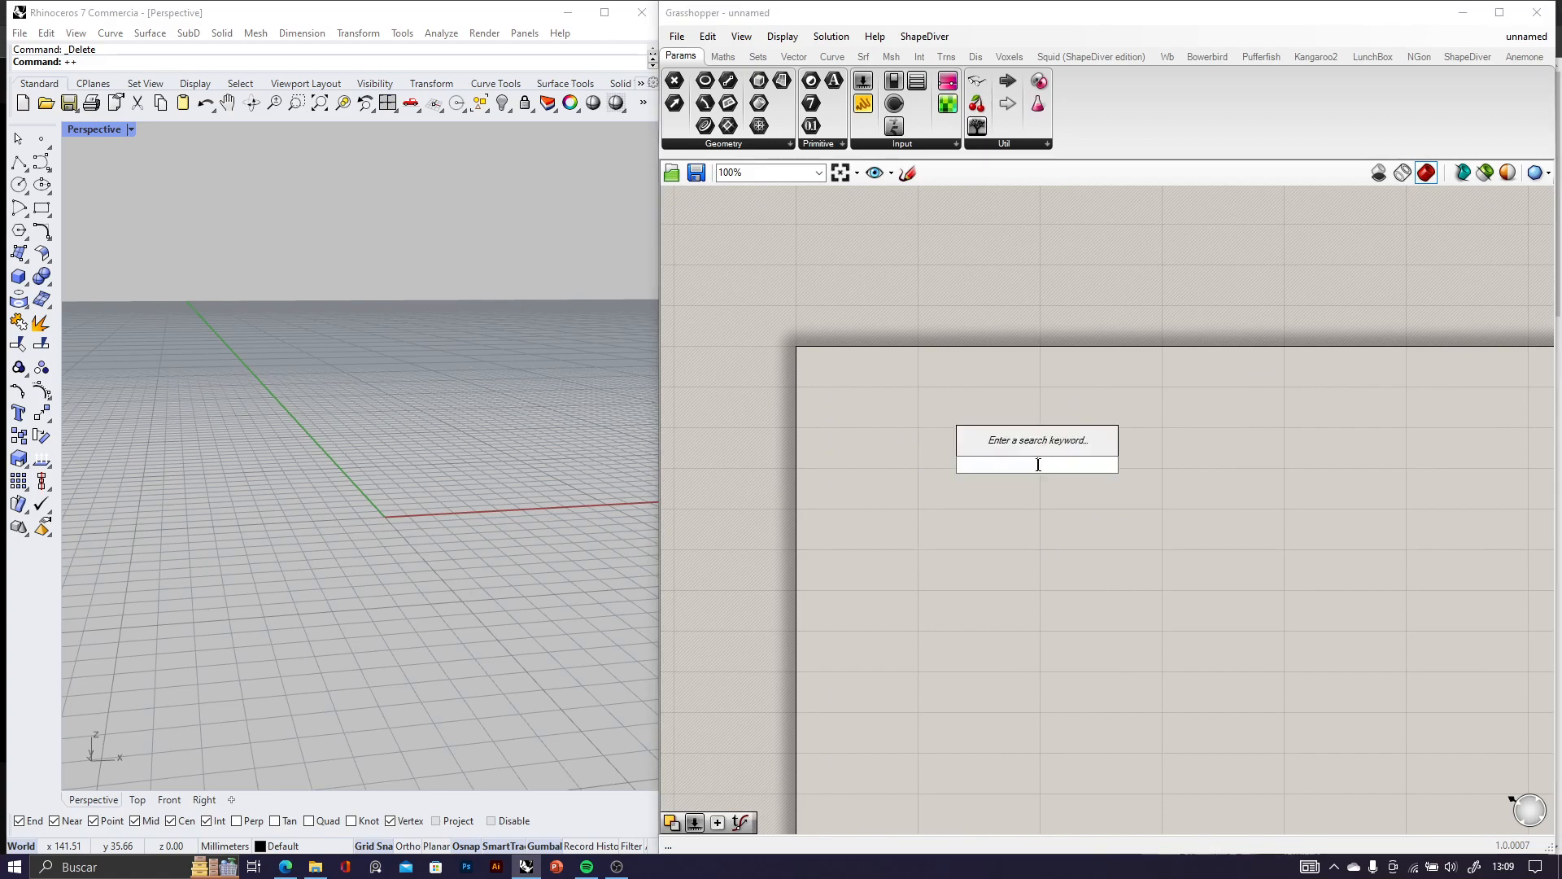
type("const")
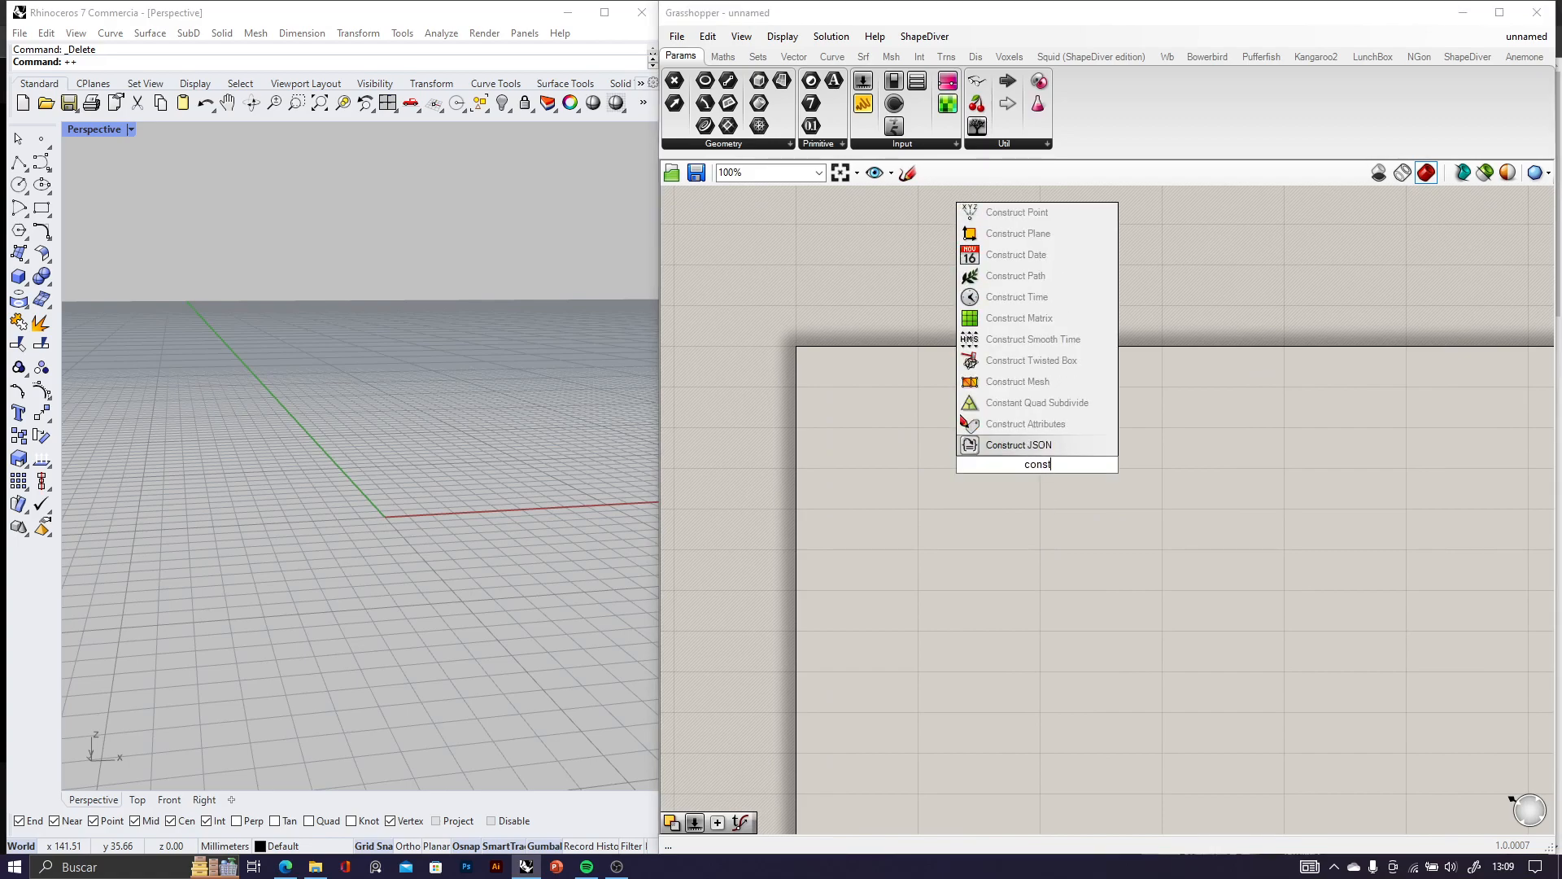
type("ruct poin")
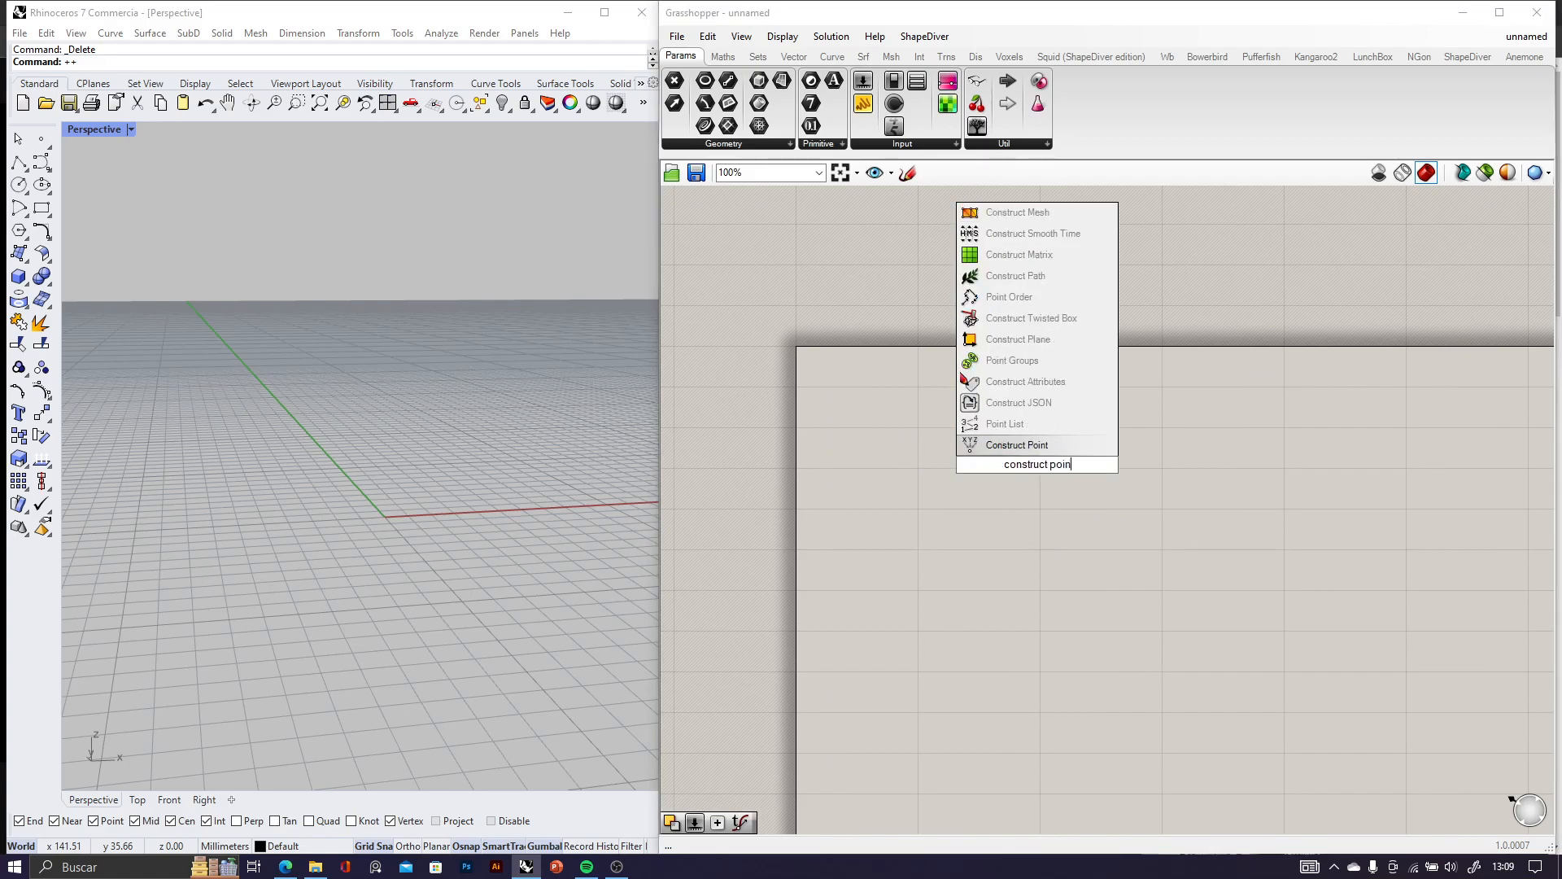
left_click(1002, 445)
scroll(1017, 467, "up", 1)
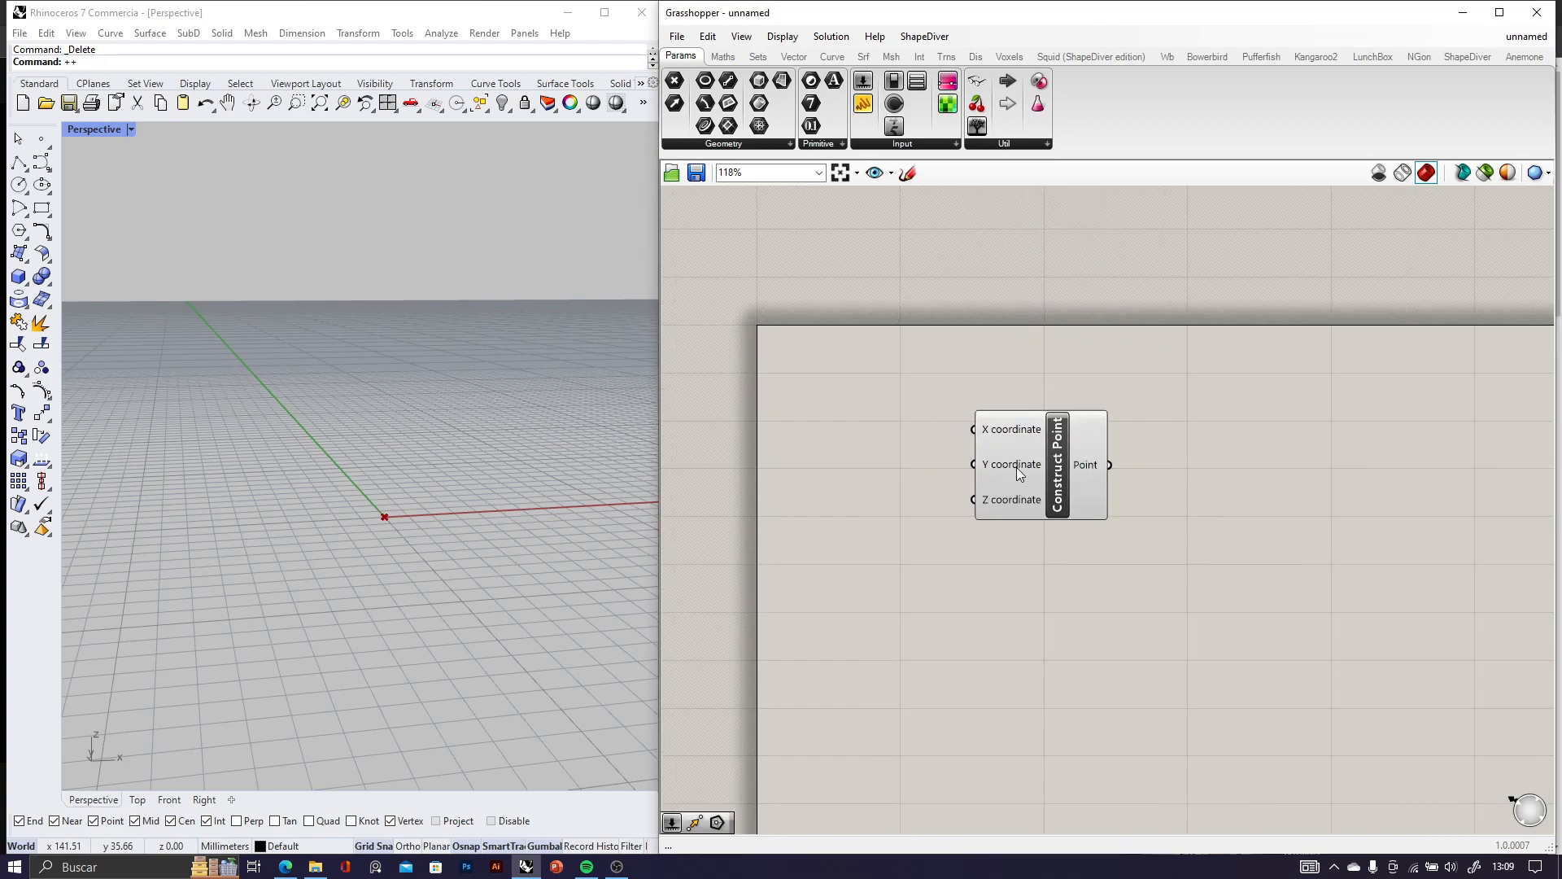
left_click(1007, 464)
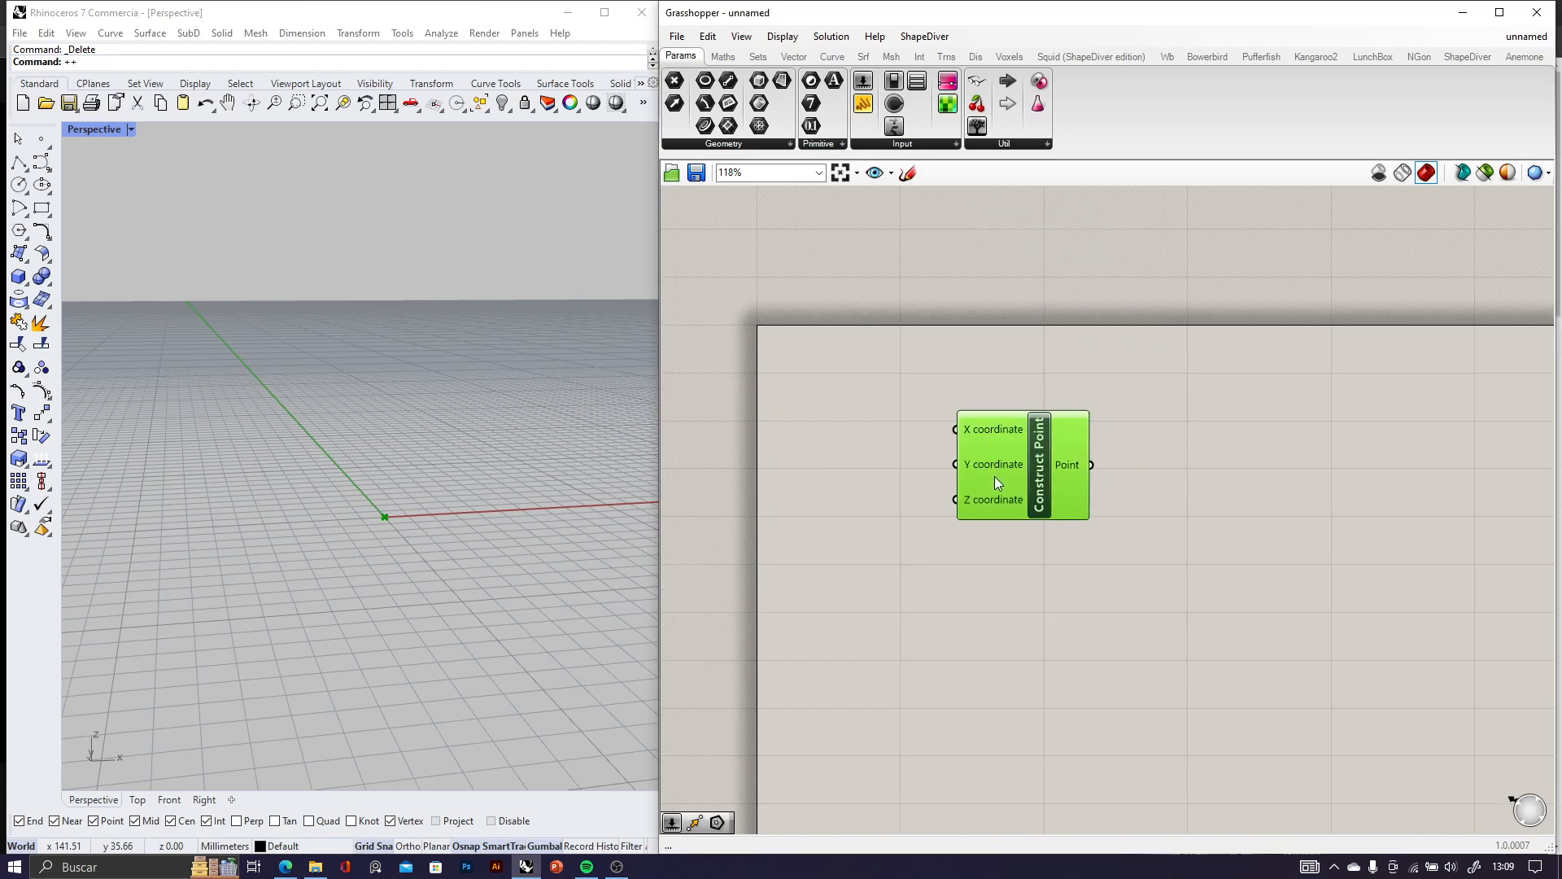
Add a Move component beside Construct Point and feed the Point output into its Geometry input
double_click(1111, 511)
type("move")
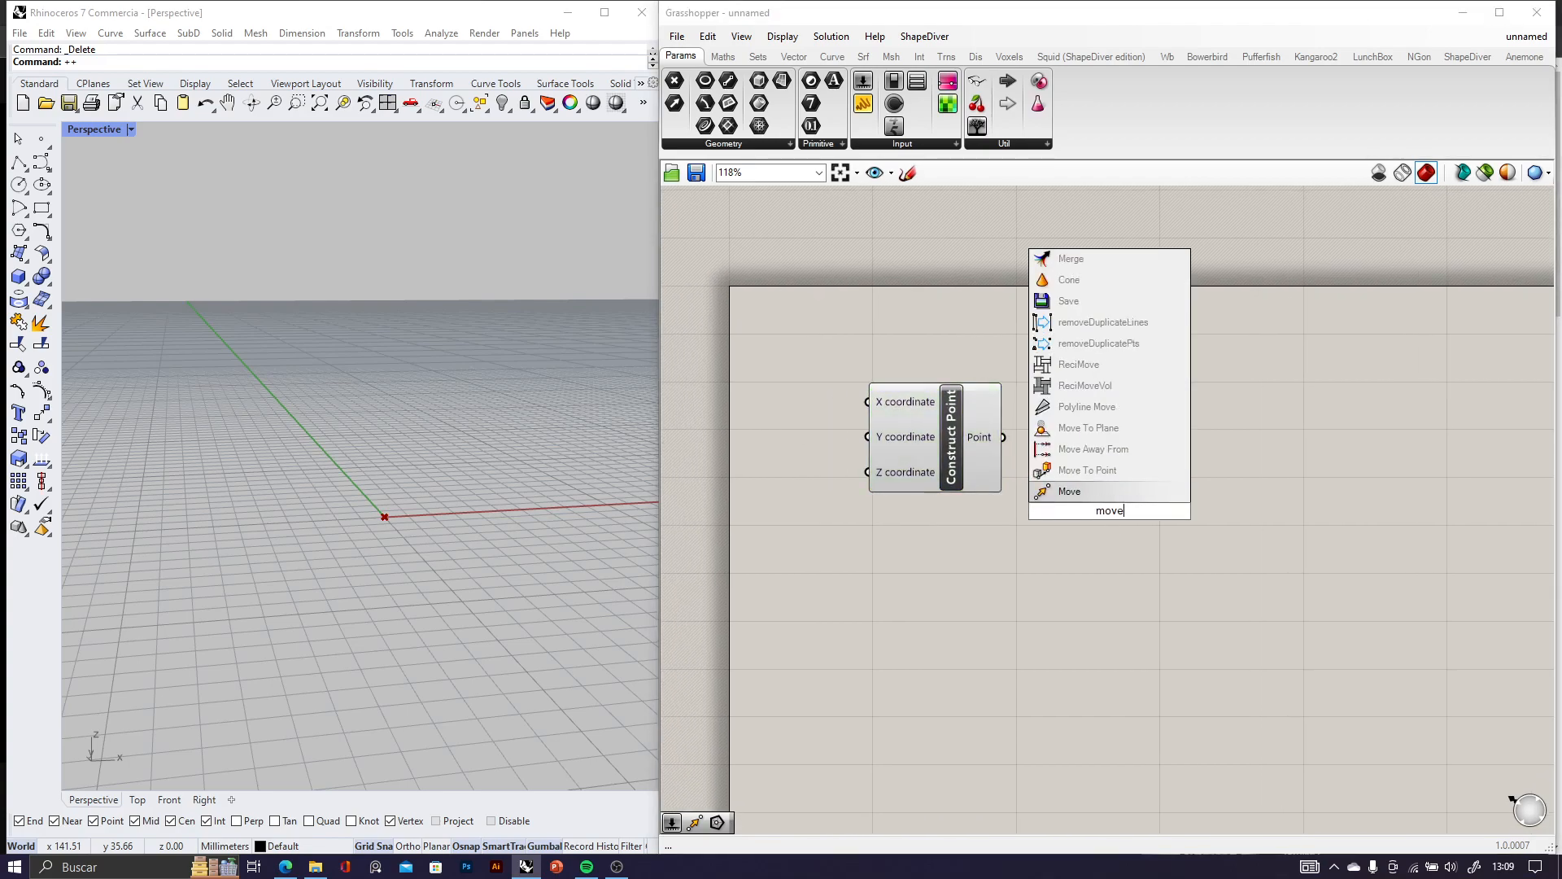
left_click(1058, 492)
left_click_drag(1032, 476, 1086, 520)
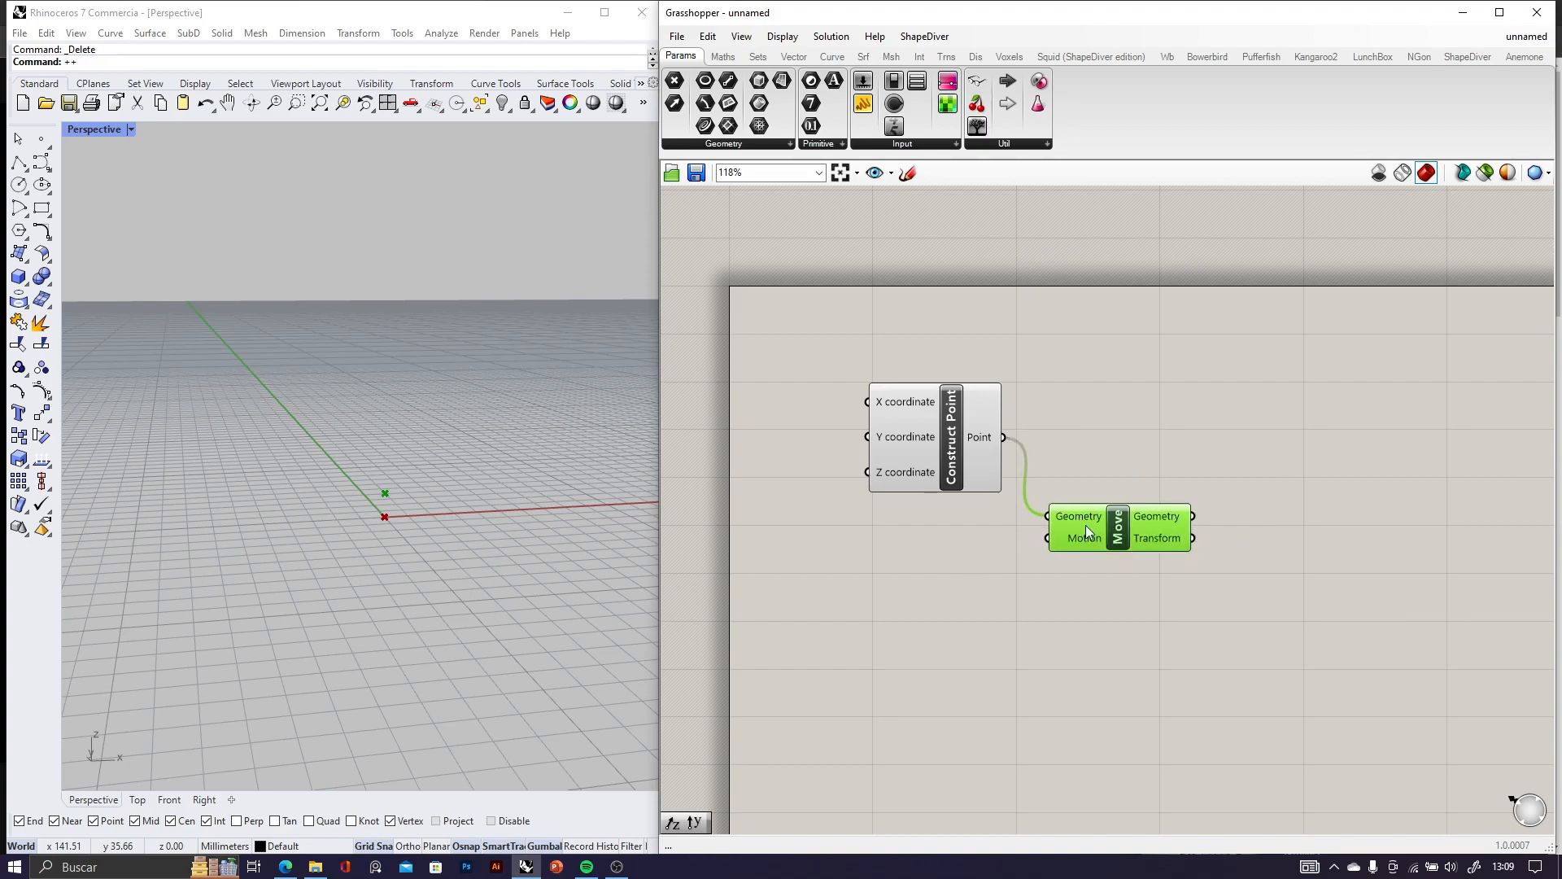
Add a Unit Z component and connect its Unit vector output to the Move component's Motion input
double_click(975, 578)
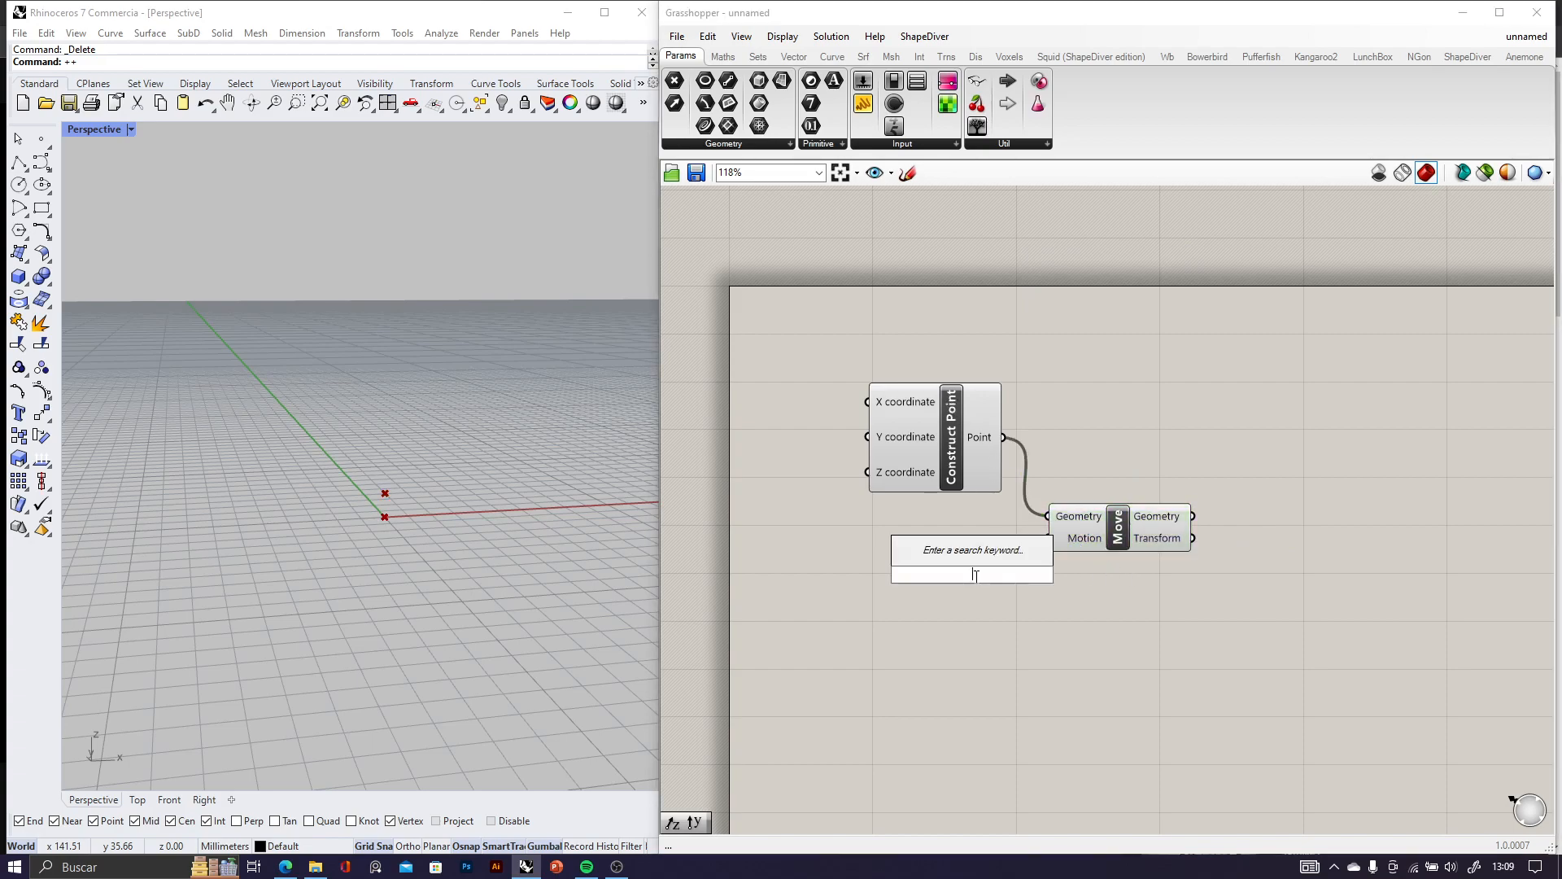
type("unit z")
left_click(998, 566)
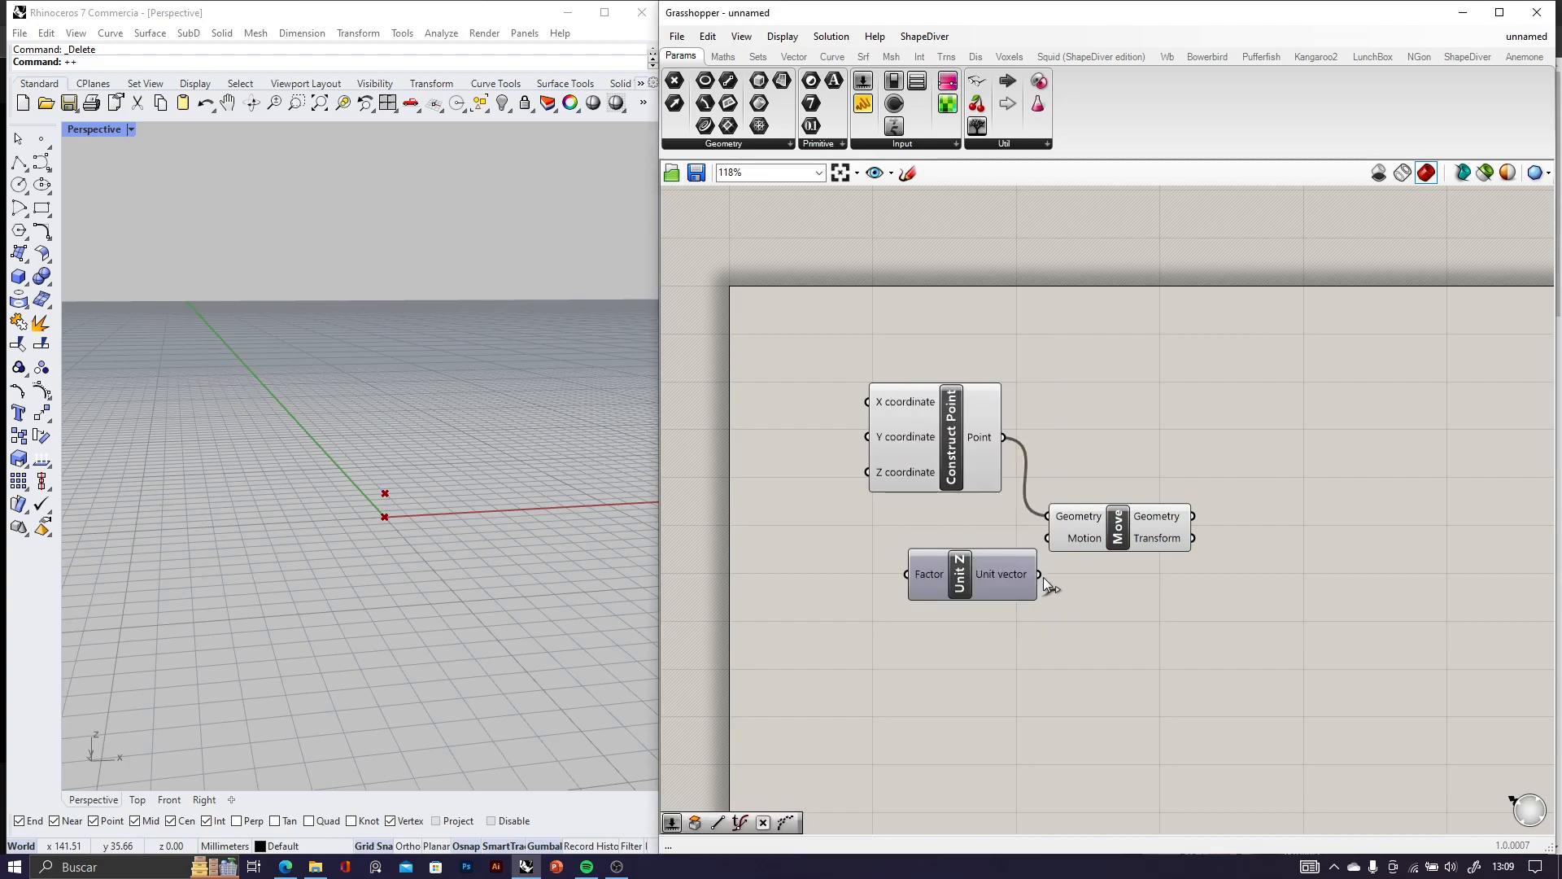
left_click_drag(1082, 547, 1151, 536)
left_click_drag(996, 578, 1027, 585)
Create a number slider with the value 120 and connect it to the Factor input of Unit Z
double_click(835, 585)
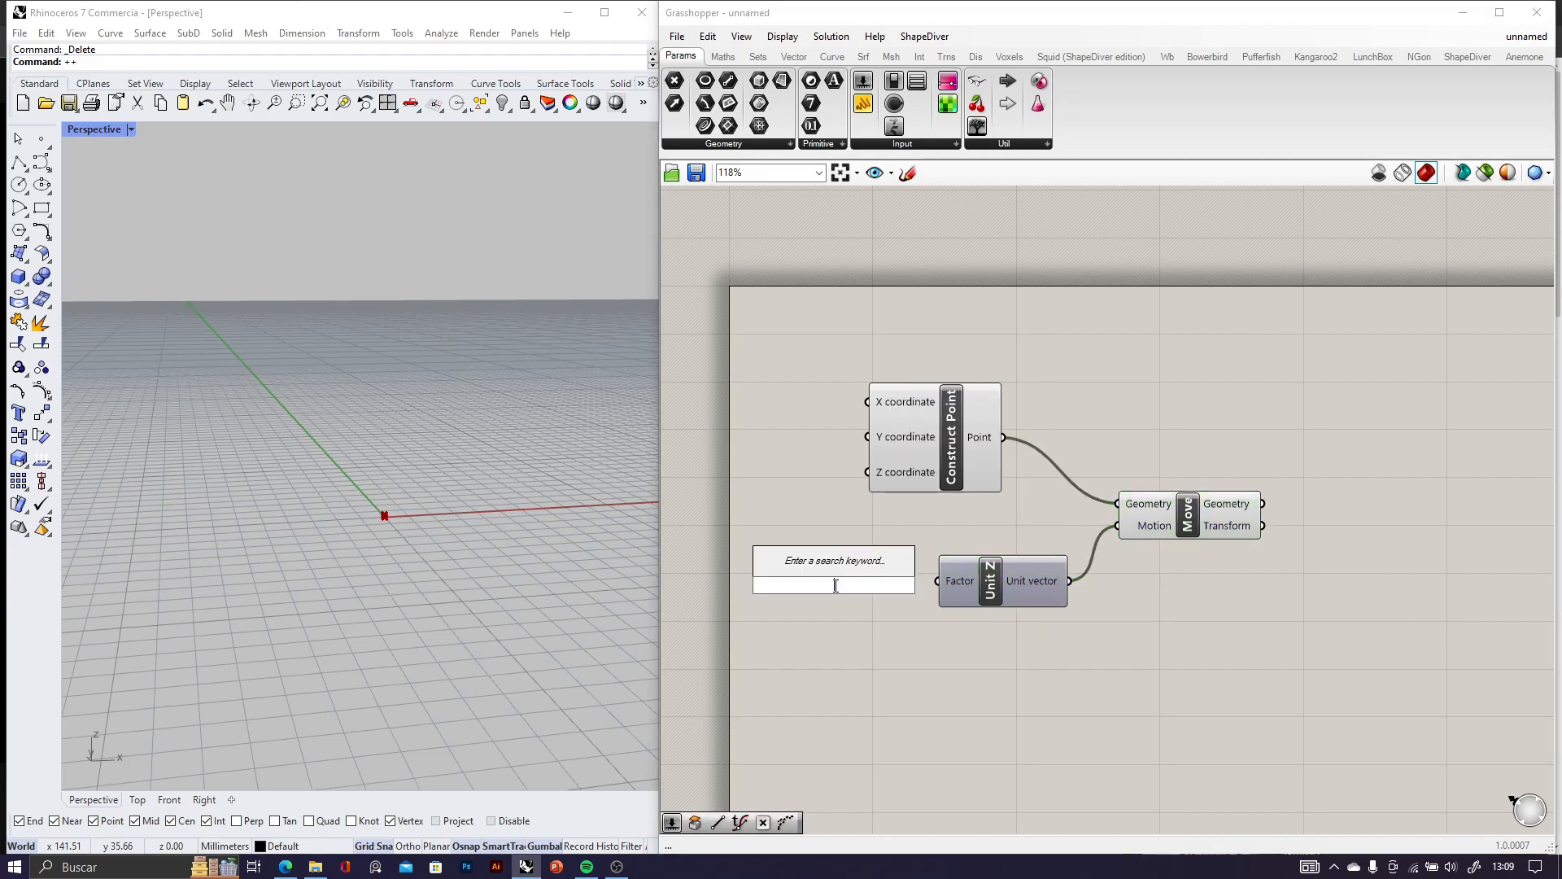
type("120")
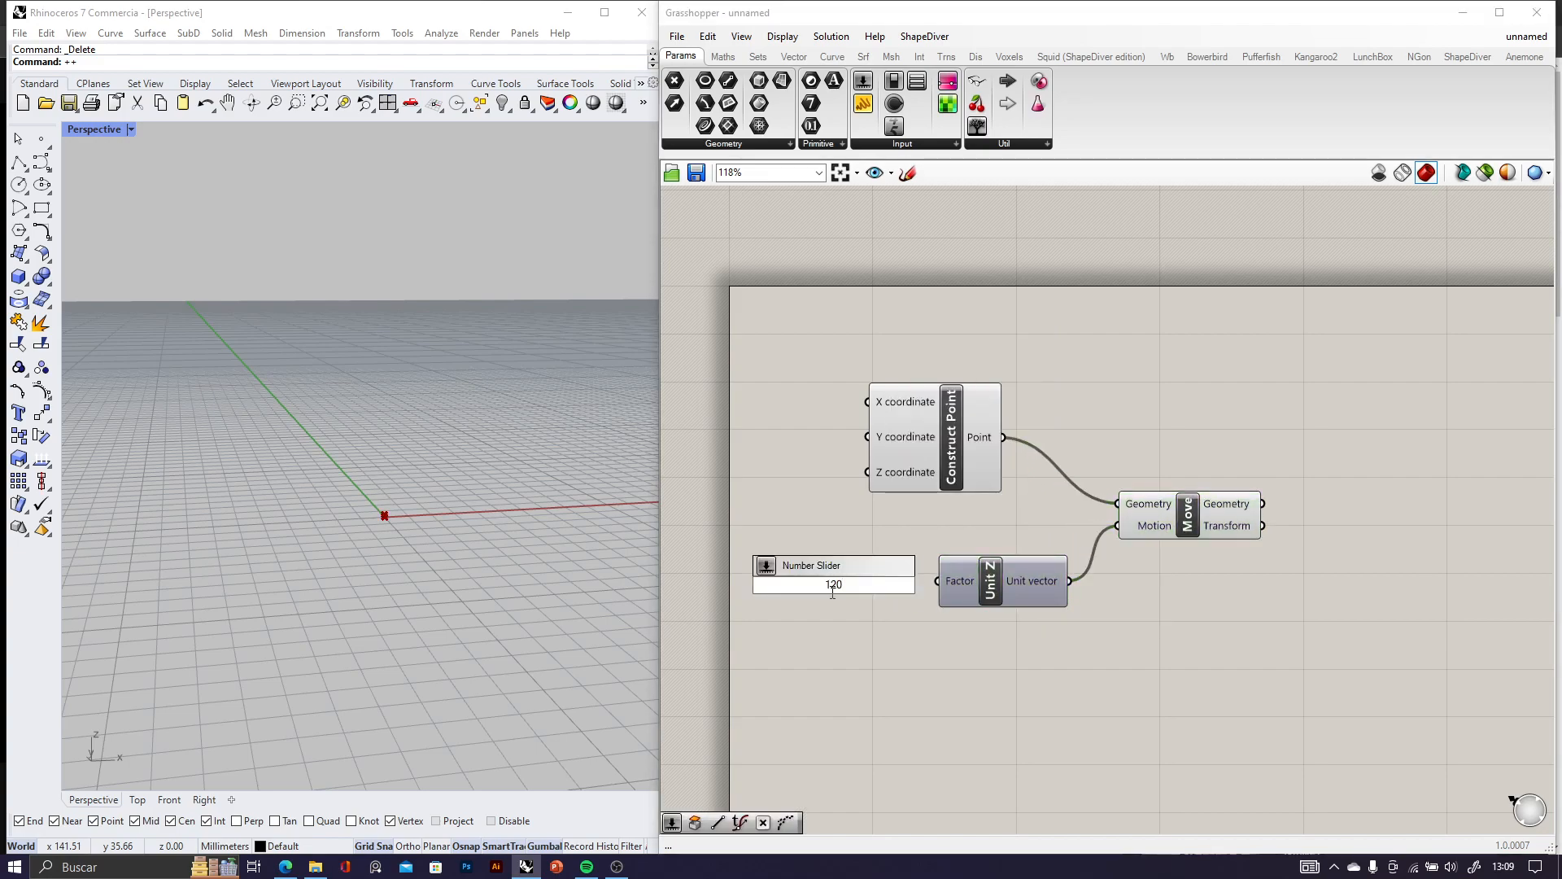
key("Return")
left_click(973, 600)
scroll(974, 600, "up", 3)
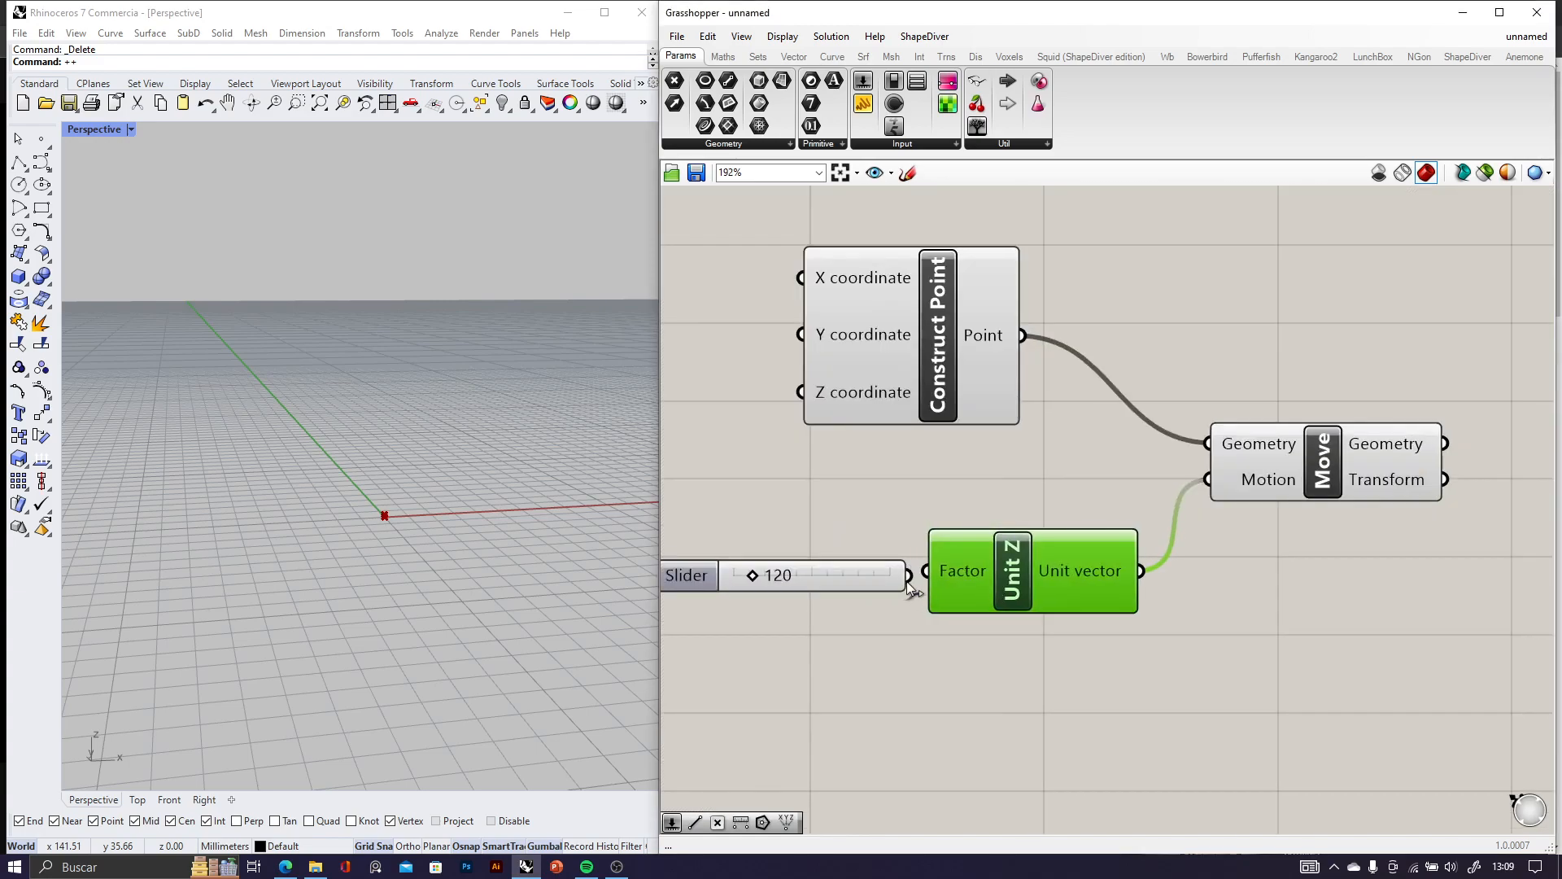
left_click_drag(936, 573, 938, 574)
left_click_drag(955, 583, 958, 589)
right_click_drag(371, 356, 356, 318)
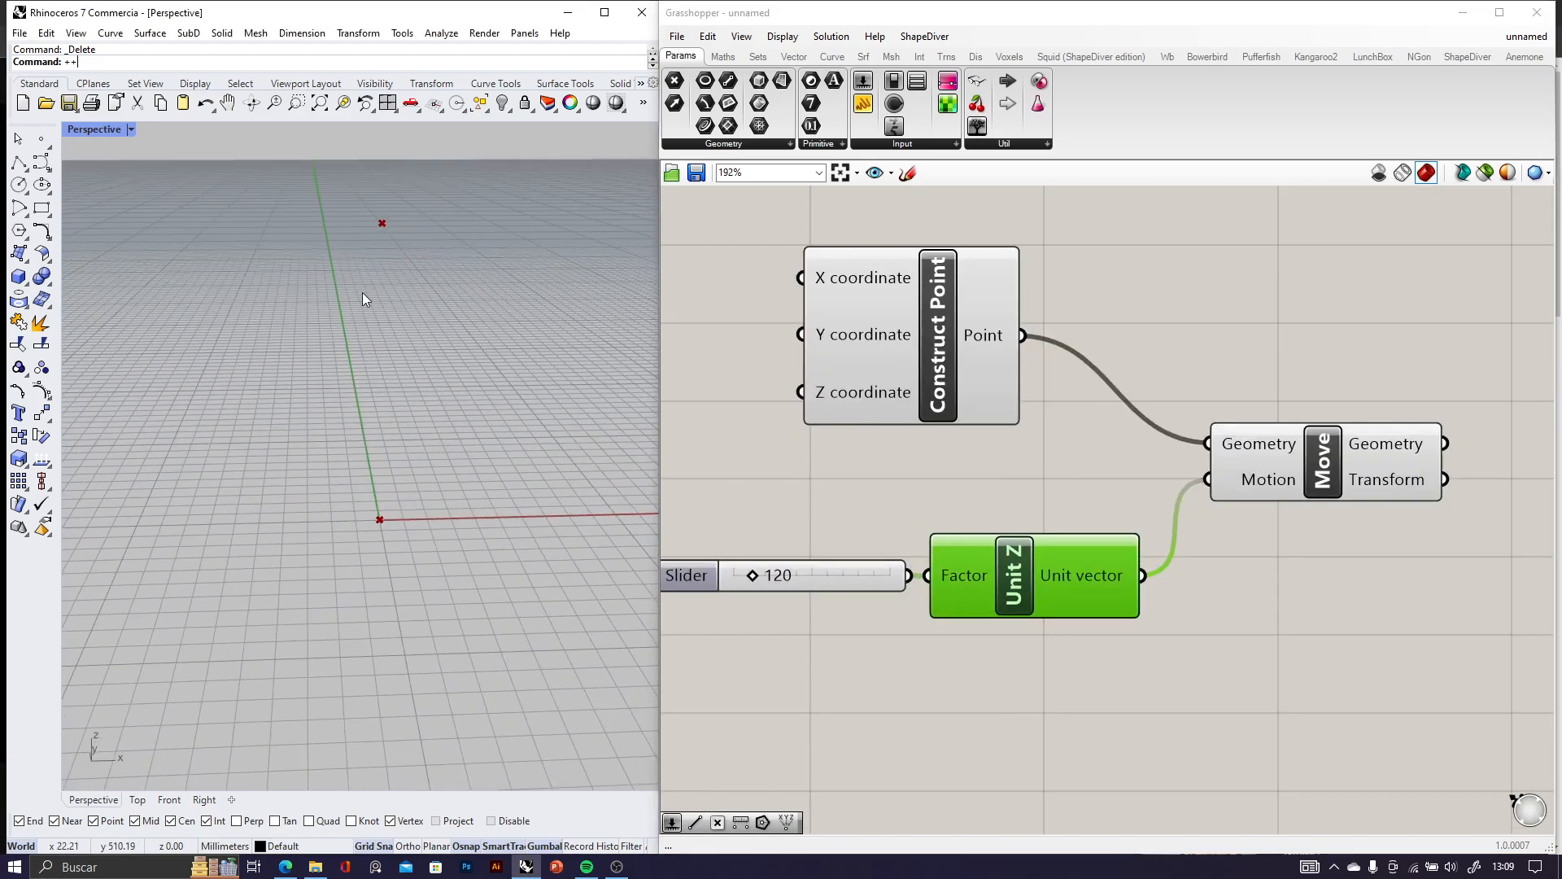
Add a Line component, with the constructed point as its Start Point and the moved Geometry as its End Point
right_click_drag(1063, 457, 916, 495)
left_click_drag(1124, 516, 1134, 531)
double_click(1283, 395)
type("line")
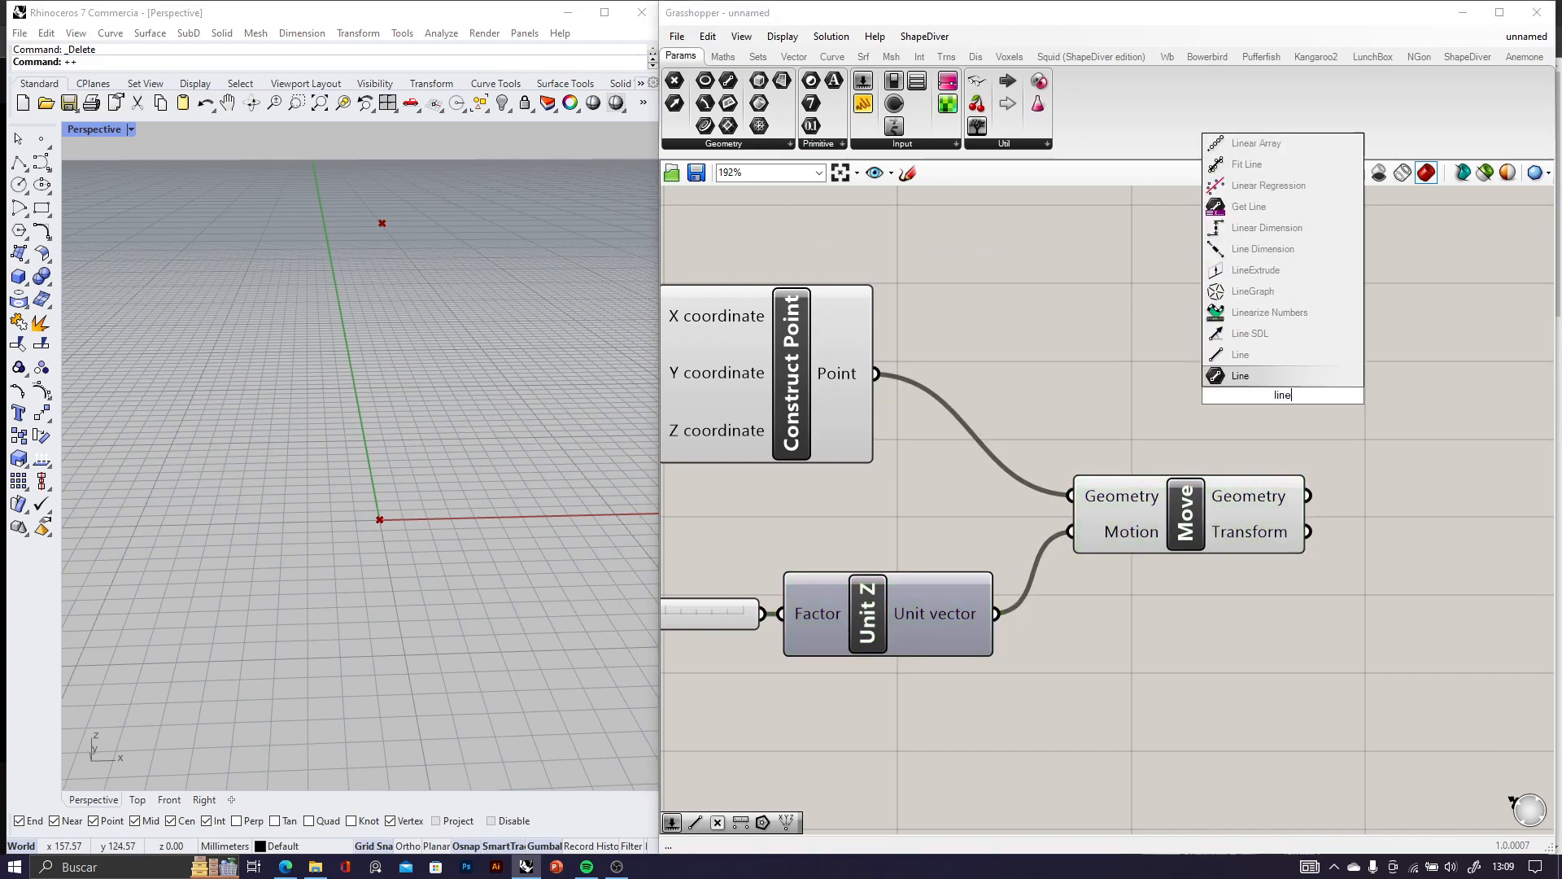
left_click(1241, 355)
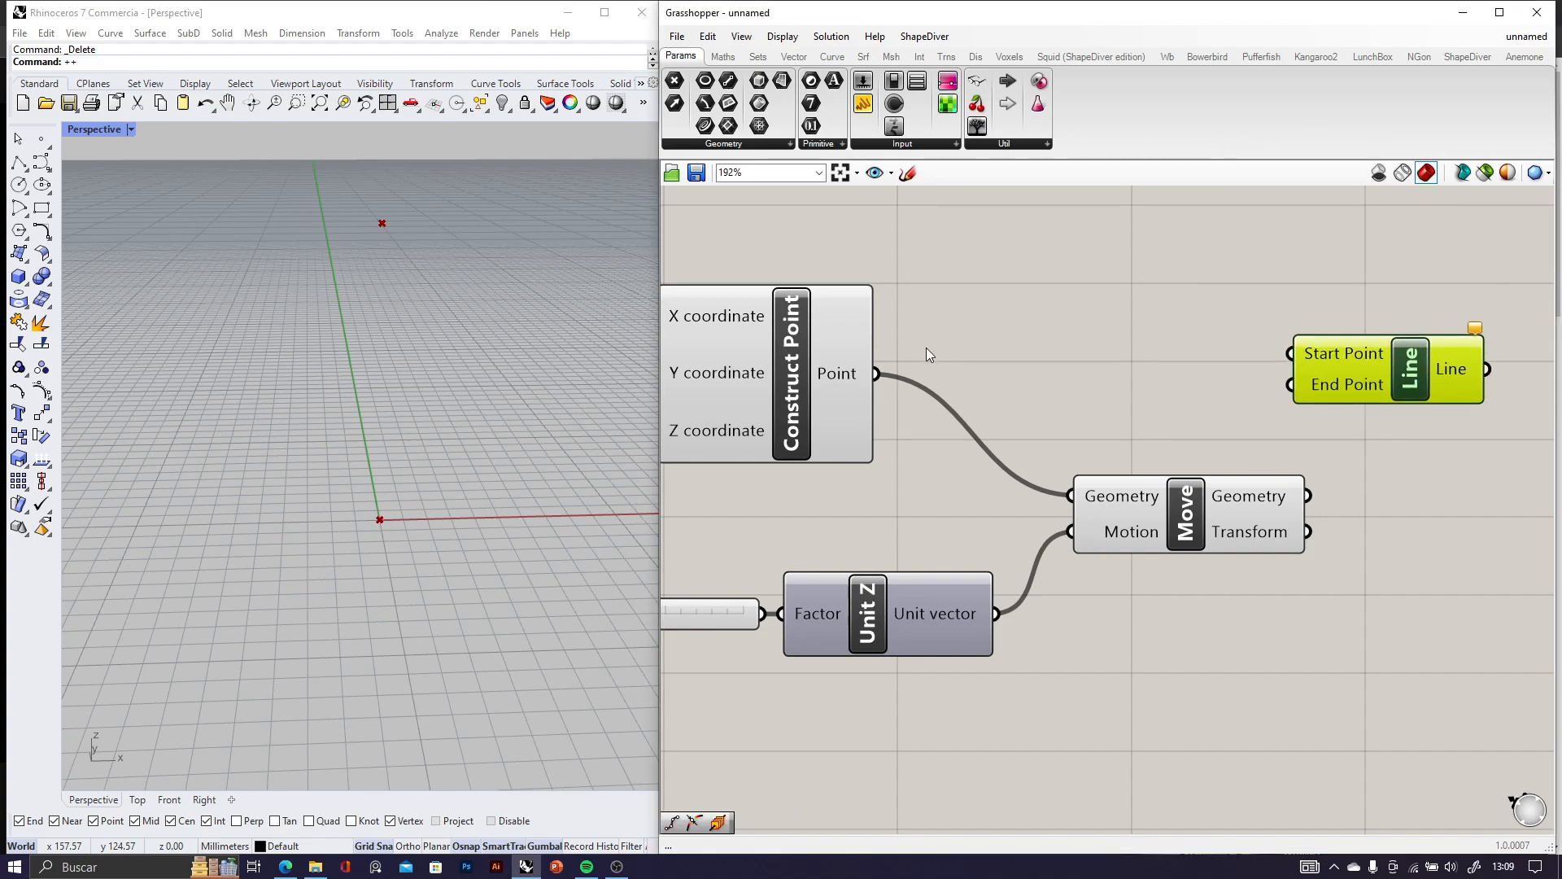
left_click_drag(877, 372, 1365, 388)
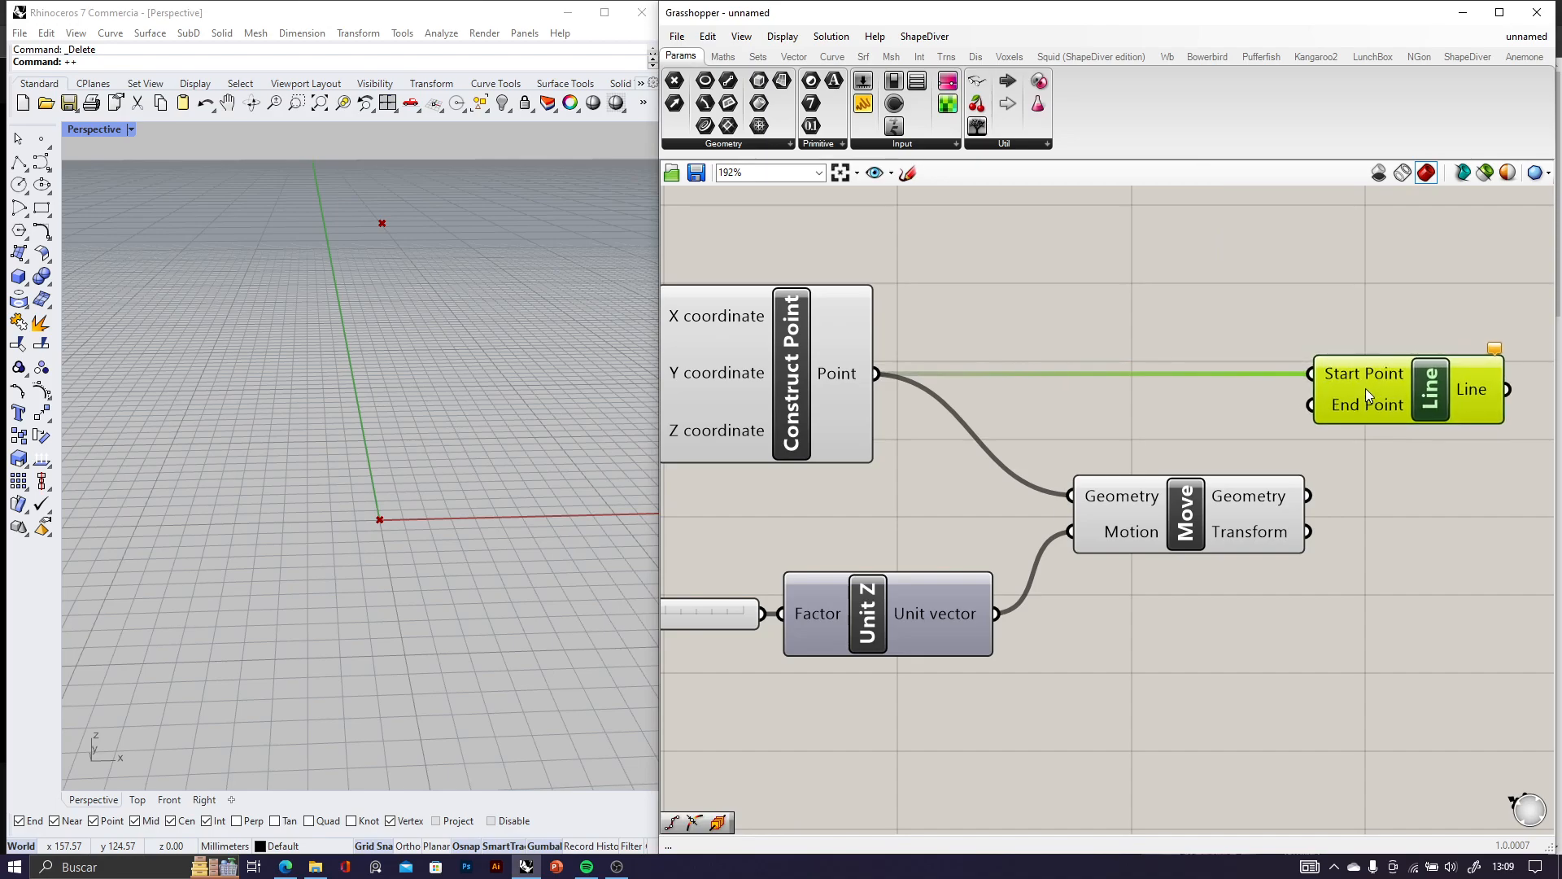
left_click_drag(1312, 496, 1432, 417)
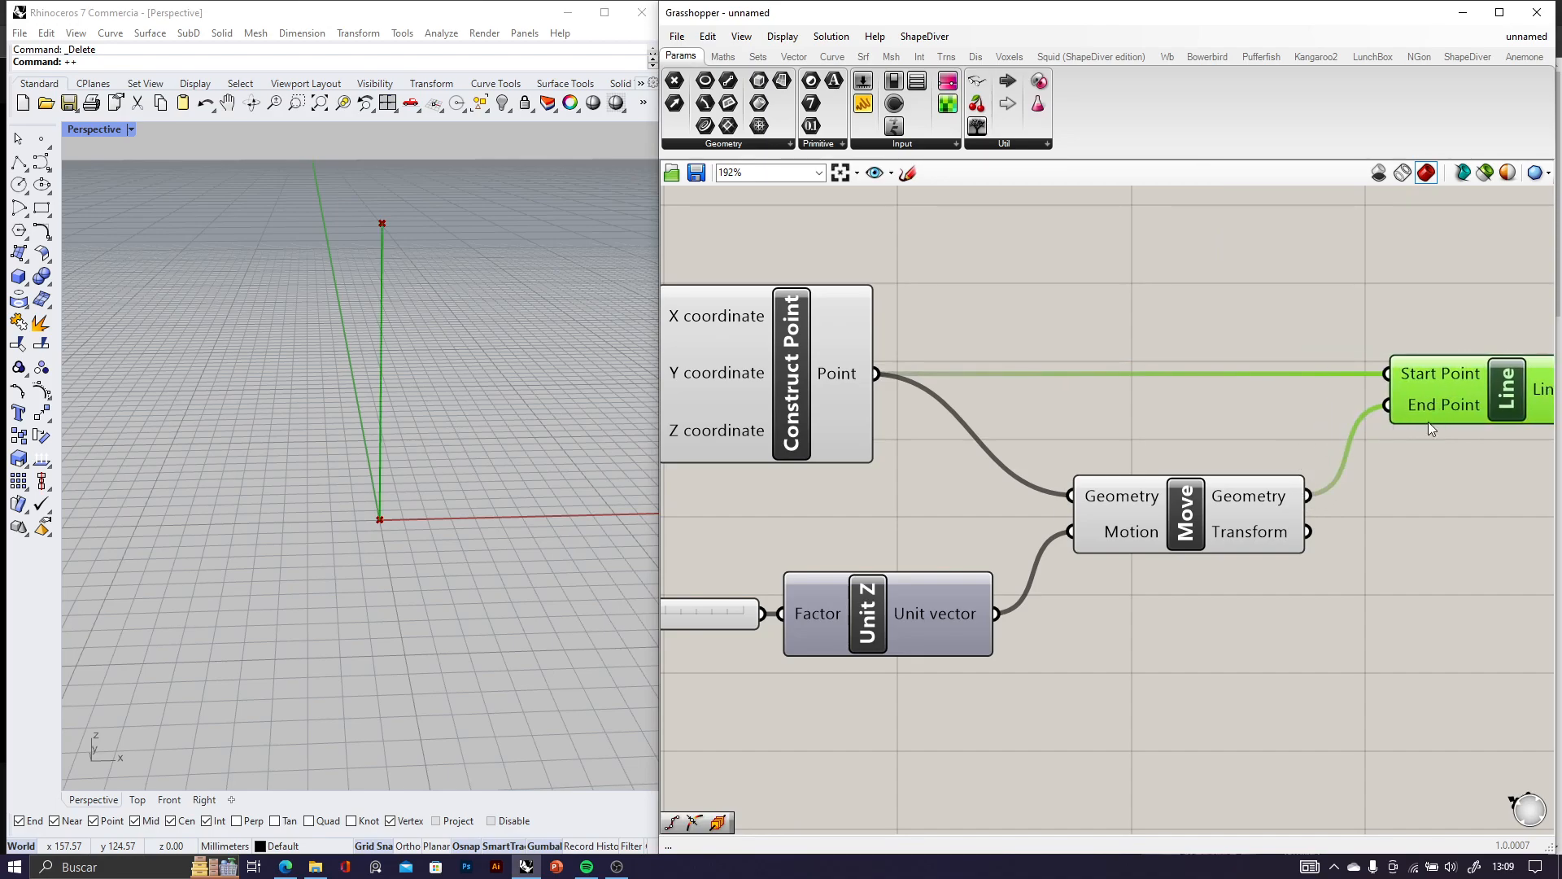
right_click_drag(445, 417, 353, 333)
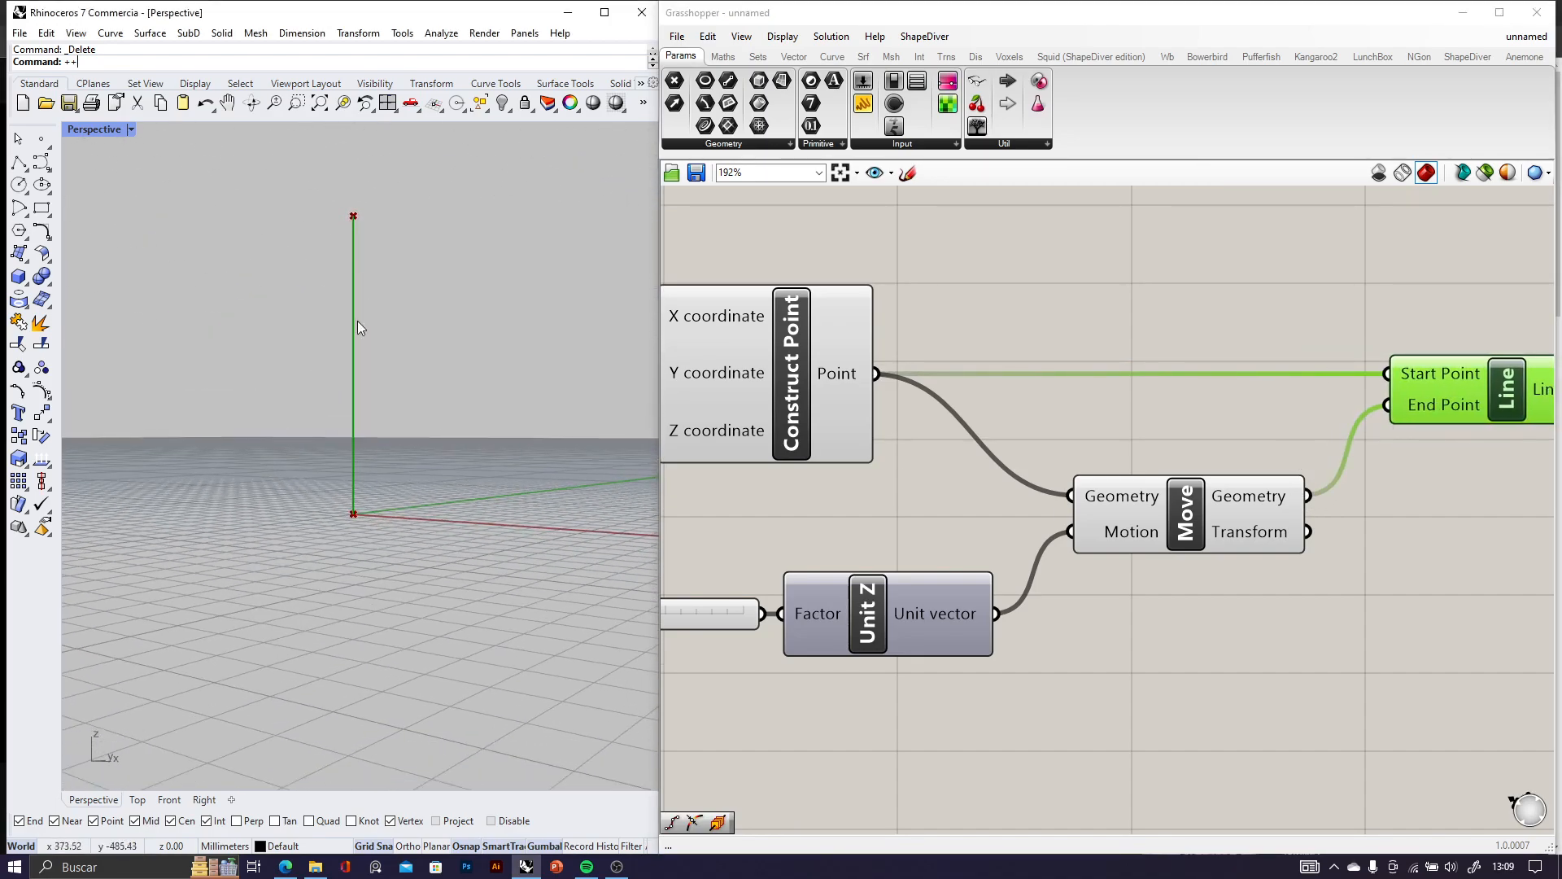
Add a Perp Frames component and connect the Line output to its Curve input
scroll(1072, 430, "down", 5)
right_click_drag(1187, 455, 1026, 460)
scroll(1027, 461, "up", 2)
left_click_drag(1077, 433, 1092, 433)
left_click(1250, 439)
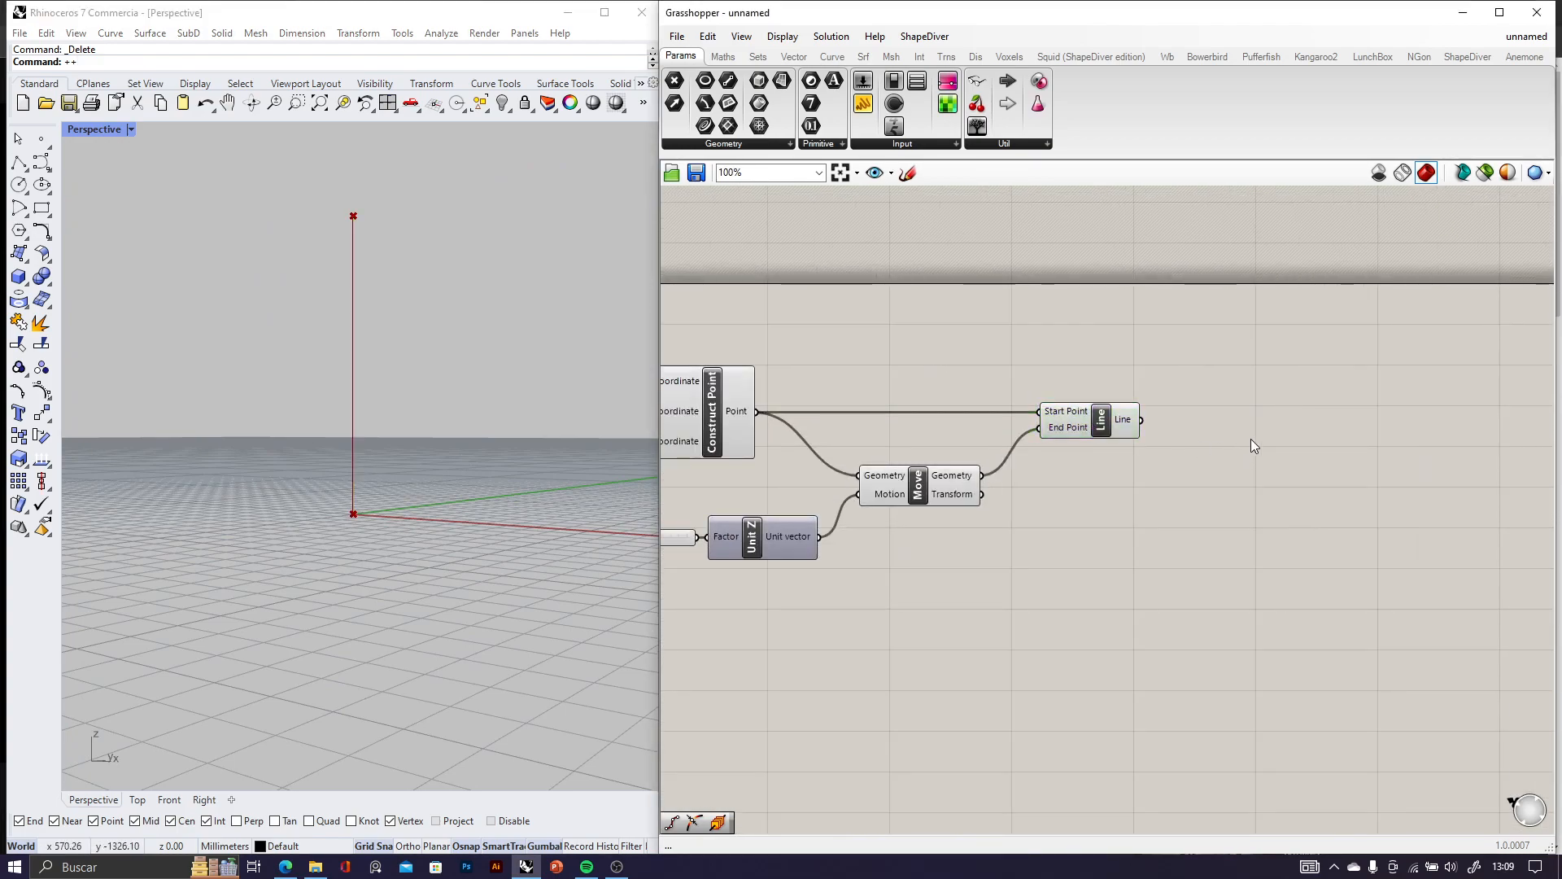
double_click(1249, 440)
type("p")
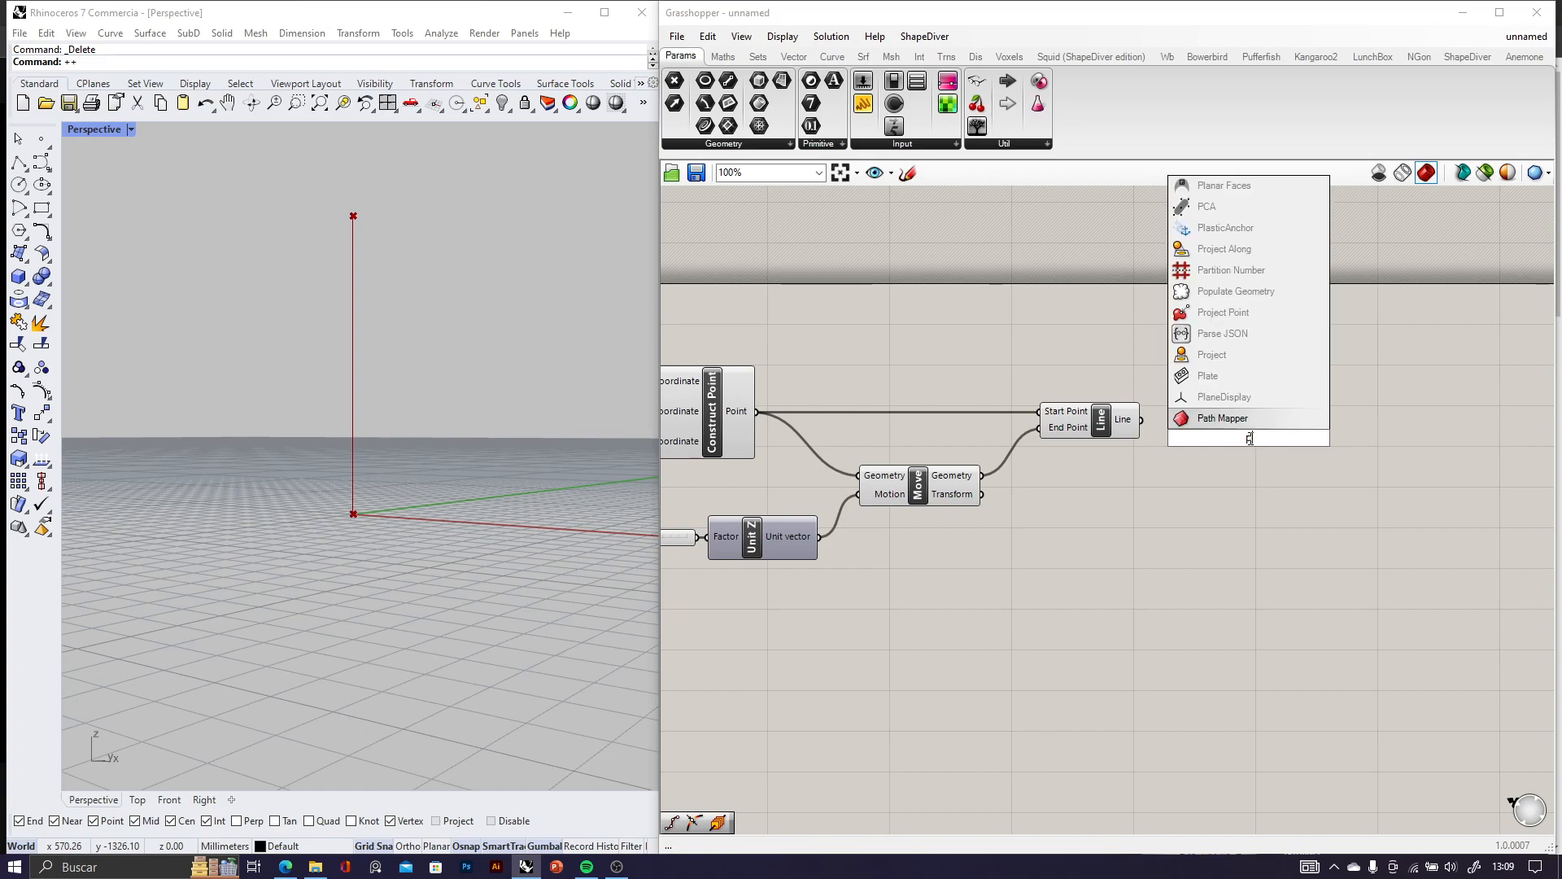
type("erp")
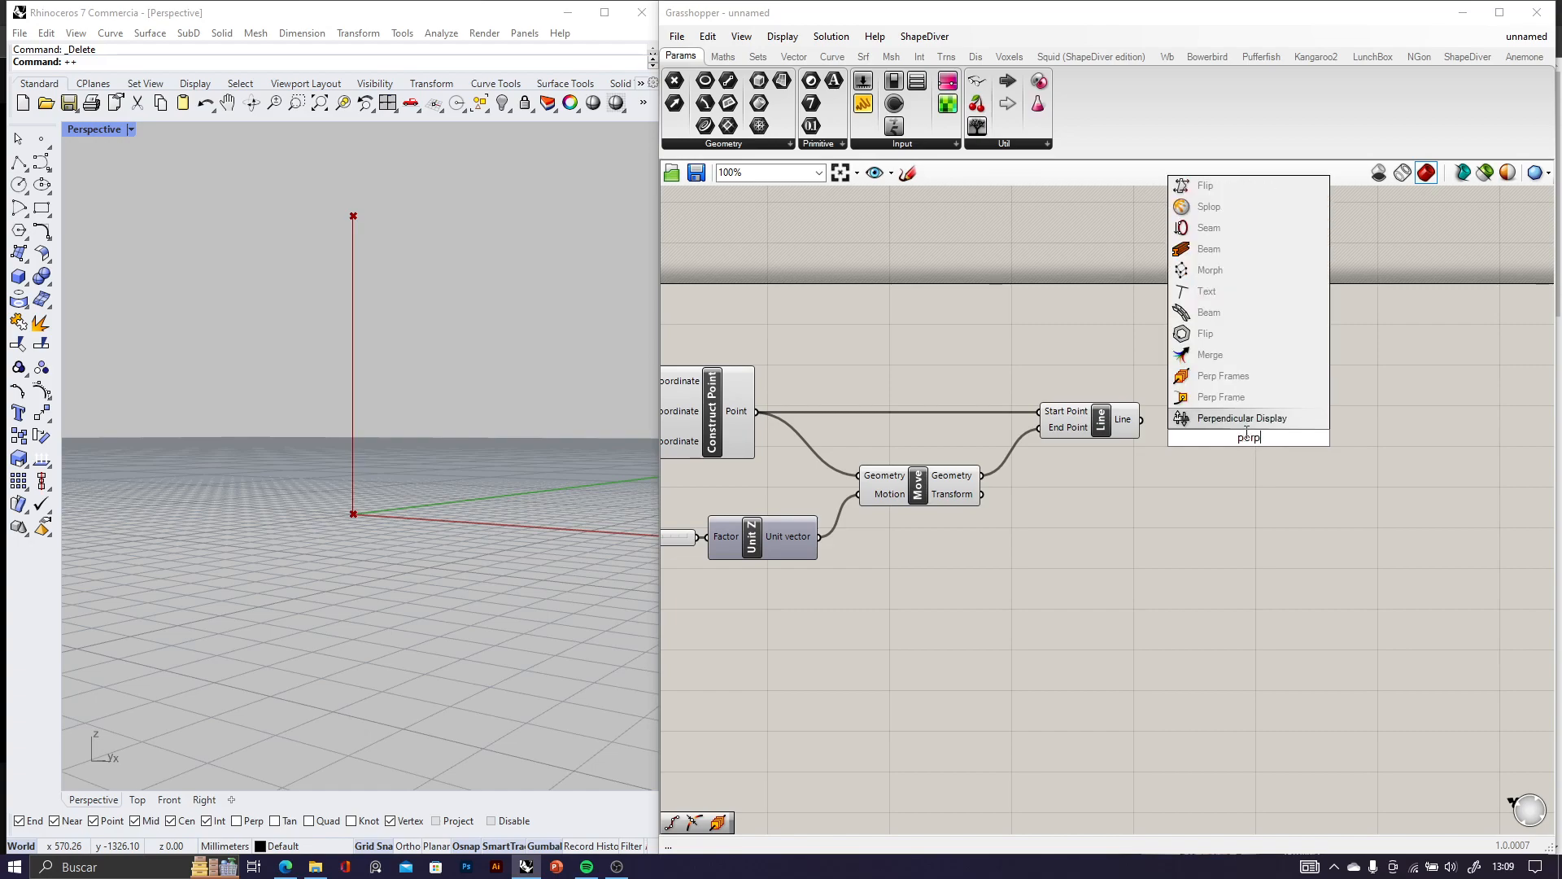
left_click(1242, 375)
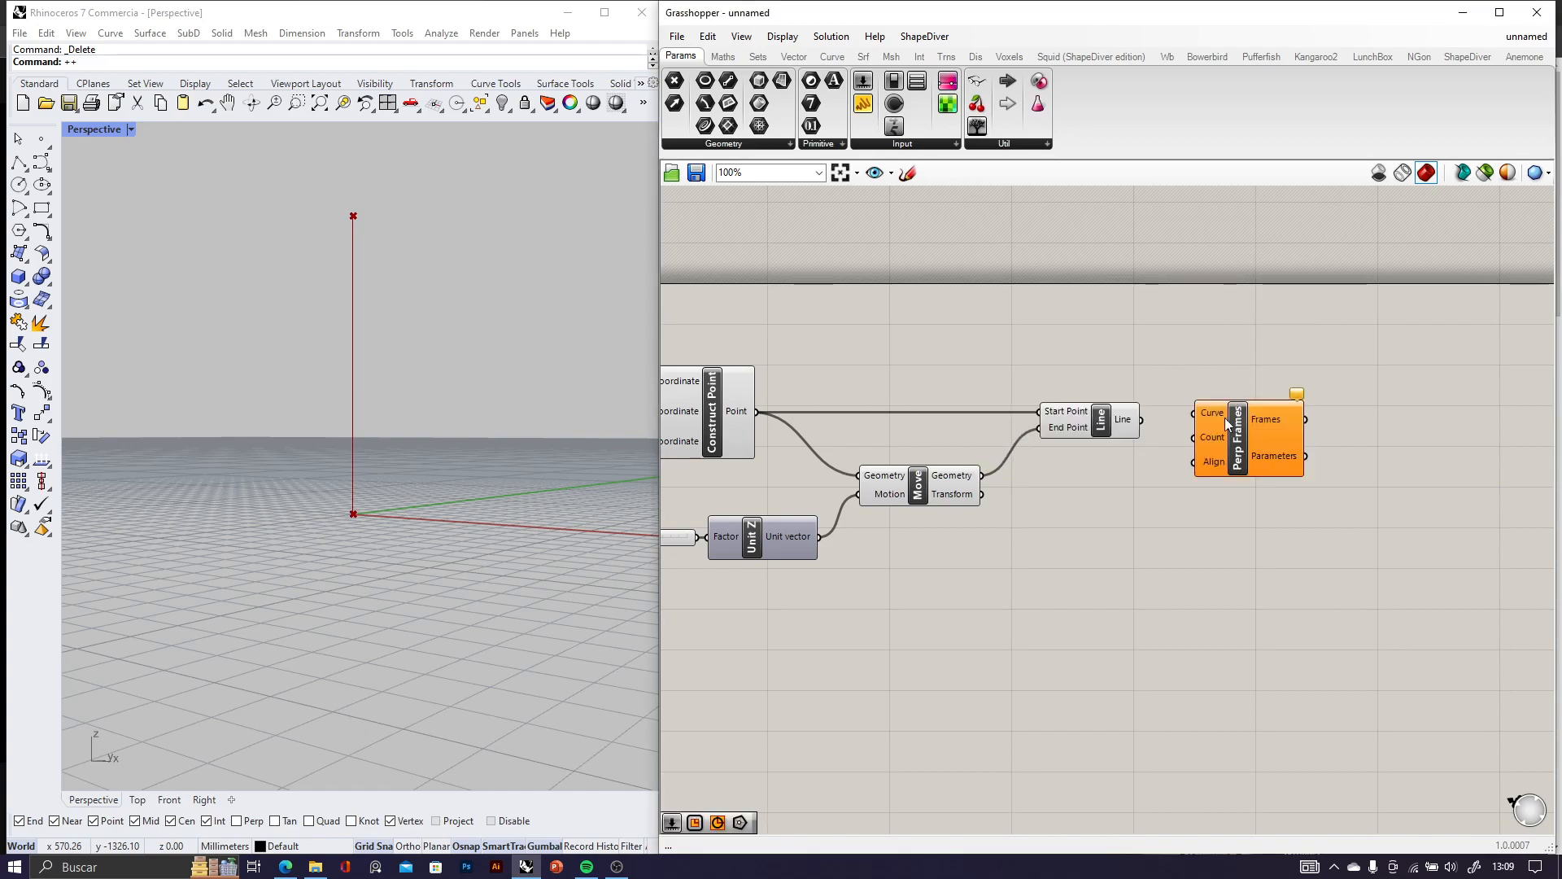
scroll(1224, 410, "up", 3)
left_click_drag(1070, 403, 1179, 402)
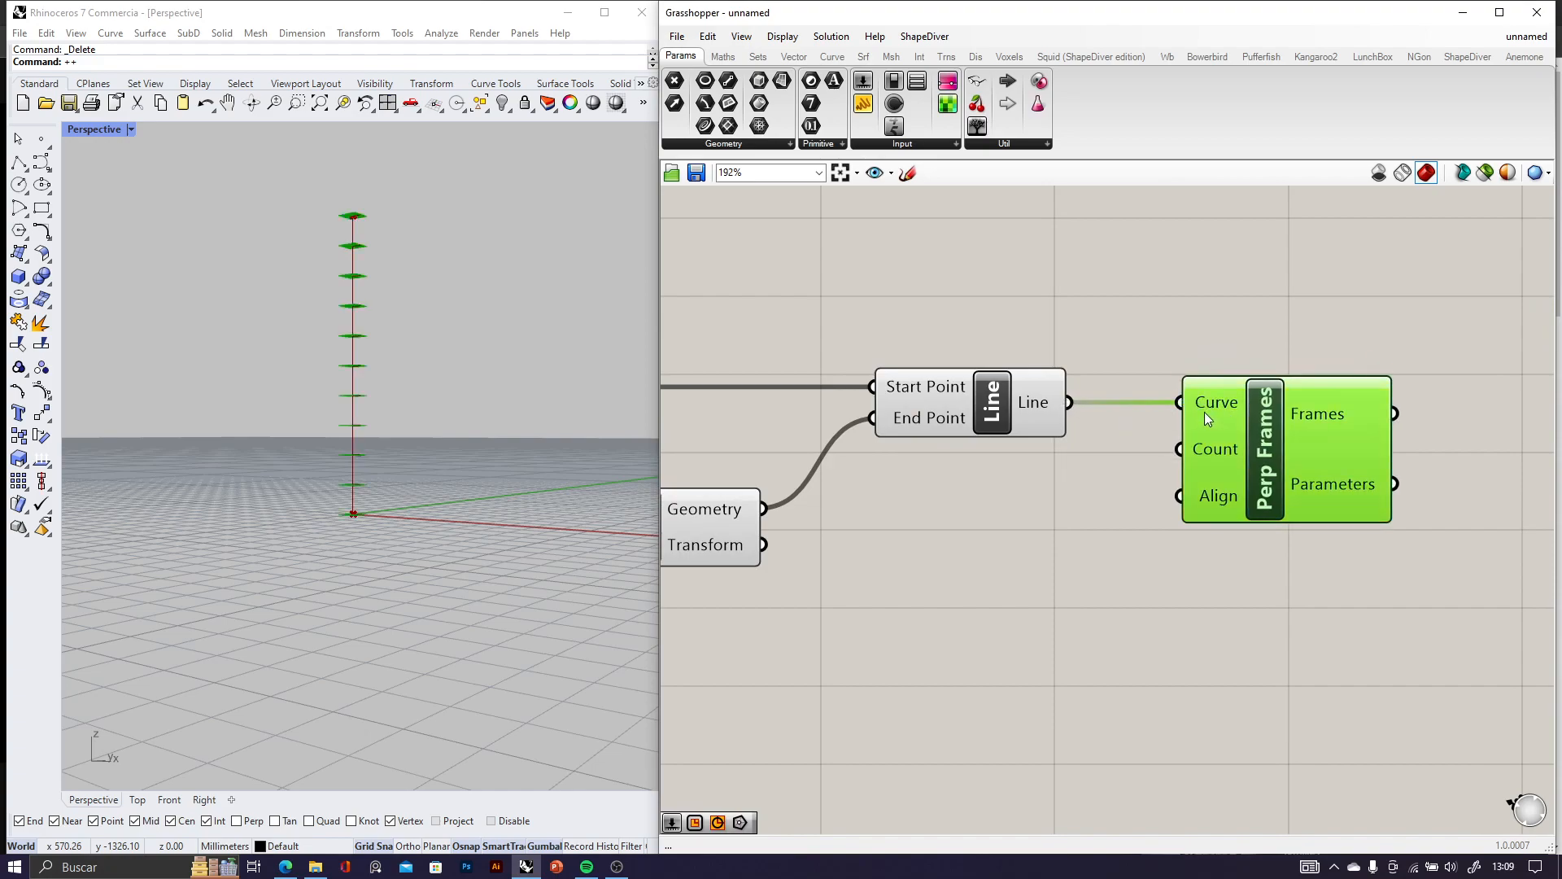
right_click_drag(364, 431, 455, 460)
scroll(1237, 454, "up", 3)
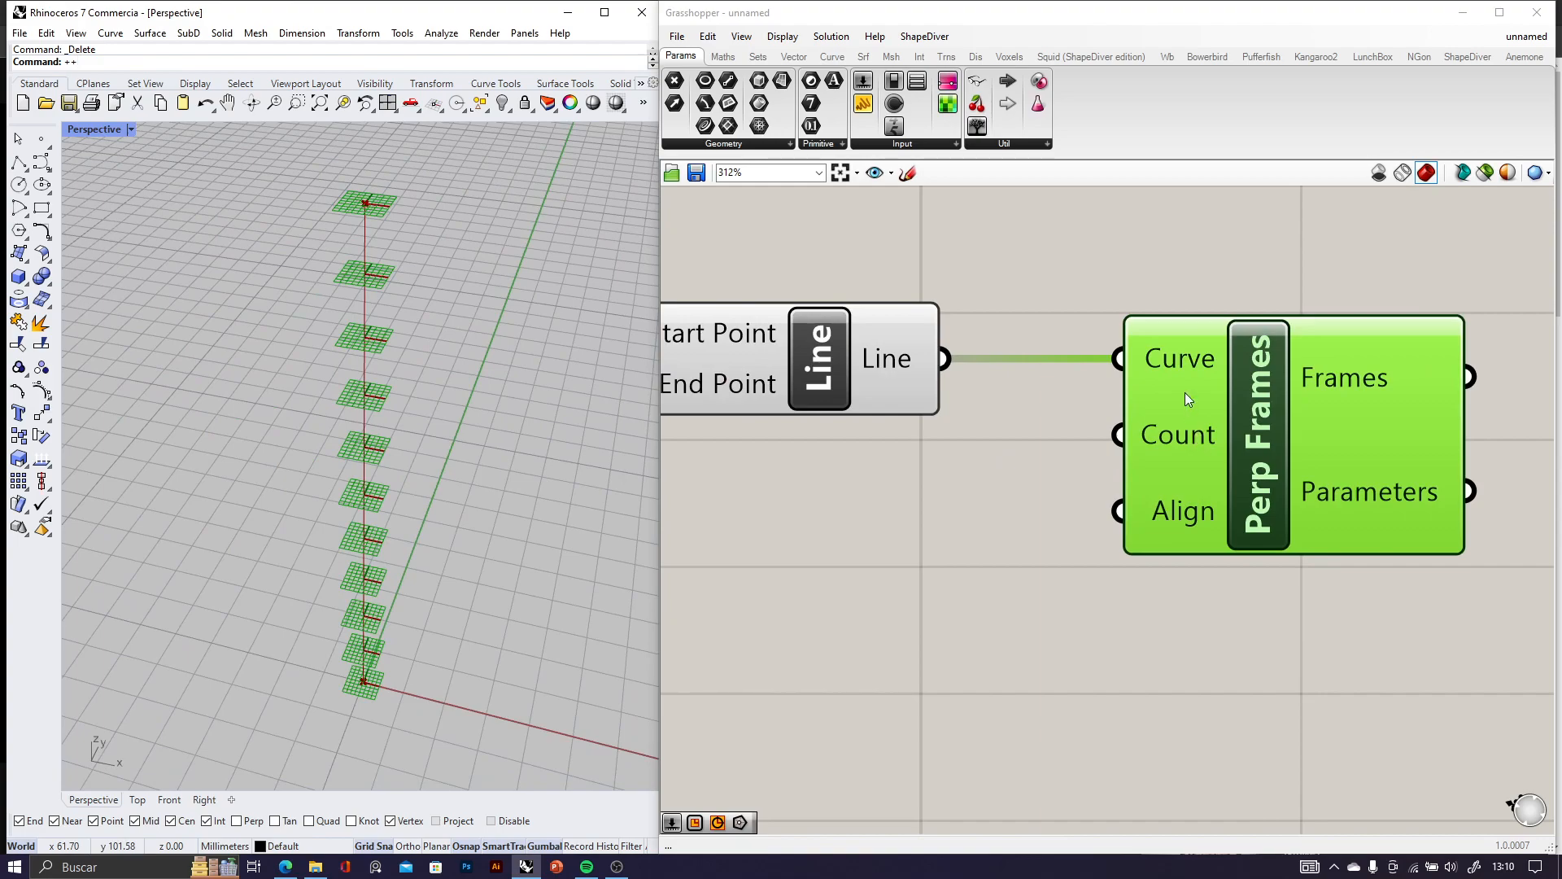
Create a number slider from 12, connect it to the Count input of Perp Frames and lower its value
mouse_move(1186, 511)
left_click(893, 525)
double_click(881, 525)
type("12")
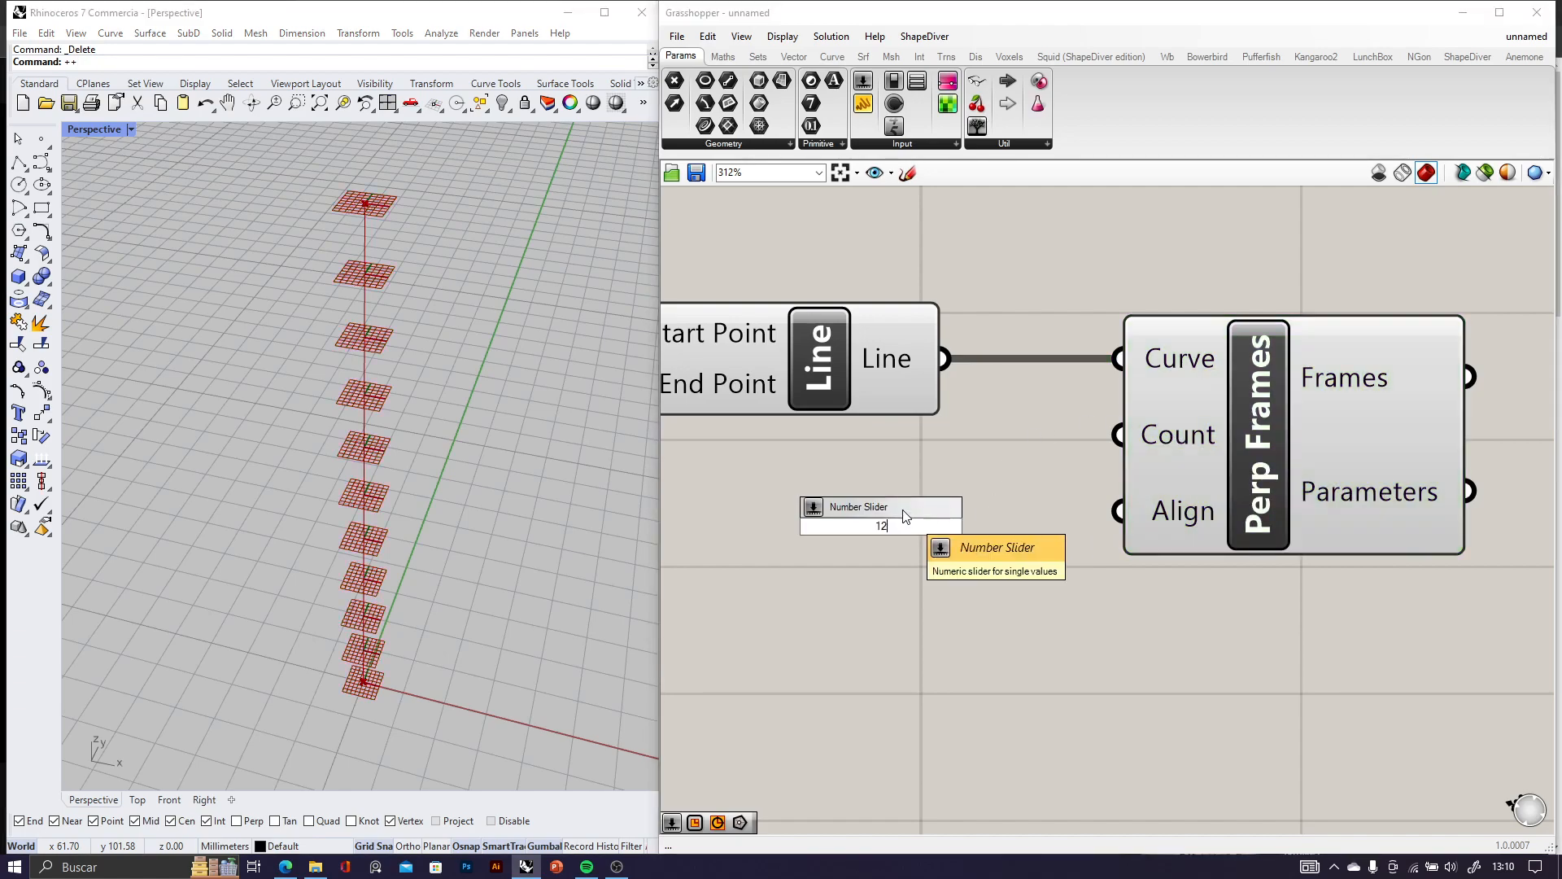
key("Return")
left_click_drag(993, 533, 1104, 450)
right_click_drag(358, 496, 332, 350)
mouse_move(790, 545)
left_mouse_down()
mouse_move(857, 545)
mouse_move(773, 543)
left_mouse_up()
left_click_drag(905, 540, 891, 518)
right_click_drag(309, 517, 366, 481)
Add a Polygon component and connect the Frames output of Perp Frames to its Plane input
right_click_drag(1294, 481, 1125, 507)
left_click_drag(1082, 506, 1095, 506)
right_click_drag(1185, 509, 874, 506)
double_click(1169, 448)
type("polyg")
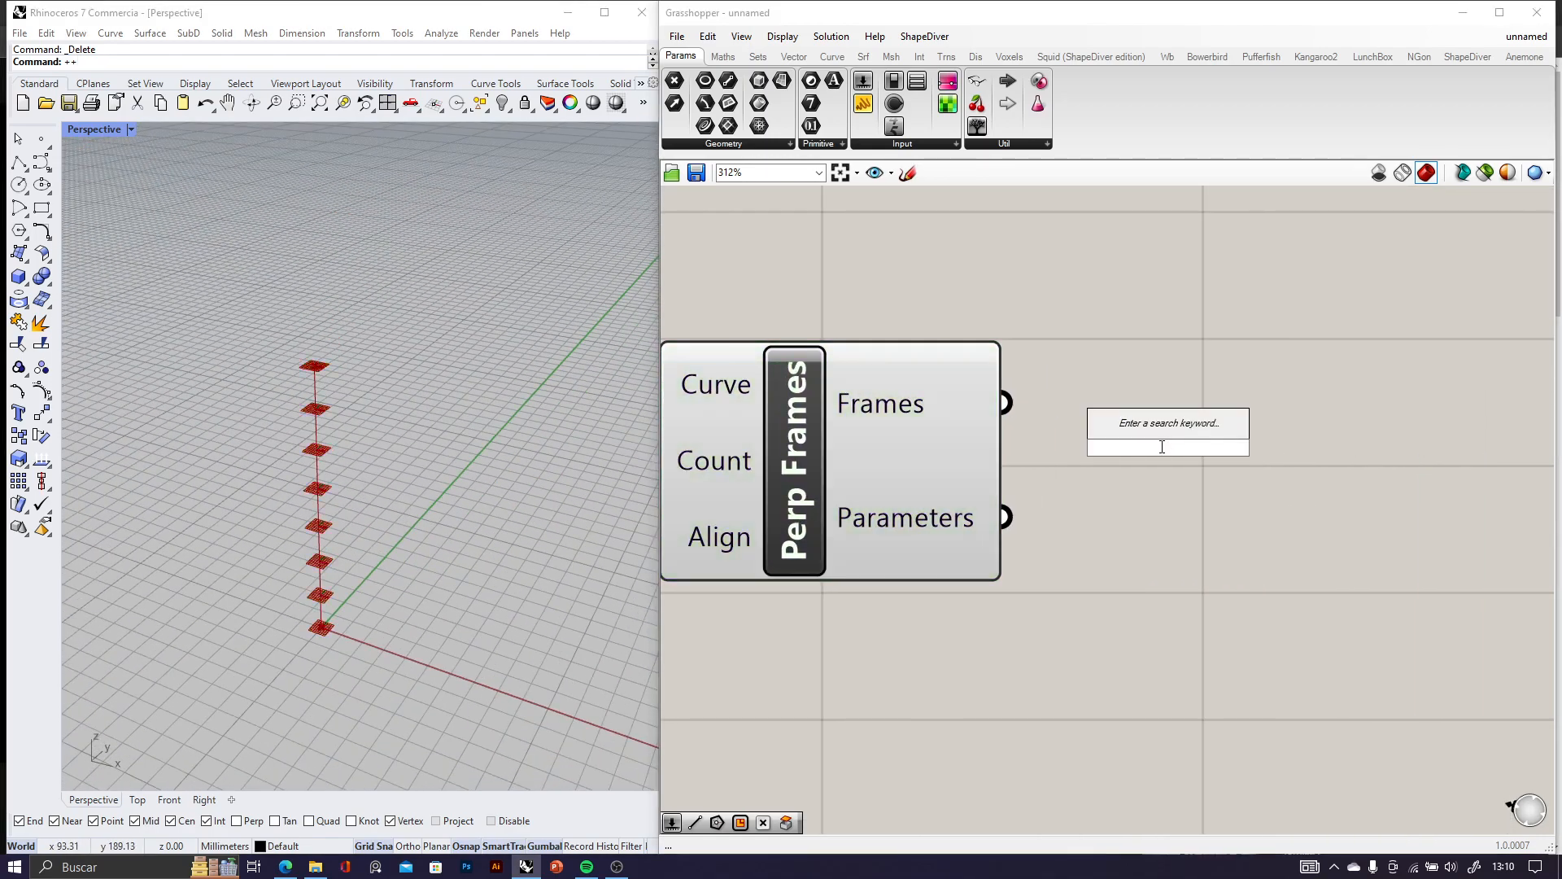
type("on")
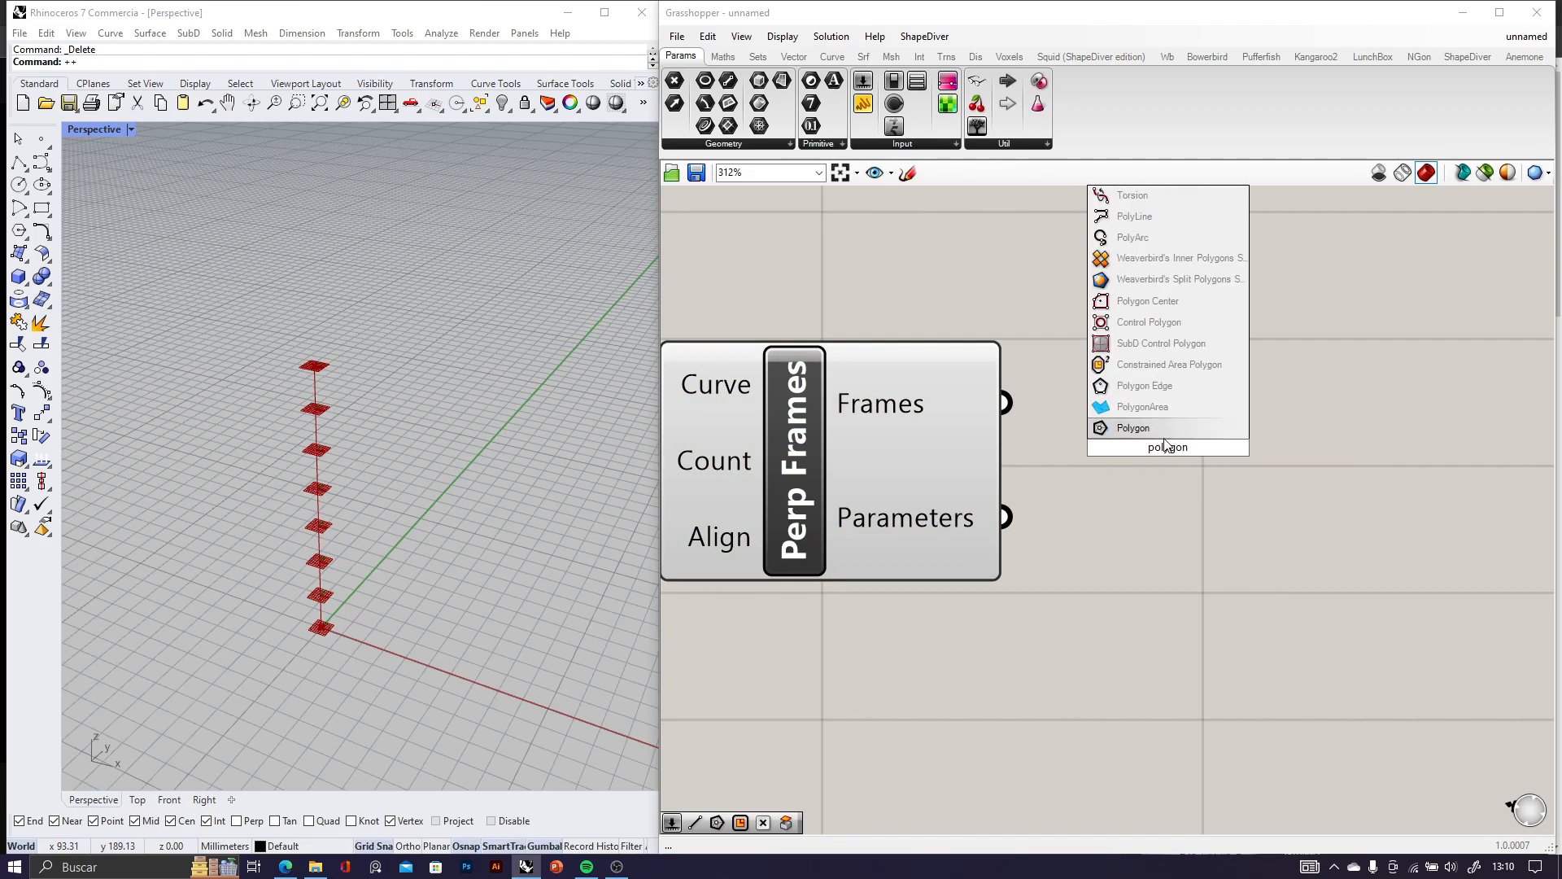
key("Return")
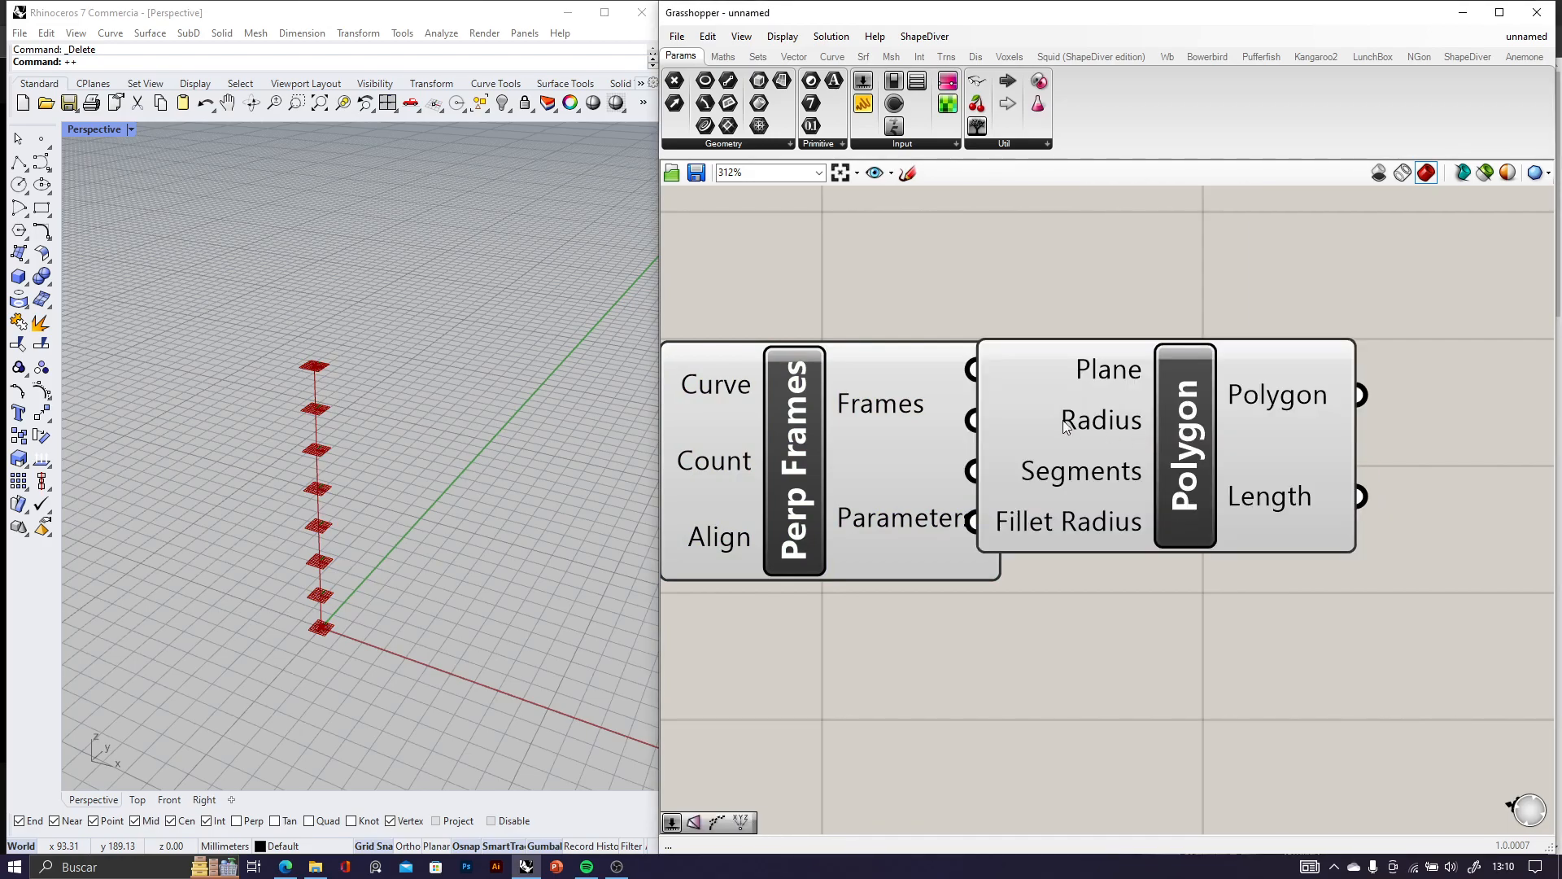
left_click_drag(1004, 403, 1123, 398)
left_click_drag(1161, 446, 1285, 561)
Turn off the viewport preview of the Perp Frames component
right_click_drag(1285, 562, 1127, 458)
left_click(880, 394)
middle_click(881, 394)
left_click(939, 349)
Create a number slider from 80, connect it to the Polygon's Radius input and set it to 28
scroll(1128, 460, "up", 3)
scroll(857, 499, "down", 4)
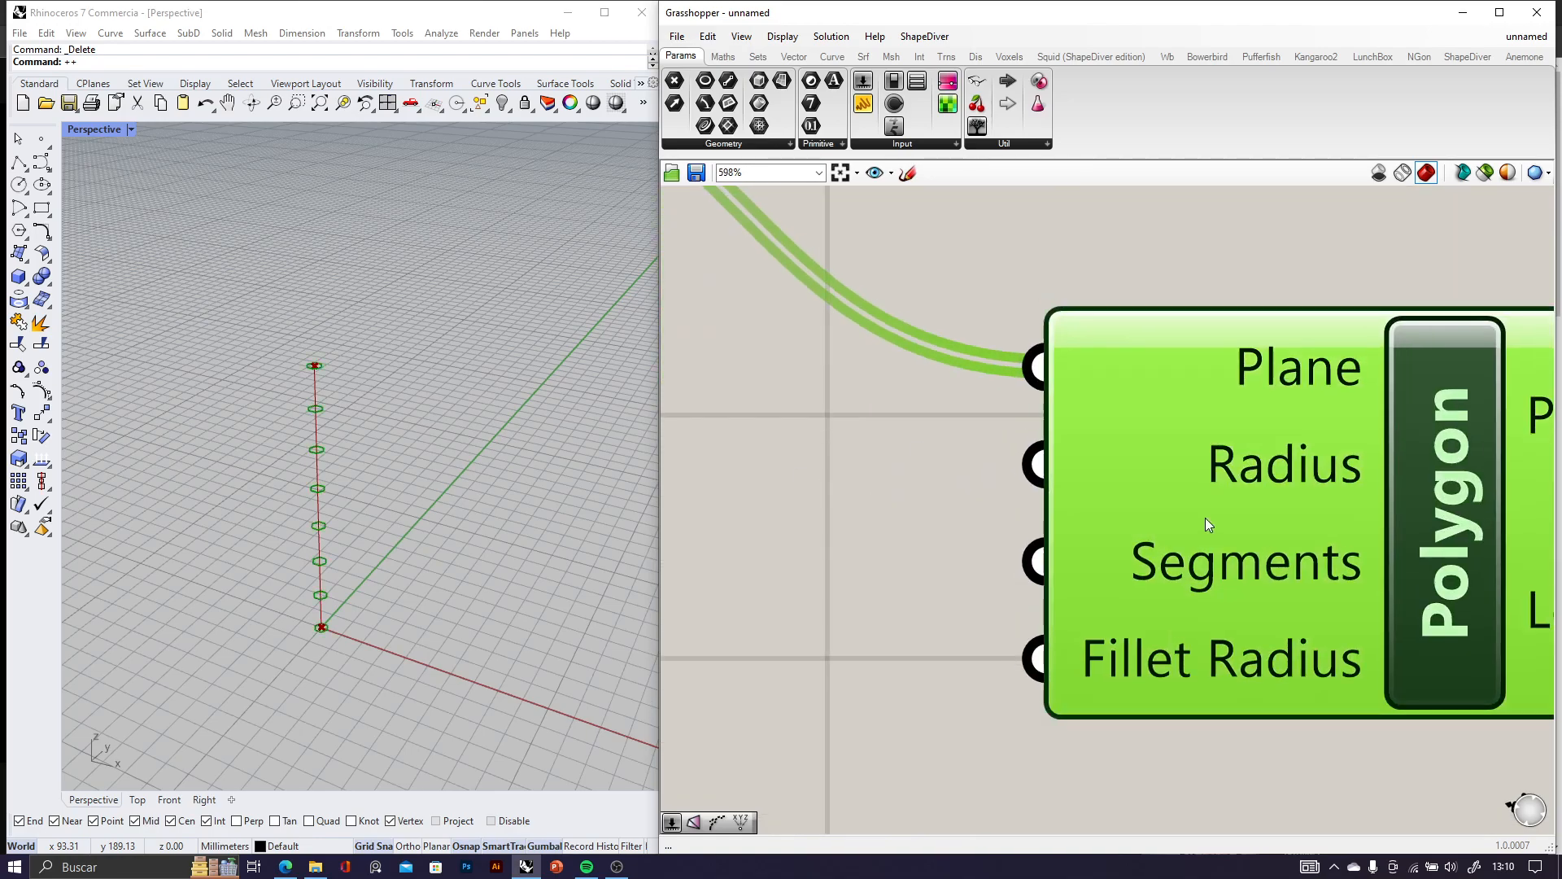
double_click(827, 540)
type("80")
key("Return")
left_click_drag(956, 539, 1007, 508)
left_click_drag(786, 543, 750, 505)
right_click_drag(734, 518, 888, 533)
mouse_move(888, 537)
left_mouse_down()
mouse_move(934, 551)
mouse_move(957, 539)
mouse_move(892, 539)
left_mouse_up()
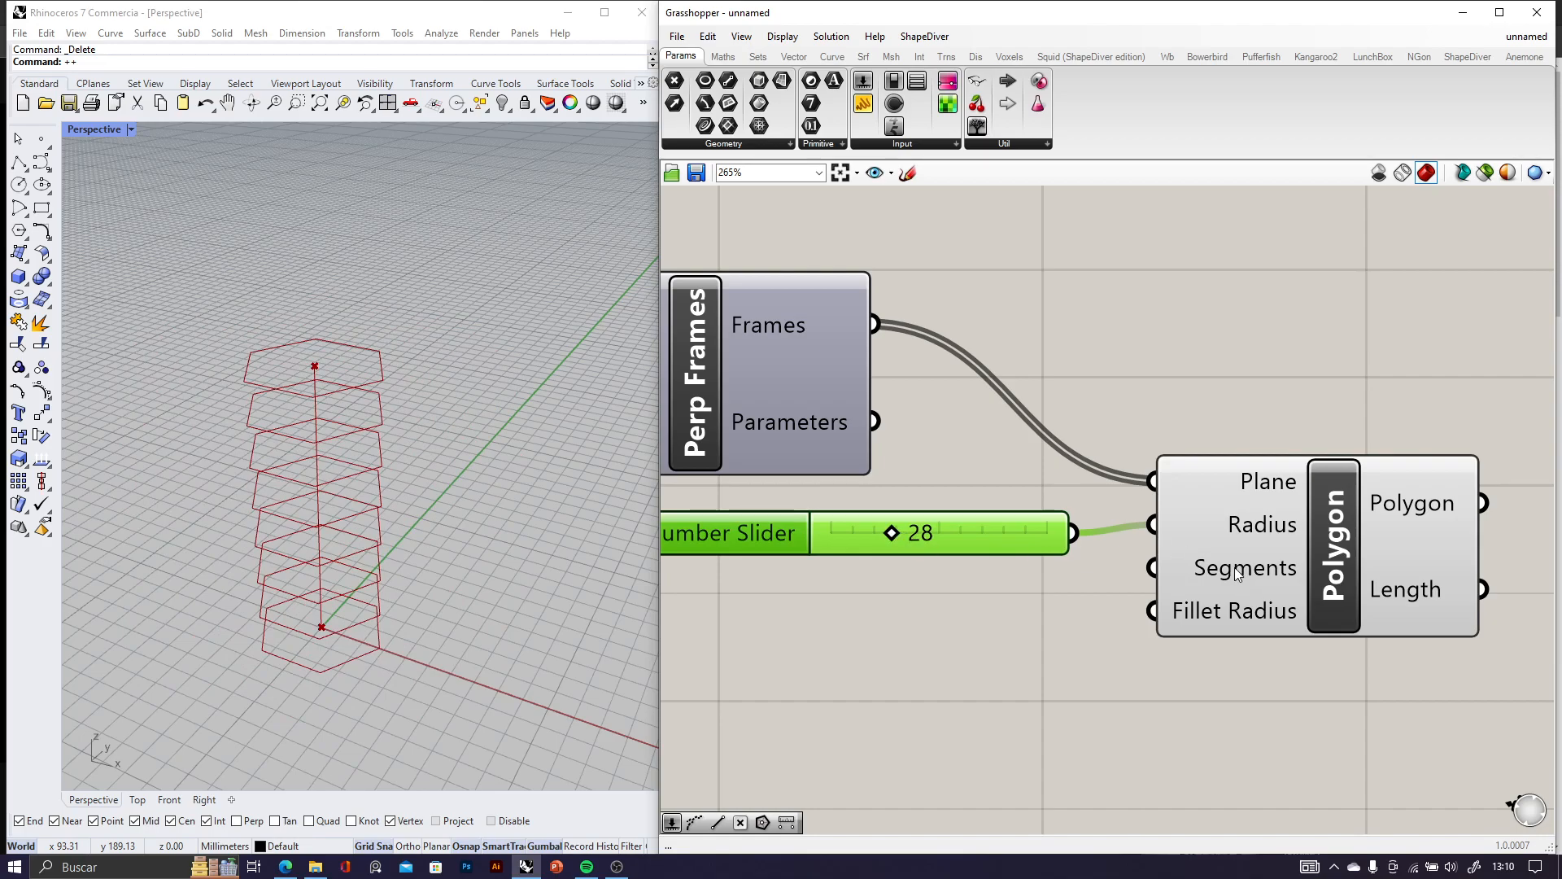
left_click_drag(1002, 525, 998, 517)
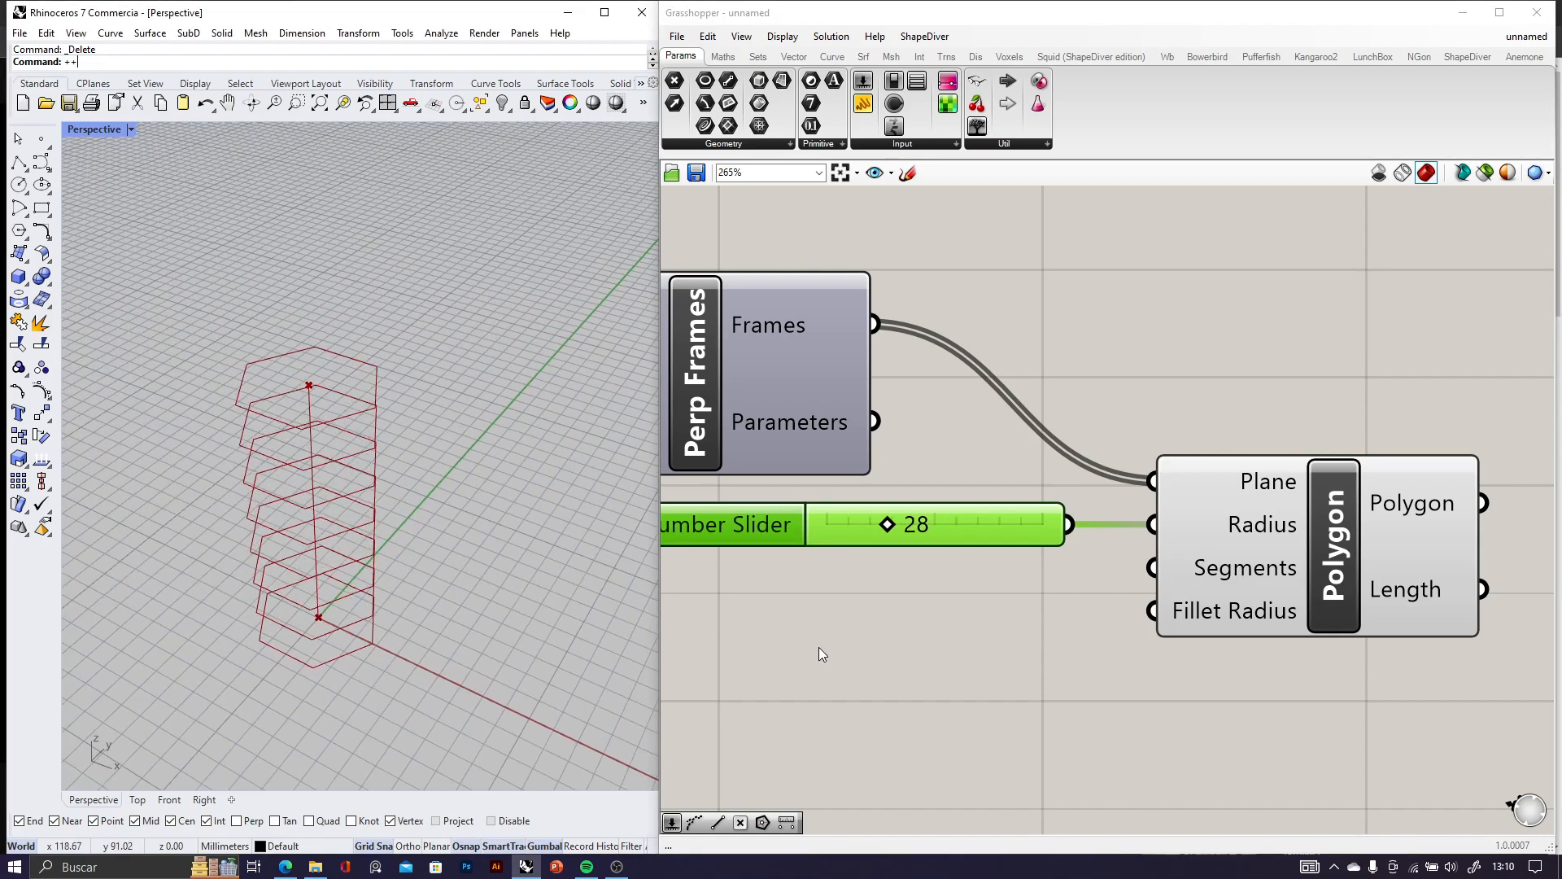
Create a number slider with the value 12 and connect it to the Polygon's Segments input
double_click(812, 644)
type("12")
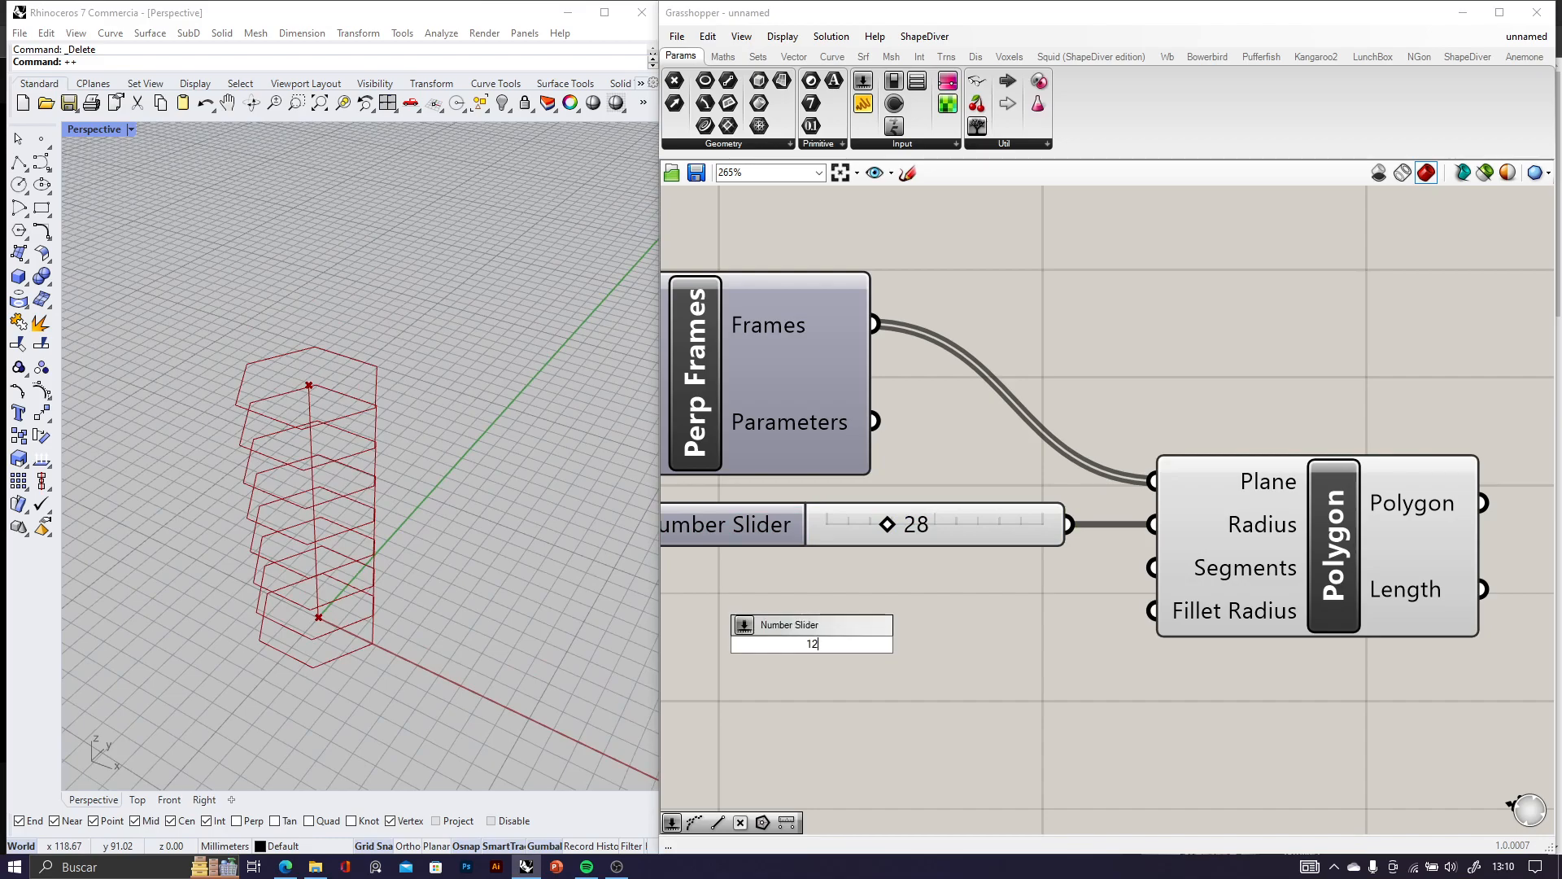
key("Return")
left_click_drag(1035, 643, 1152, 568)
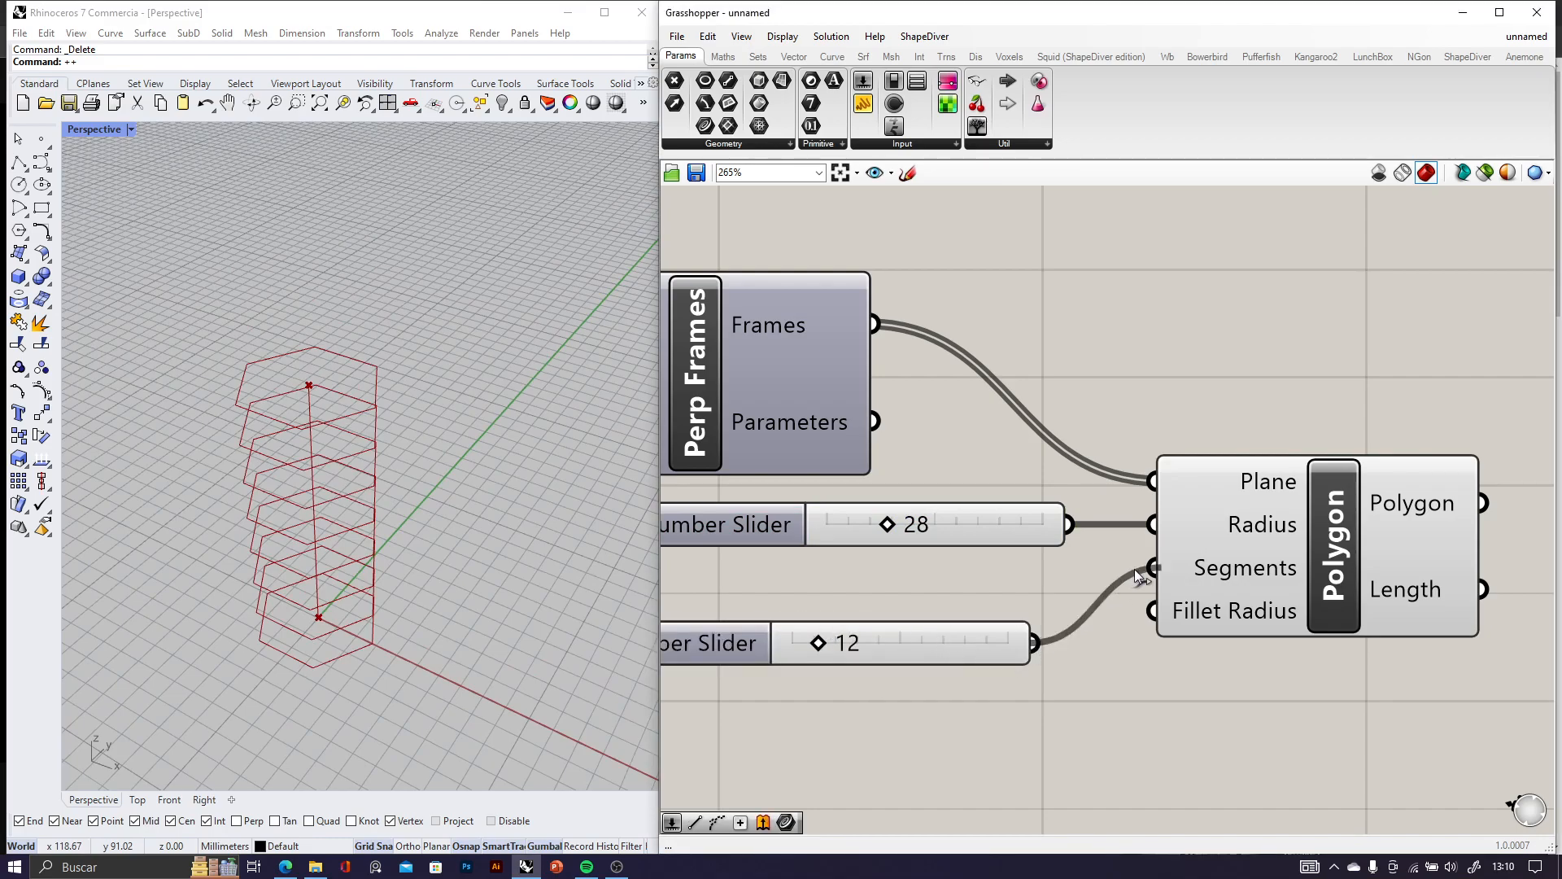
Try 14 segments on the Polygon and delete the number slider feeding its Segments input
scroll(363, 480, "up", 5)
right_click_drag(135, 469, 260, 488)
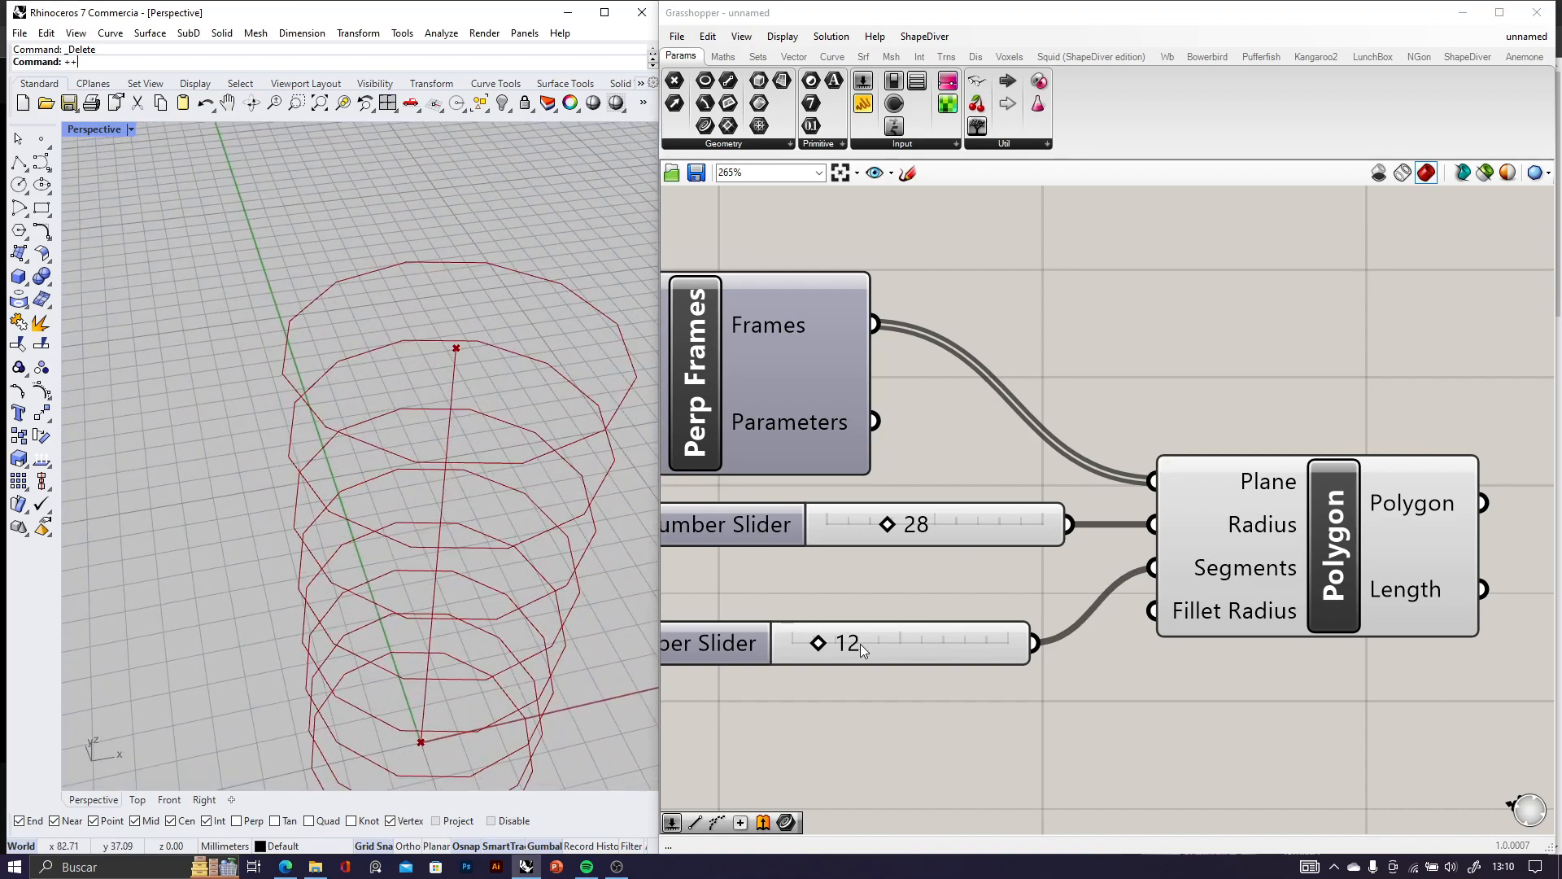
mouse_move(817, 644)
left_mouse_down()
mouse_move(865, 656)
mouse_move(800, 642)
mouse_move(818, 647)
left_mouse_up()
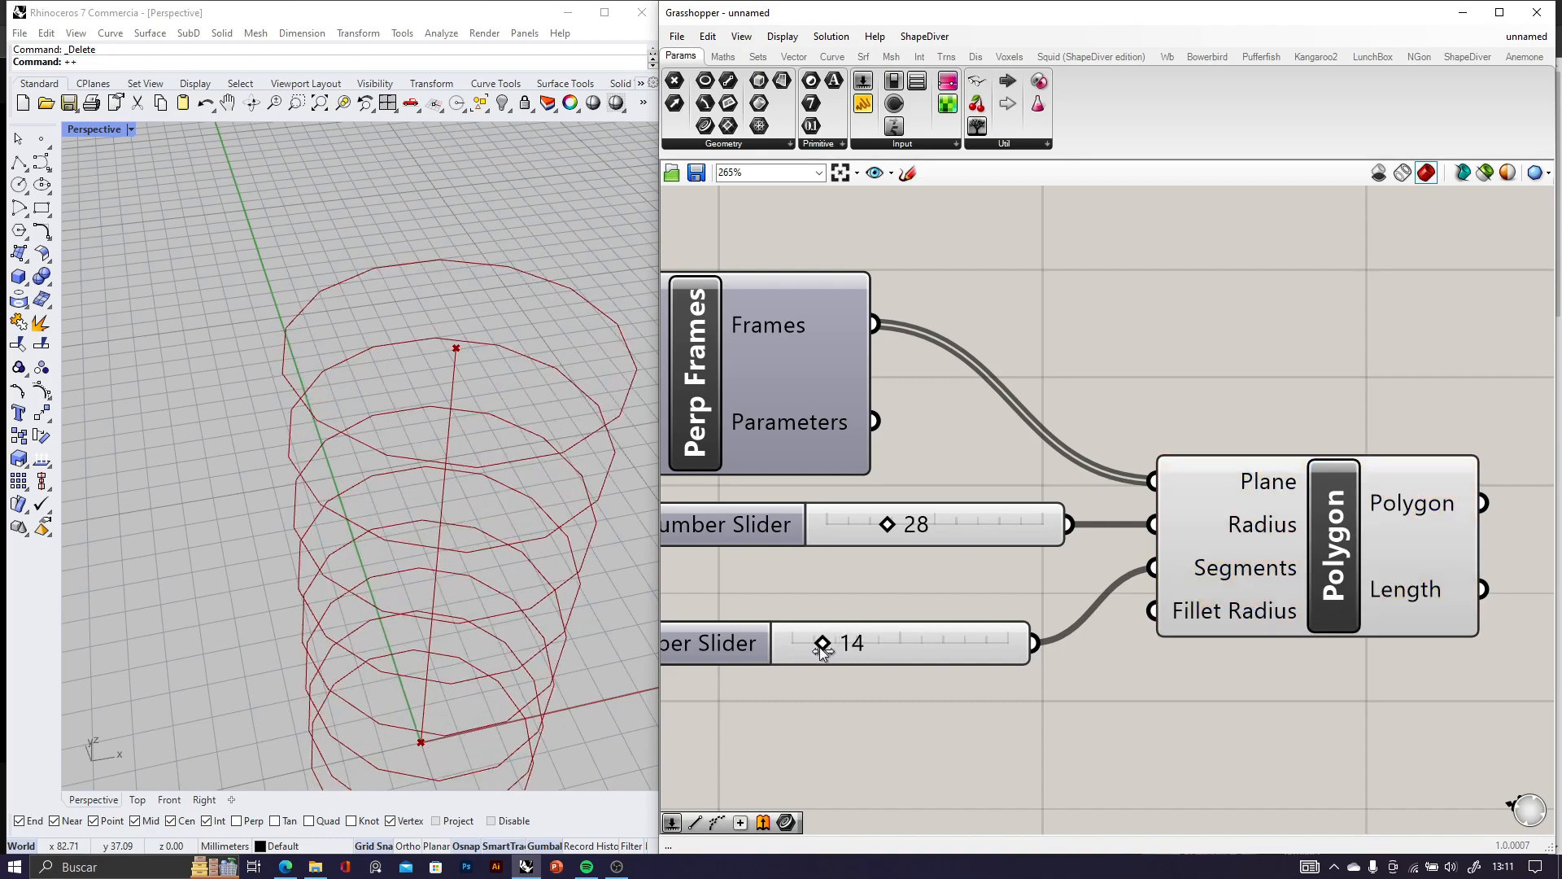
left_click(944, 646)
key("Delete")
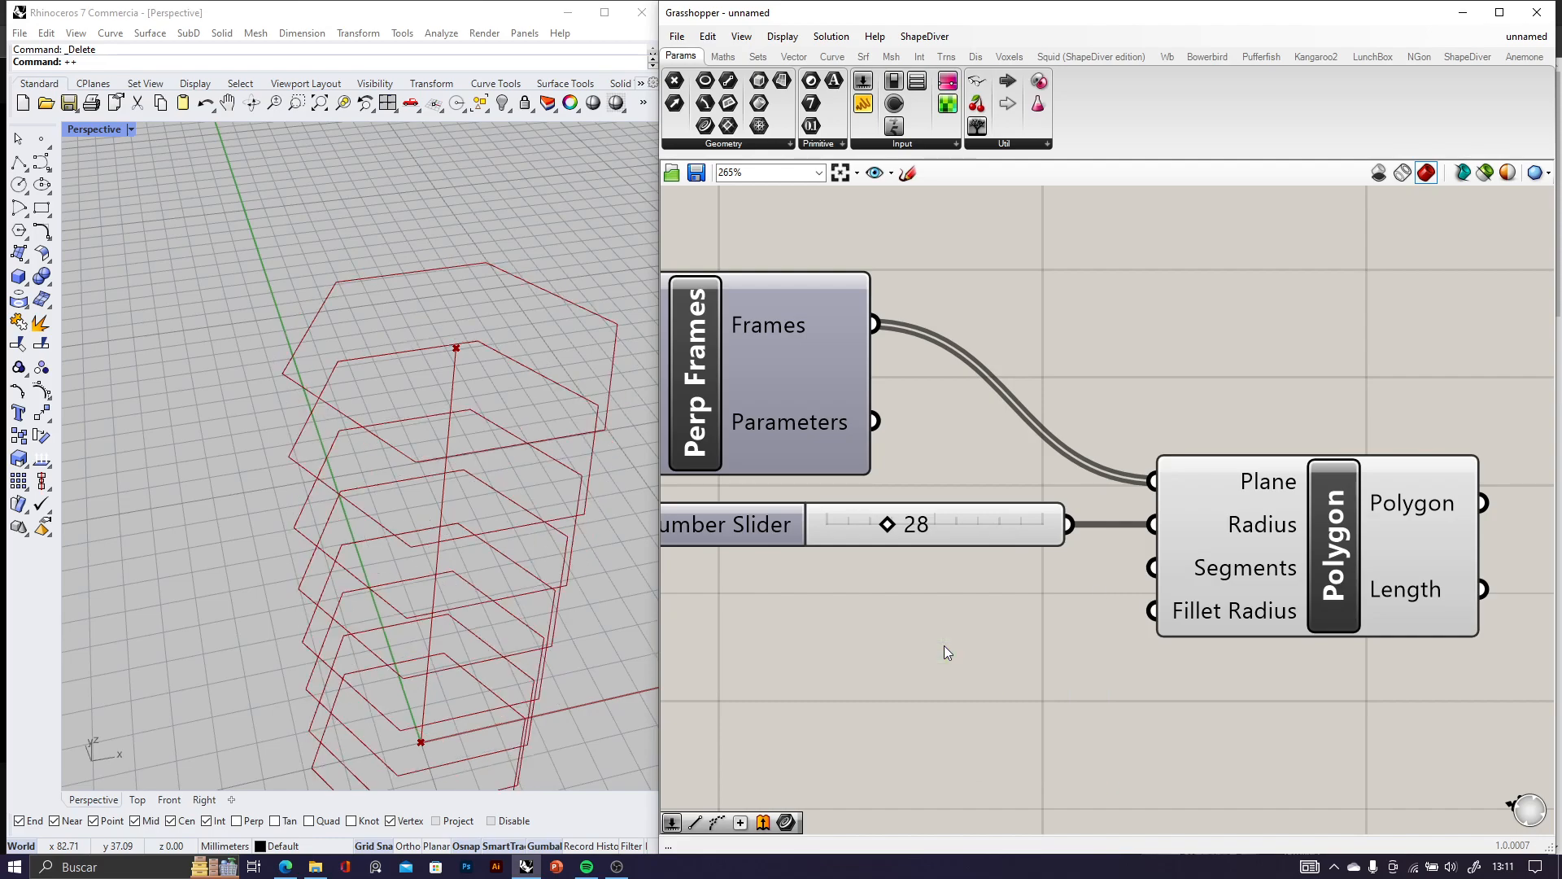
double_click(908, 623)
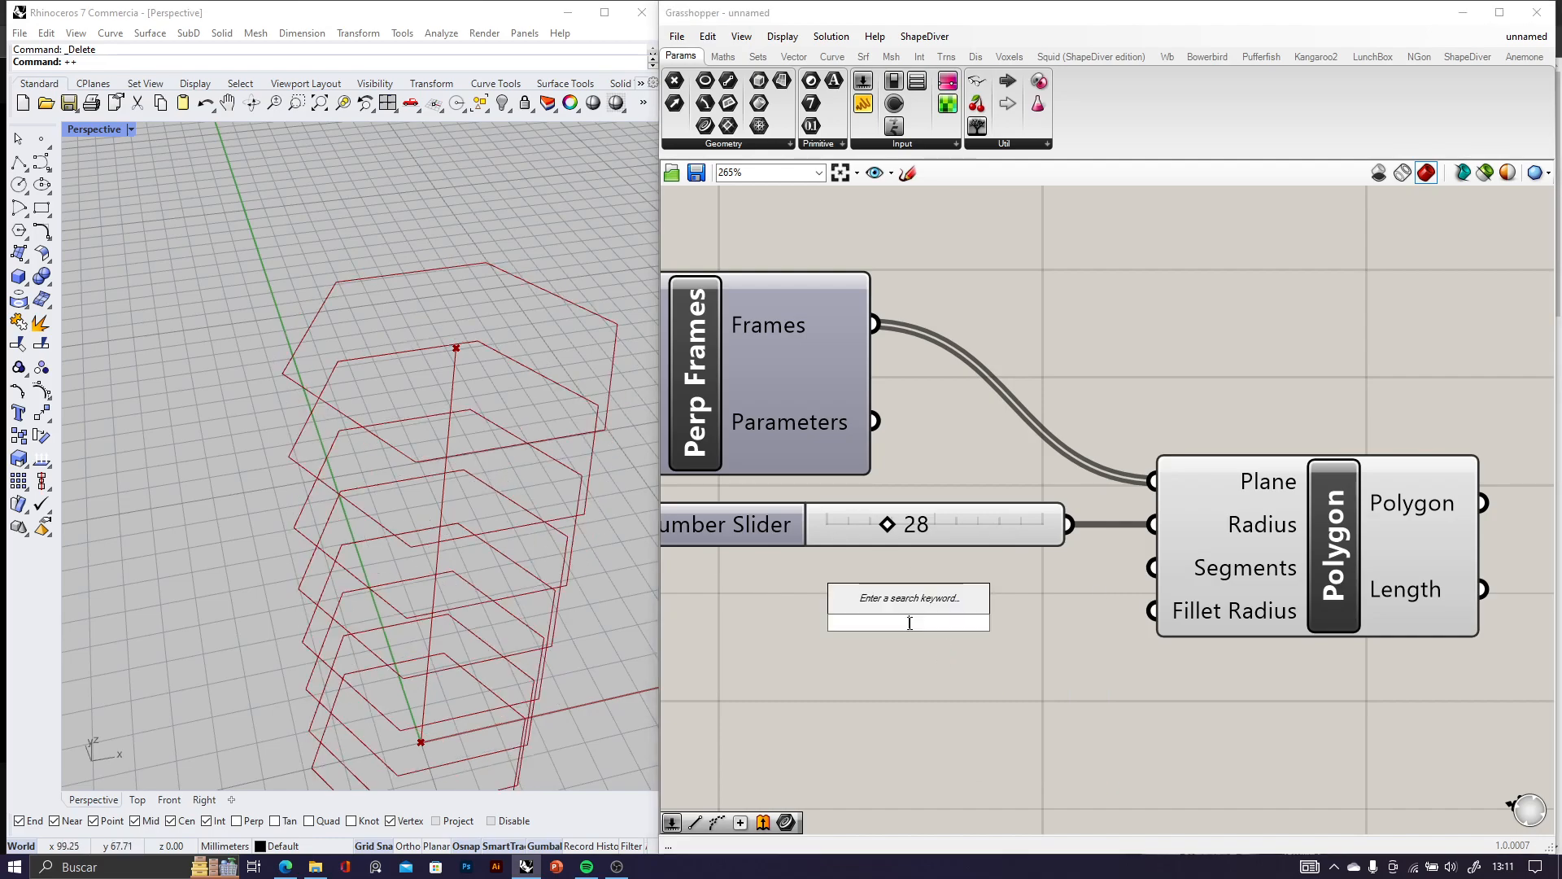
type("number slider")
key("Return")
left_click_drag(1130, 623, 1162, 568)
left_click_drag(1061, 623, 992, 622)
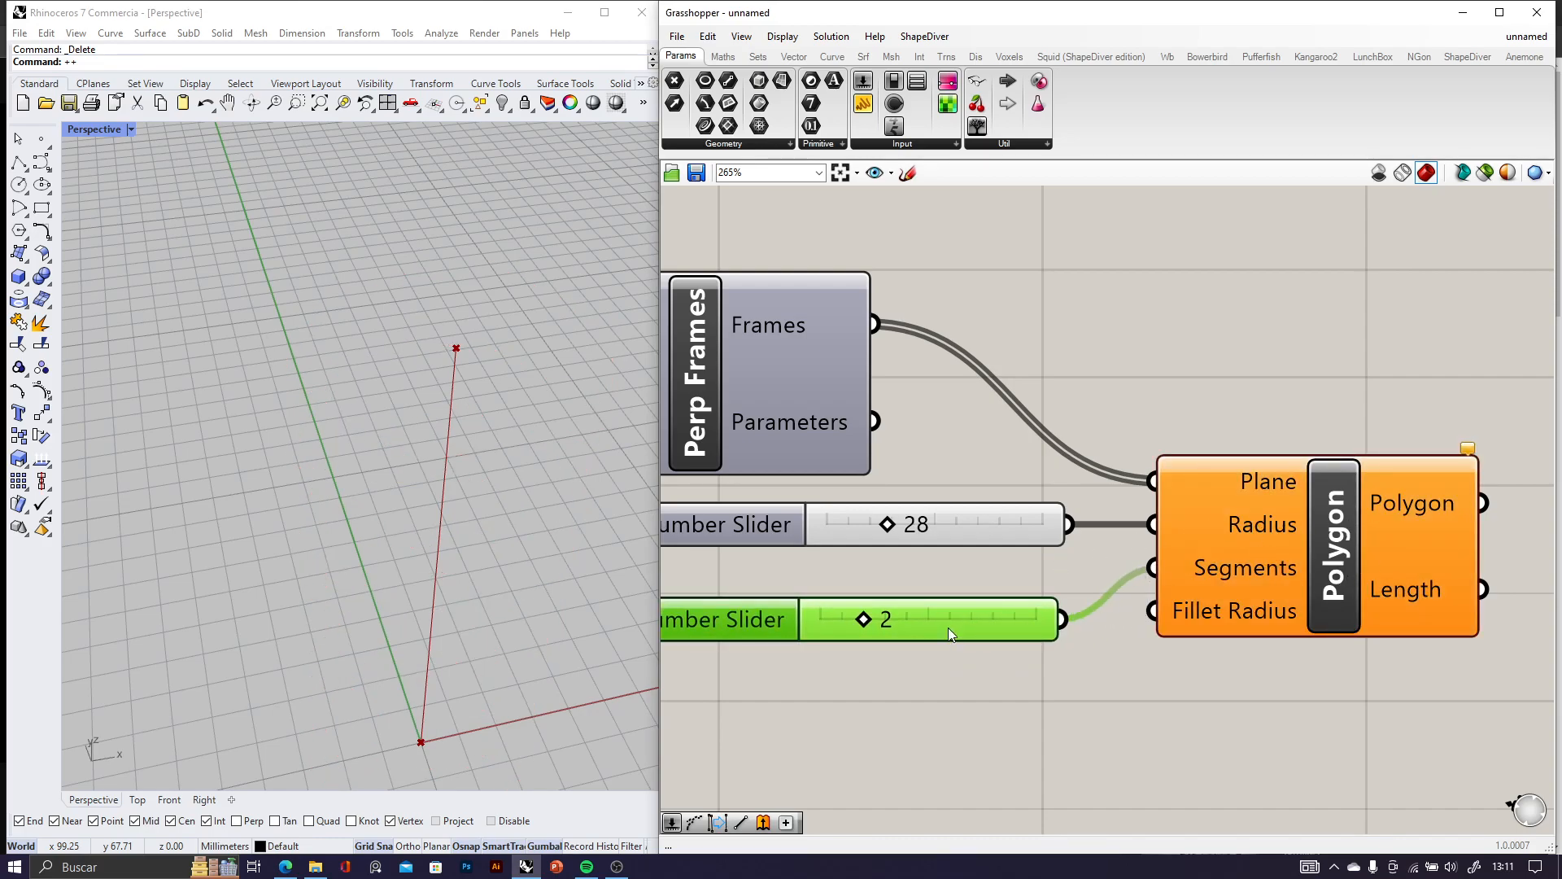
key("Delete")
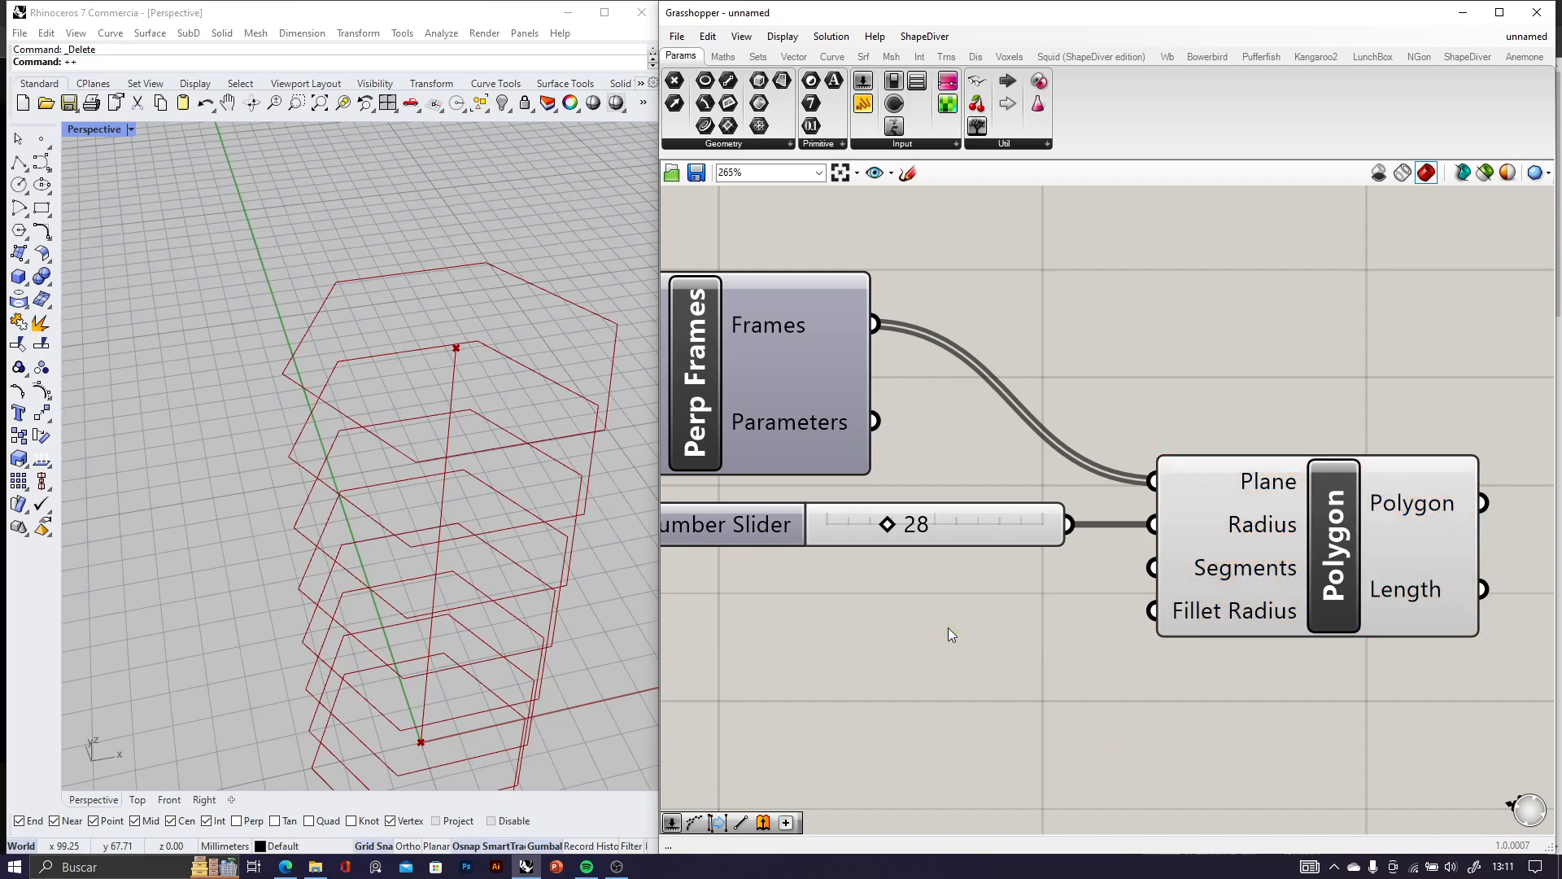
Create a number slider with the value 3 and connect it to the Polygon's Segments input
scroll(934, 639, "down", 3)
scroll(955, 569, "up", 4)
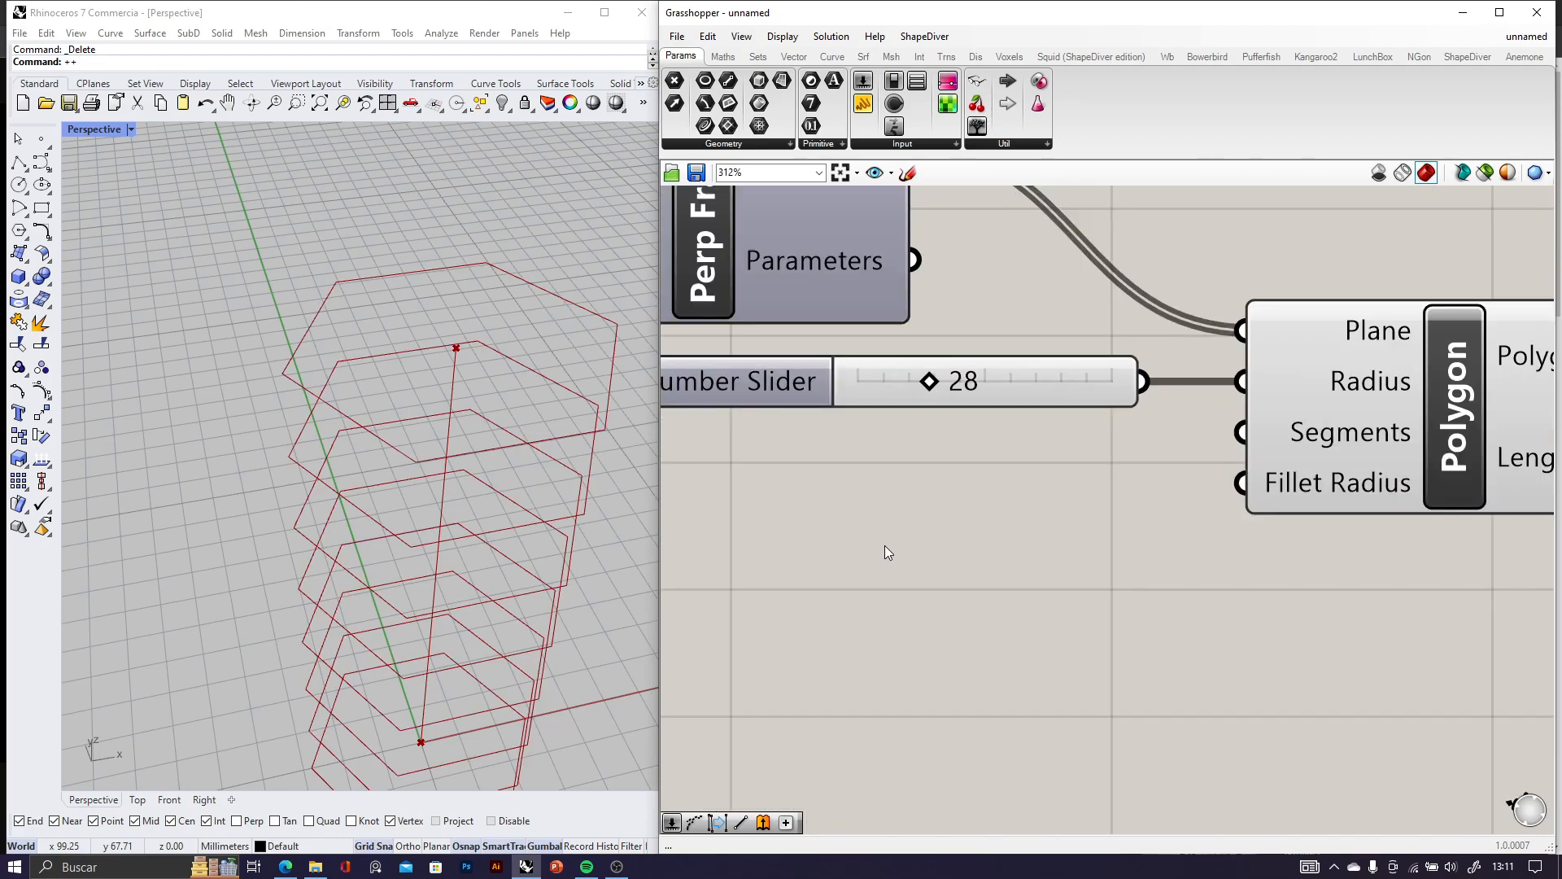
double_click(885, 546)
type("3.6")
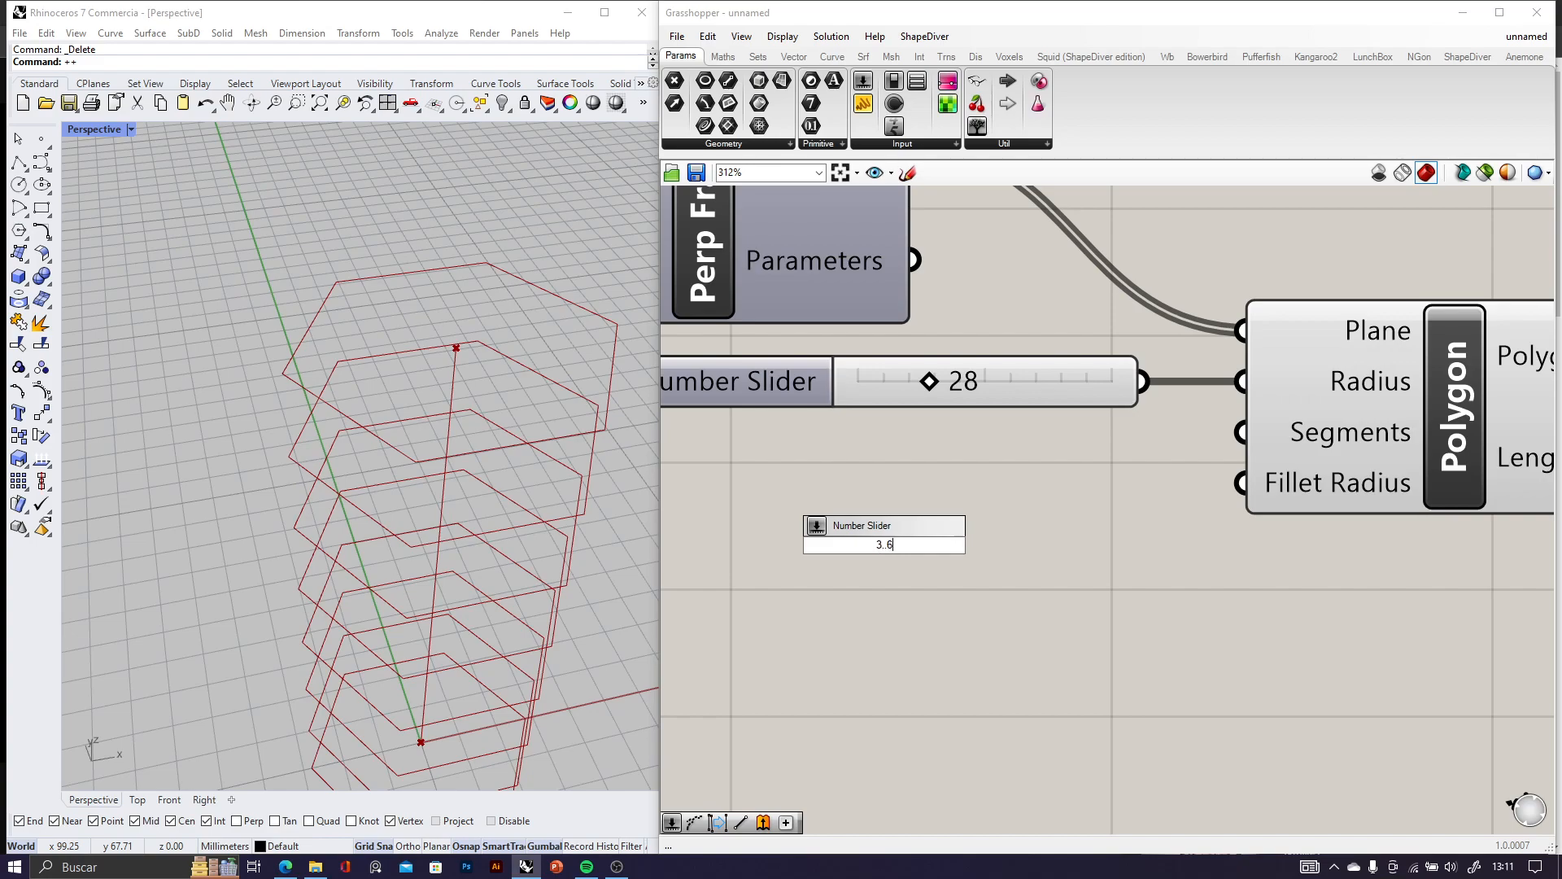
key("Return")
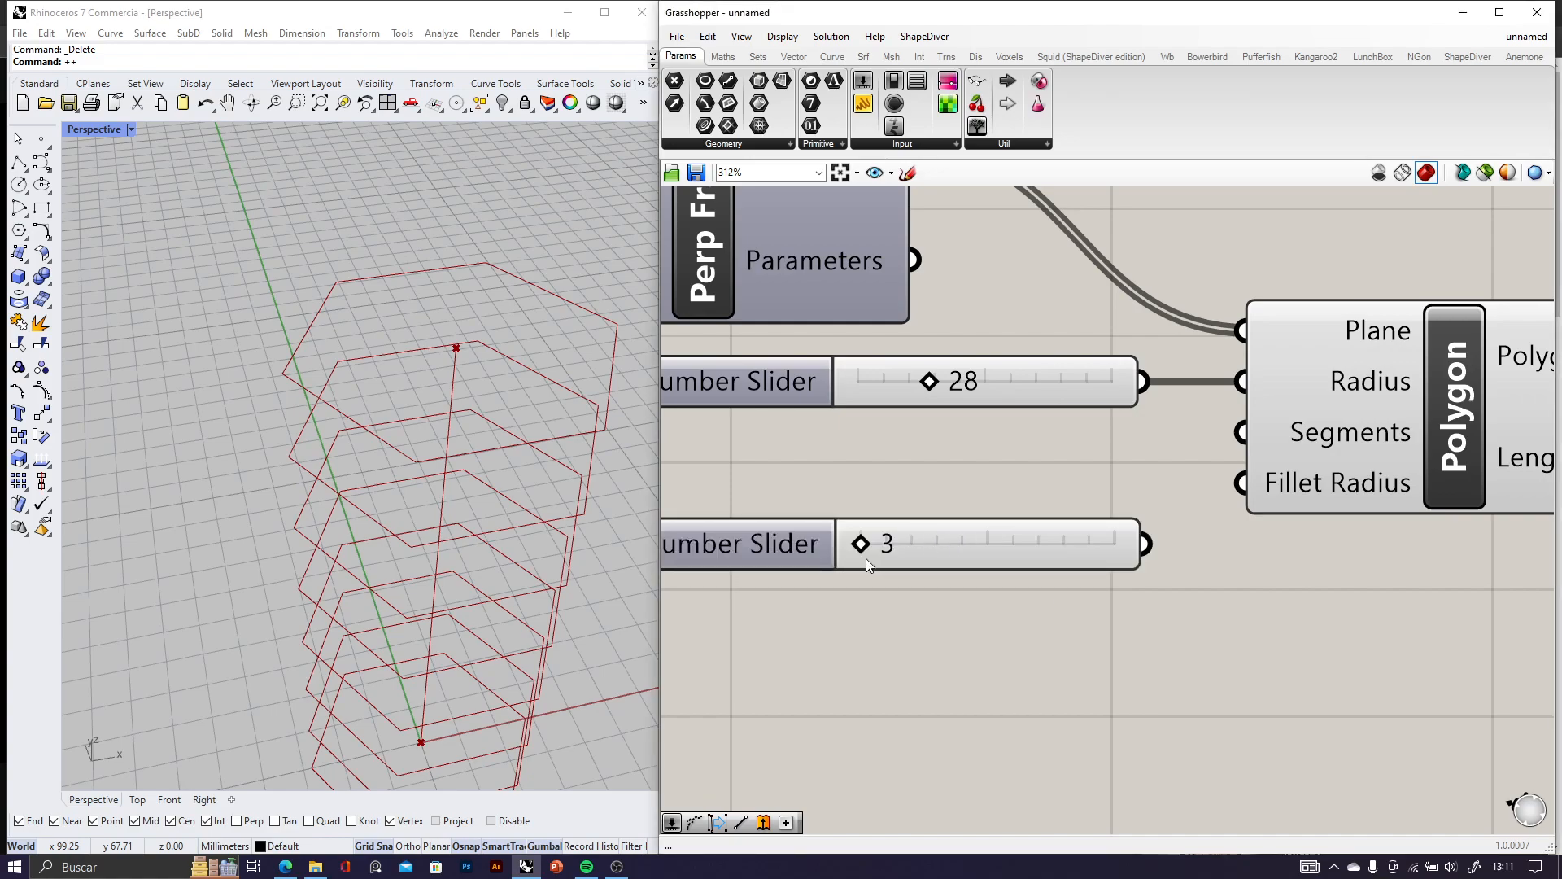
left_click_drag(860, 544, 1241, 432)
left_click_drag(1096, 545, 1074, 521)
mouse_move(851, 531)
left_mouse_down()
mouse_move(1029, 524)
mouse_move(868, 525)
left_mouse_up()
Add an Extrude component and connect the Polygon output to its Base input
scroll(370, 513, "down", 3)
mouse_move(371, 511)
right_mouse_down()
mouse_move(401, 453)
mouse_move(363, 500)
right_mouse_up()
right_click_drag(226, 441, 529, 488)
scroll(1008, 496, "down", 5)
left_click_drag(1168, 486, 1223, 488)
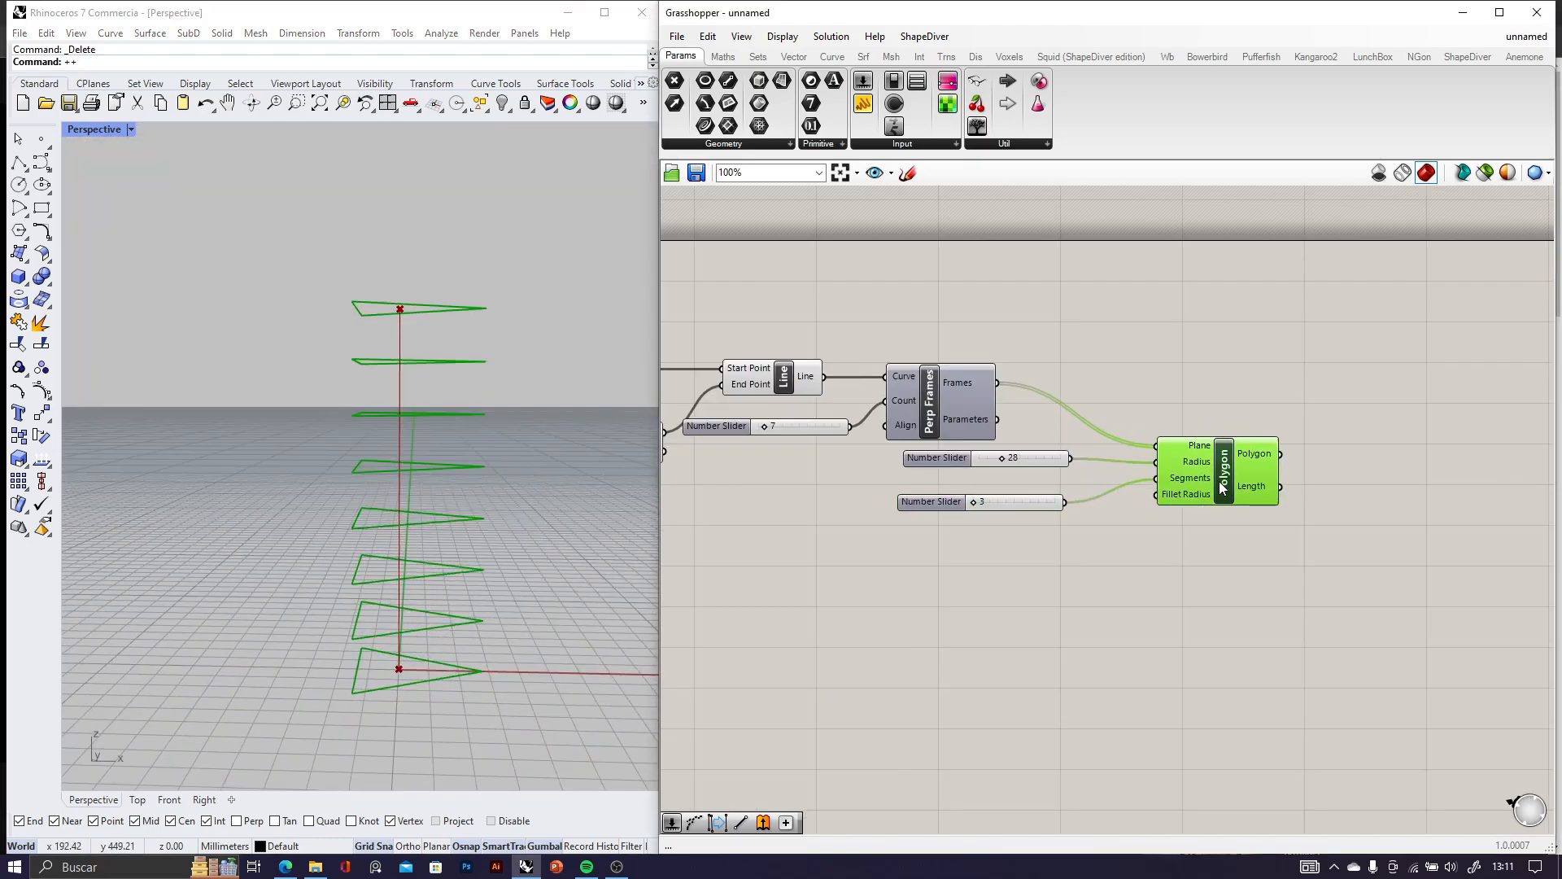
double_click(1353, 453)
type("e")
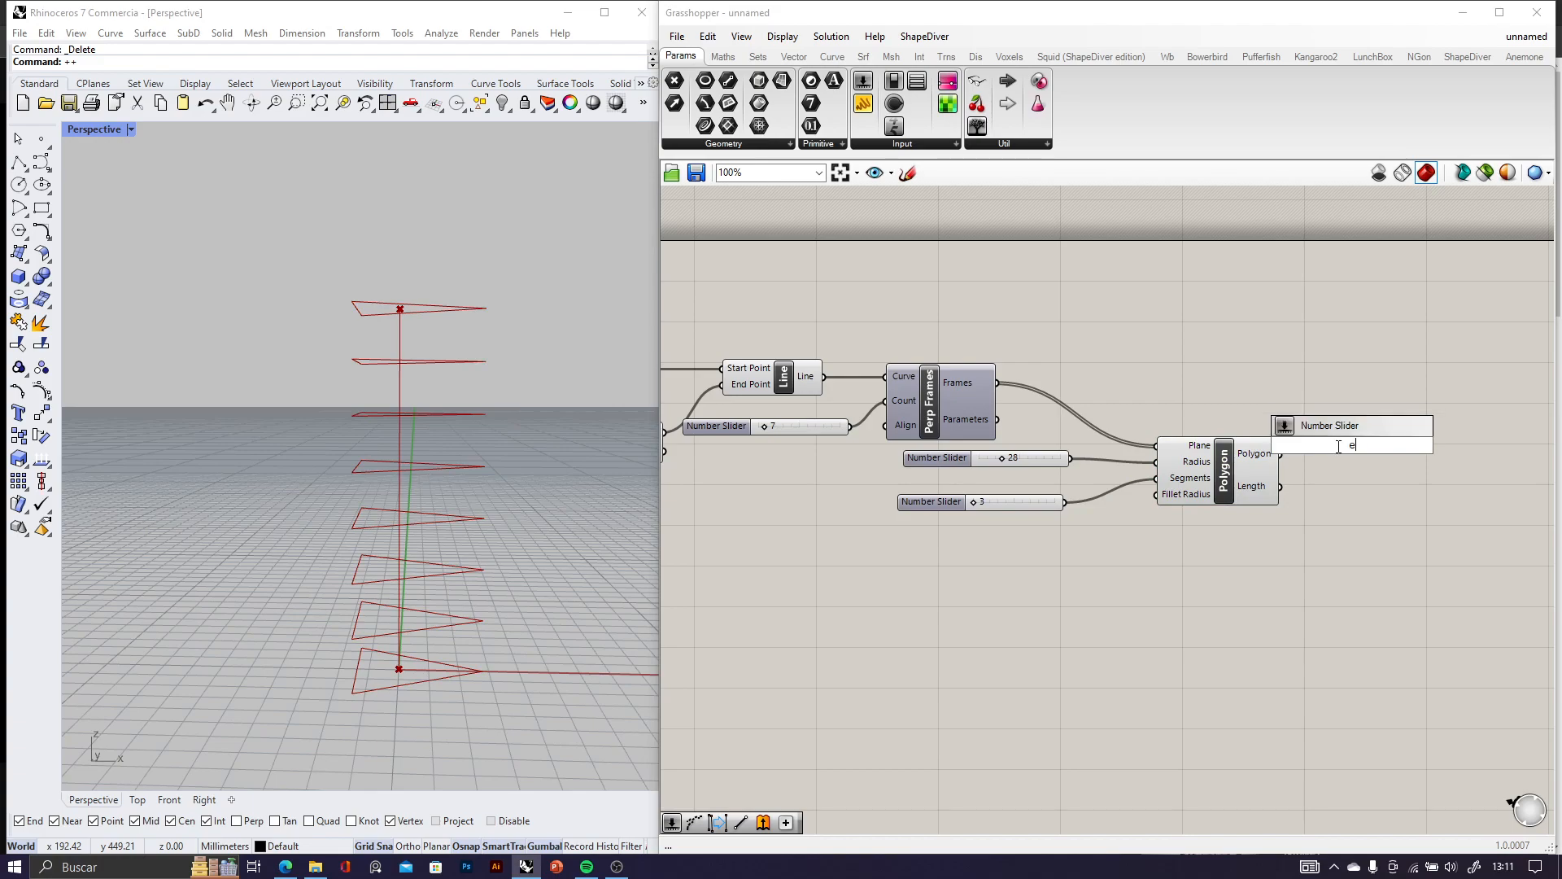
type("xtrude")
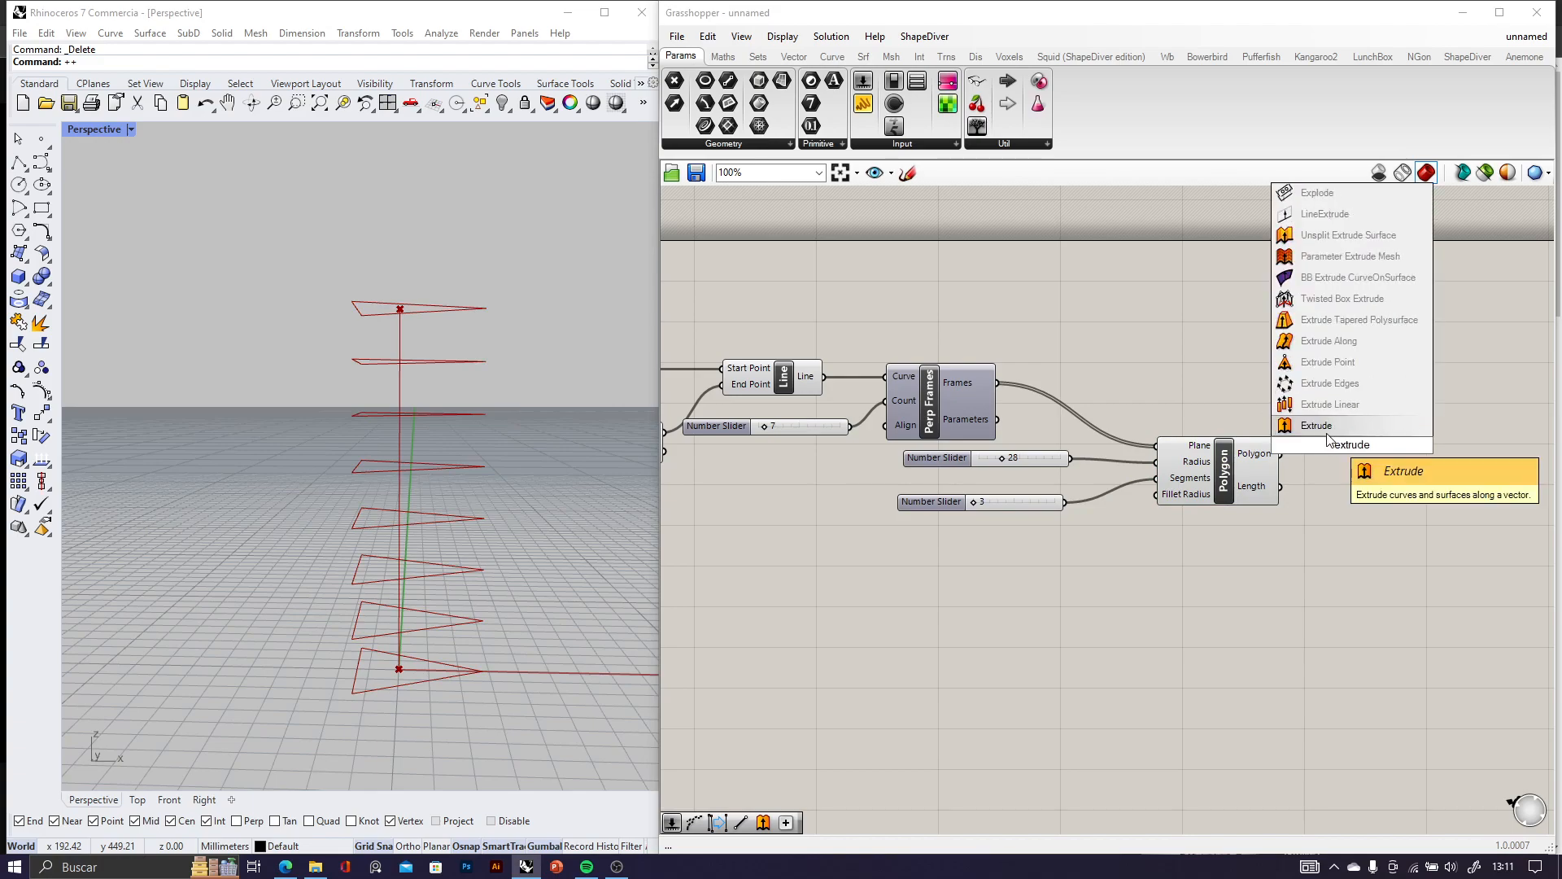
key("Return")
left_click(1326, 441)
scroll(1305, 456, "up", 3)
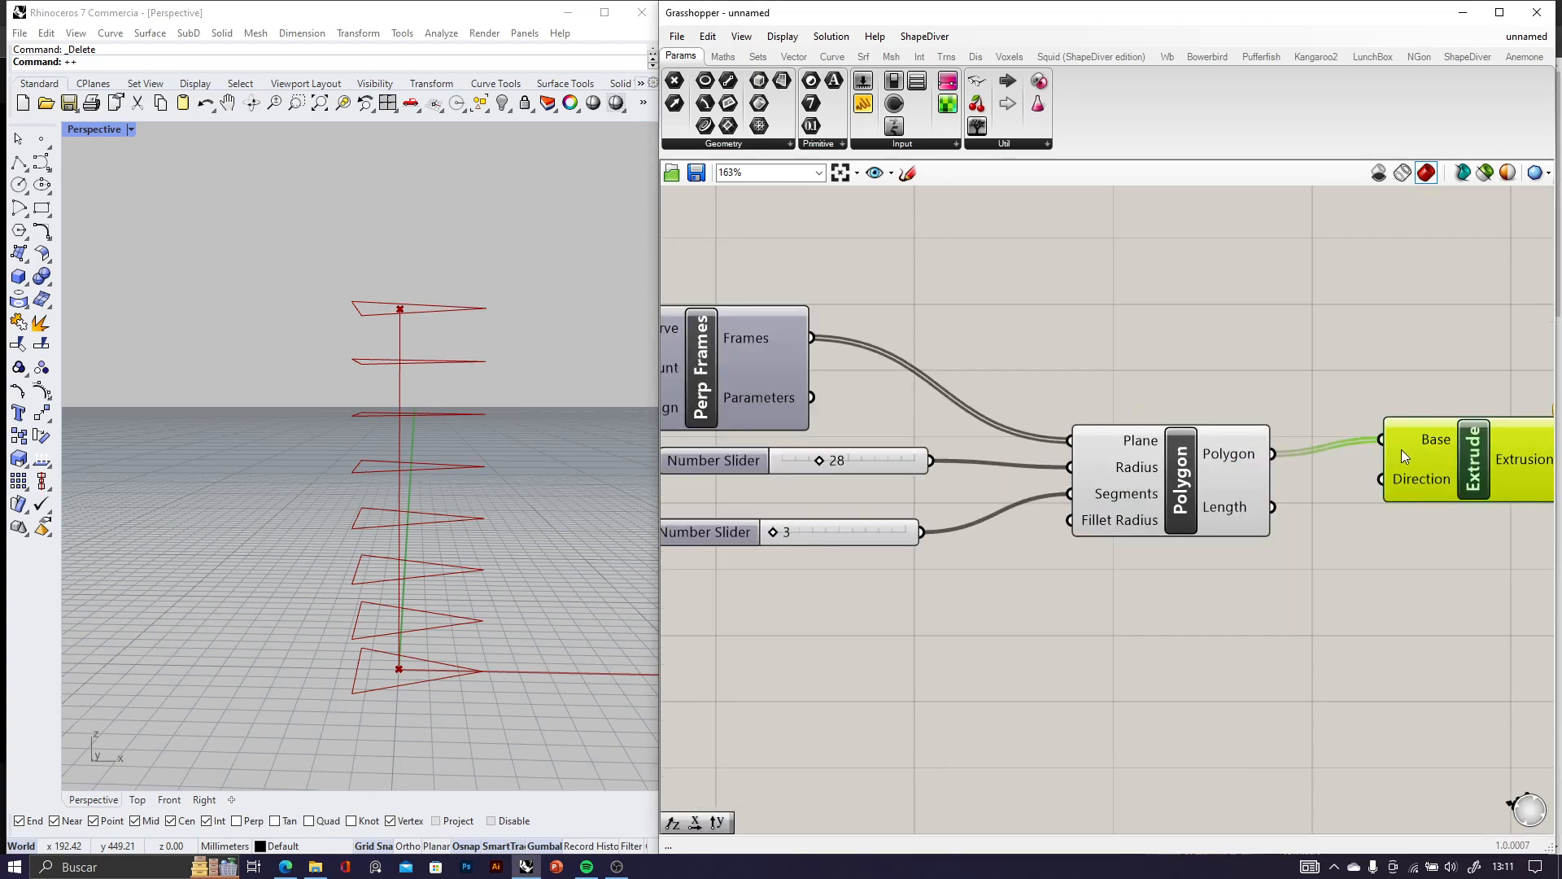
right_click_drag(1438, 480, 1267, 465)
left_click_drag(1233, 476, 1272, 532)
Add a Unit Z component and connect its Unit vector output to the Extrude component's Direction input
double_click(1159, 594)
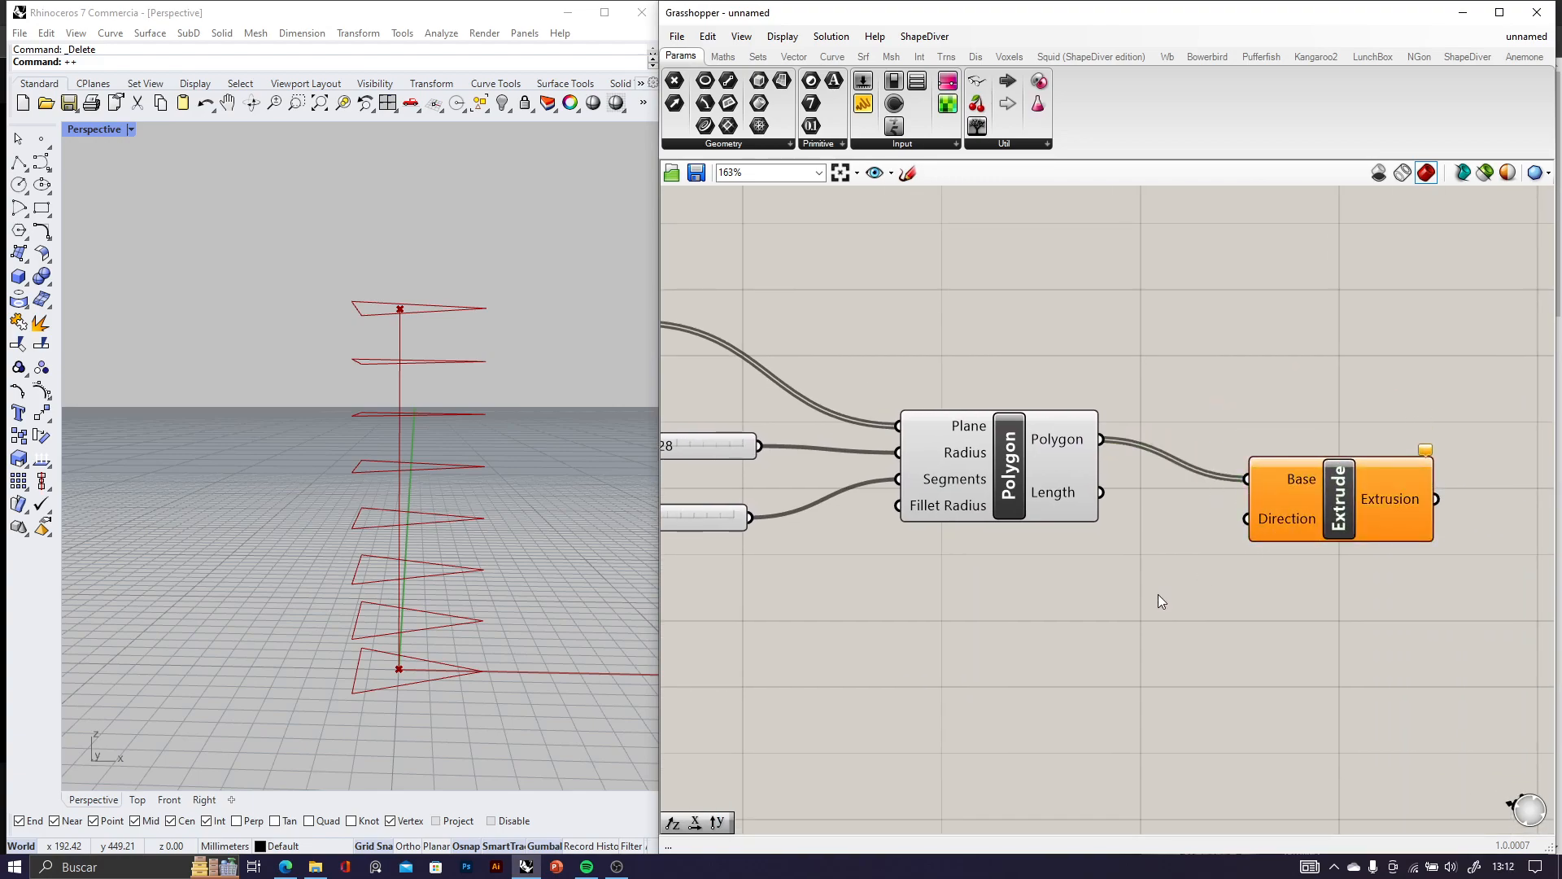
type("unit z")
key("Return")
left_click_drag(1250, 595, 1247, 518)
left_click_drag(1182, 597, 1106, 608)
Create a number slider with the value 23 and connect it to the Unit Z Factor input
double_click(917, 617)
type("23")
key("Return")
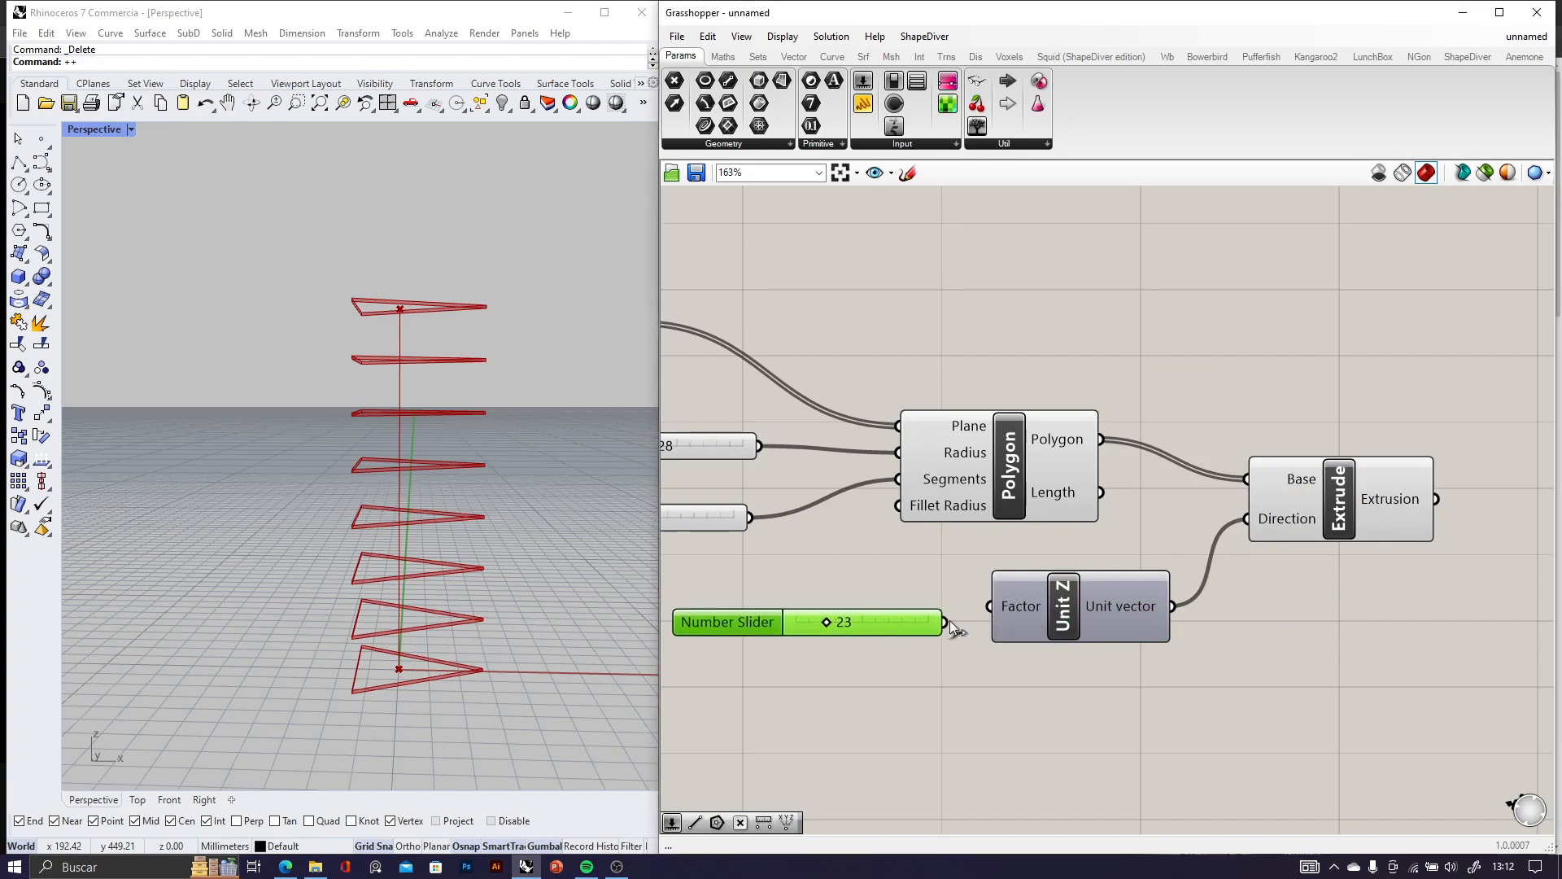
left_click_drag(979, 608, 989, 606)
Set the Unit Z Factor slider to 17
scroll(421, 304, "up", 6)
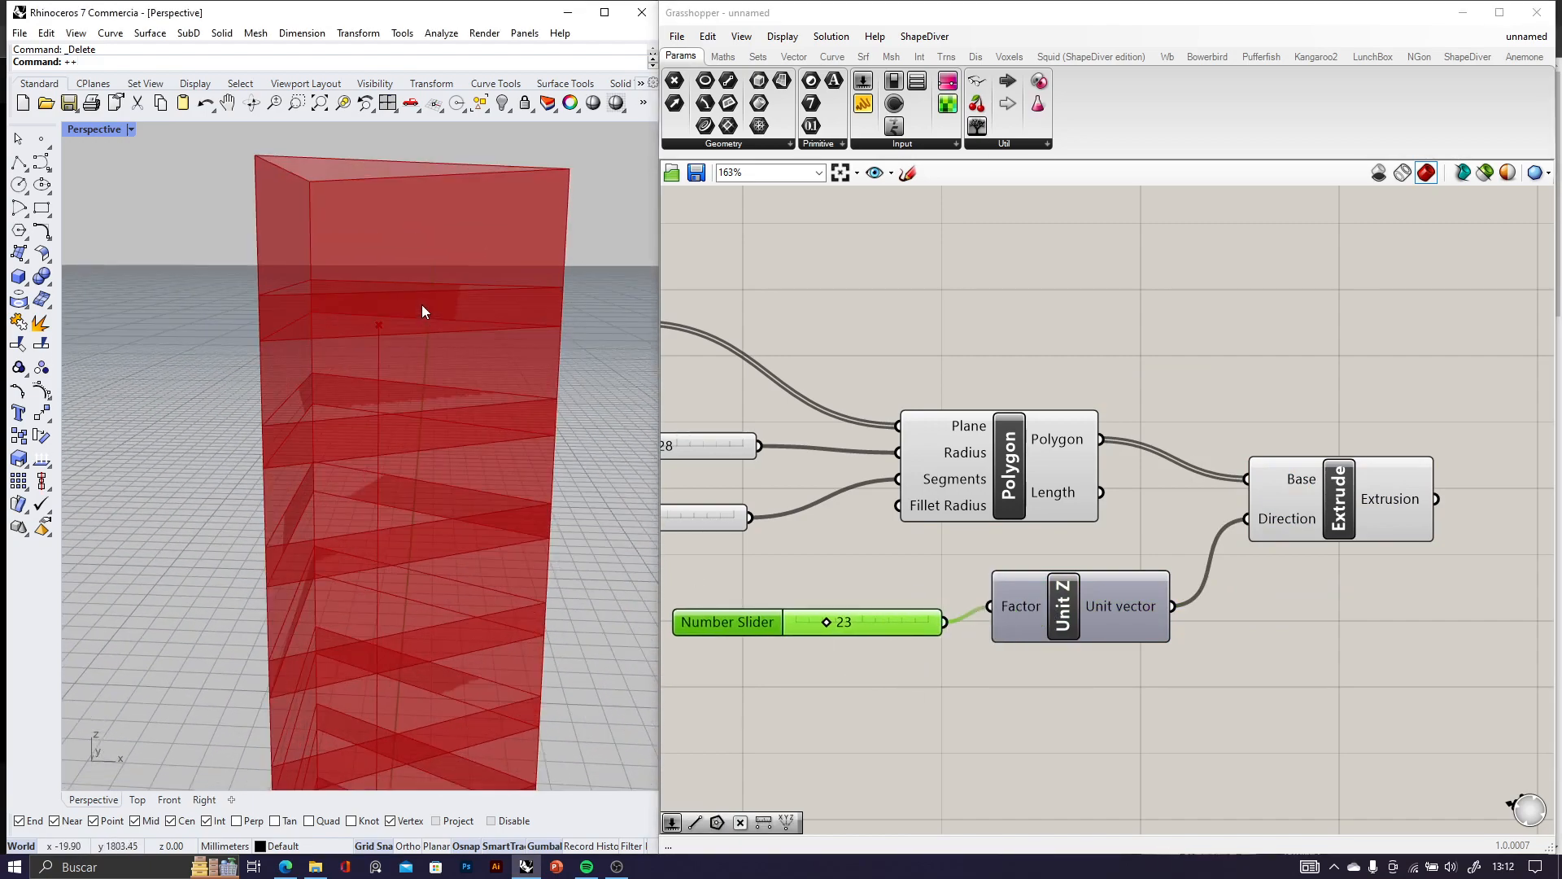
right_click_drag(475, 323, 310, 270)
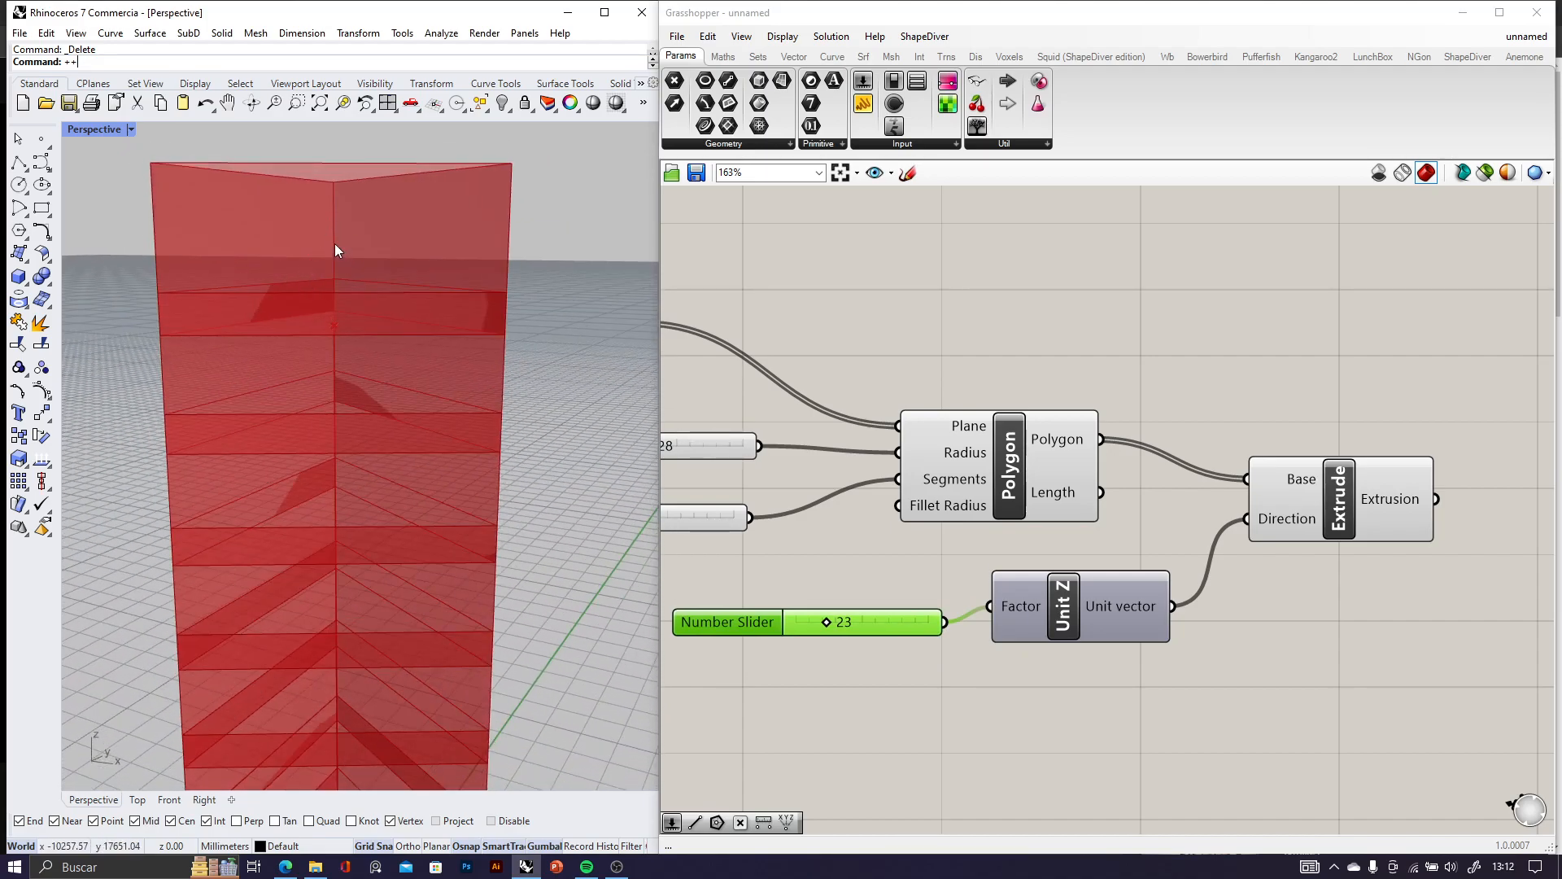
right_click_drag(373, 457, 403, 467)
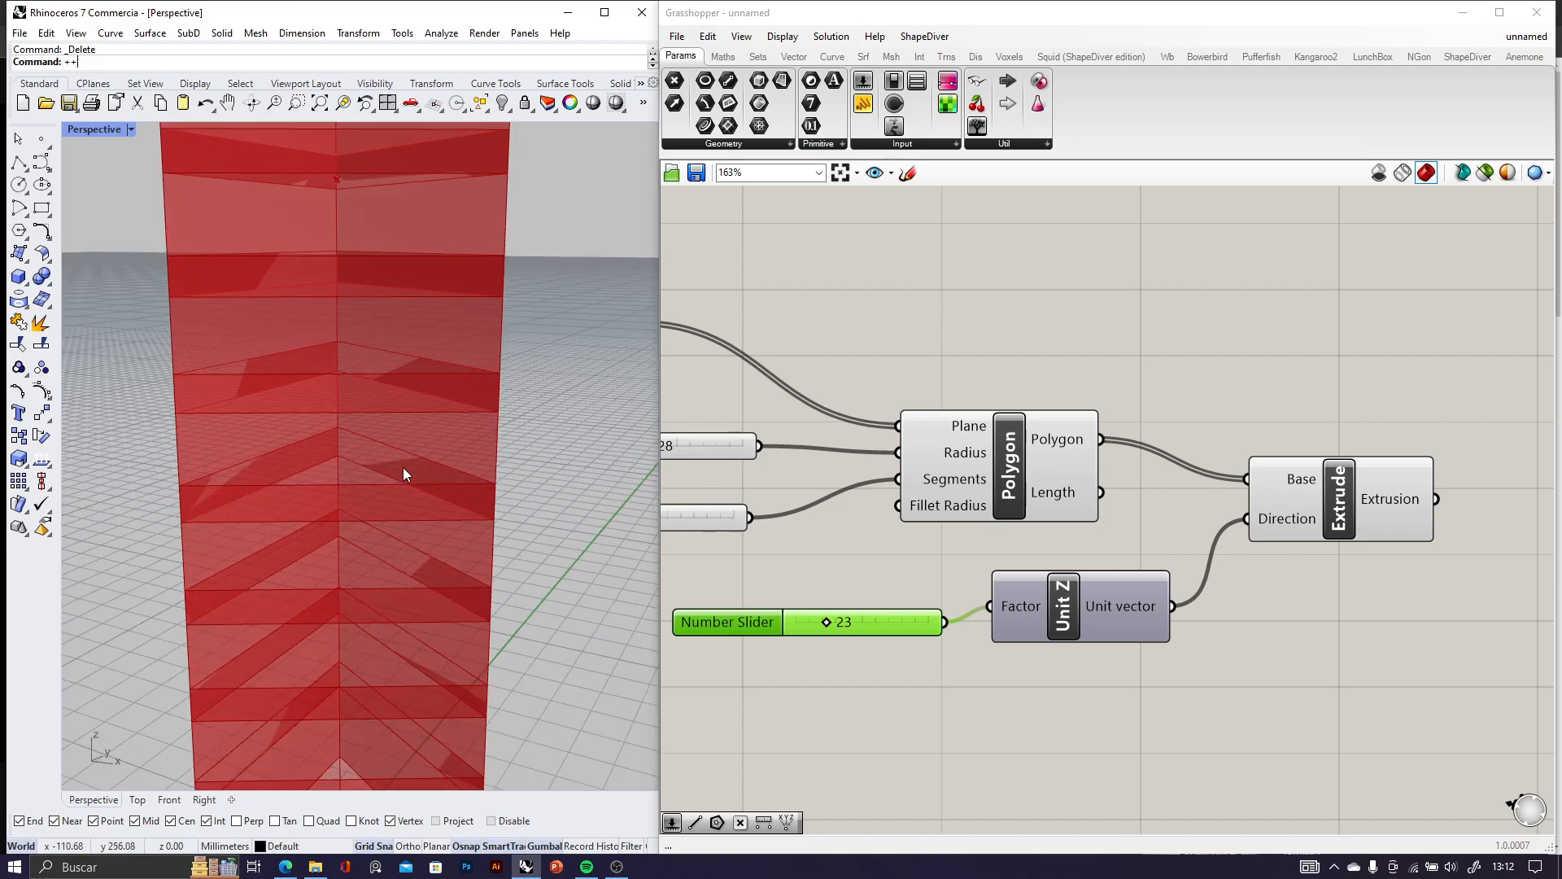
scroll(412, 547, "down", 5)
right_click_drag(412, 547, 406, 506)
scroll(787, 633, "up", 2)
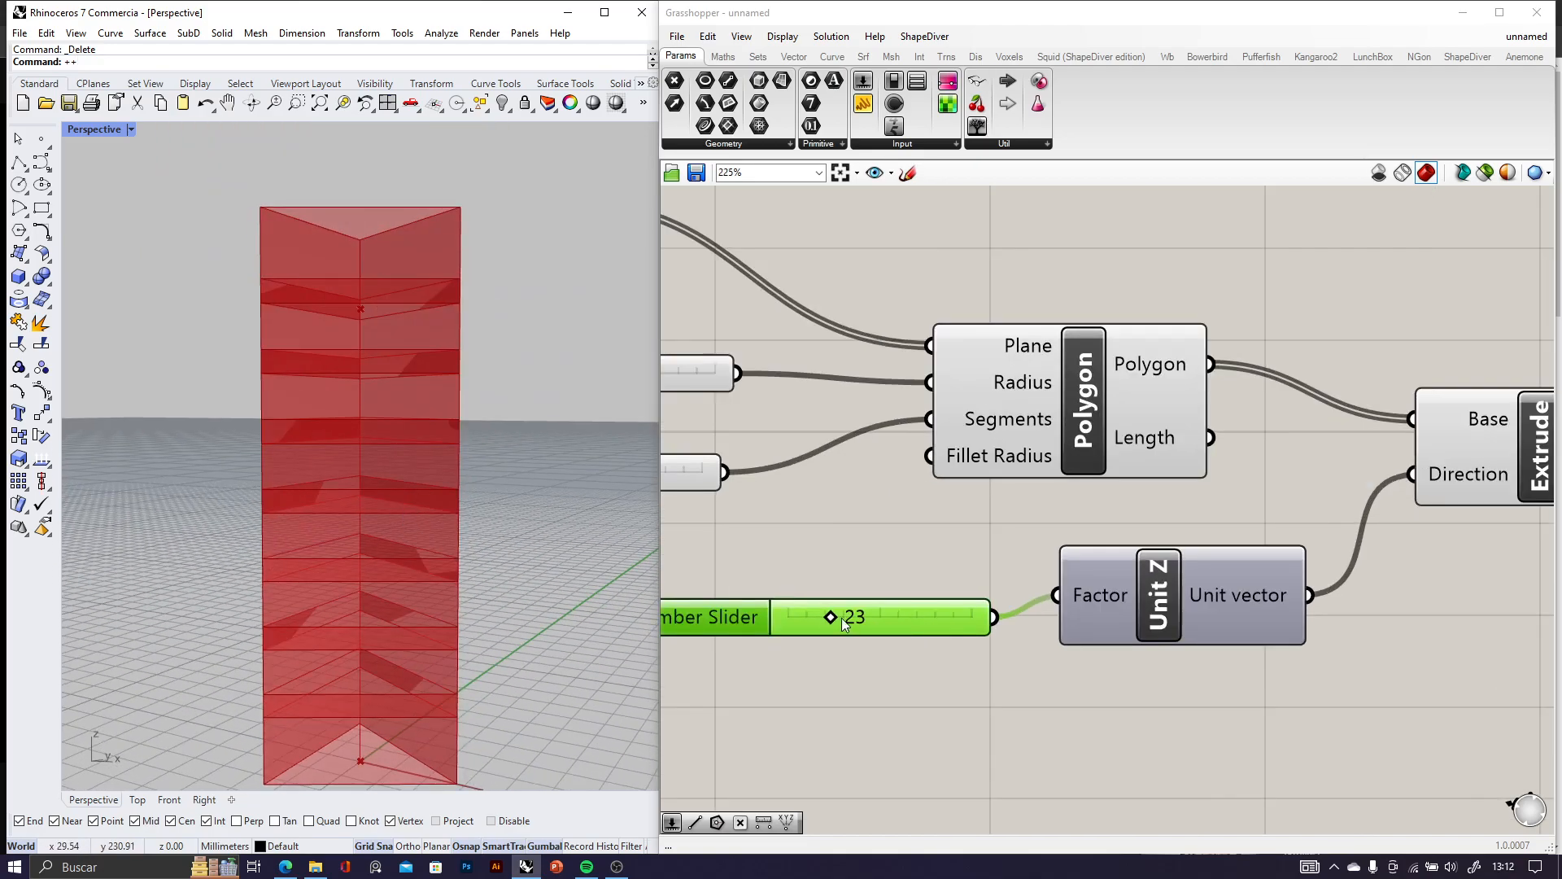
left_click_drag(825, 618, 817, 617)
scroll(817, 617, "down", 2)
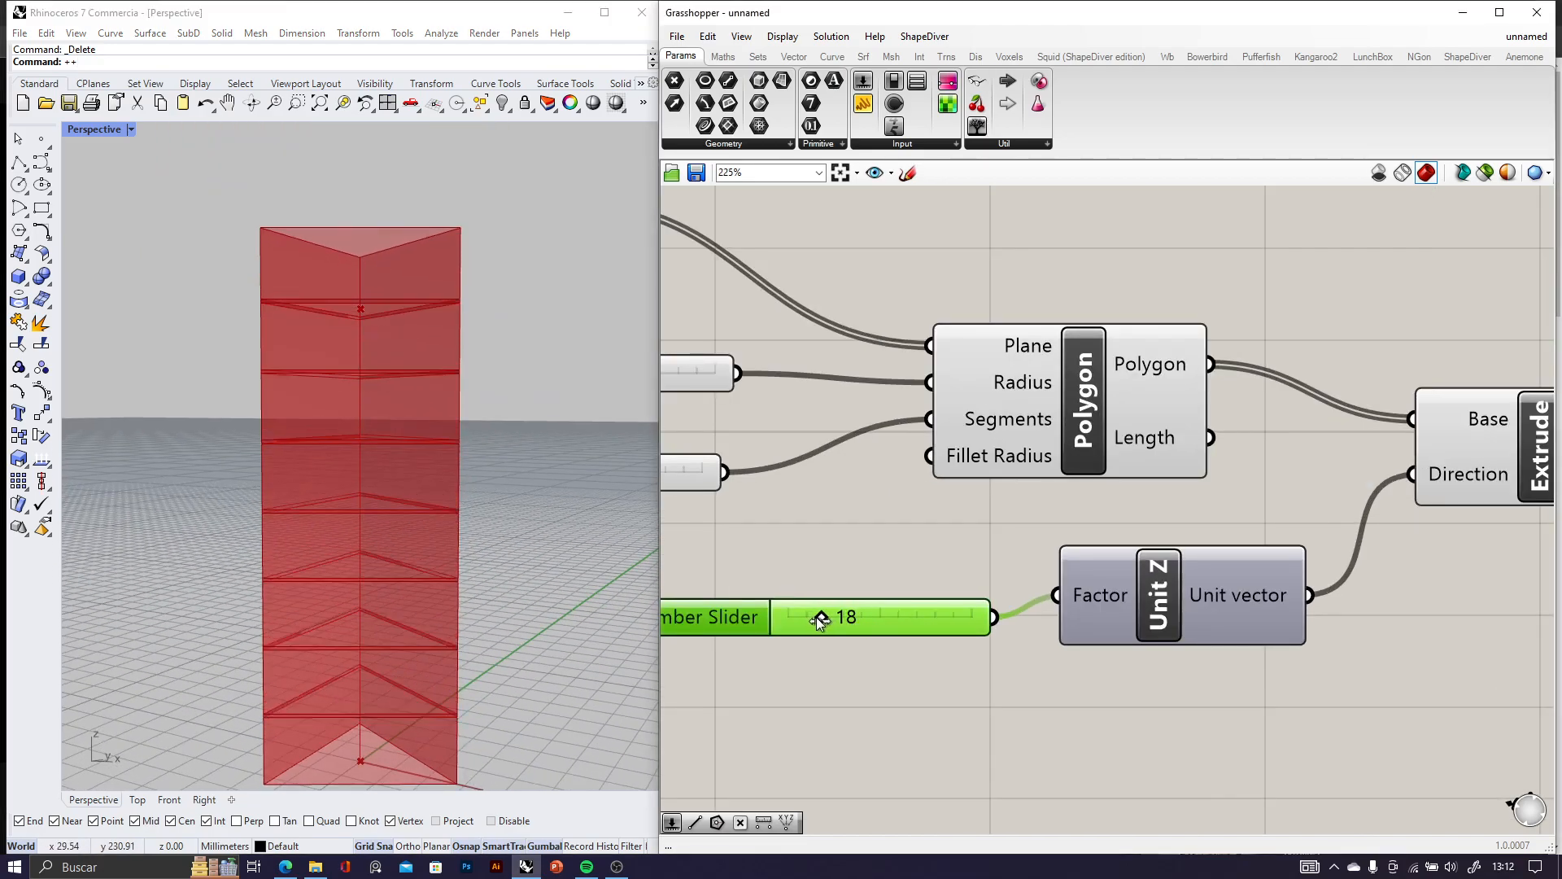
Move the Perp Frames Count slider below the Line component and set it to 12
scroll(1072, 515, "down", 3)
scroll(901, 462, "up", 4)
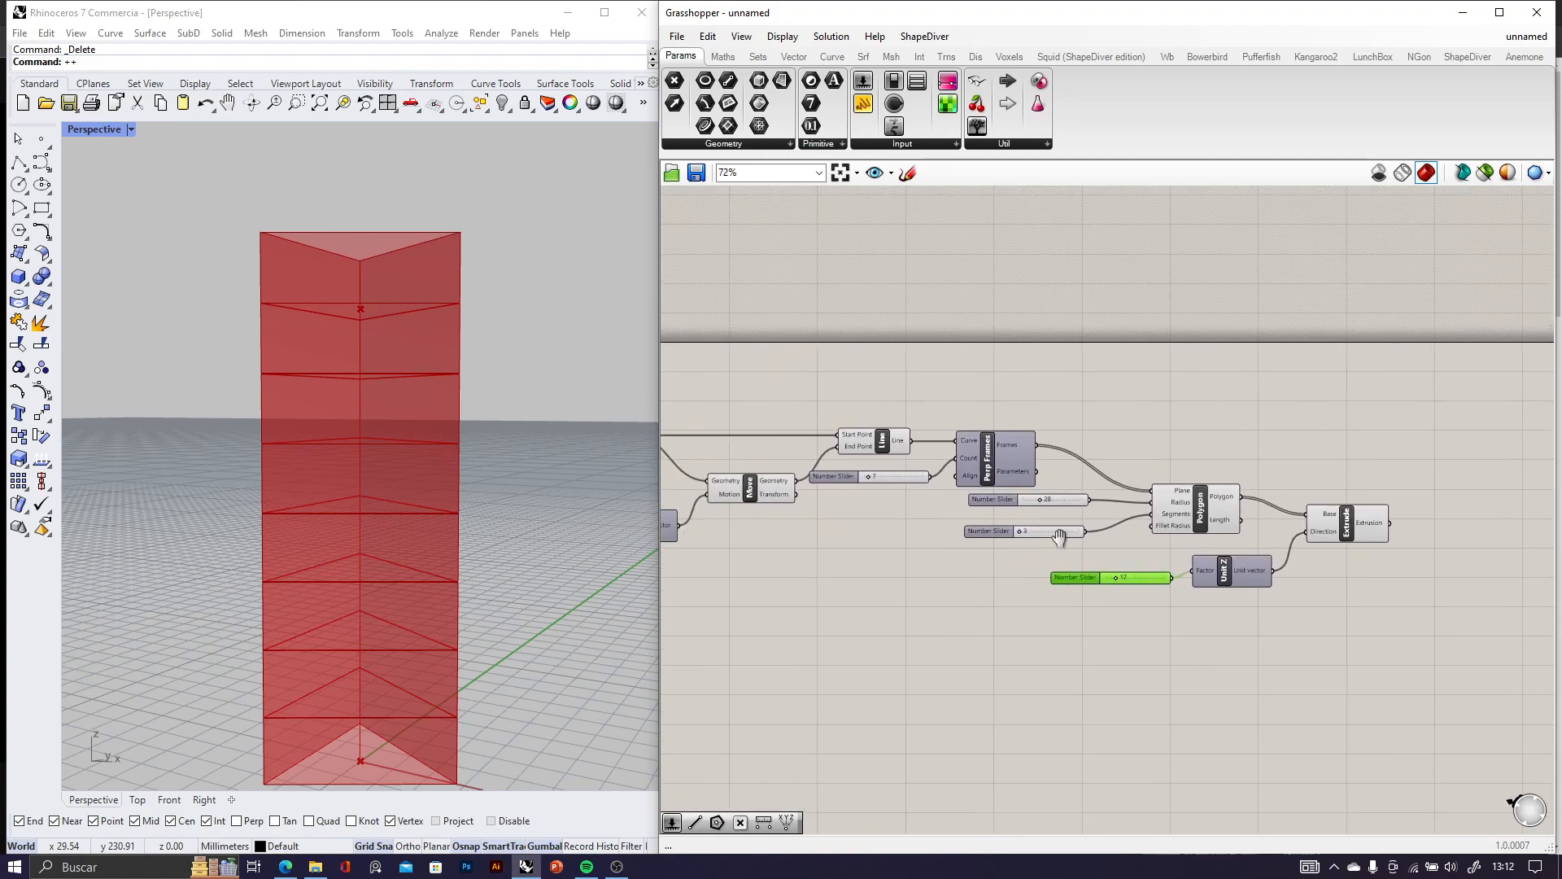
left_click_drag(954, 457, 898, 579)
scroll(928, 561, "up", 4)
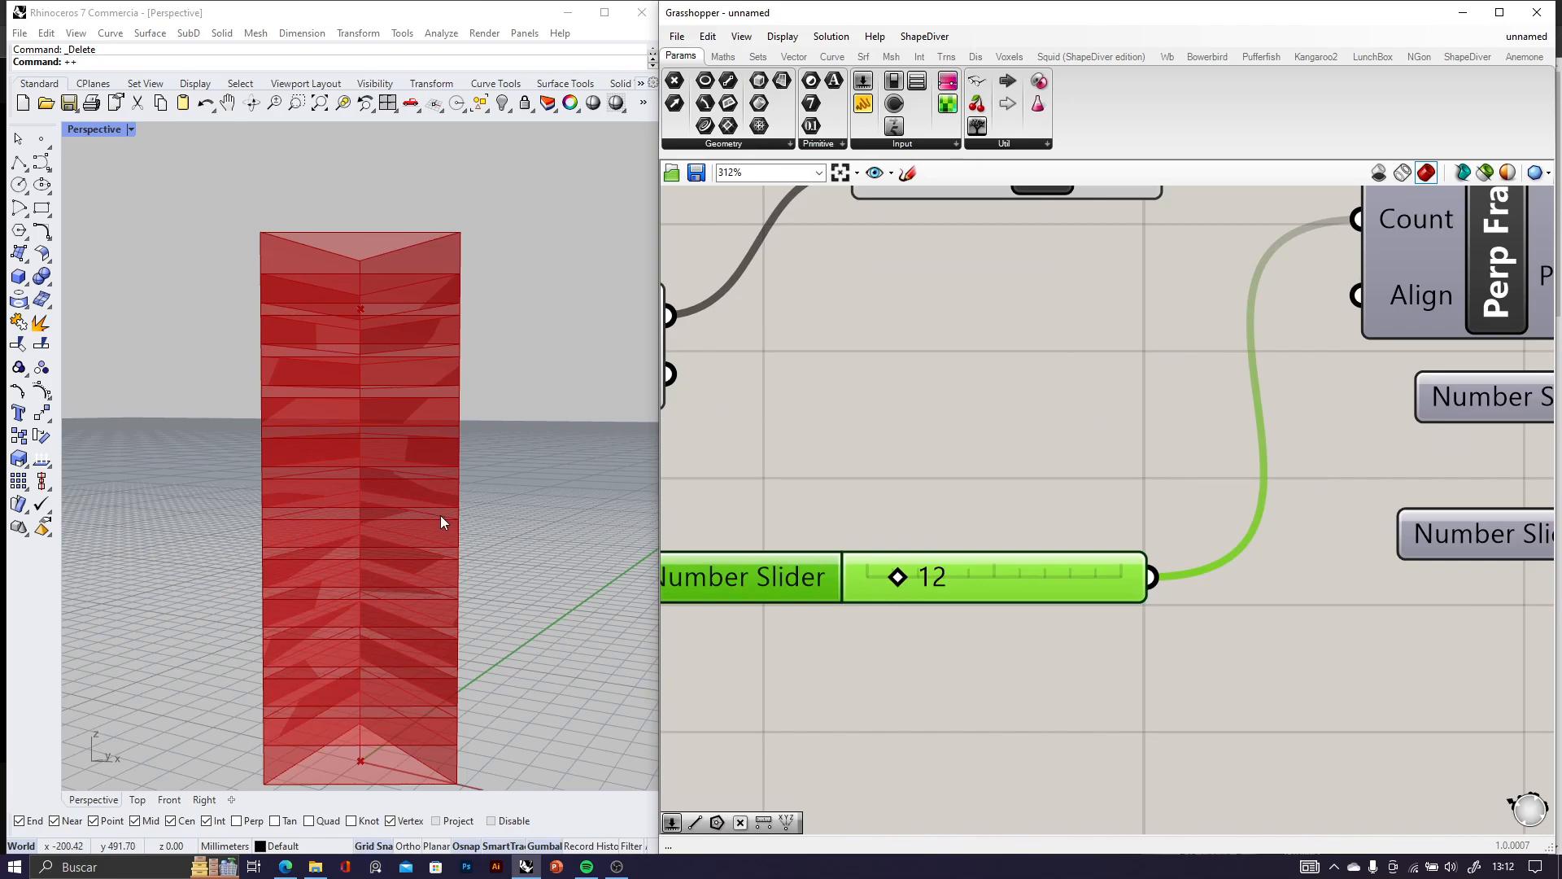
right_click_drag(307, 548, 386, 423)
Delete the number slider connected to the Unit Z Factor input
scroll(1058, 520, "down", 5)
scroll(1112, 540, "up", 3)
left_click(1136, 546)
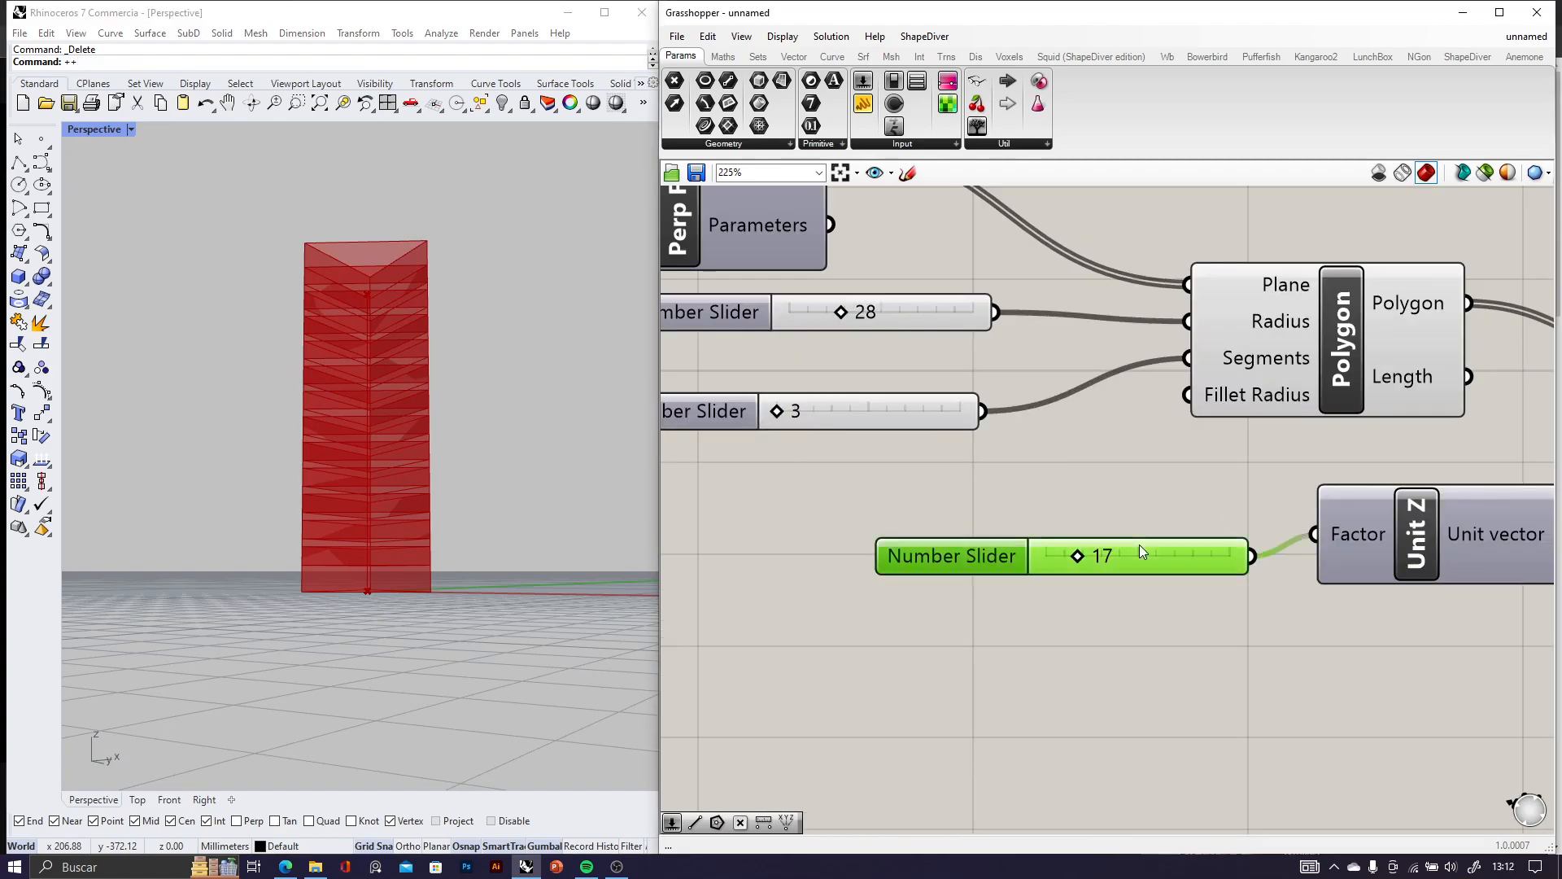
key("Delete")
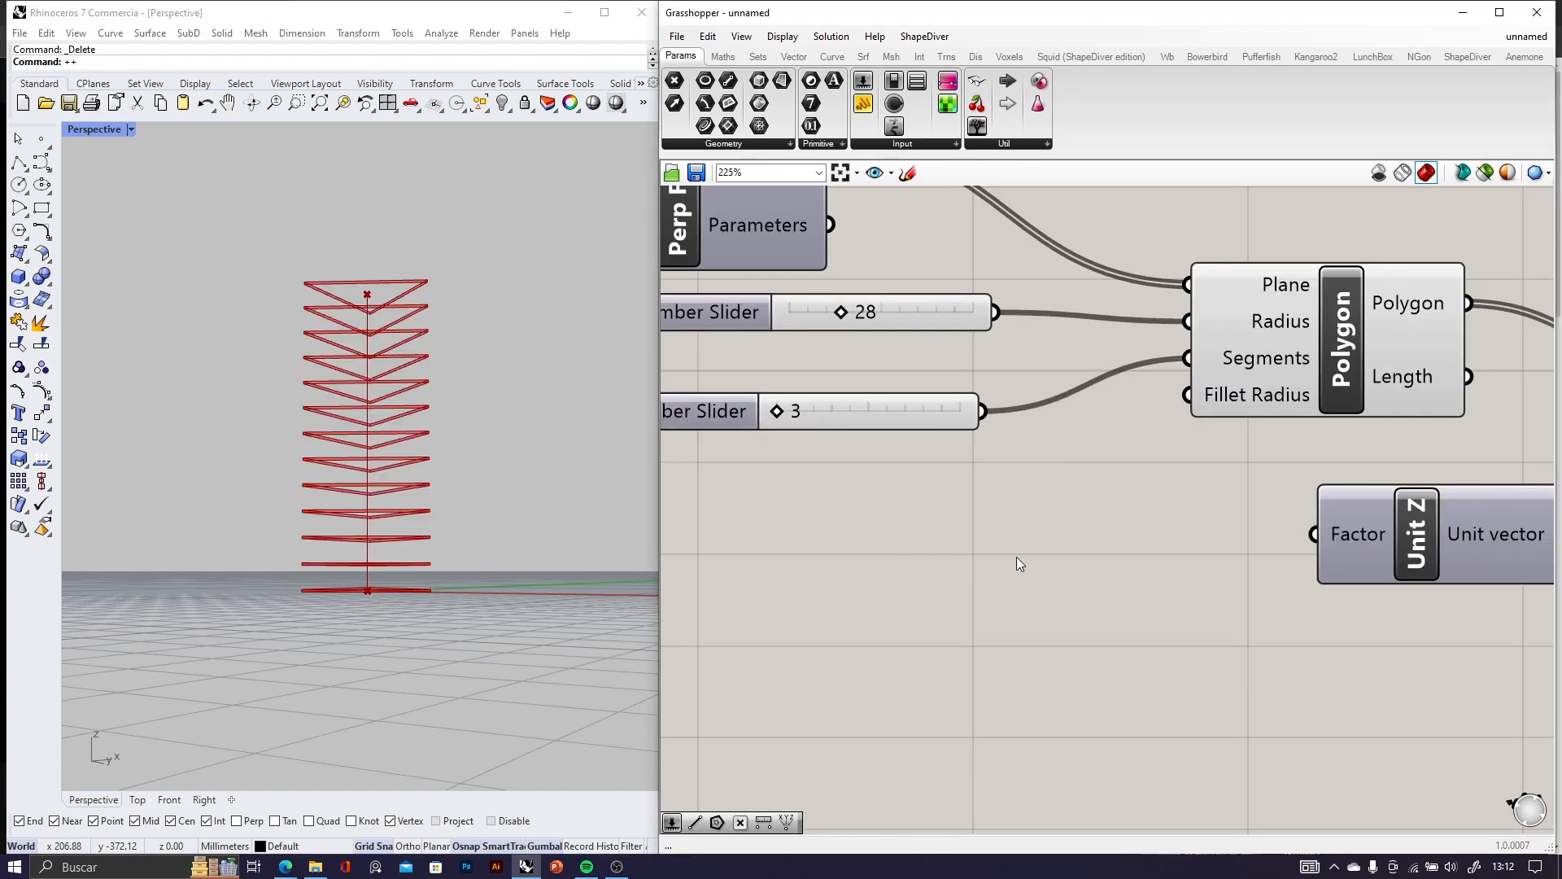
Examine the spacing of the stacked triangular extrusions and the Line and Perp Frames components that control it
right_click_drag(309, 480, 292, 531)
right_click_drag(403, 485, 446, 521)
scroll(400, 379, "up", 7)
right_click_drag(401, 379, 314, 299)
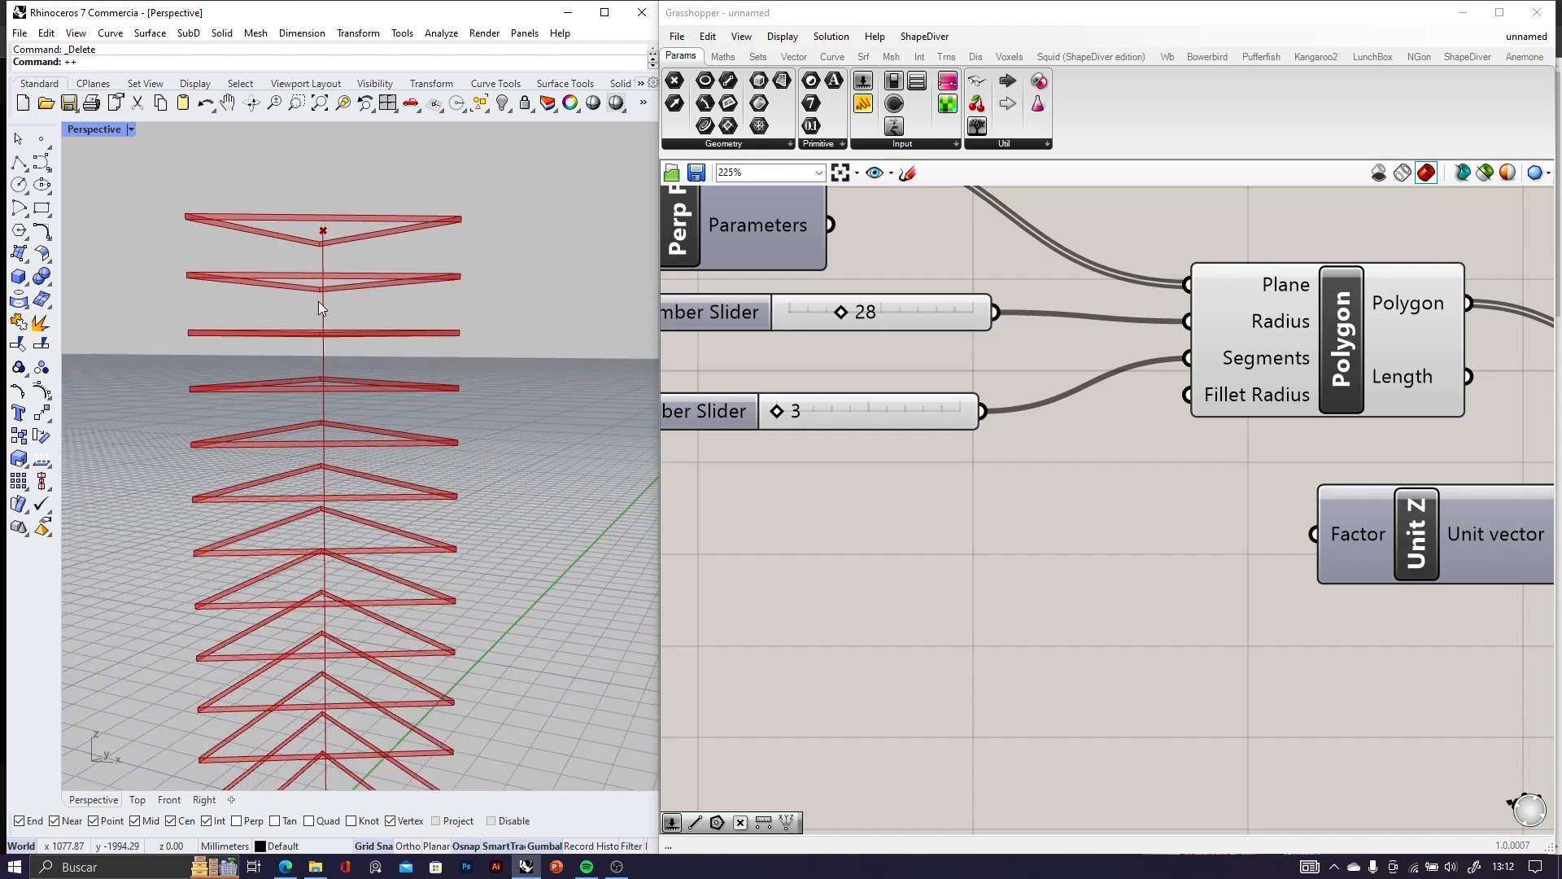
scroll(1022, 565, "down", 5)
scroll(968, 461, "up", 1)
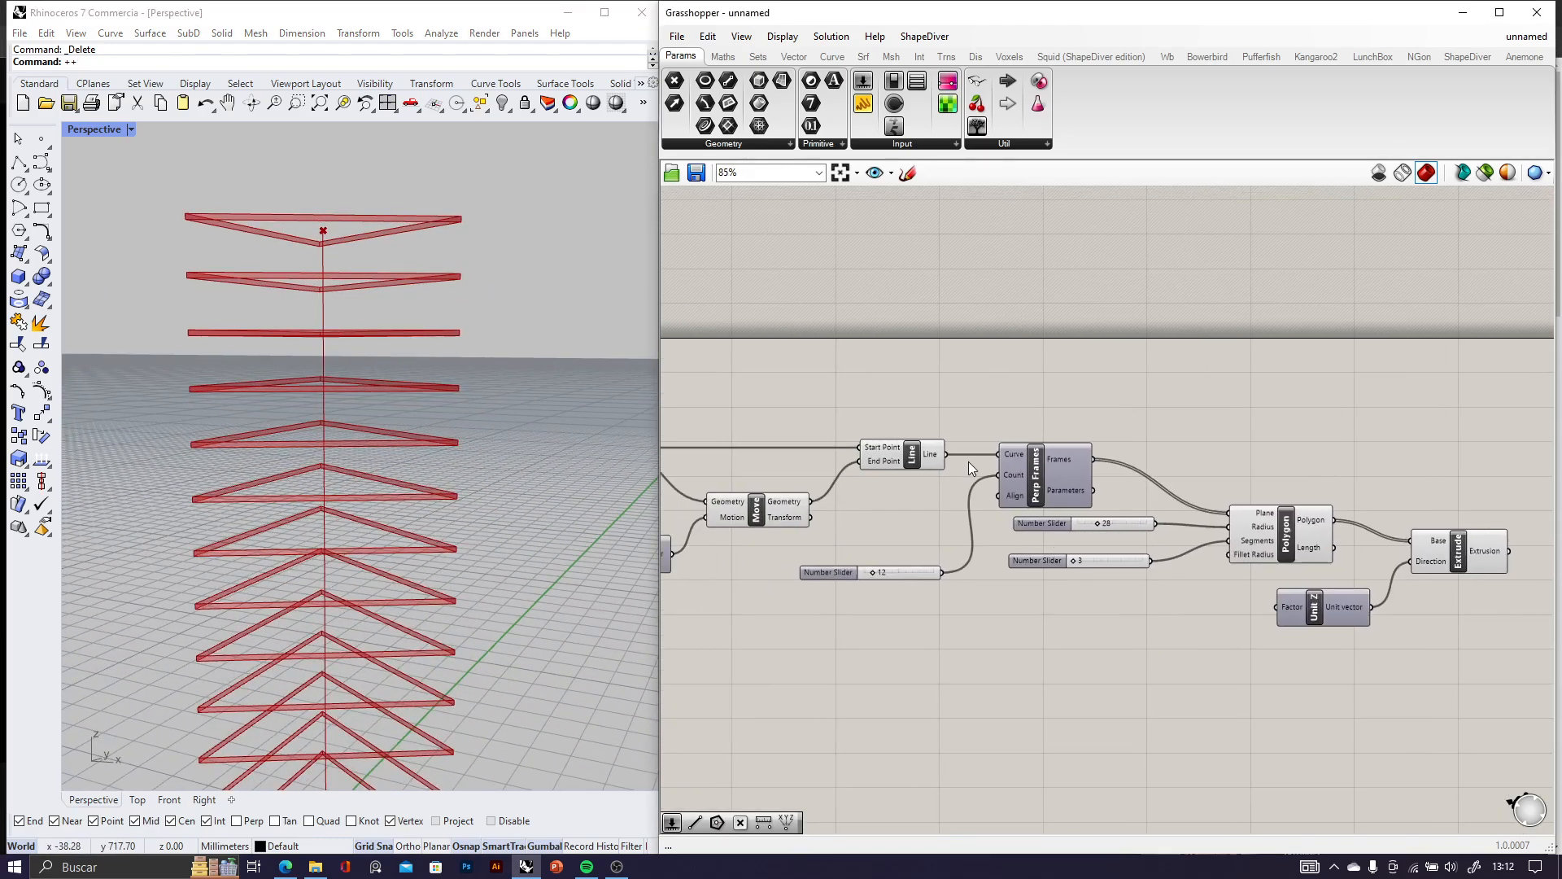
scroll(1098, 511, "up", 3)
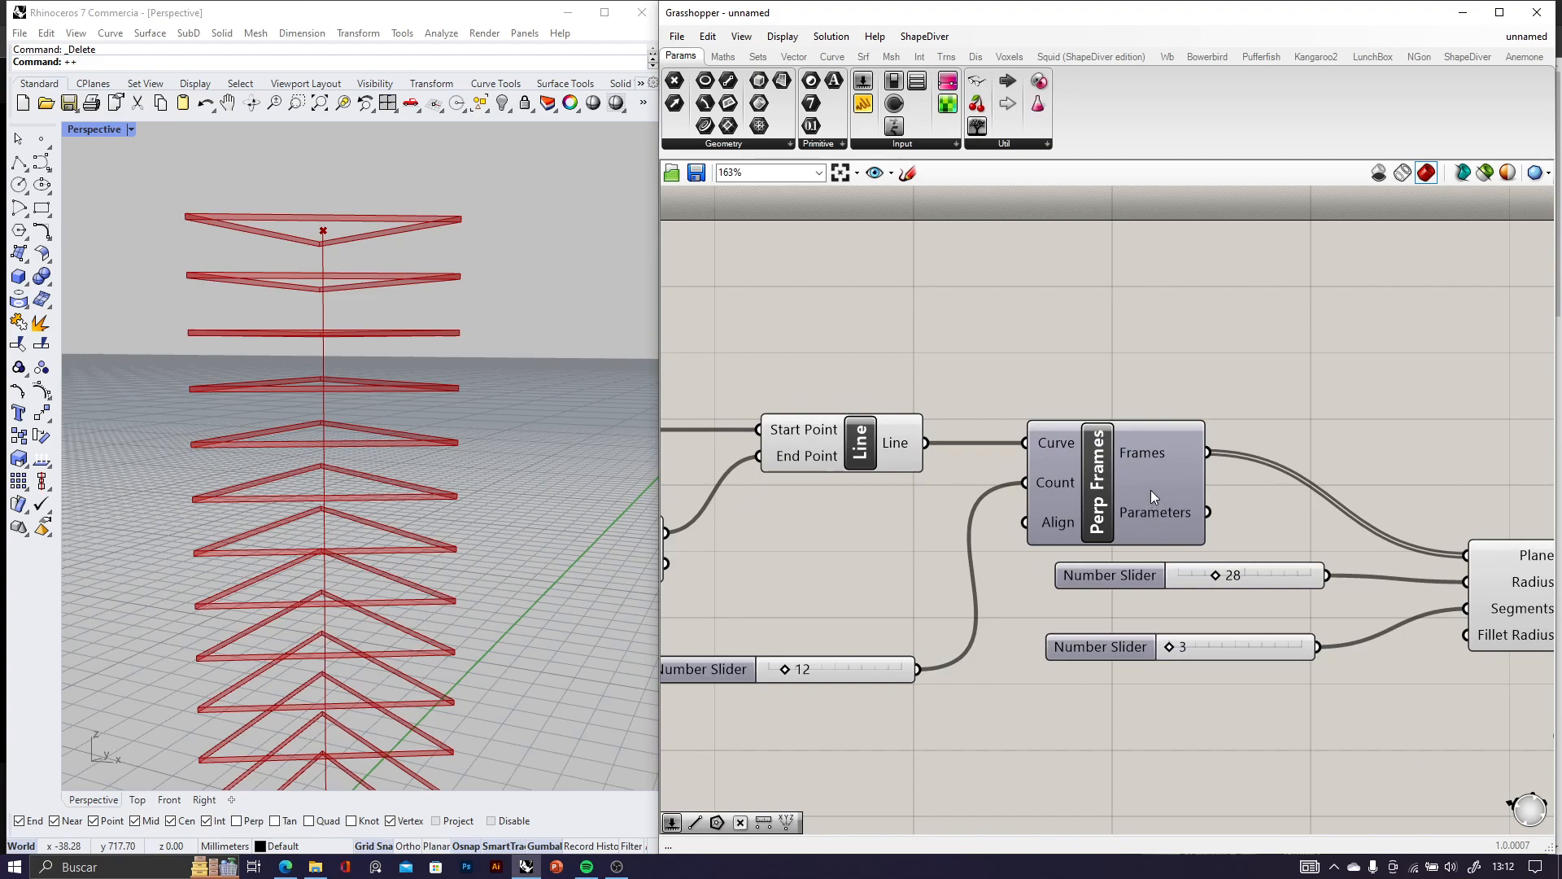
left_click(838, 441)
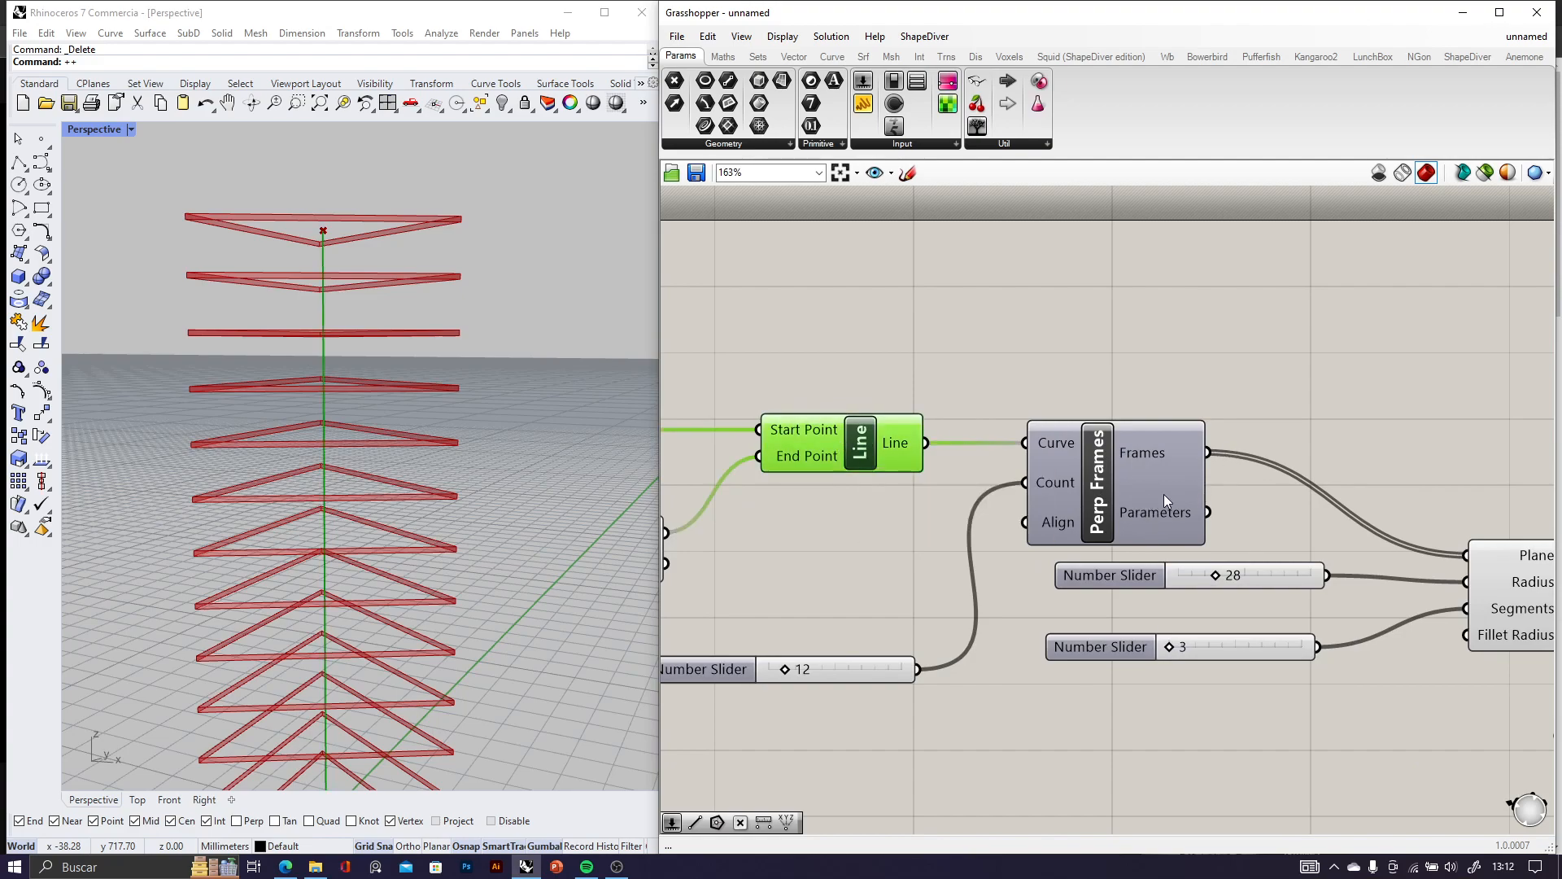
left_click(1126, 495)
Add a Shatter component, connecting the Line output to its Curve input and Perp Frames' Parameters output to its Parameters input
double_click(1148, 362)
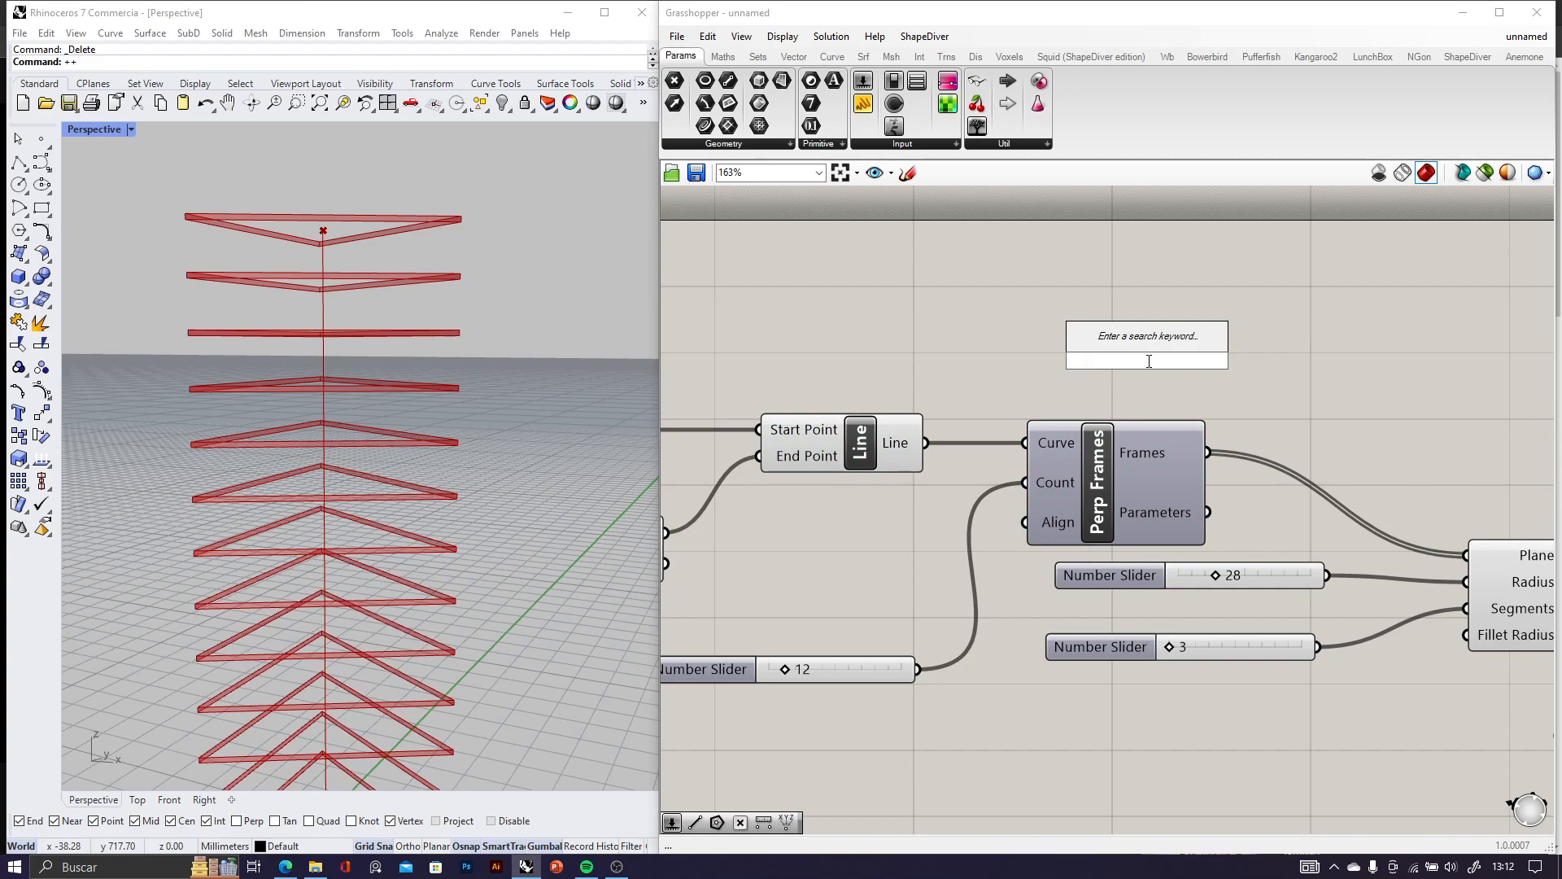
type("shat")
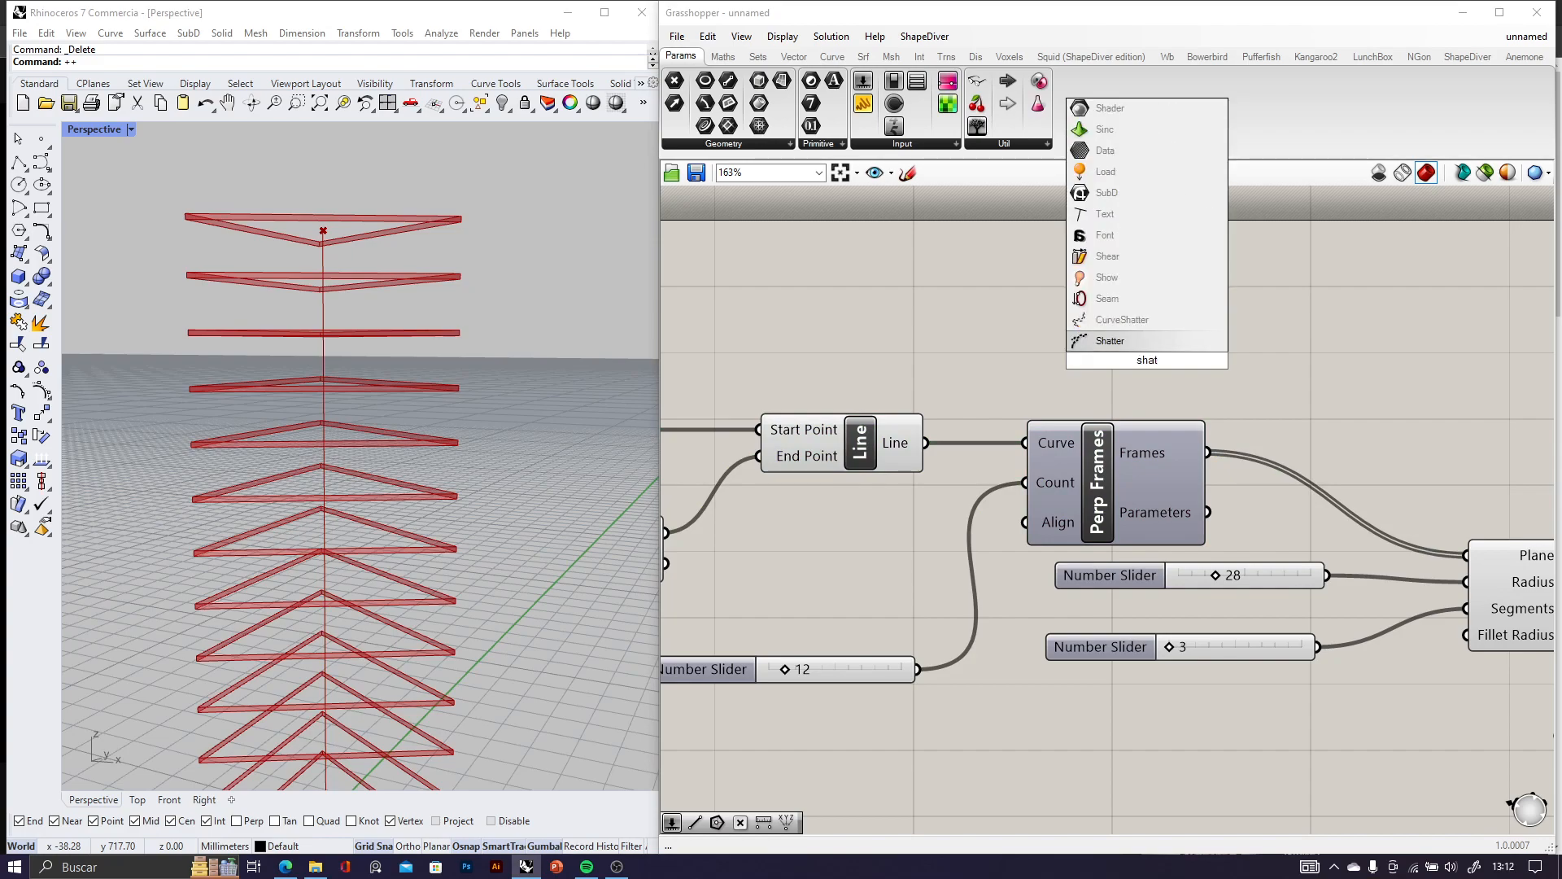
left_click(1083, 340)
left_click_drag(926, 445, 1215, 369)
left_click_drag(1209, 513, 1176, 380)
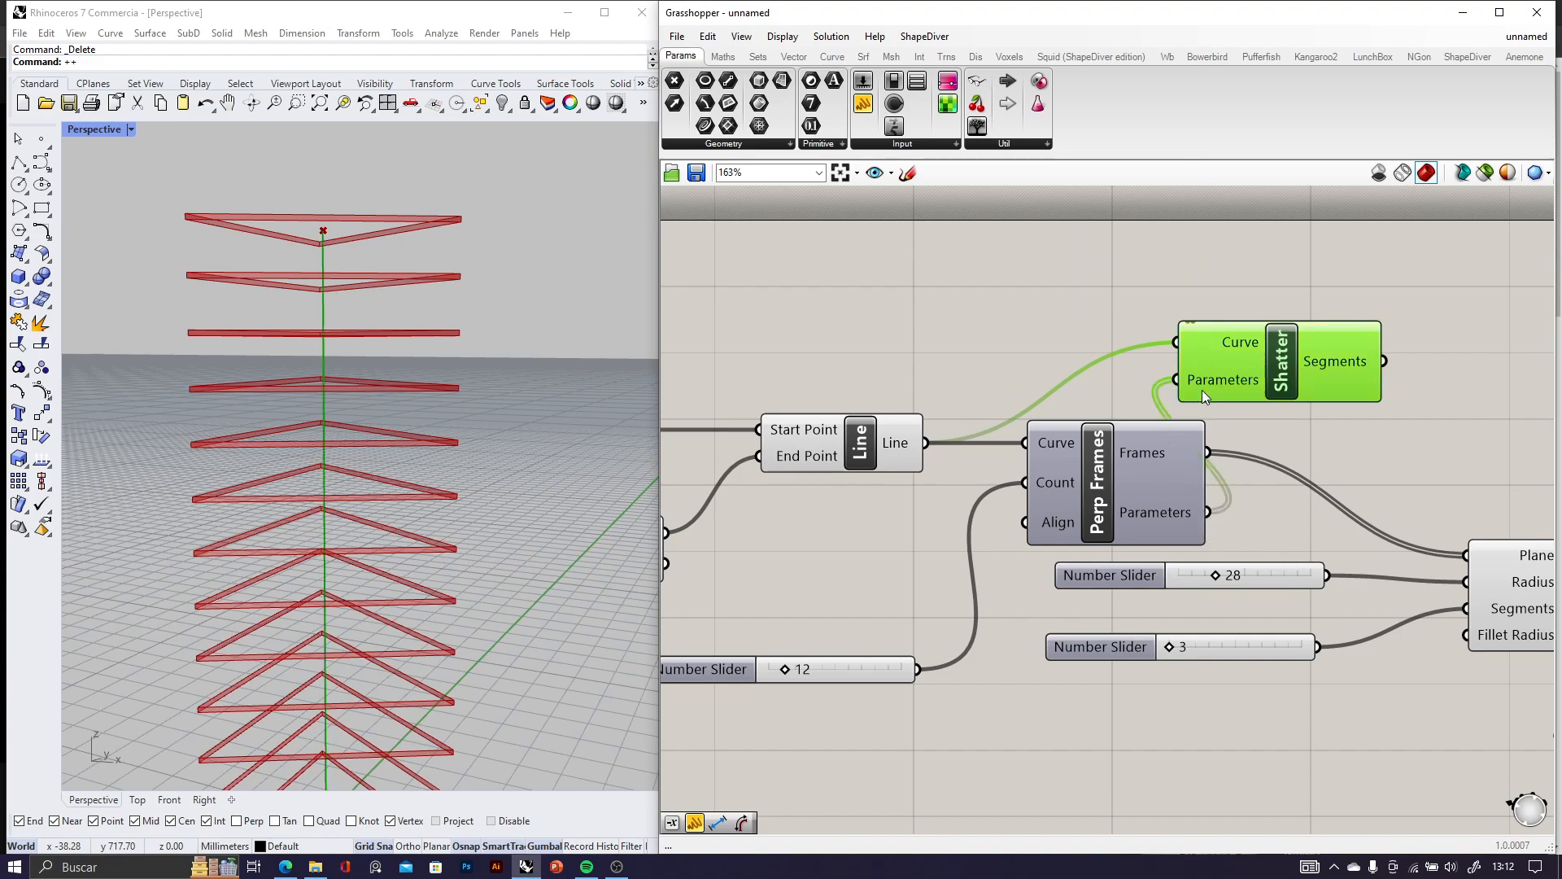
right_click_drag(1188, 388, 920, 422)
left_click_drag(1079, 399, 1197, 395)
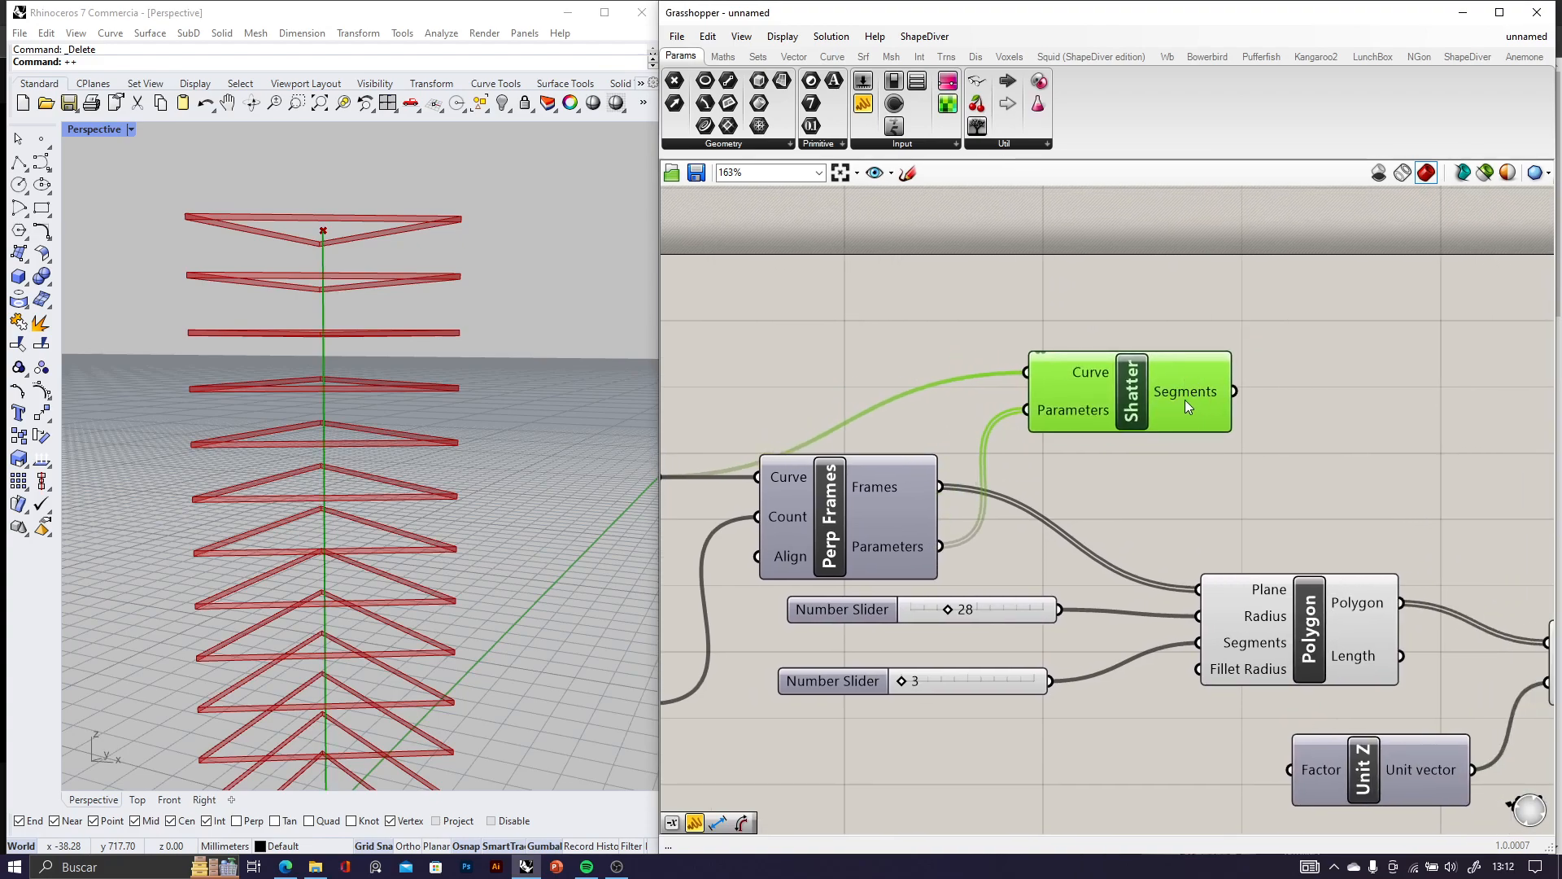
Add a curve Length component beside Shatter and connect Shatter's Segments output to its Curve input
right_click_drag(1173, 389, 1071, 394)
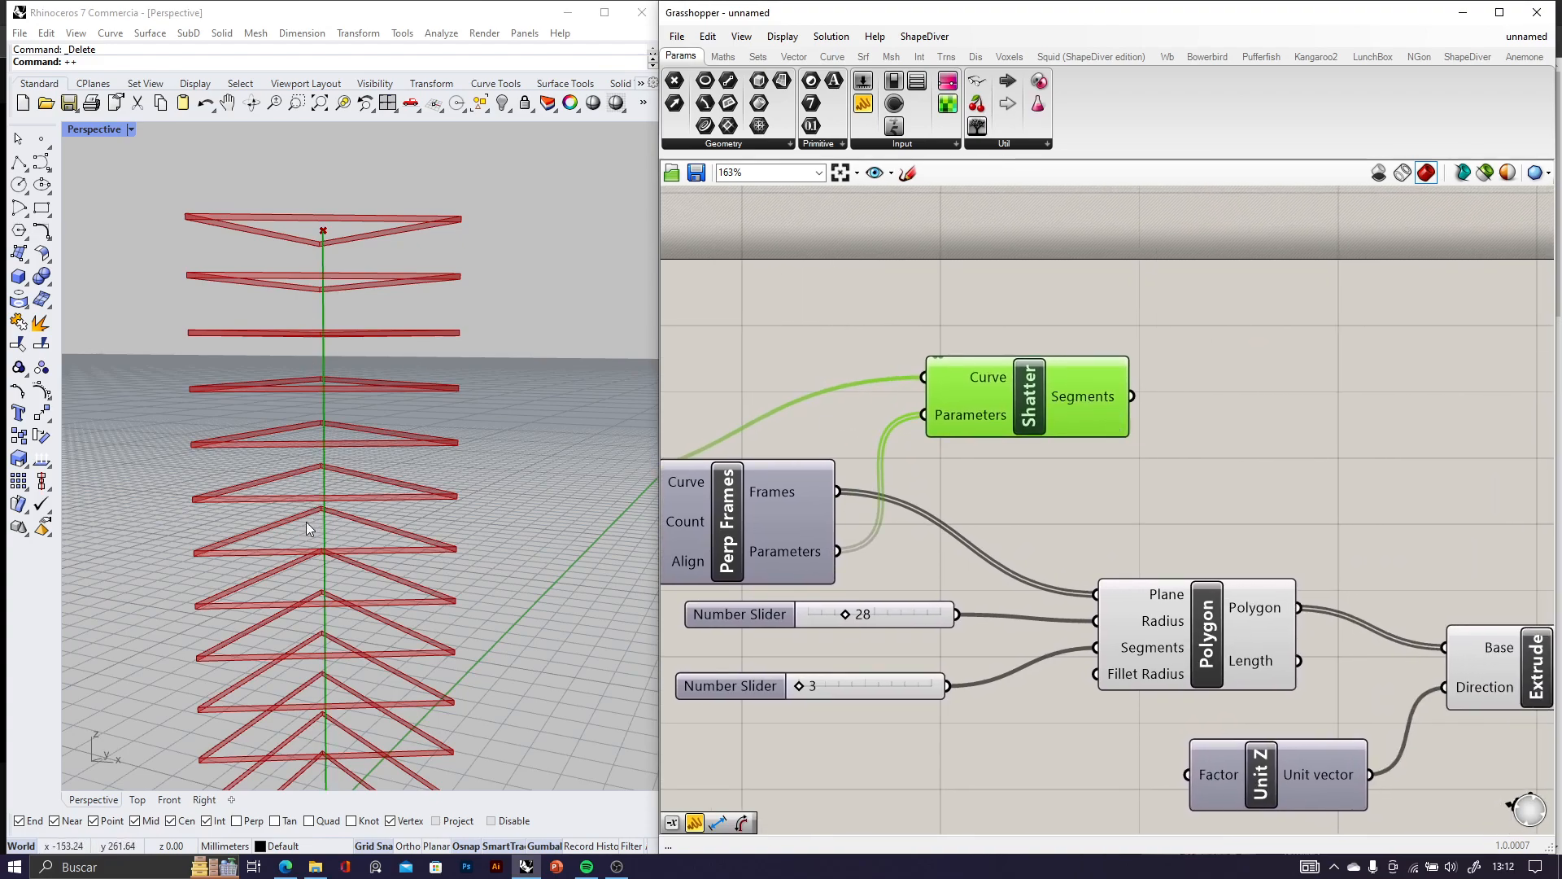
right_click_drag(1217, 421, 1048, 406)
double_click(1052, 397)
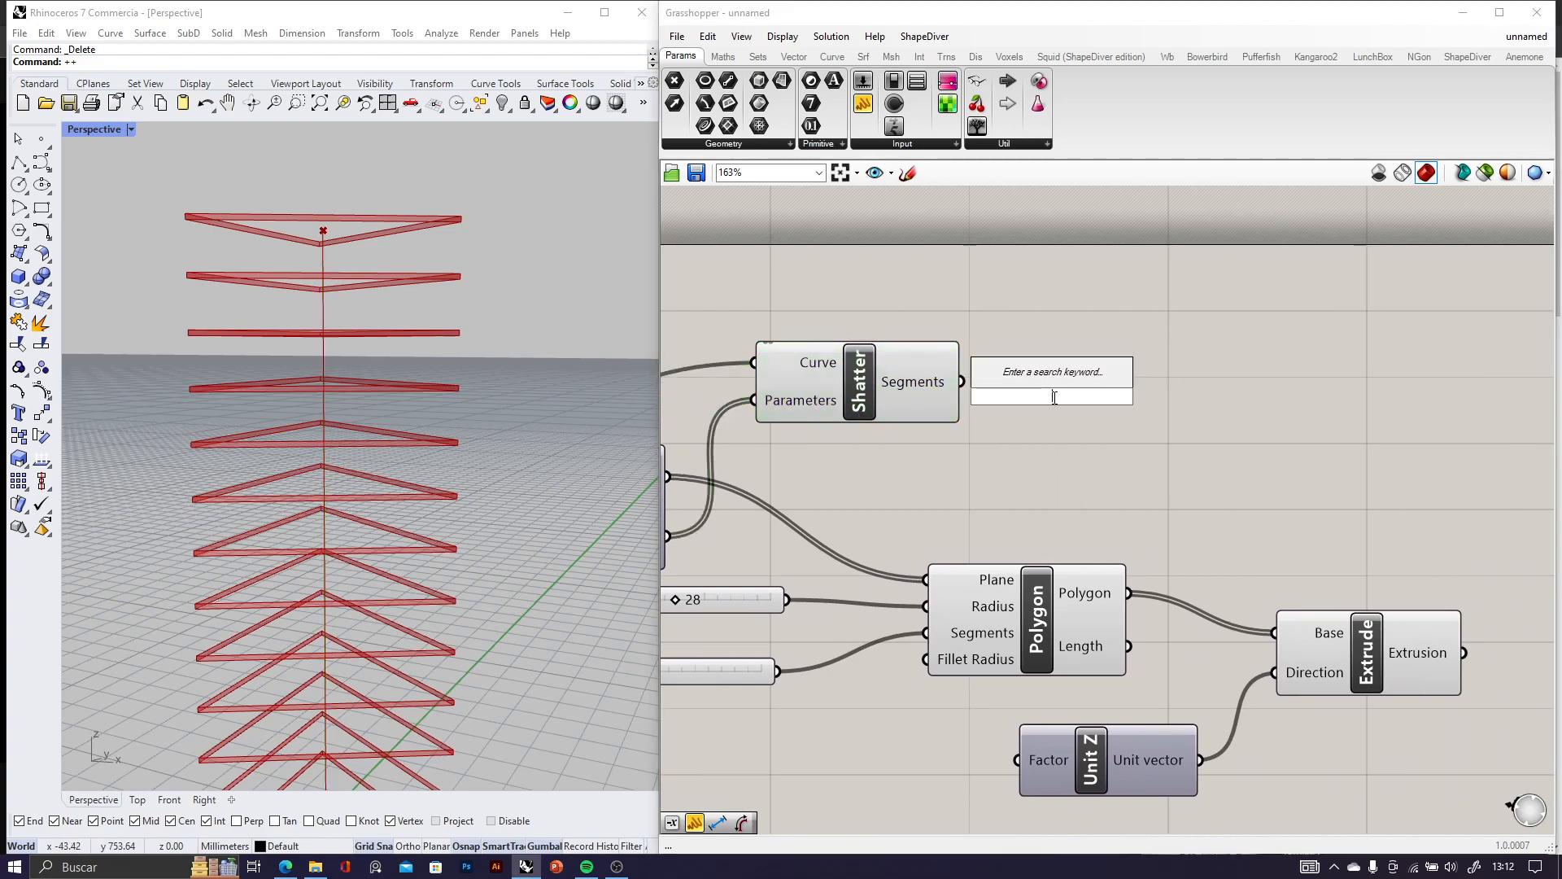
type("leng")
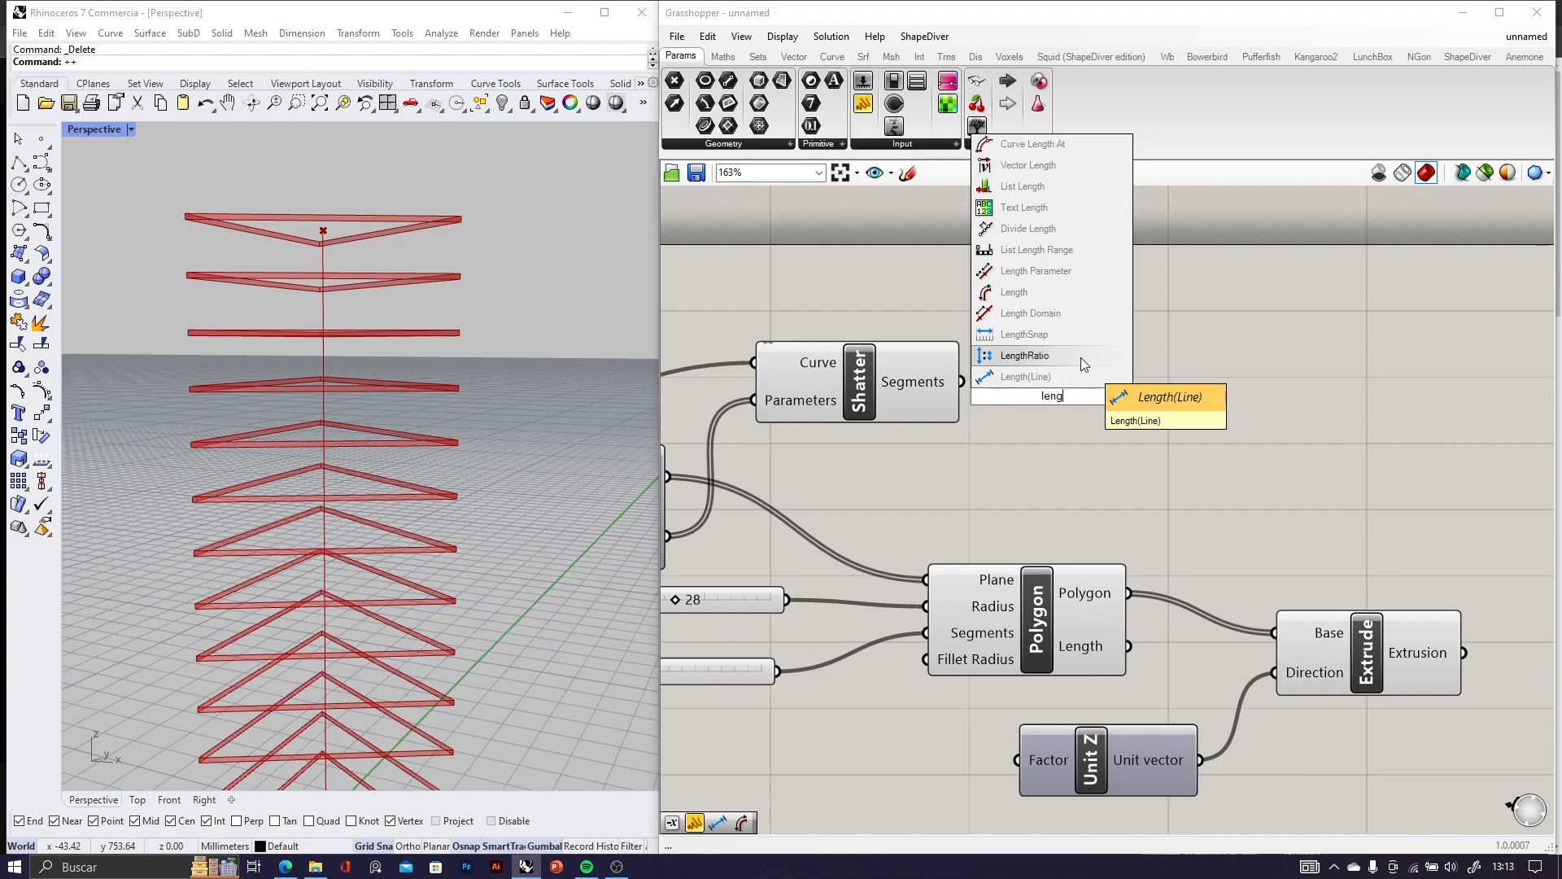
left_click(1036, 294)
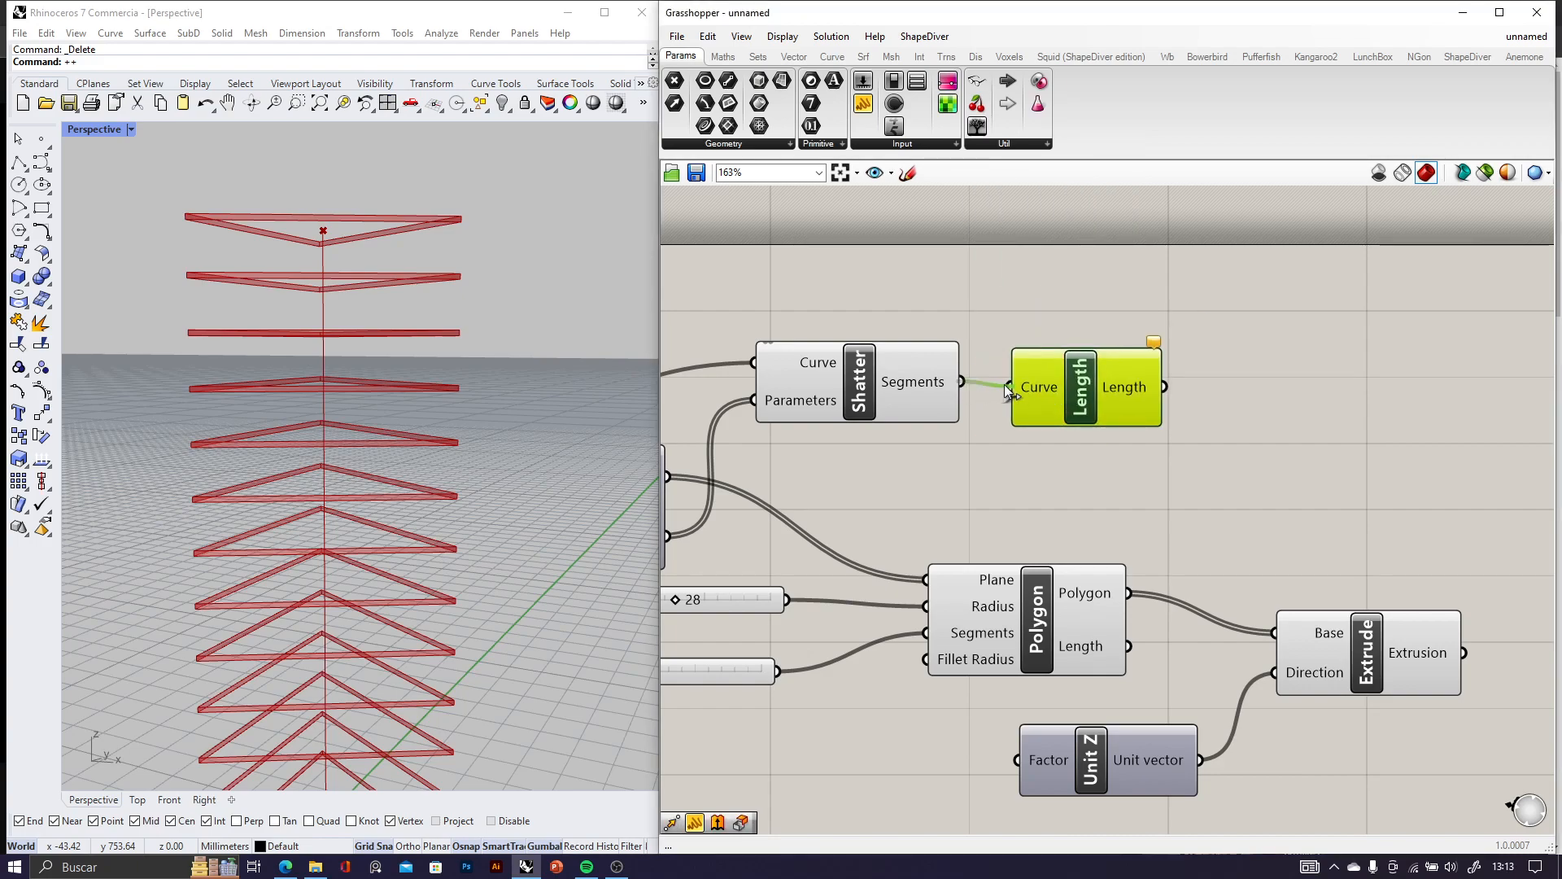
left_click_drag(1057, 399, 1047, 389)
left_click(1107, 501)
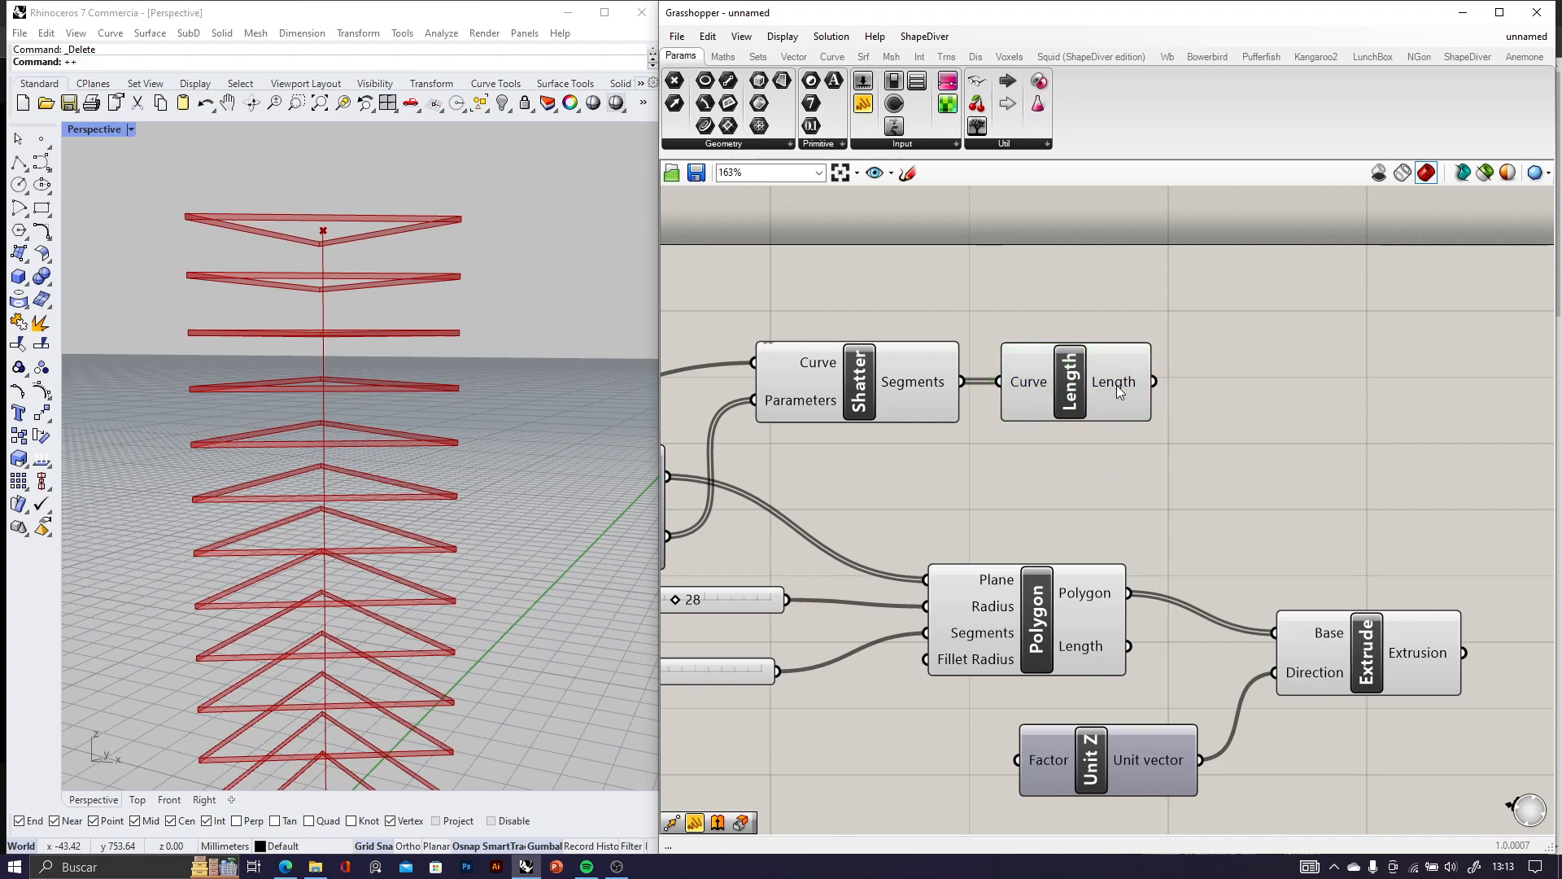
Check the segment lengths in a temporary Panel wired to the Length component's output, and delete the Panel
scroll(1115, 384, "down", 2)
scroll(1194, 395, "up", 3)
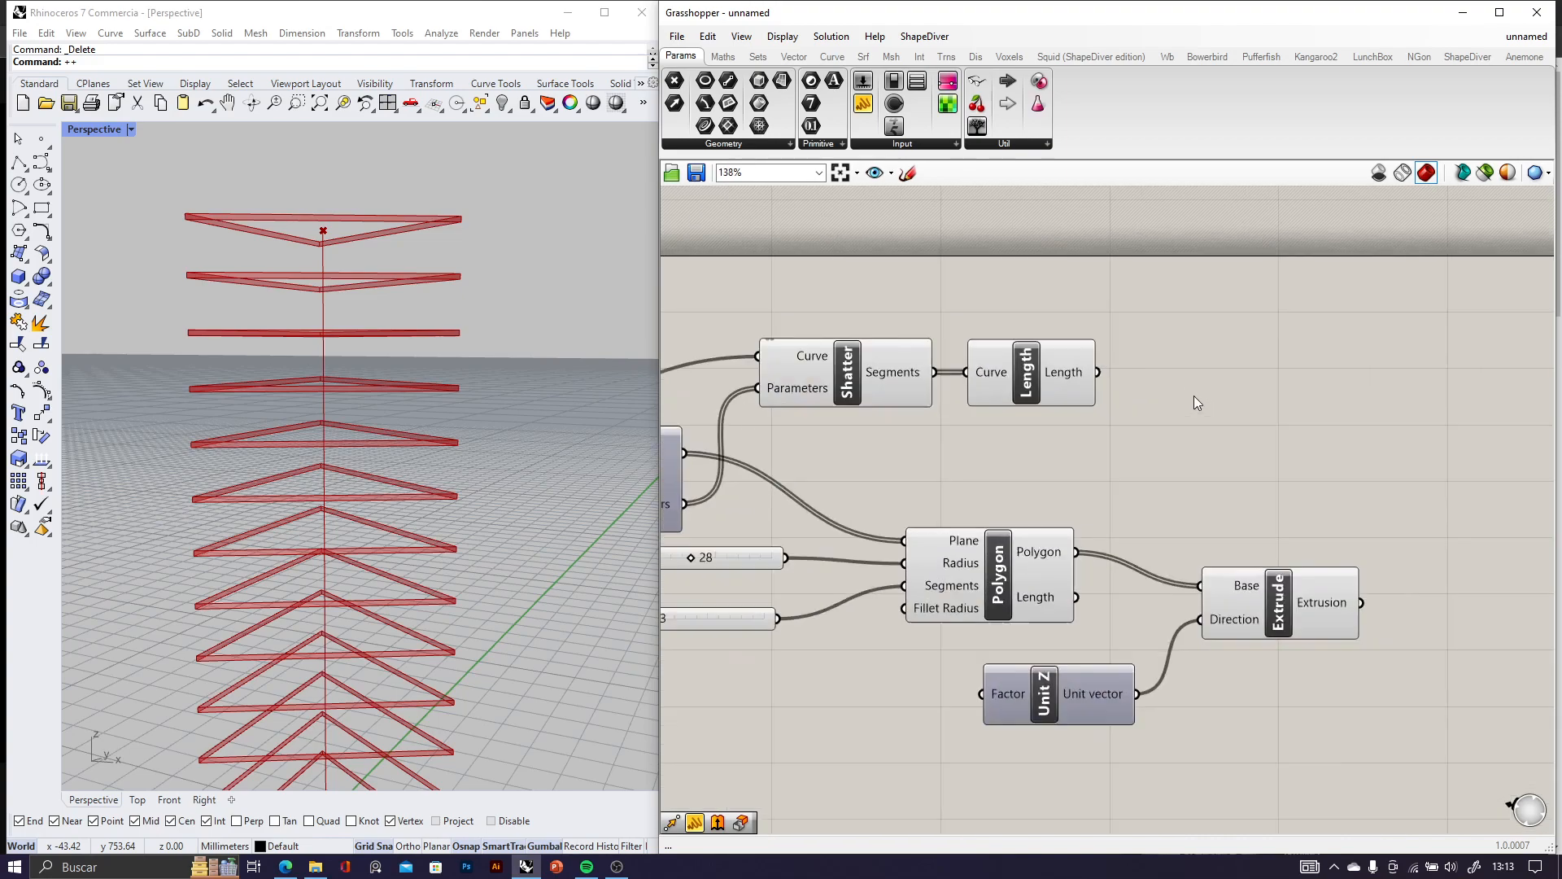
double_click(1205, 405)
type("pane")
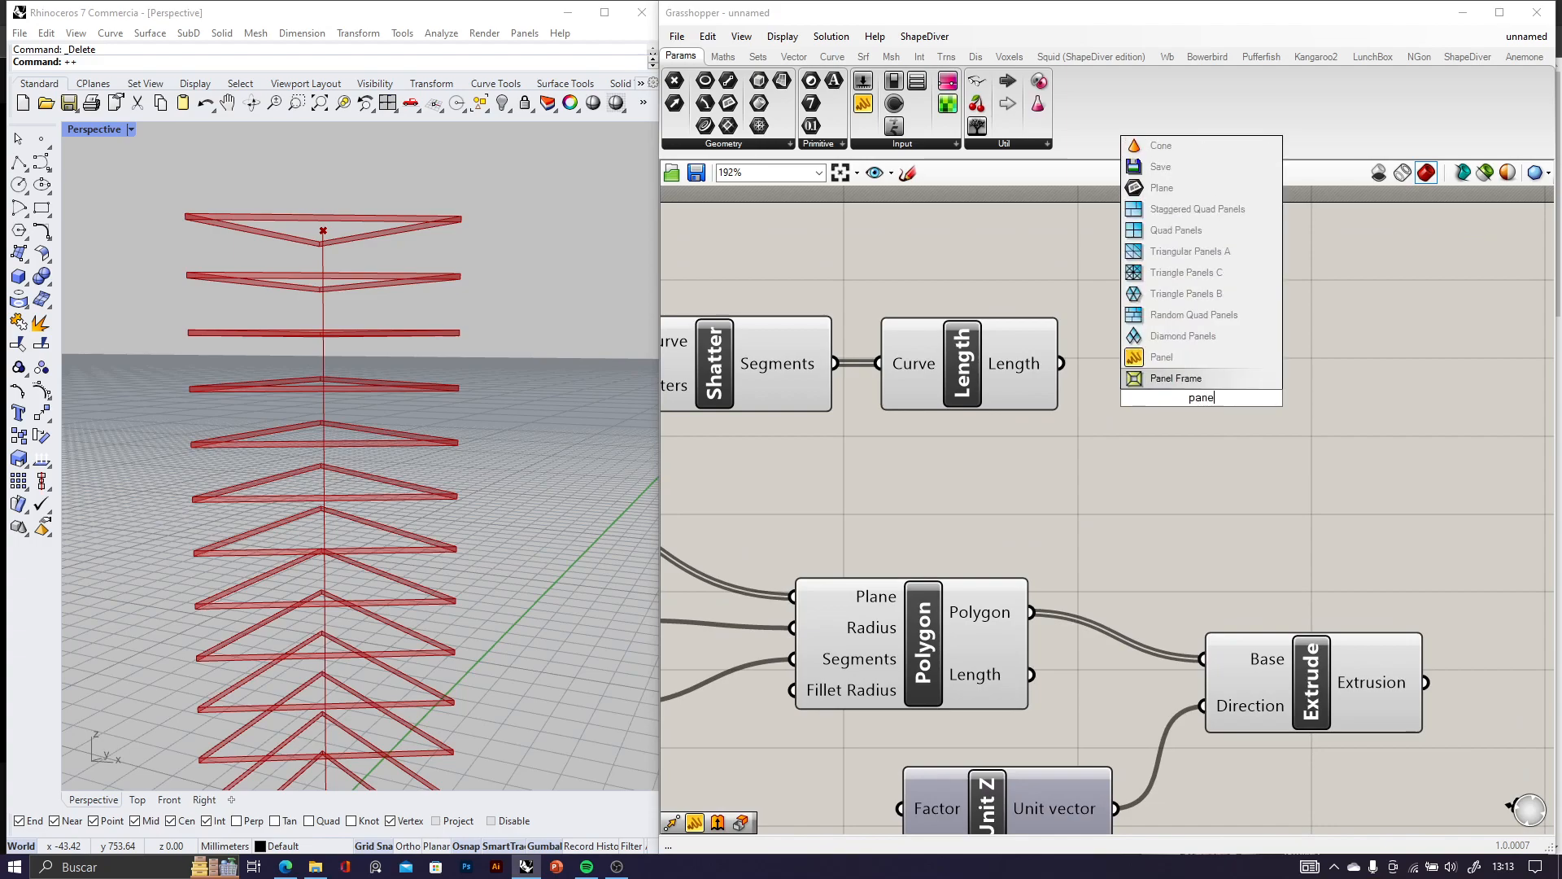
left_click(1161, 357)
left_click_drag(1062, 363, 1196, 355)
left_click_drag(1213, 442, 1249, 640)
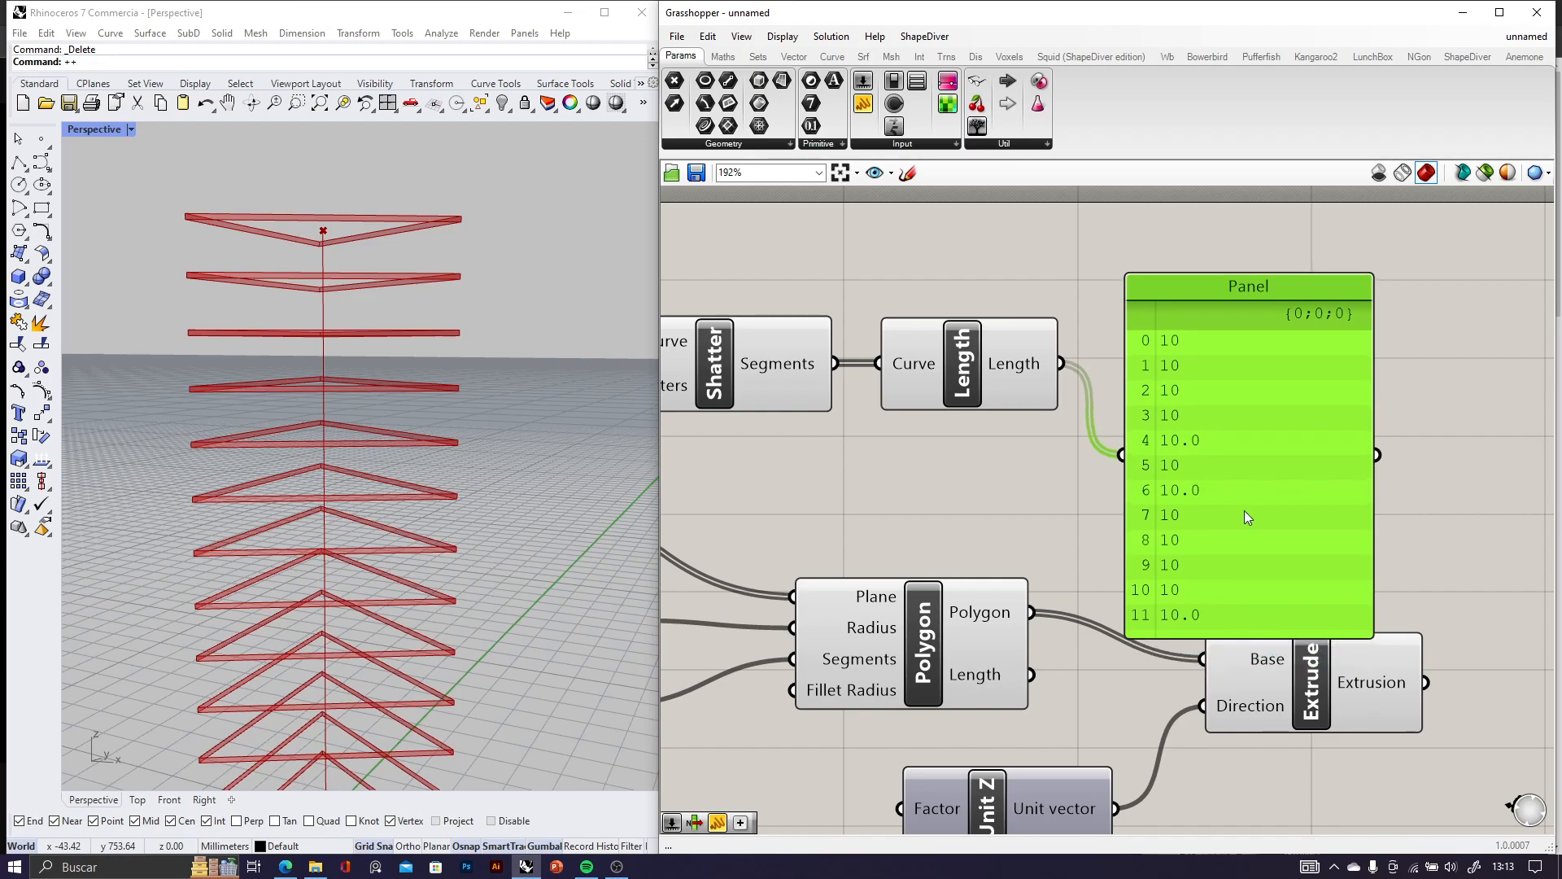
key("Delete")
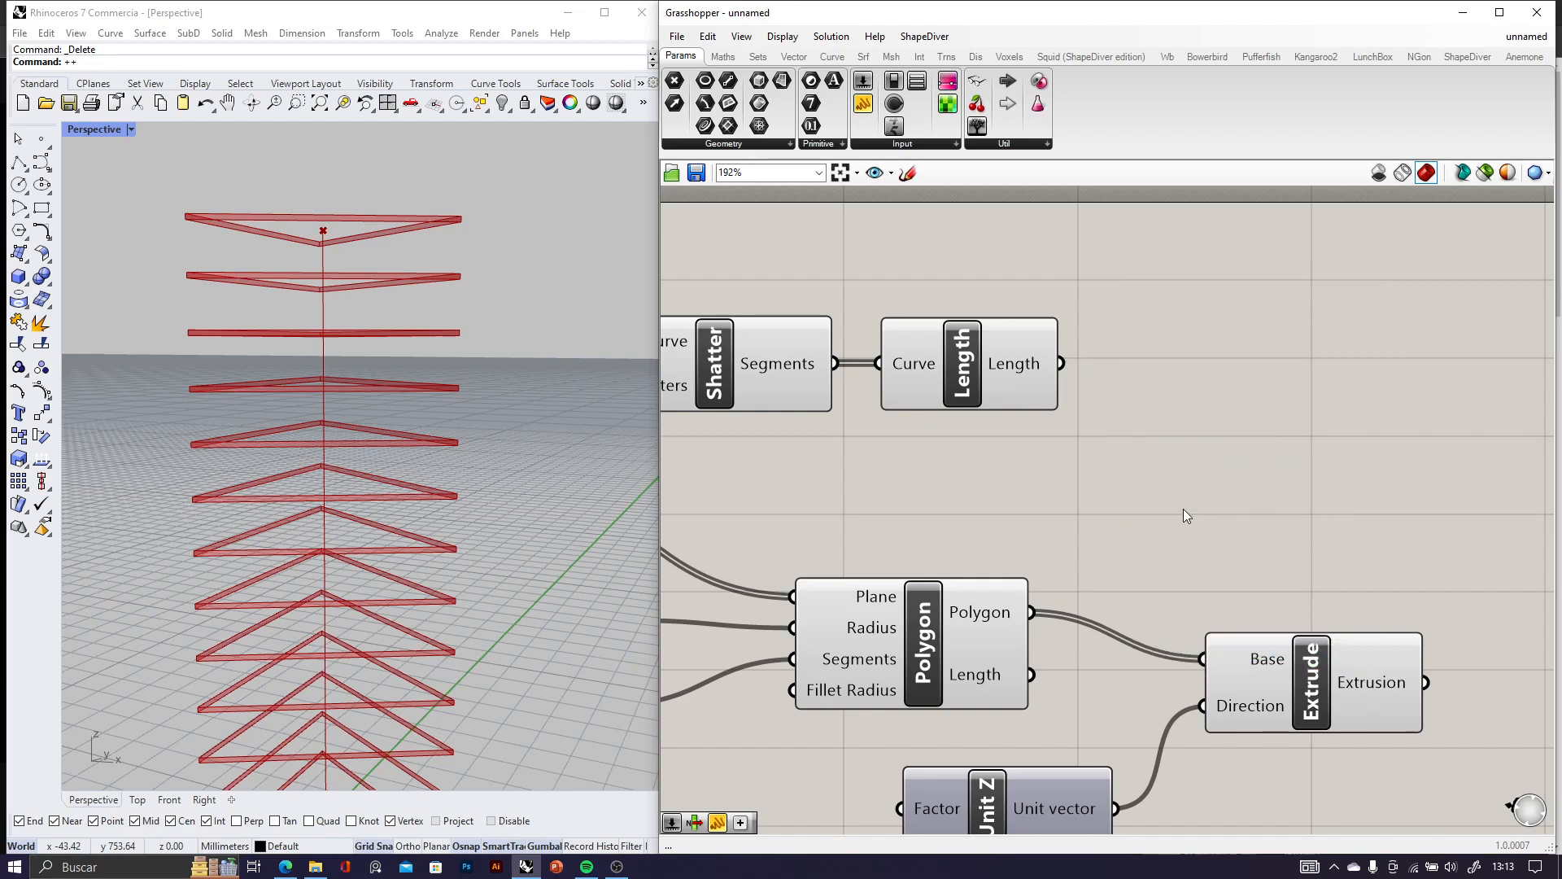
Connect the Length component's output to the Unit Z Factor input
scroll(1214, 514, "down", 3)
left_click_drag(1104, 407, 1004, 730)
Examine the stacked triangular extrusions in the Rhino perspective view from several angles and distances
right_click_drag(279, 545, 469, 447)
scroll(325, 527, "down", 8)
scroll(321, 534, "up", 5)
scroll(470, 447, "up", 4)
right_click_drag(244, 486, 376, 418)
scroll(382, 412, "down", 10)
right_click_drag(477, 464, 209, 495)
scroll(366, 521, "down", 3)
scroll(365, 521, "up", 4)
right_click_drag(359, 516, 423, 504)
scroll(390, 561, "up", 4)
scroll(380, 561, "down", 8)
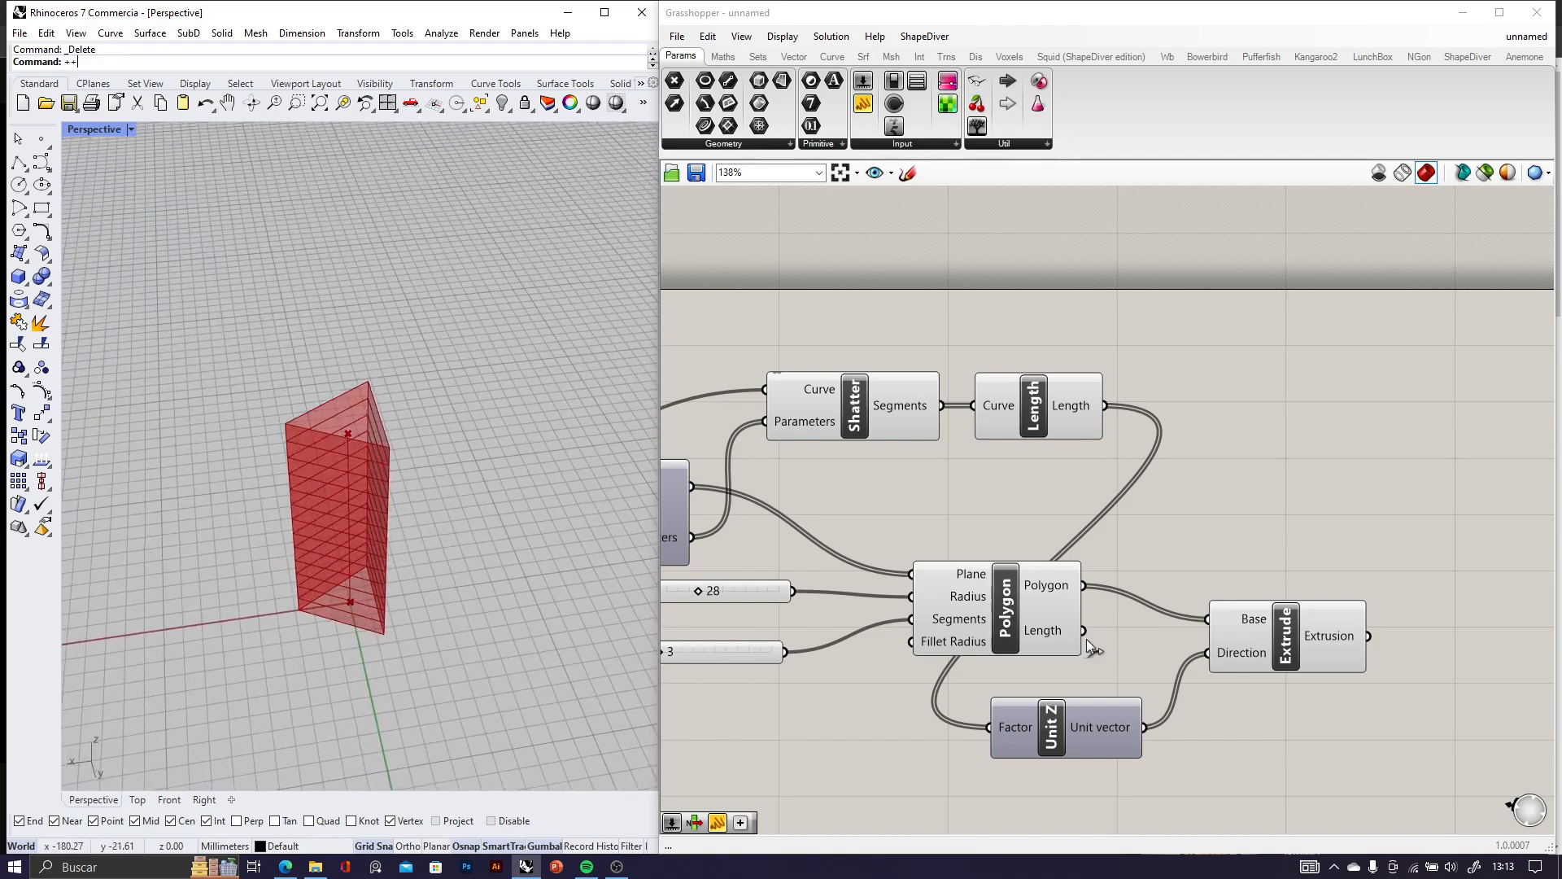
Add a Cap Holes component after Extrude and connect the Extrusion output to its Brep input
right_click_drag(1390, 660, 1195, 586)
scroll(1251, 585, "up", 4)
double_click(1251, 586)
type("cap")
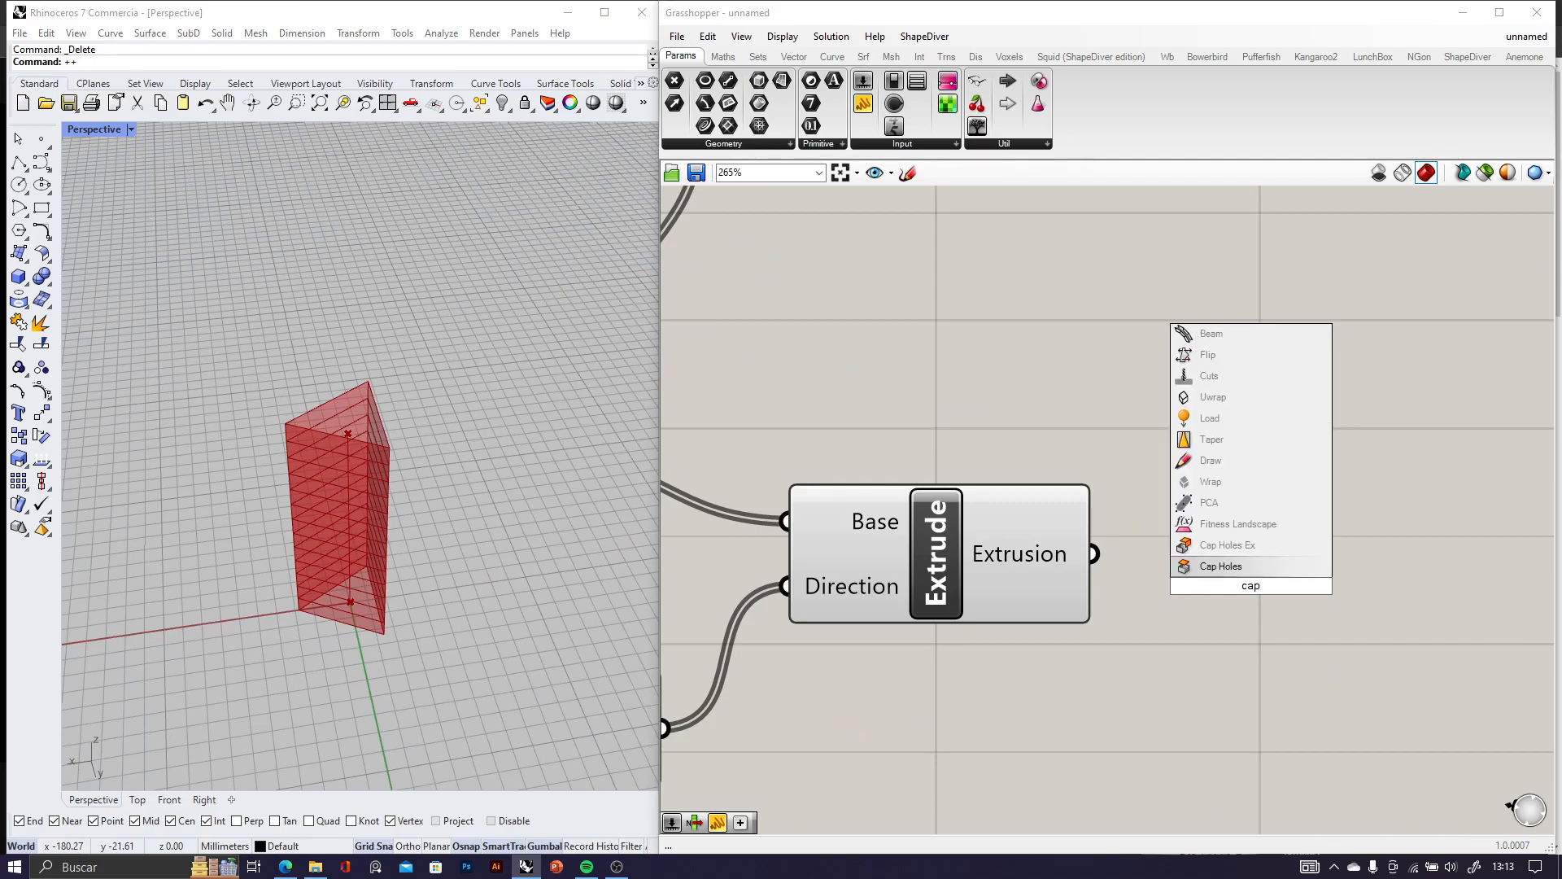
left_click(1221, 566)
left_click_drag(1092, 553, 1201, 567)
Turn off the preview of the Extrude component and select Cap Holes to highlight the capped tower
left_click(995, 565)
middle_click(994, 563)
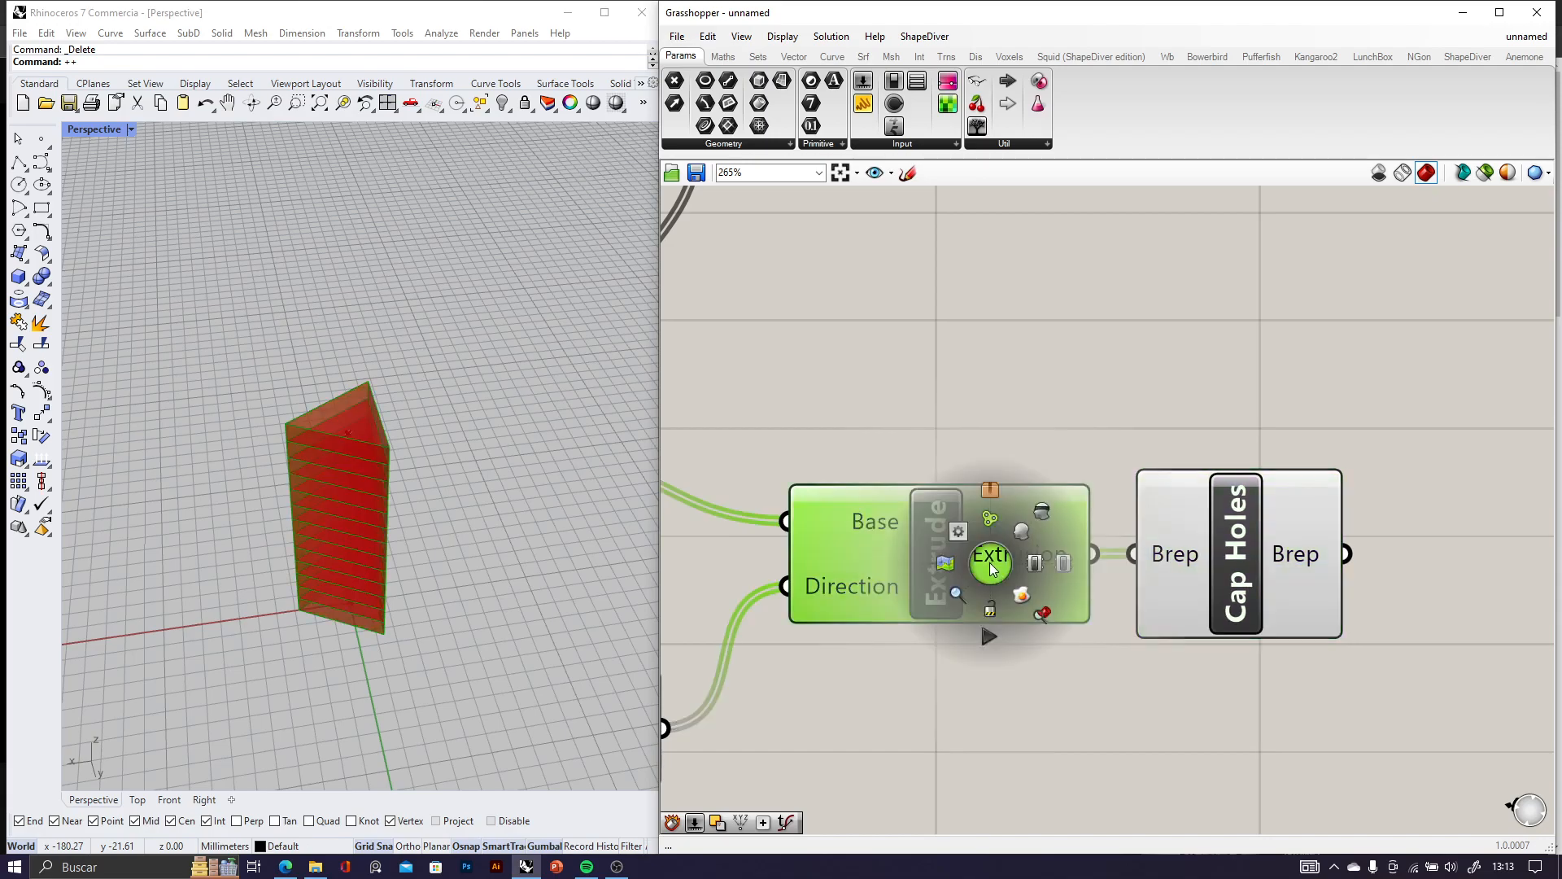
left_click(1040, 518)
left_click_drag(1227, 622, 1273, 619)
right_click_drag(395, 531, 420, 417)
Set the Perp Frames Count slider to 5
scroll(1079, 592, "down", 5)
right_click_drag(908, 563, 1245, 595)
scroll(903, 605, "up", 5)
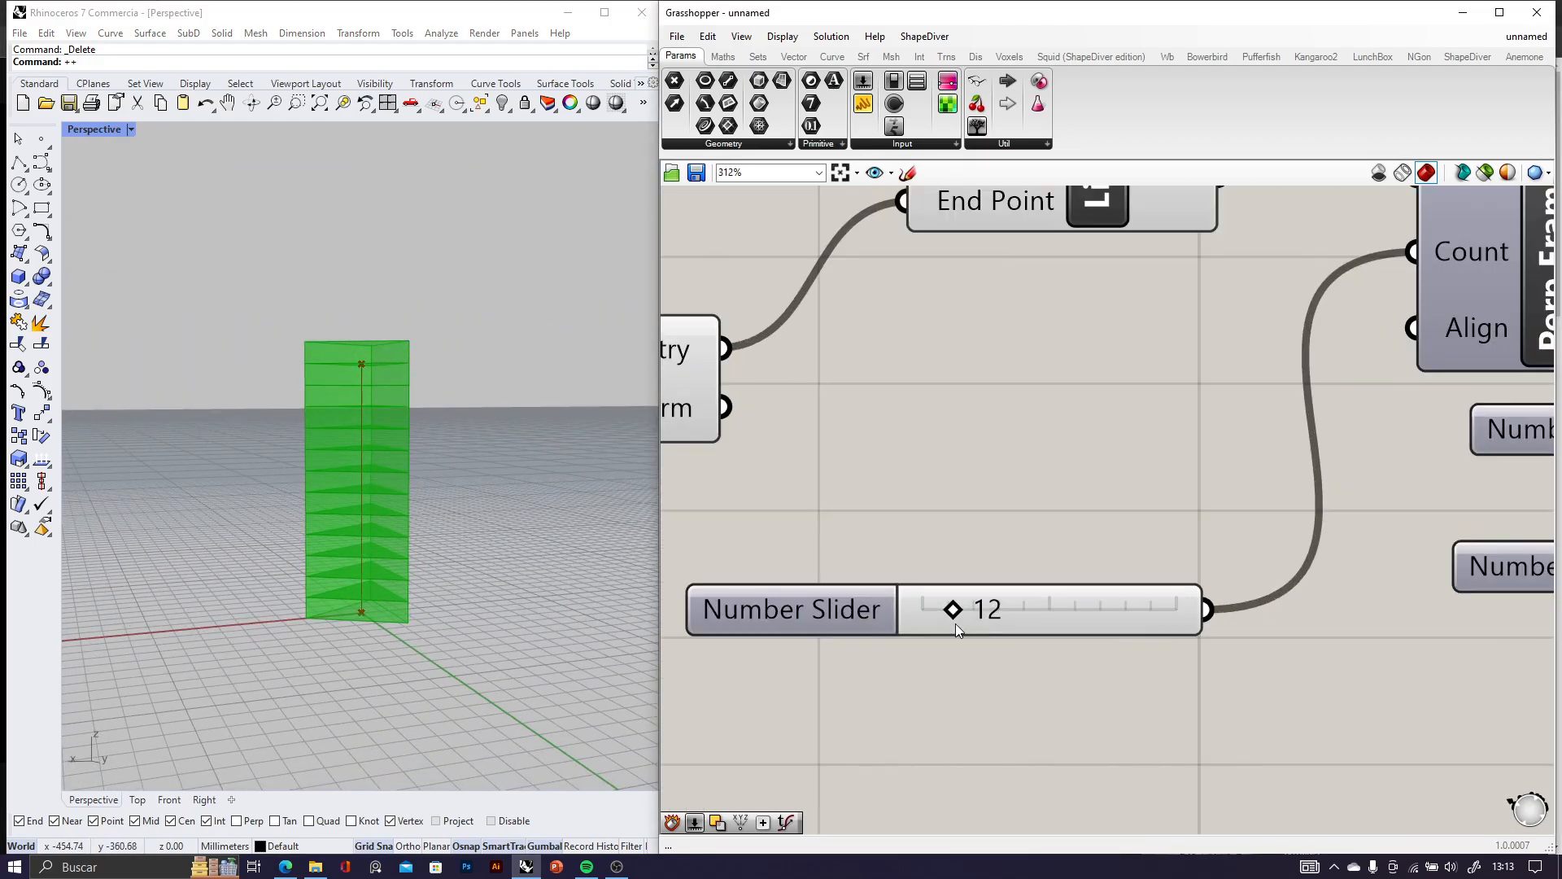
left_click_drag(957, 612, 940, 617)
right_click_drag(411, 525, 366, 398)
scroll(1028, 574, "down", 5)
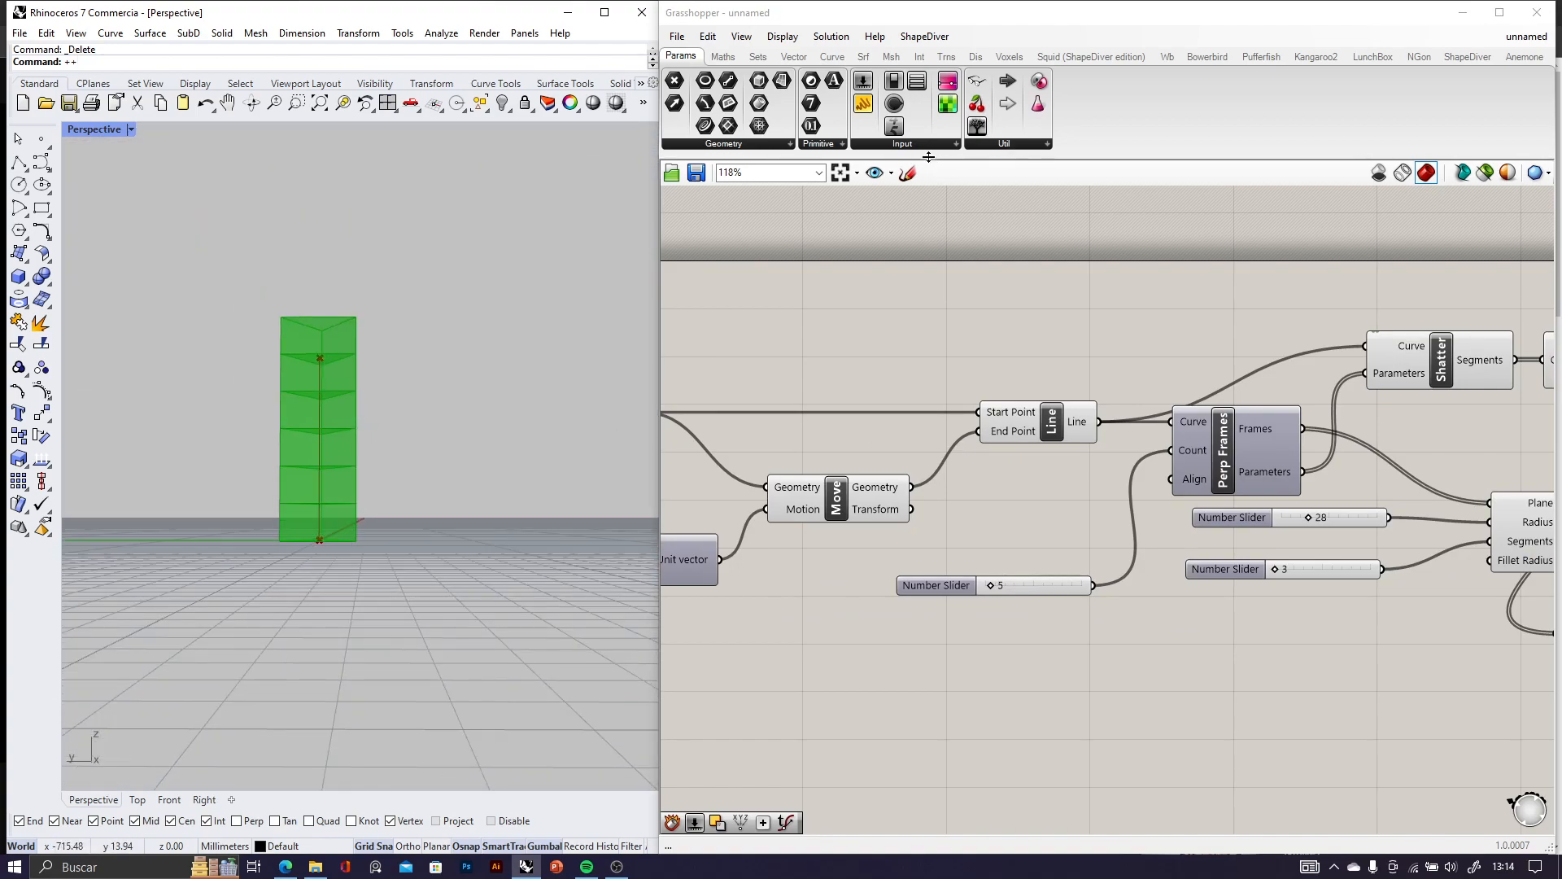
Sketch a bottle-shaped and a narrow-waisted tower profile on the canvas below the Count slider, and discard the sketches
left_click(907, 173)
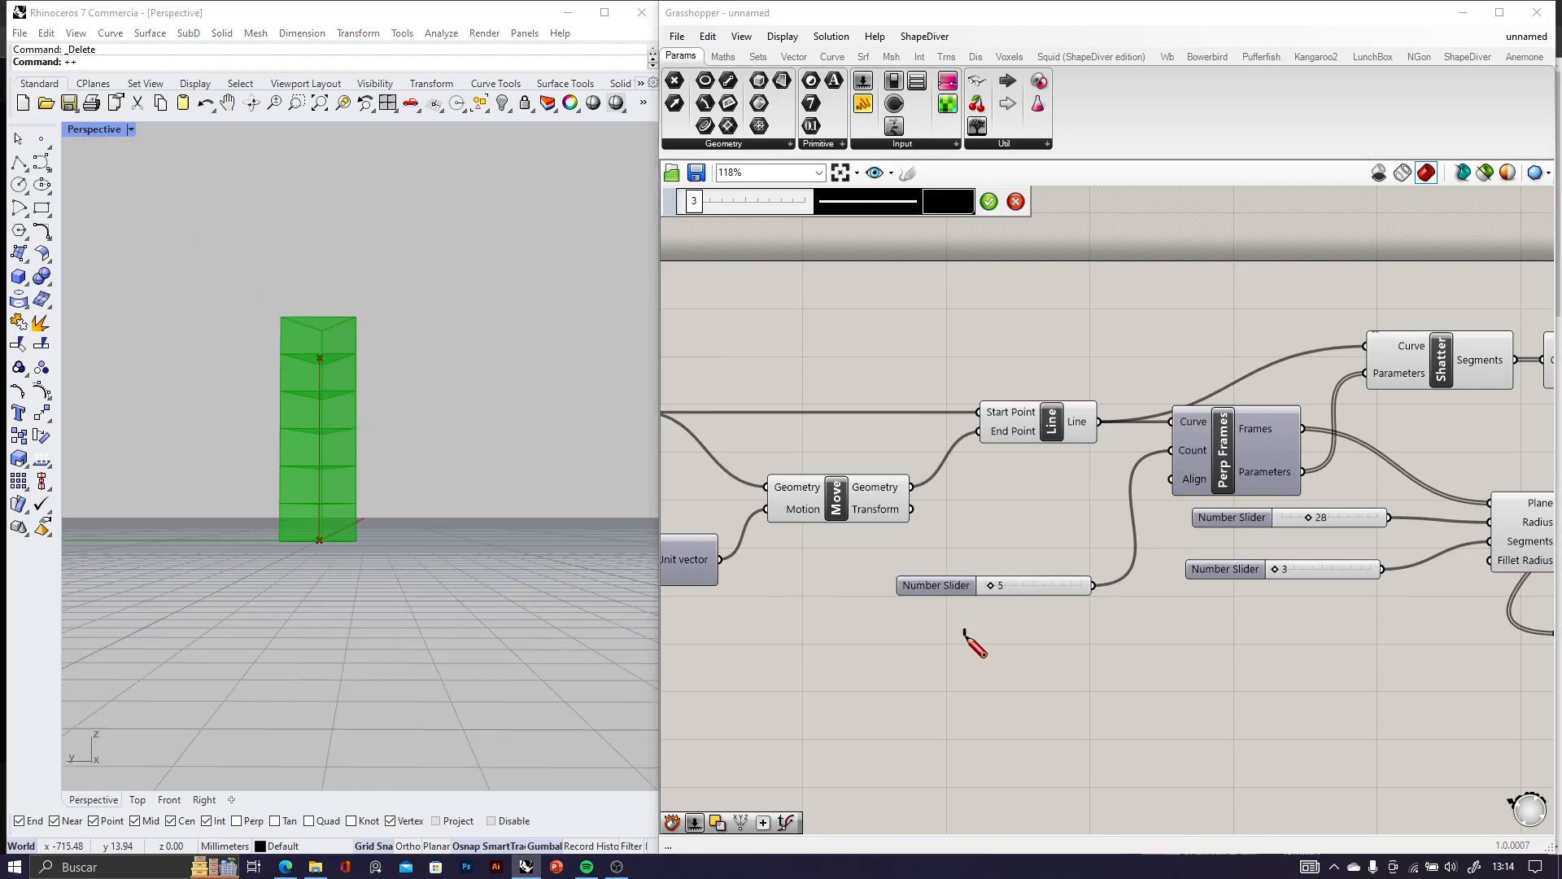
mouse_move(956, 675)
left_mouse_down()
mouse_move(930, 779)
mouse_move(1022, 781)
mouse_move(1029, 740)
mouse_move(988, 667)
left_mouse_up()
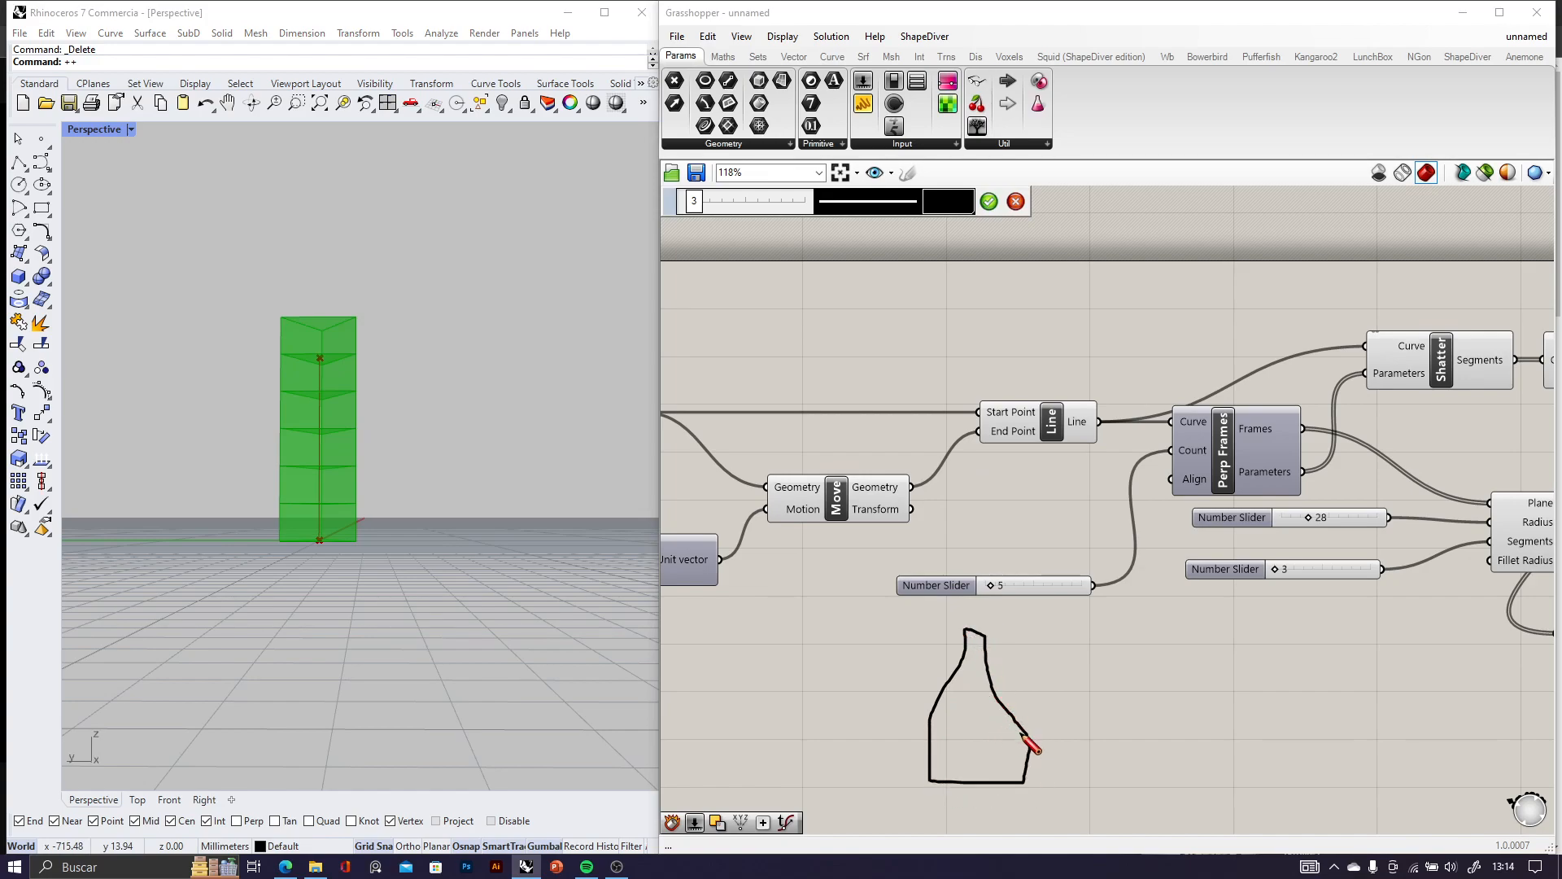
left_click_drag(1121, 668, 1114, 779)
mouse_move(1199, 744)
left_mouse_down()
mouse_move(1160, 690)
mouse_move(1156, 633)
left_mouse_up()
mouse_move(1122, 733)
left_mouse_down()
mouse_move(1165, 732)
mouse_move(1196, 764)
left_mouse_up()
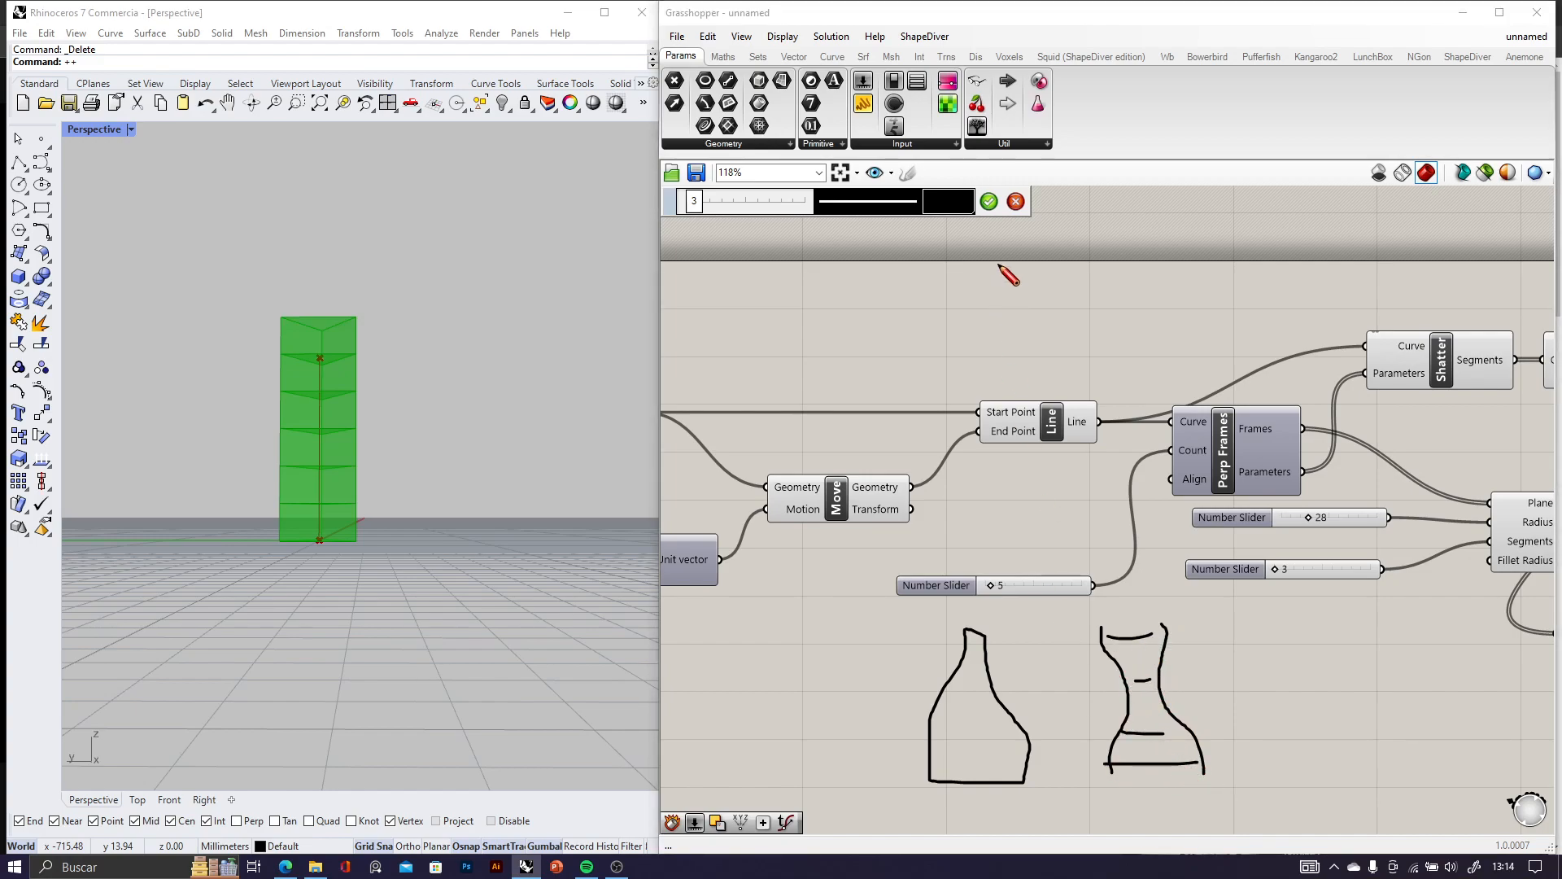
left_click(1016, 201)
Move the whole definition down on the canvas to make room above it
scroll(984, 452, "down", 8)
left_click_drag(1241, 532, 879, 394)
scroll(1057, 448, "up", 2)
left_click_drag(1003, 437, 1035, 573)
left_click(940, 558)
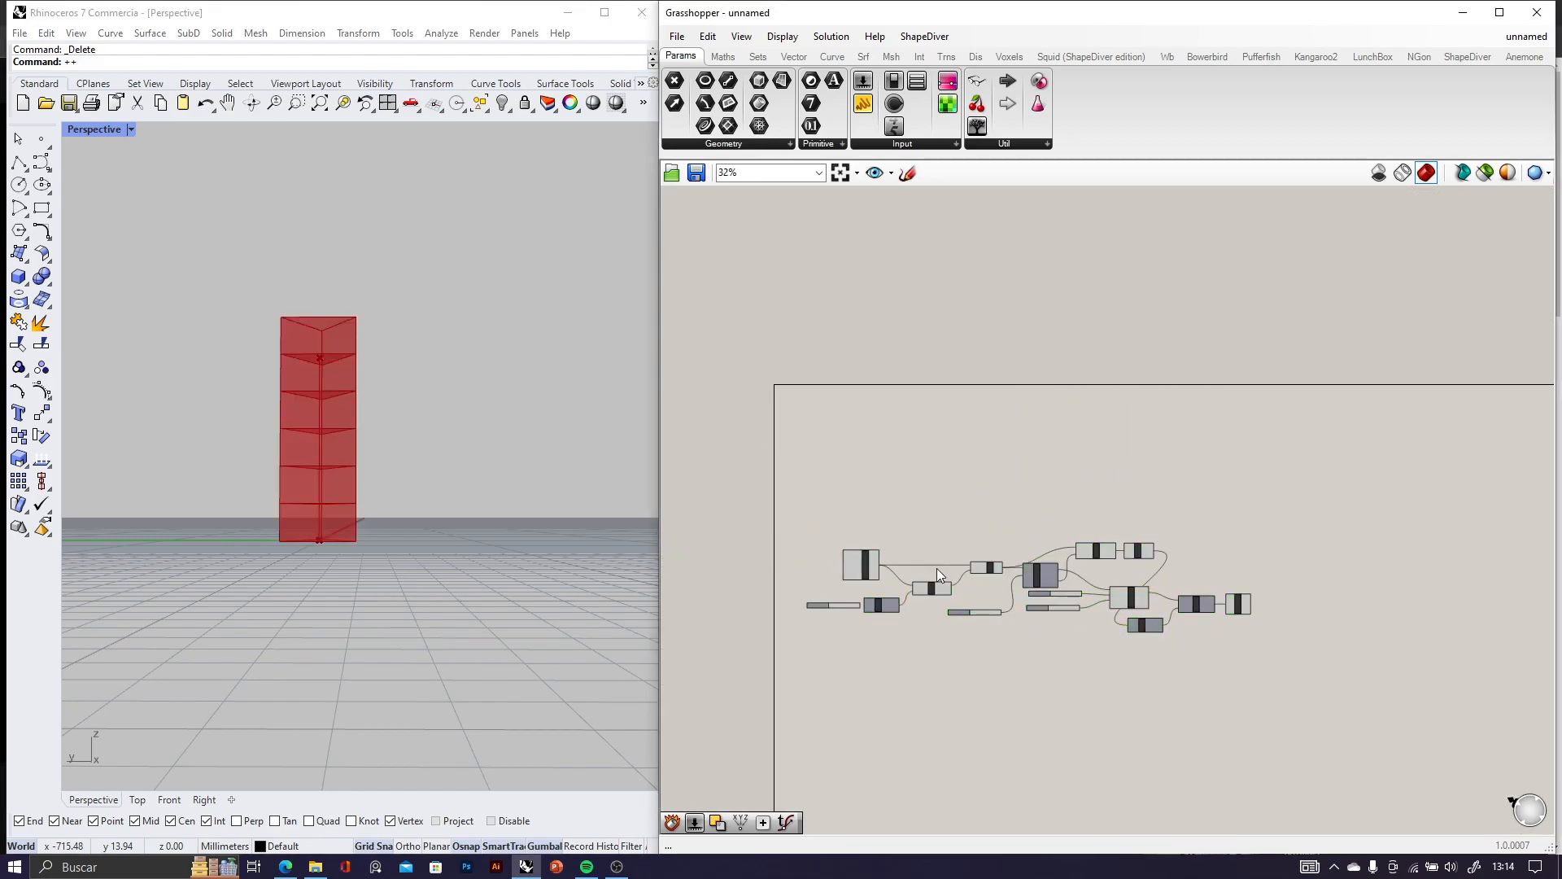
Sketch a dashed line between two points with an X on it and an arrow to a plane, and discard the sketch
scroll(1011, 582, "up", 6)
right_click_drag(1210, 452, 777, 437)
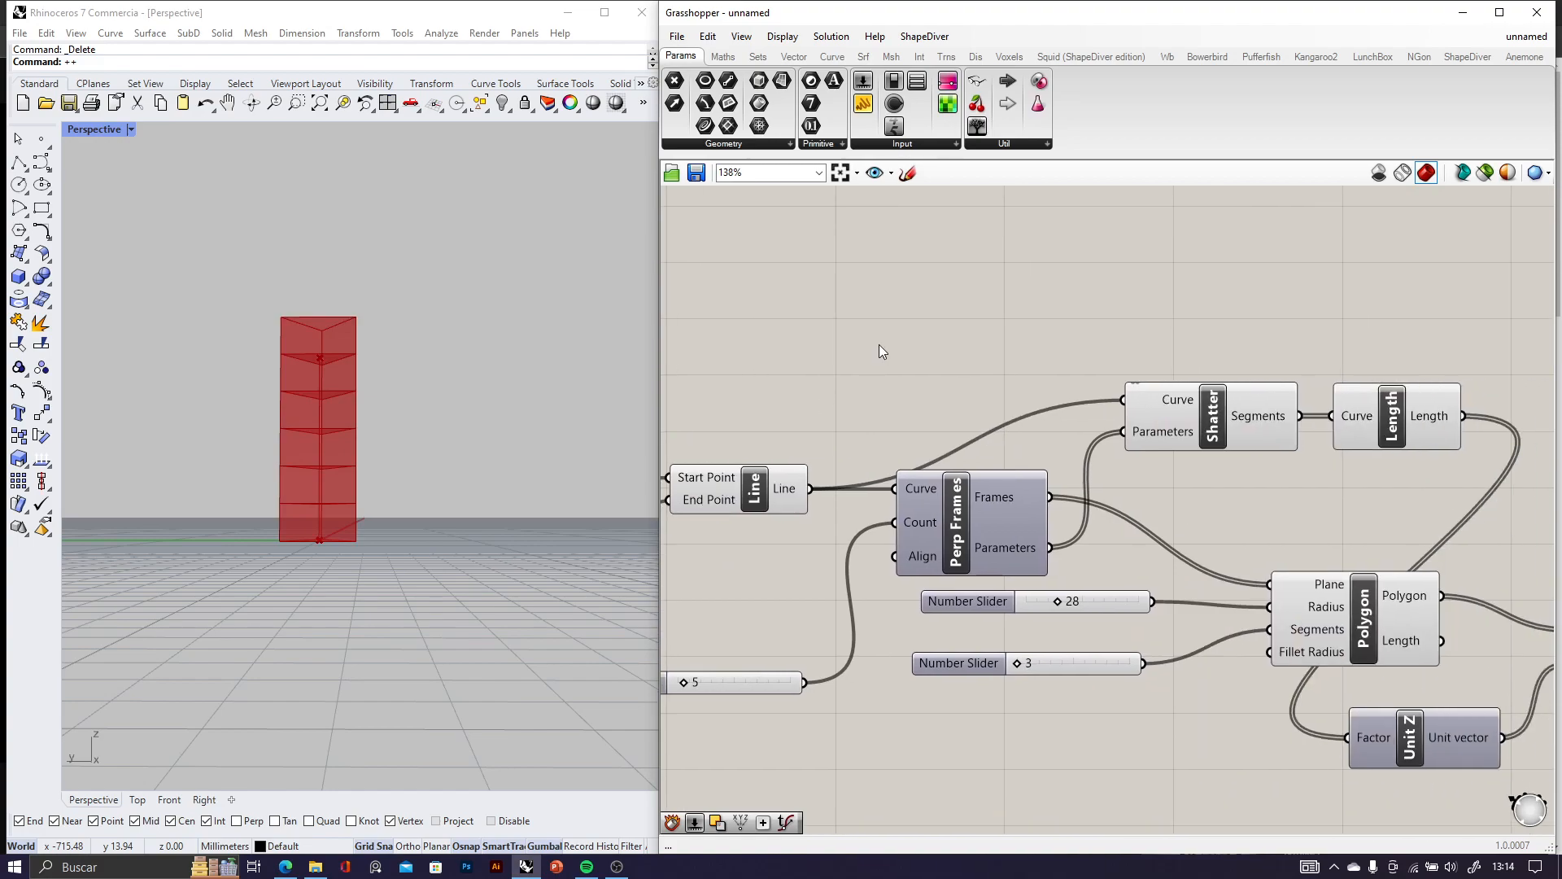
left_click(907, 173)
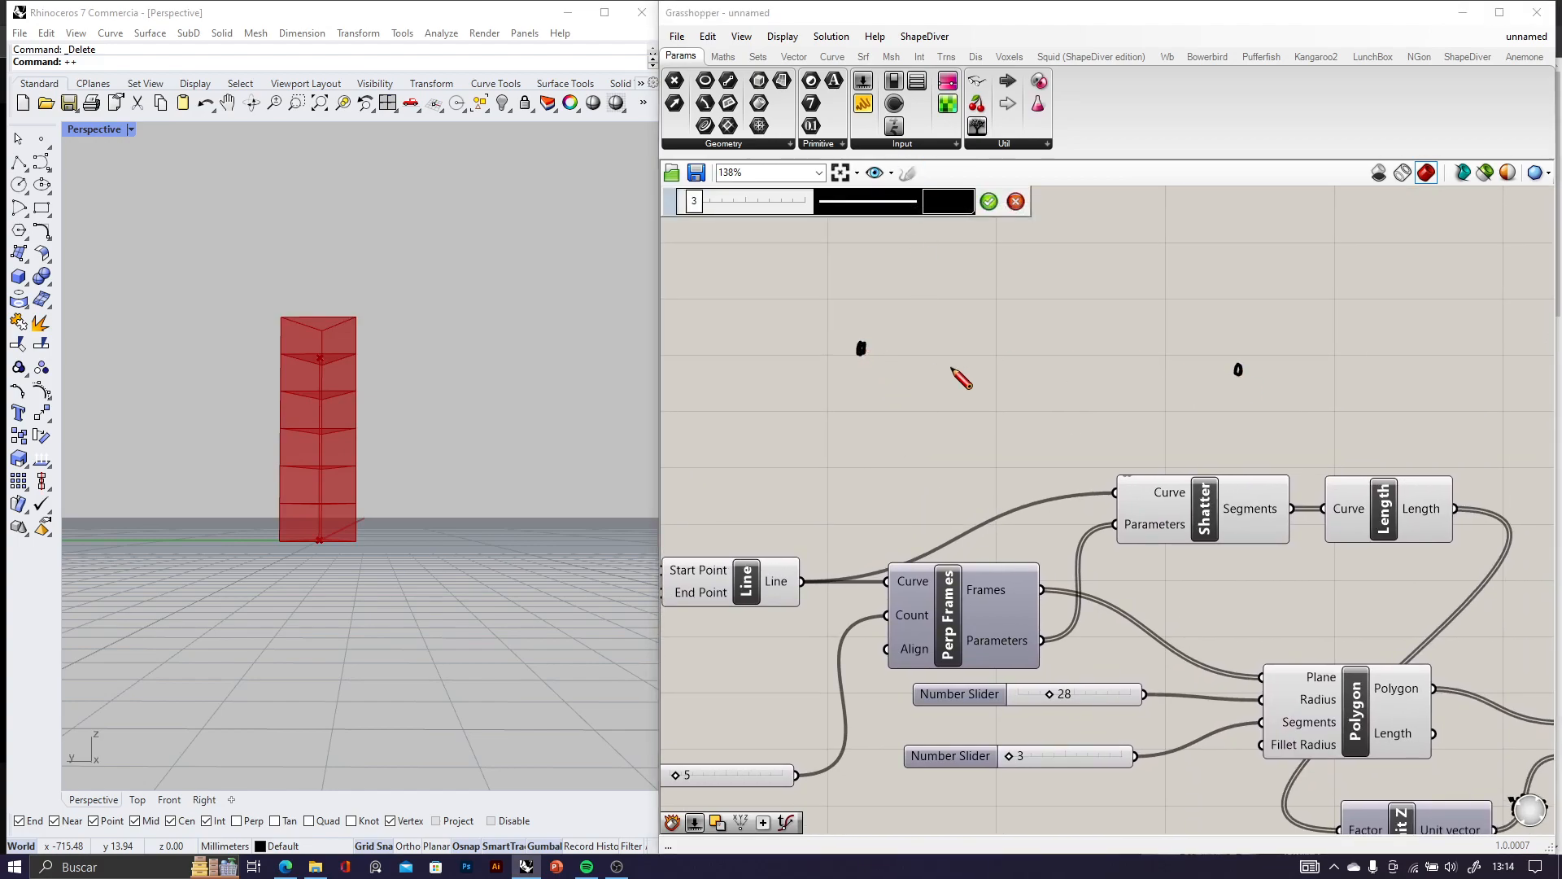
left_click_drag(954, 357, 986, 359)
left_click_drag(1028, 367, 1137, 372)
left_click_drag(1185, 376, 1208, 380)
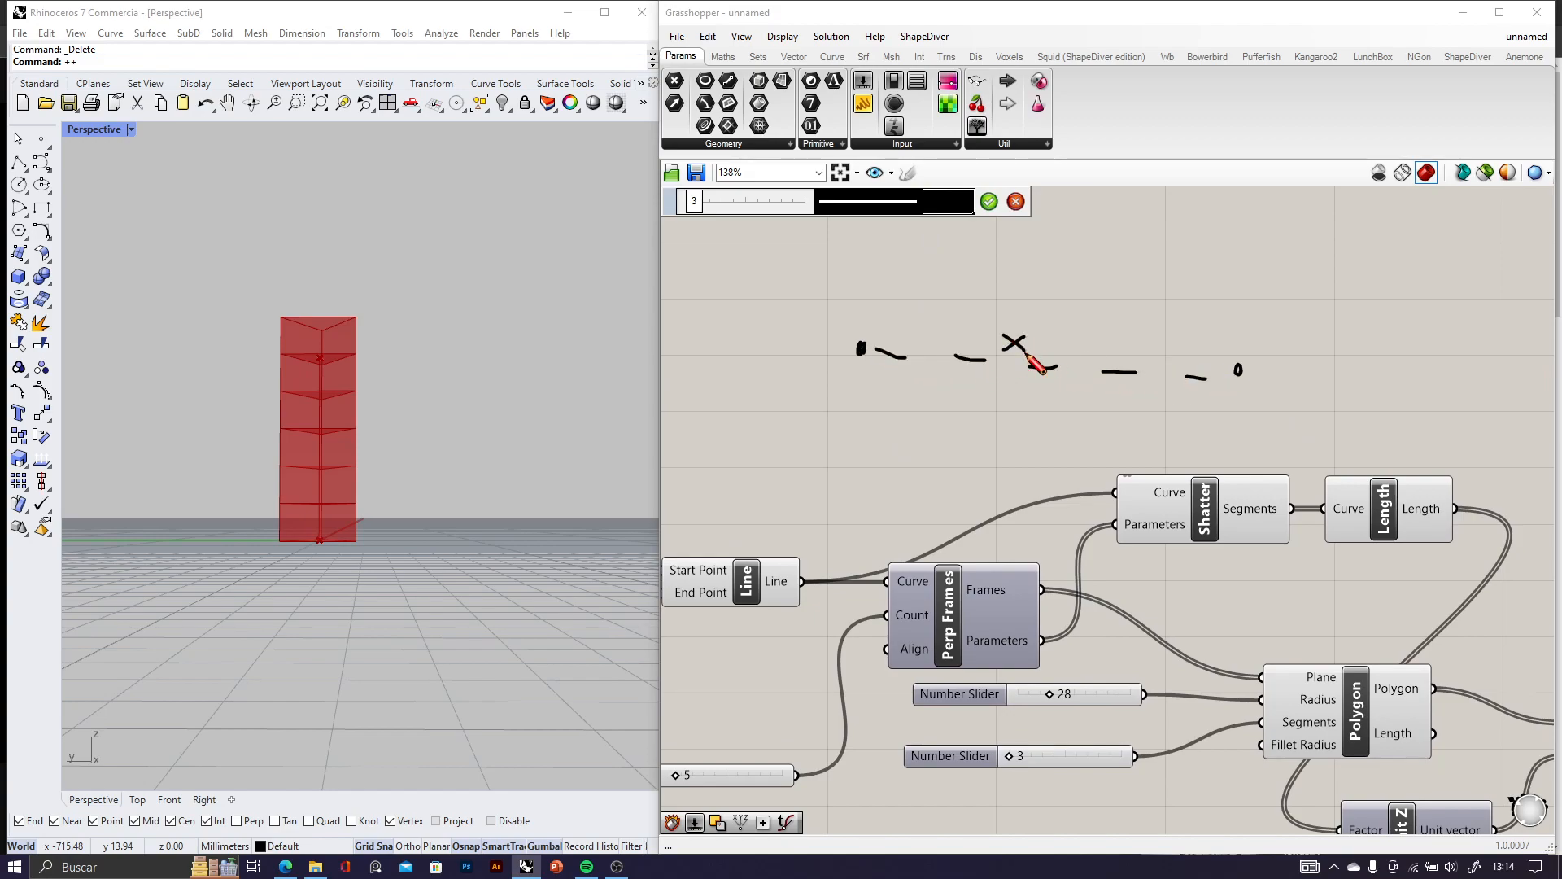
mouse_move(1027, 325)
left_mouse_down()
mouse_move(1148, 273)
mouse_move(1115, 298)
mouse_move(1314, 301)
mouse_move(1208, 334)
left_mouse_up()
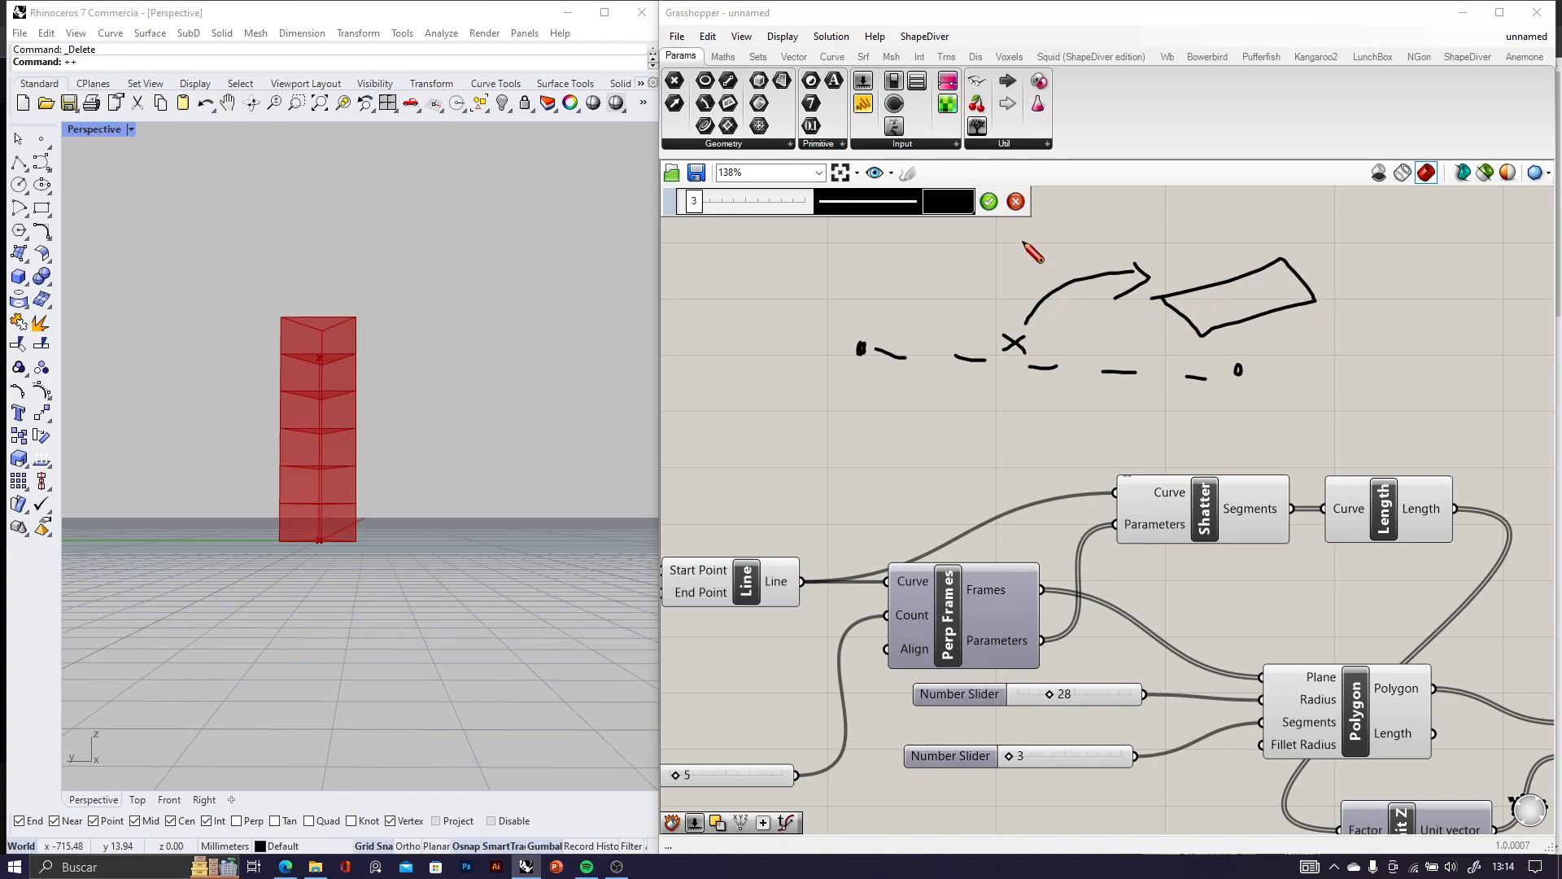
left_click(1016, 201)
Add an Evaluate Curve component above the Line component and connect the Line output to its Curve input
scroll(1001, 366, "down", 3)
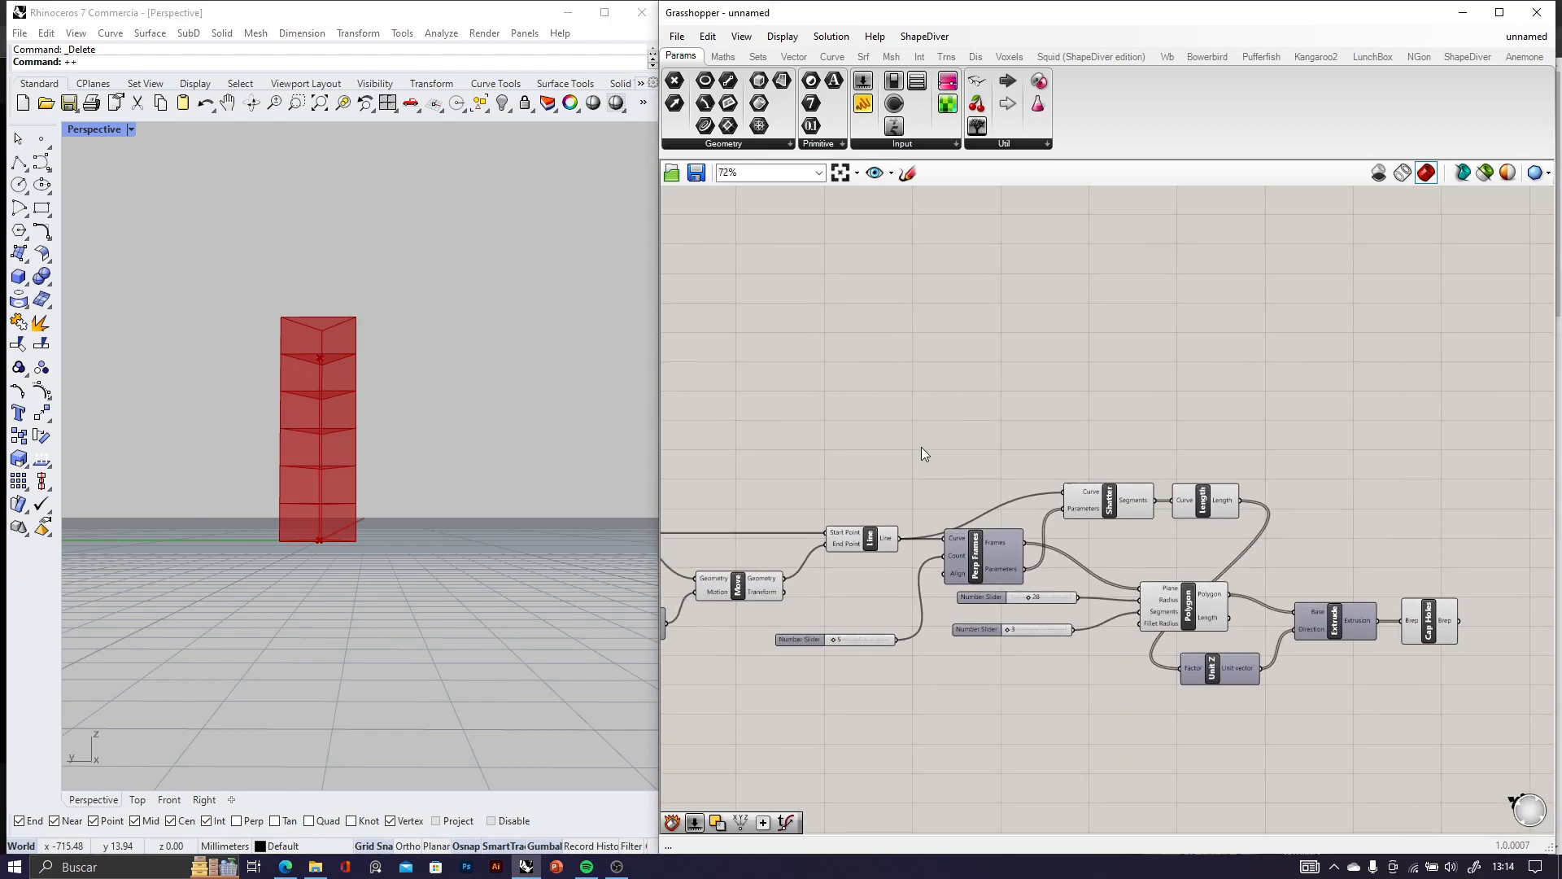
scroll(924, 447, "up", 4)
left_click(794, 652)
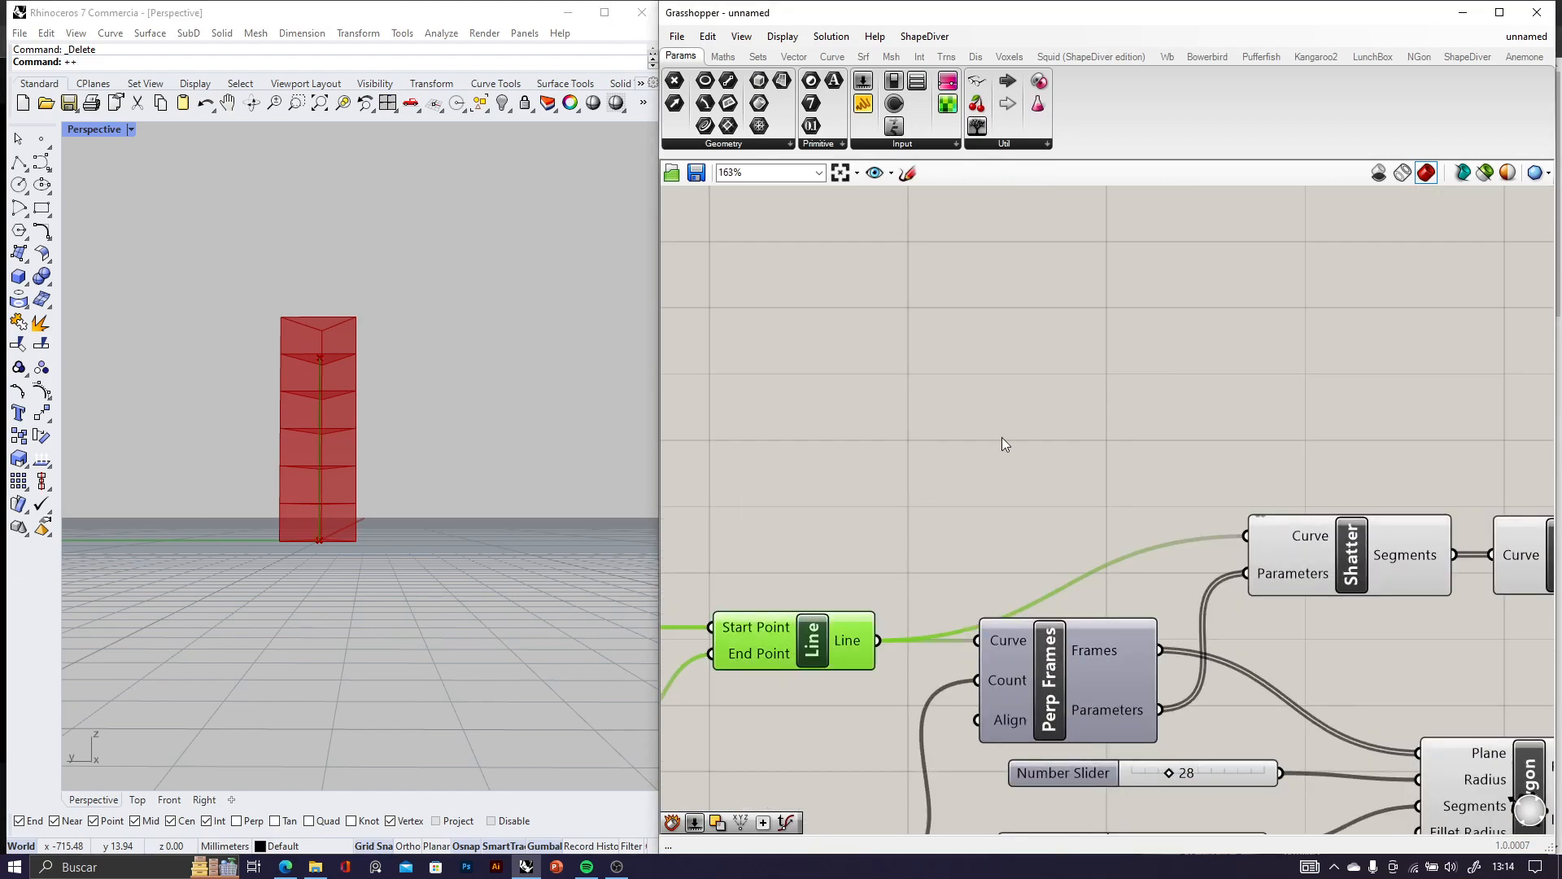
double_click(931, 399)
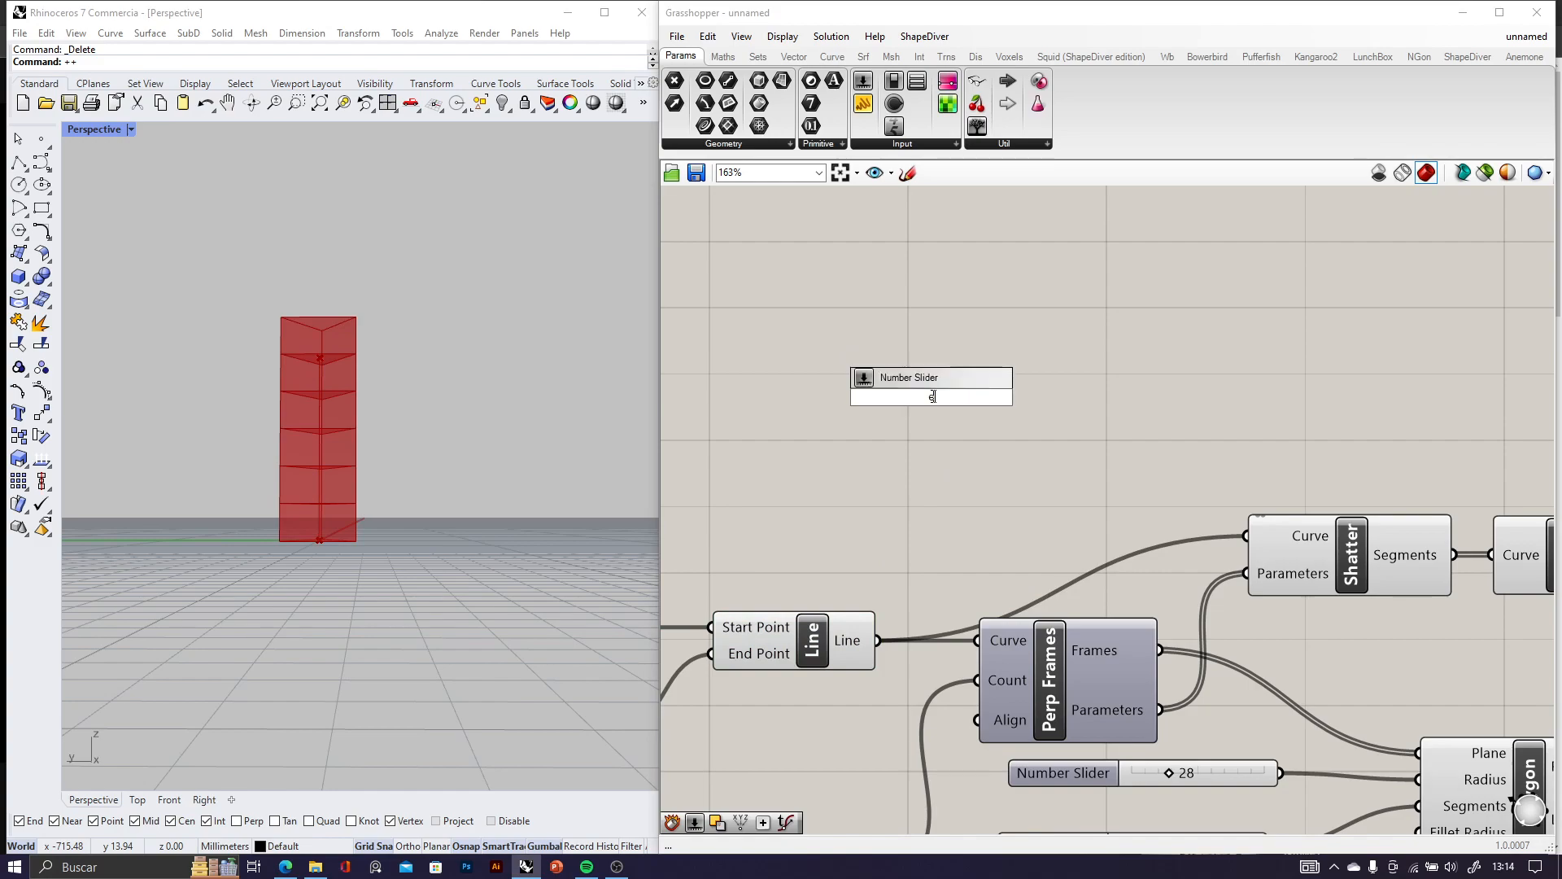
type("evalua")
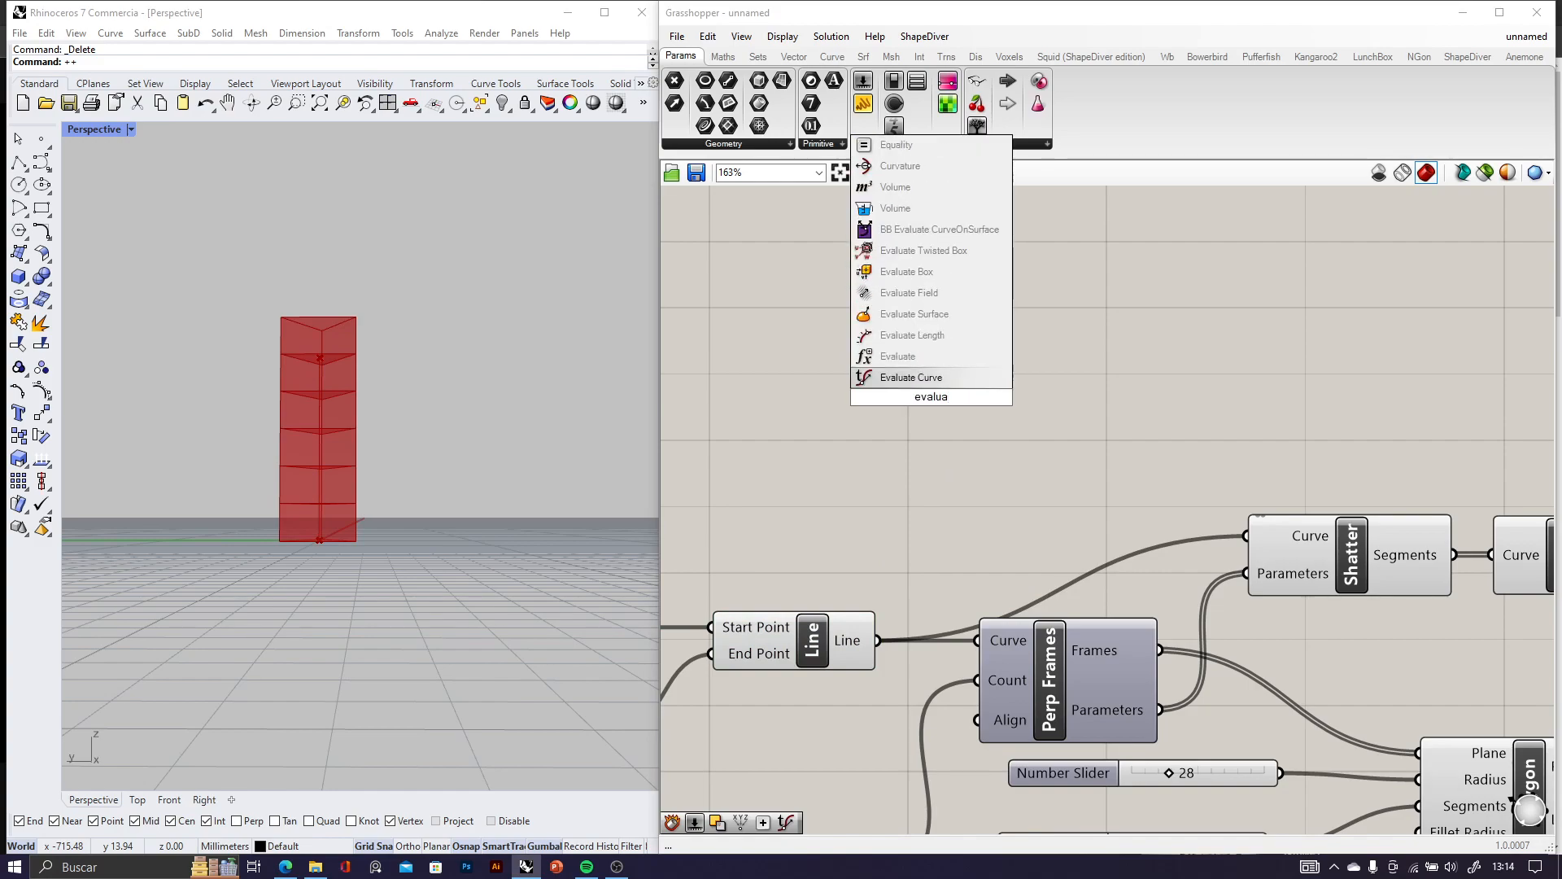
left_click(915, 378)
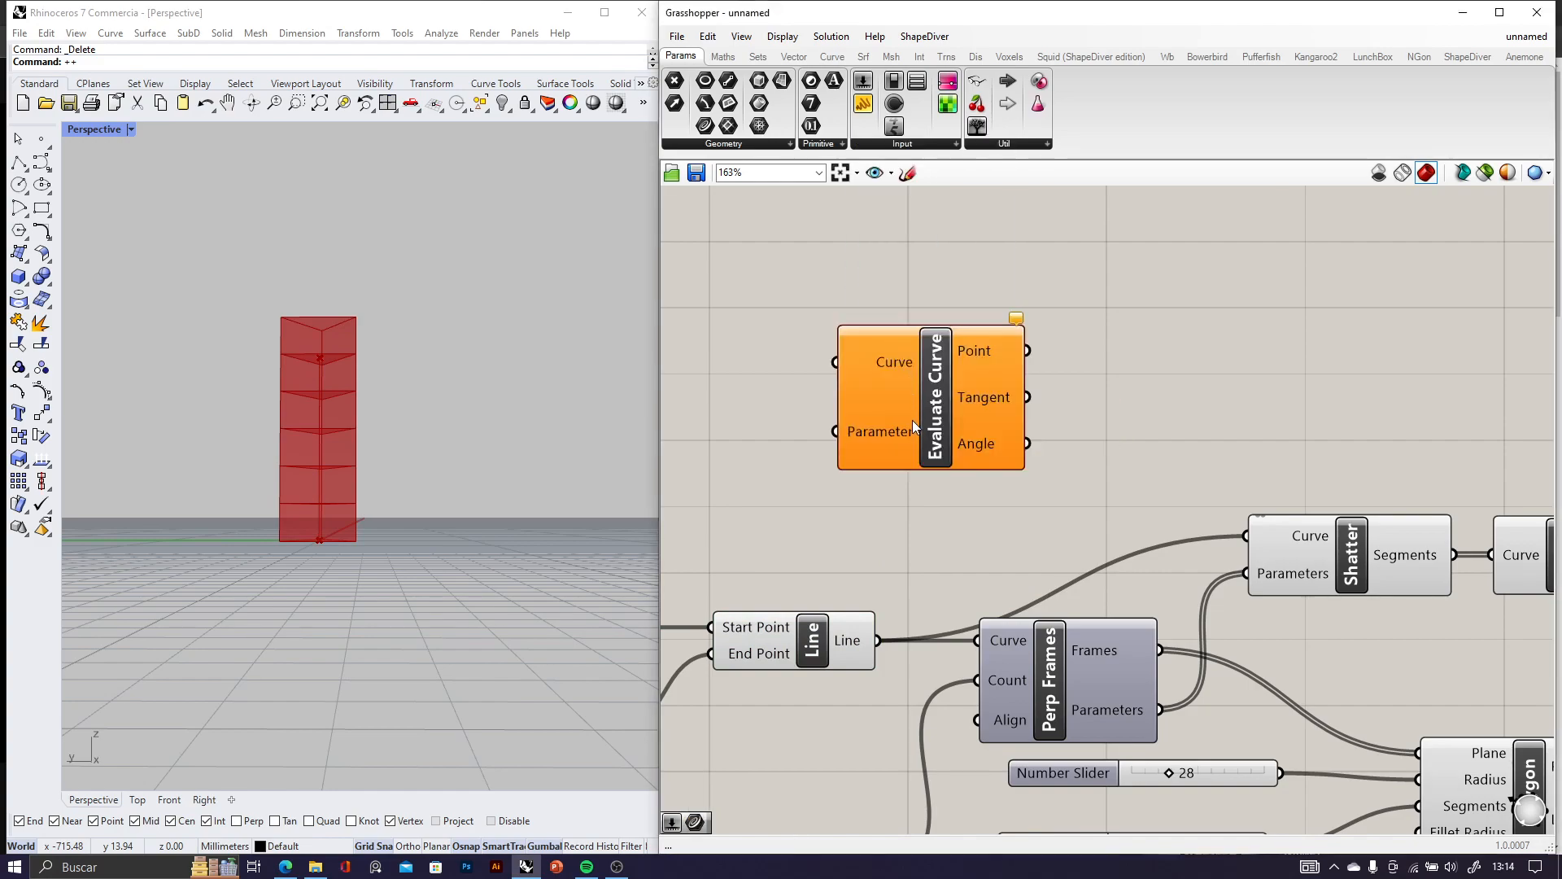
left_click_drag(881, 646, 938, 344)
left_click_drag(914, 421, 871, 651)
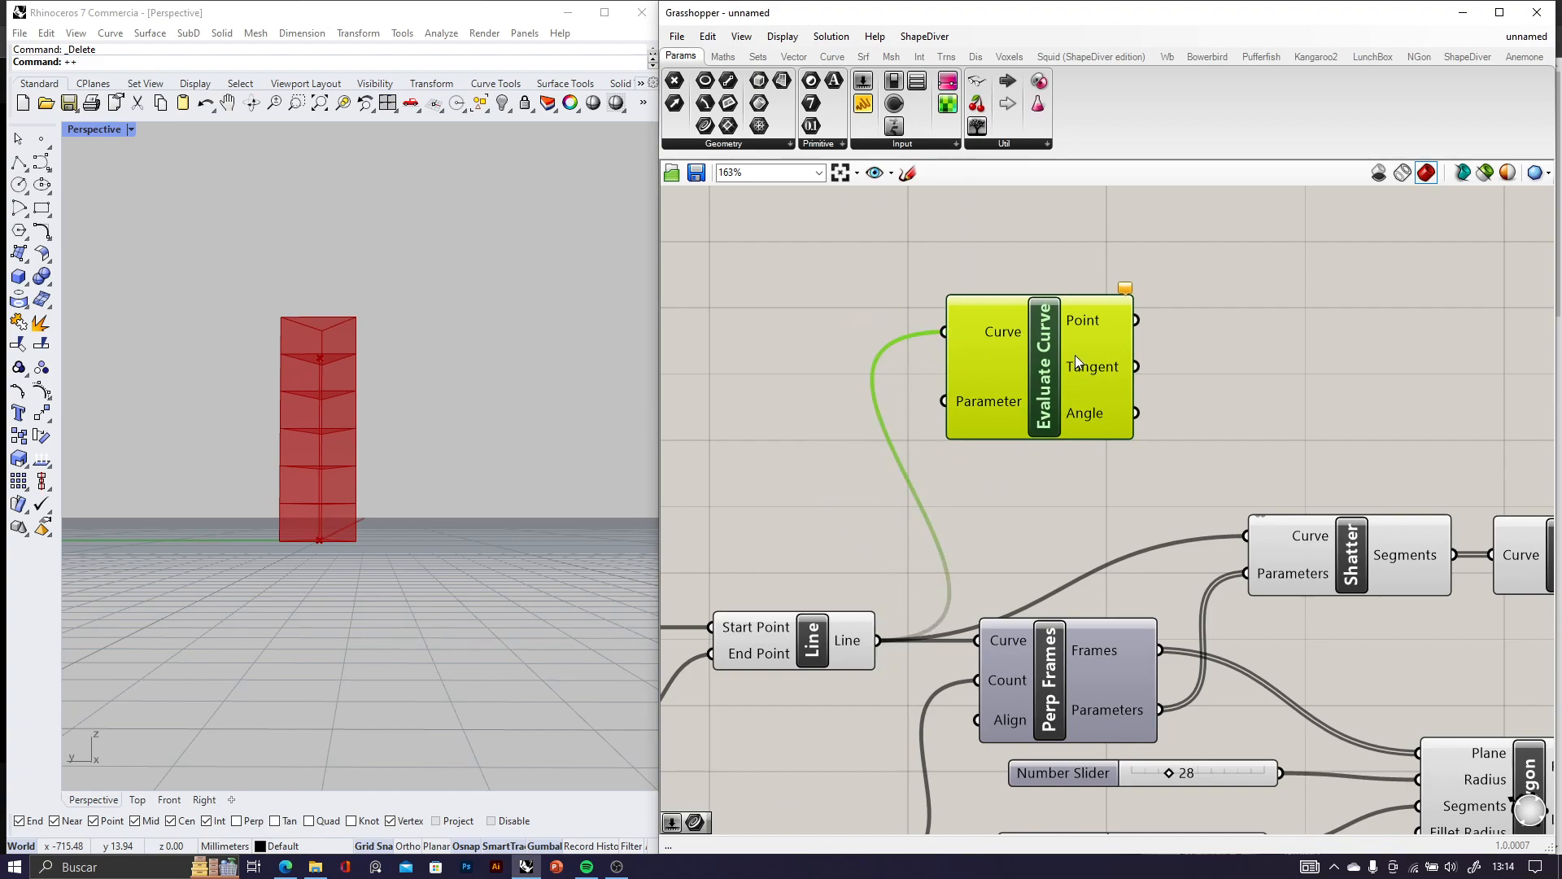
Move the Evaluate Curve component to the free space above Shatter
left_click_drag(1076, 354, 1310, 388)
right_click_drag(1310, 388, 1115, 403)
left_click_drag(1115, 403, 1149, 378)
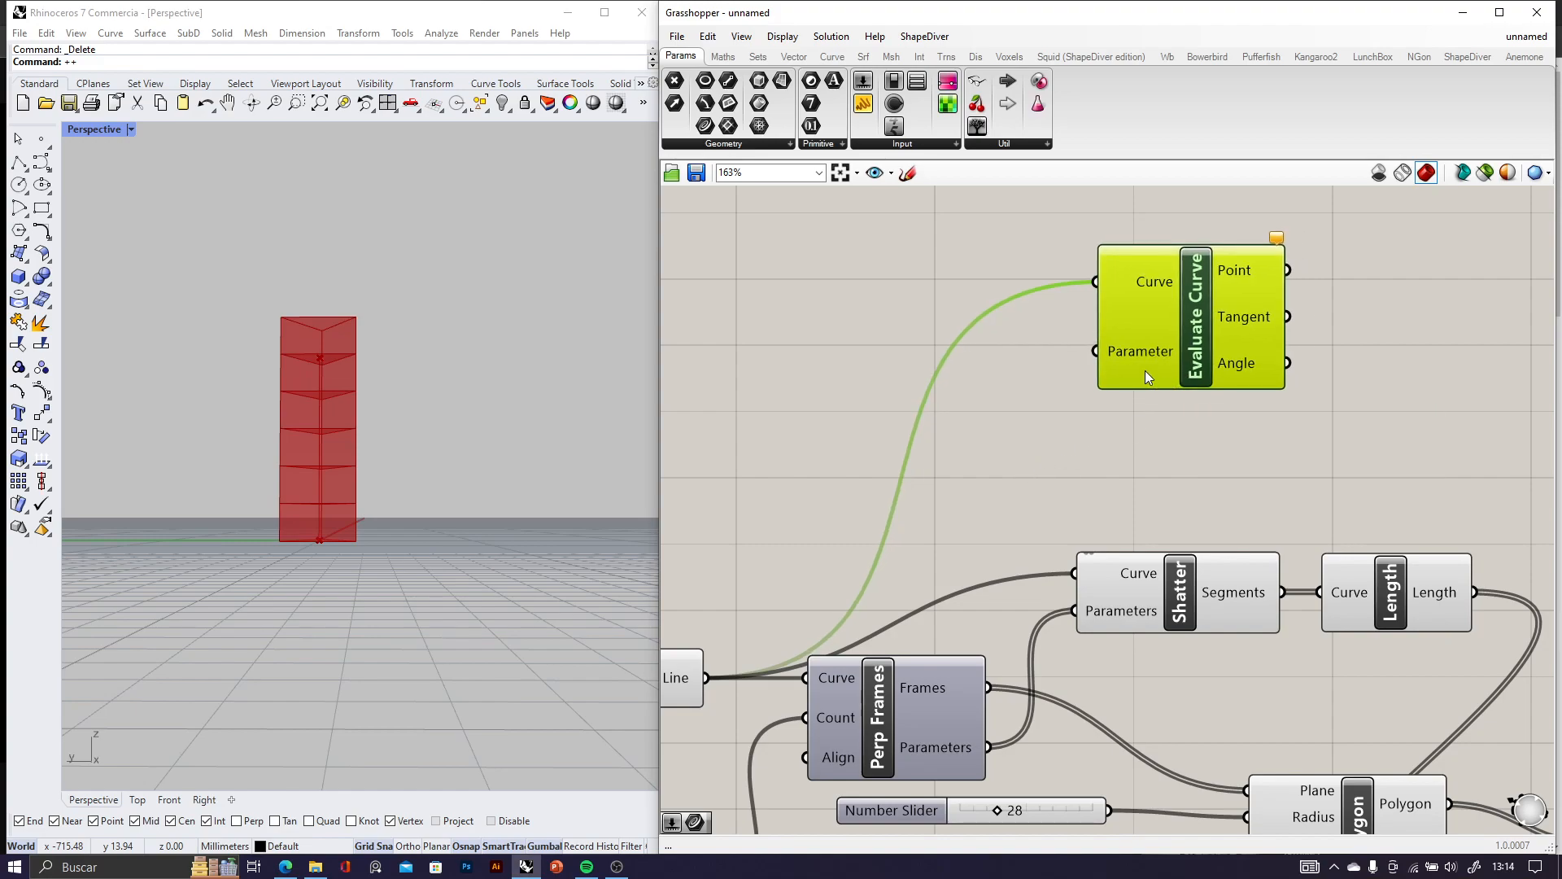
Add a number slider with the value 1.00, connect it to Evaluate Curve's Parameter input, and align it with that input
scroll(919, 370, "up", 2)
double_click(866, 359)
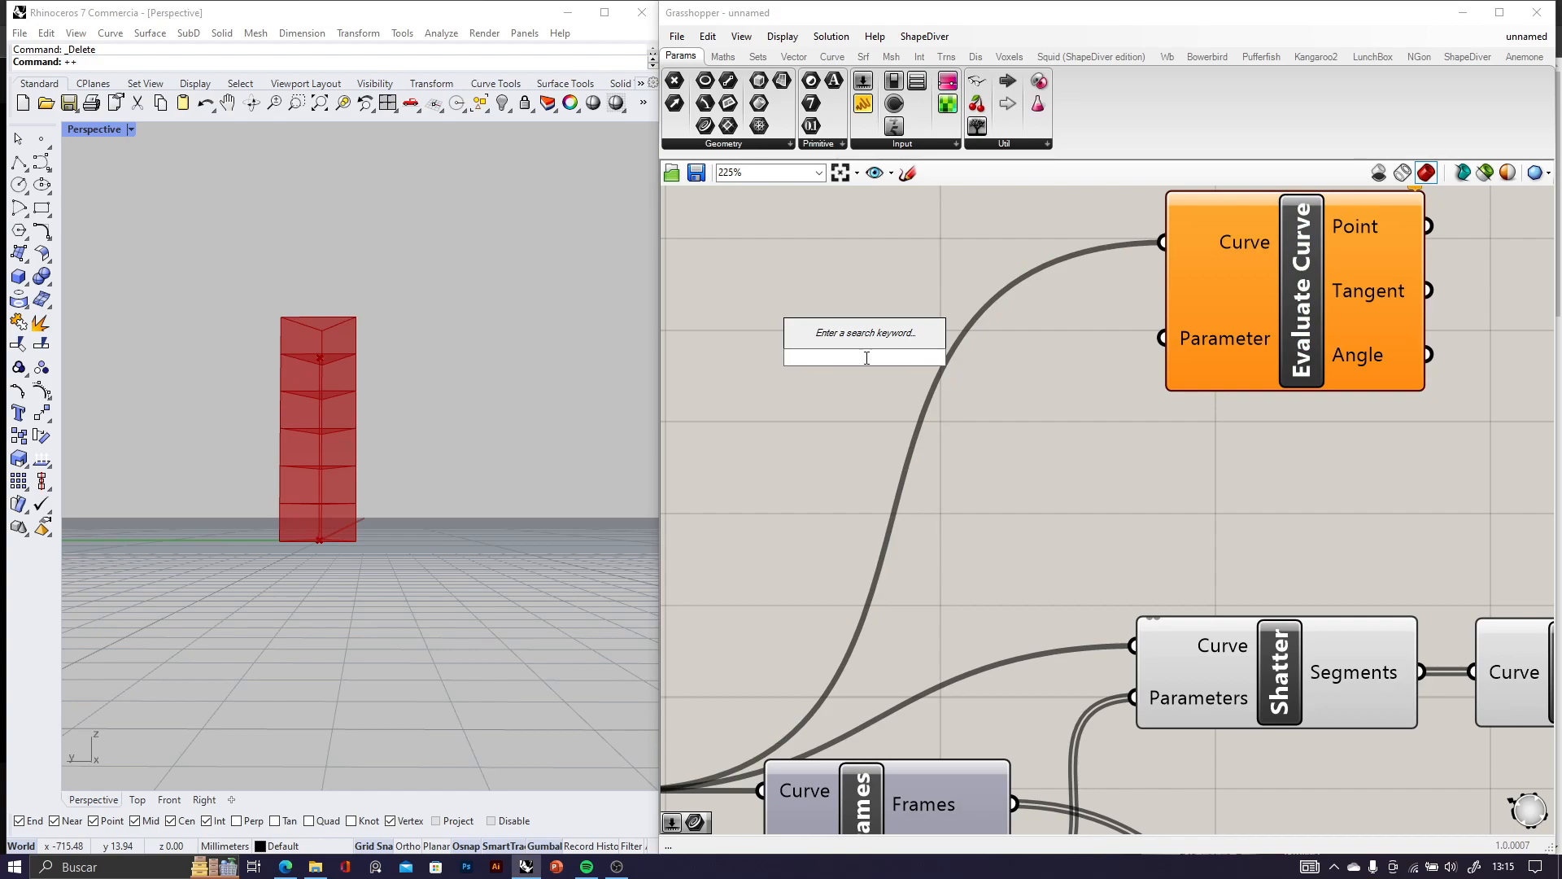
type("1")
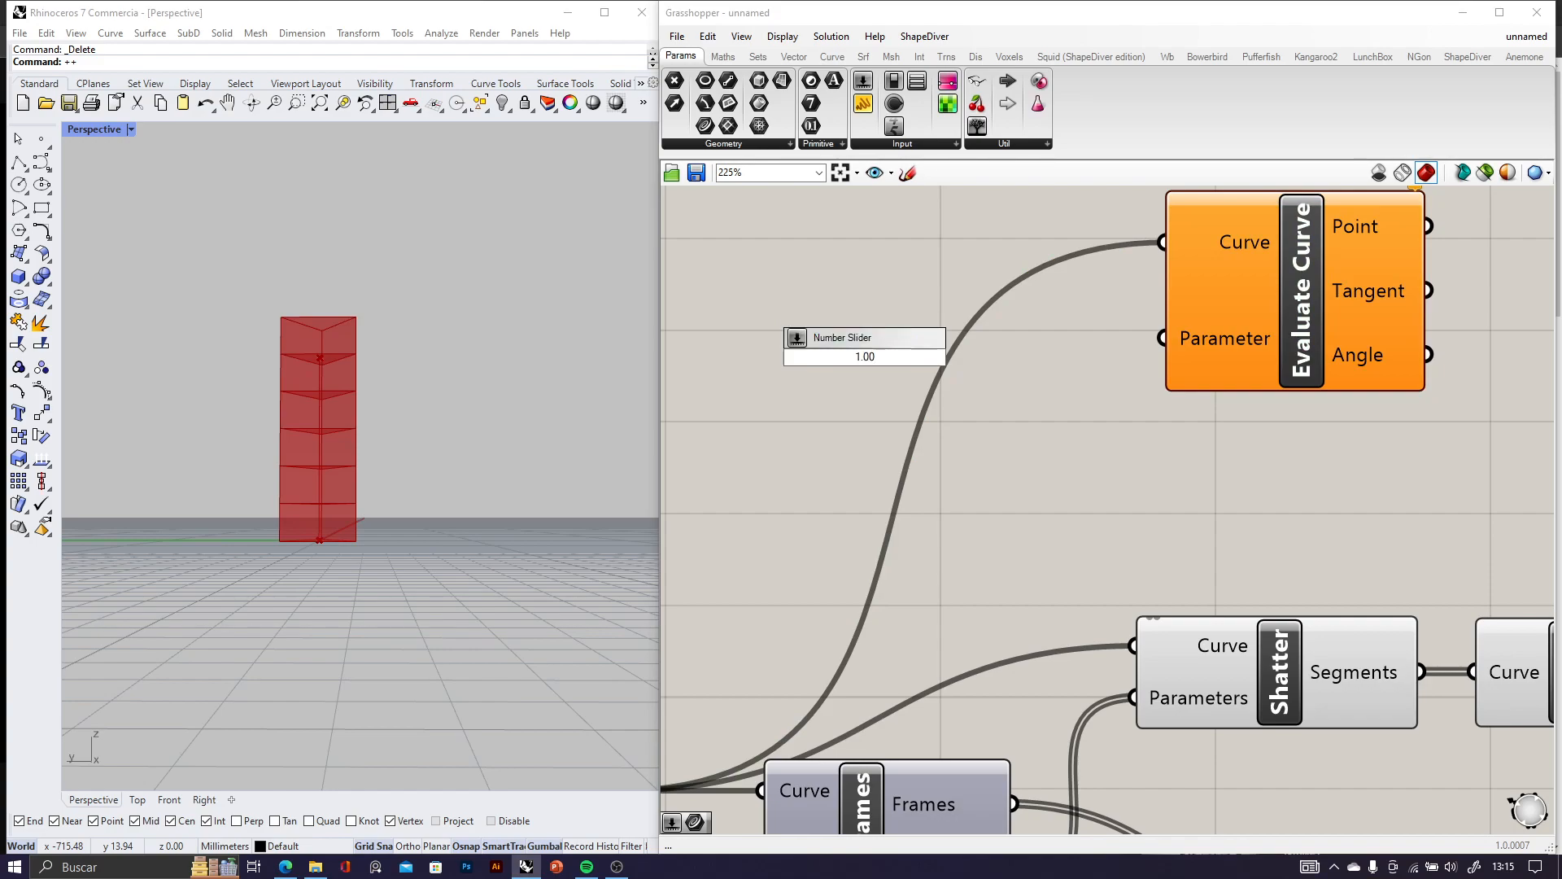
key("BackSpace")
key("BackSpace")
key("Return")
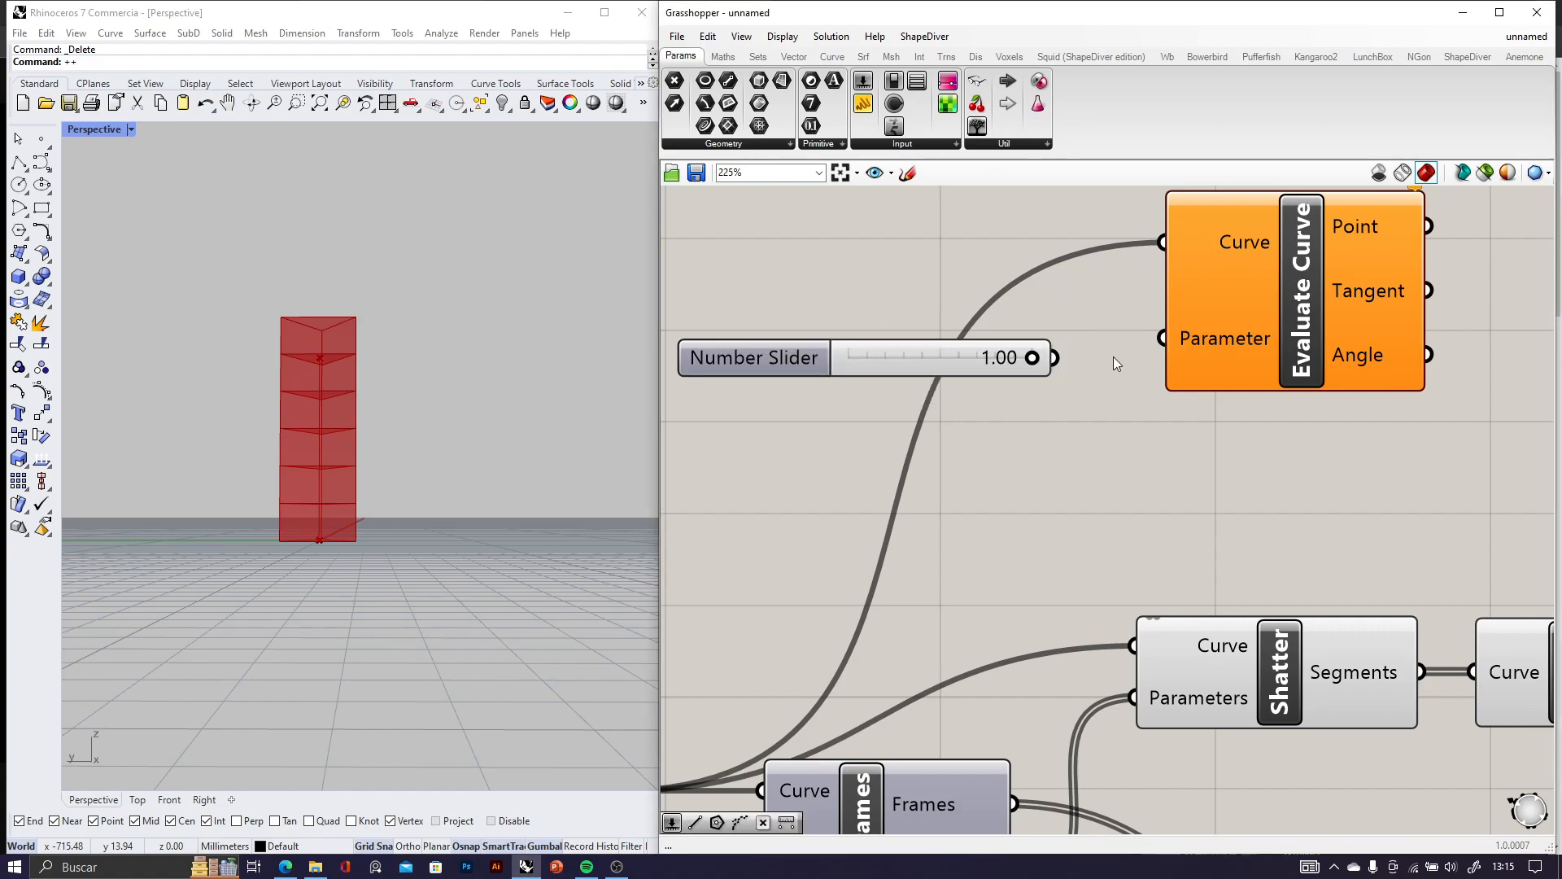
left_click_drag(1054, 357, 1161, 337)
left_click_drag(918, 356, 924, 330)
Reparameterize the Curve input of the Evaluate Curve component
right_click_drag(1139, 335, 1009, 415)
scroll(1106, 331, "up", 3)
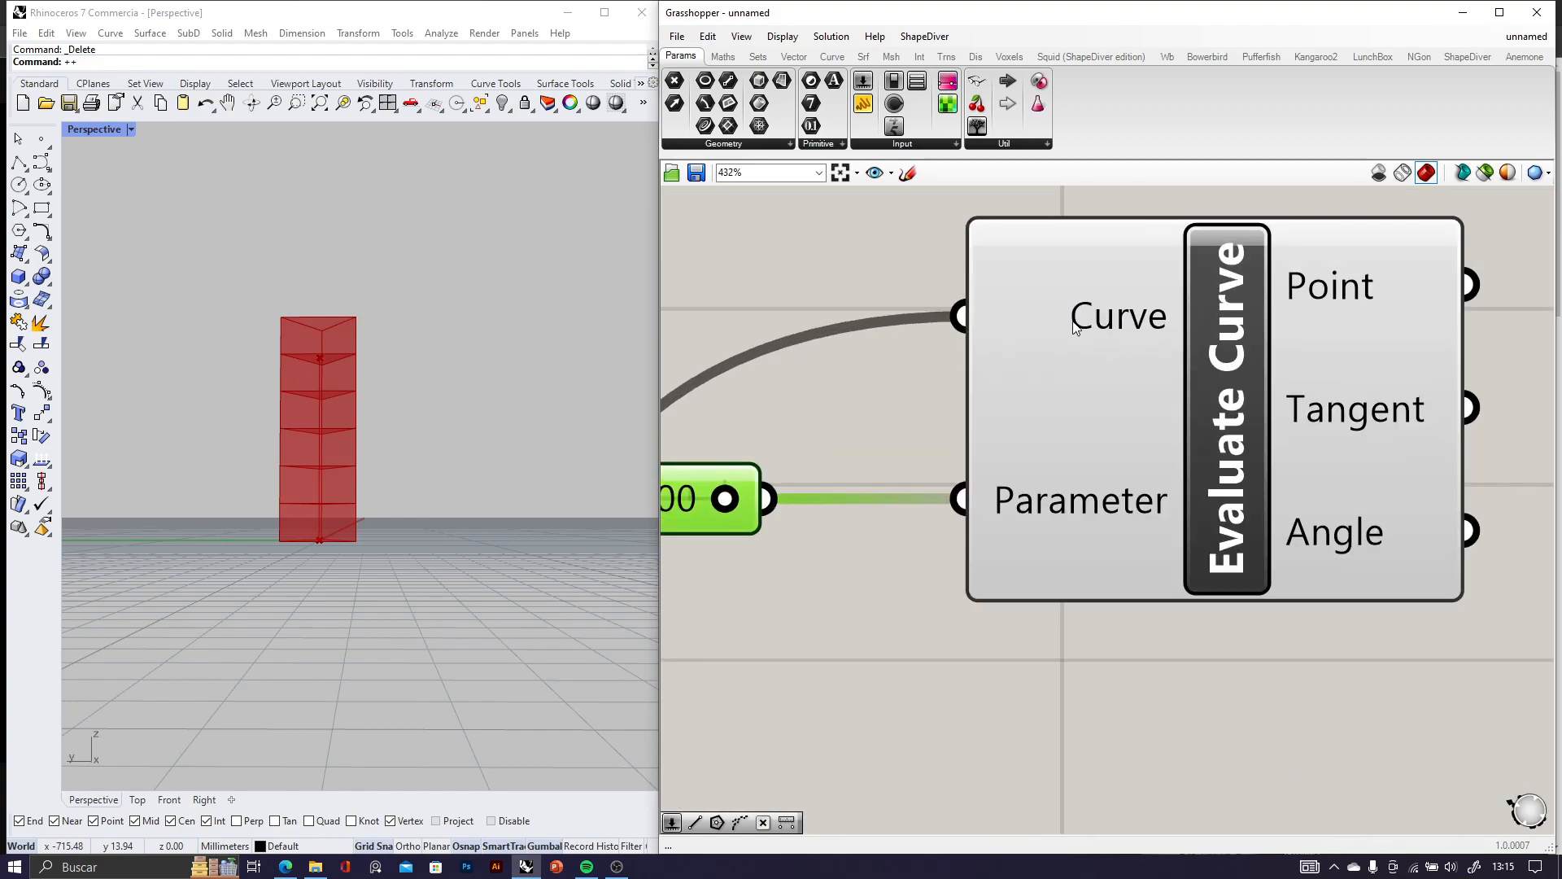
left_click(1091, 321)
right_click(1090, 320)
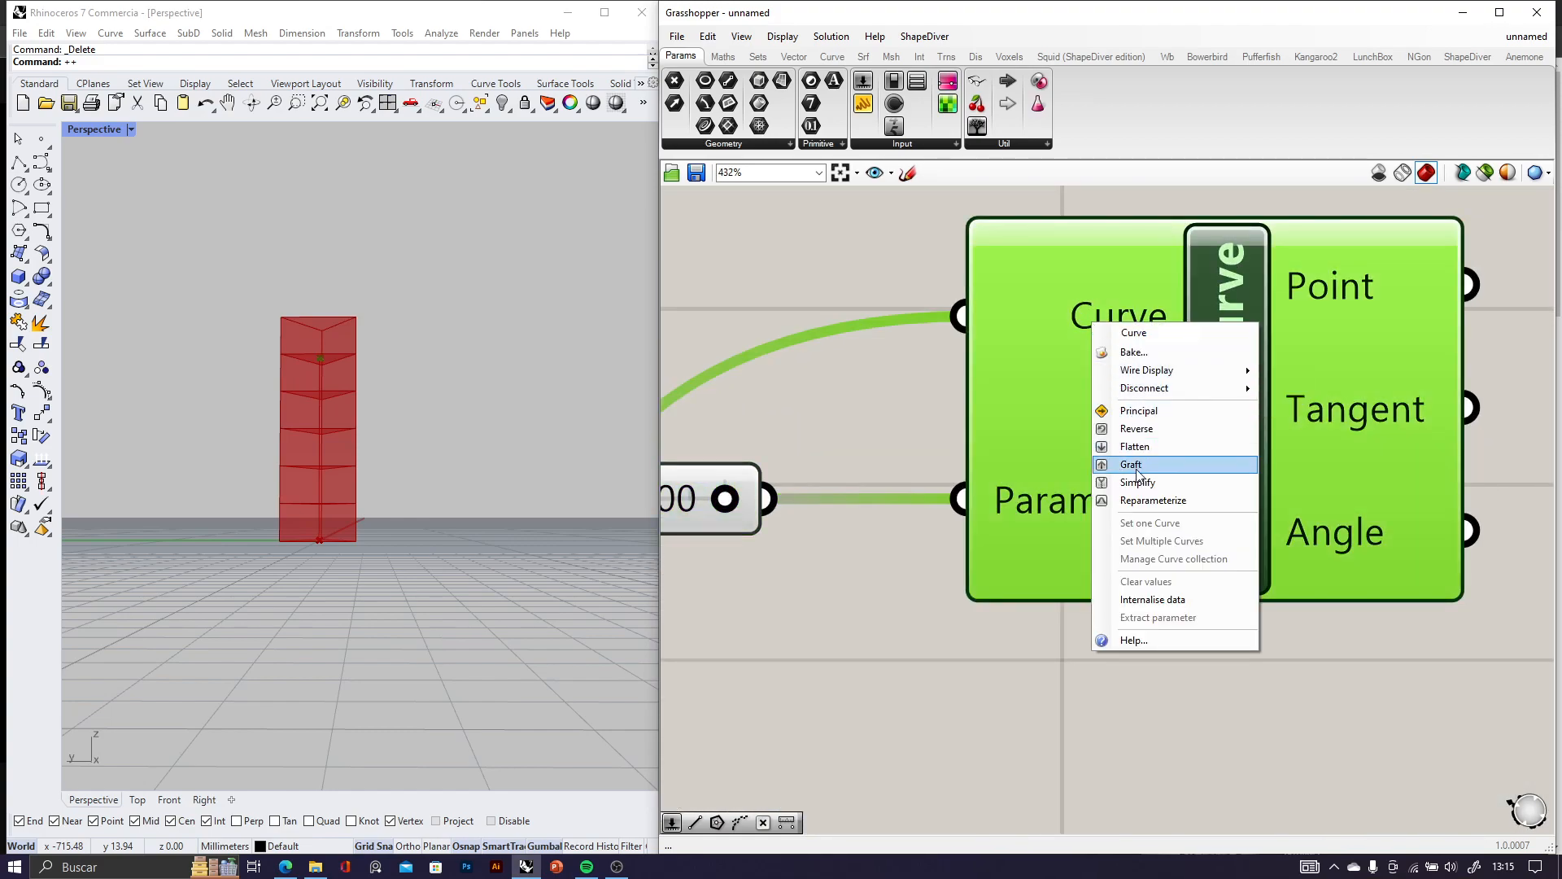
left_click(1136, 500)
mouse_move(374, 382)
right_mouse_down()
mouse_move(321, 354)
mouse_move(388, 394)
right_mouse_up()
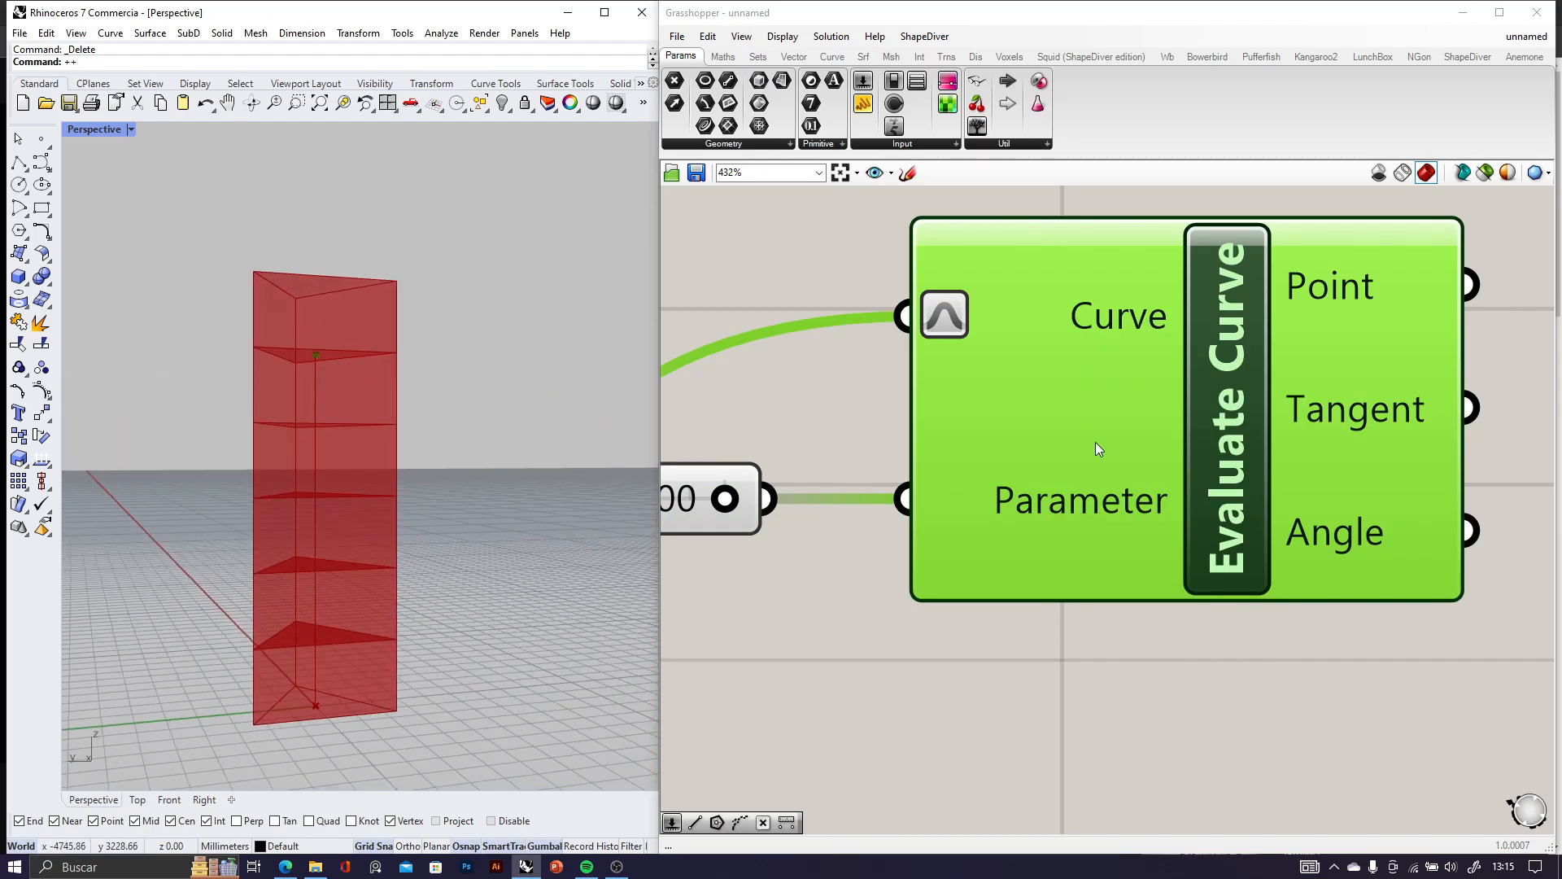
Set the slider driving Evaluate Curve's Parameter input to 0.72 to shift the evaluated point along the line
scroll(298, 376, "up", 6)
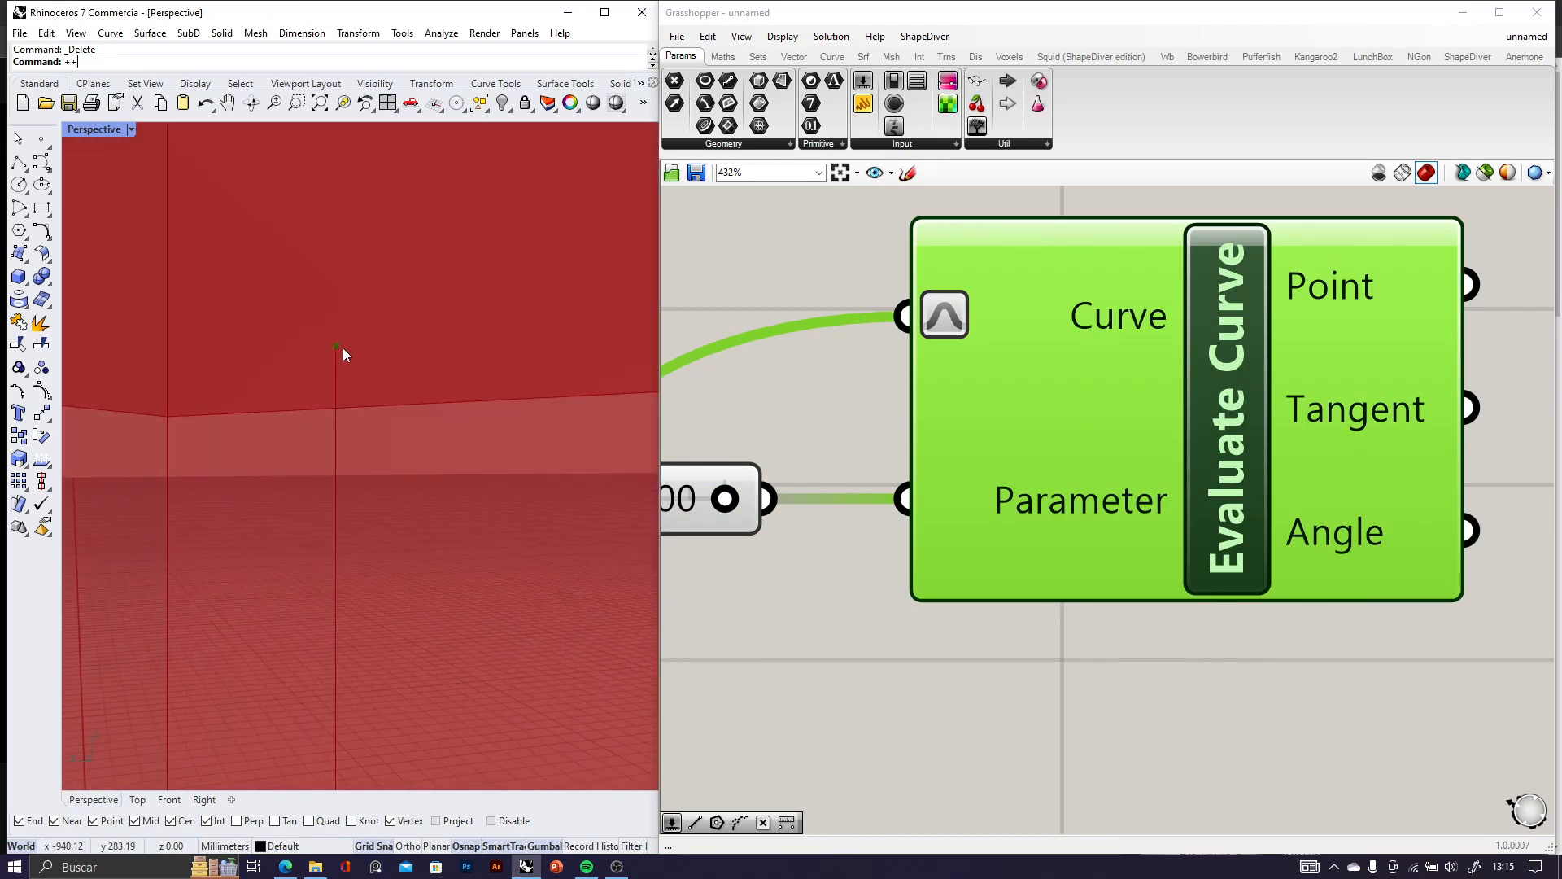
scroll(871, 538, "down", 5)
scroll(916, 522, "up", 6)
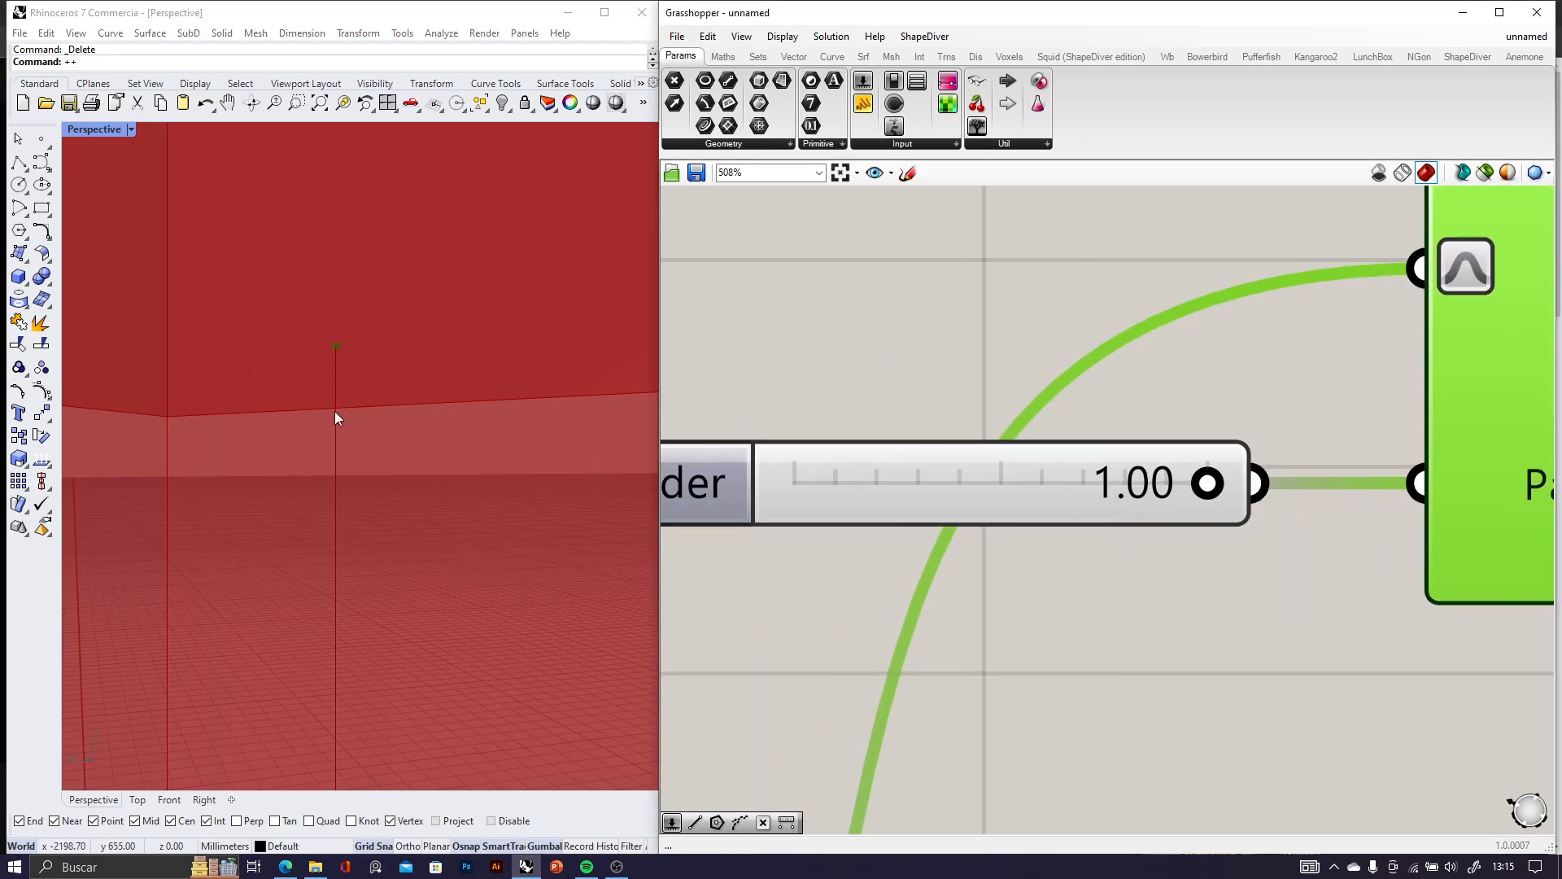
scroll(334, 412, "down", 8)
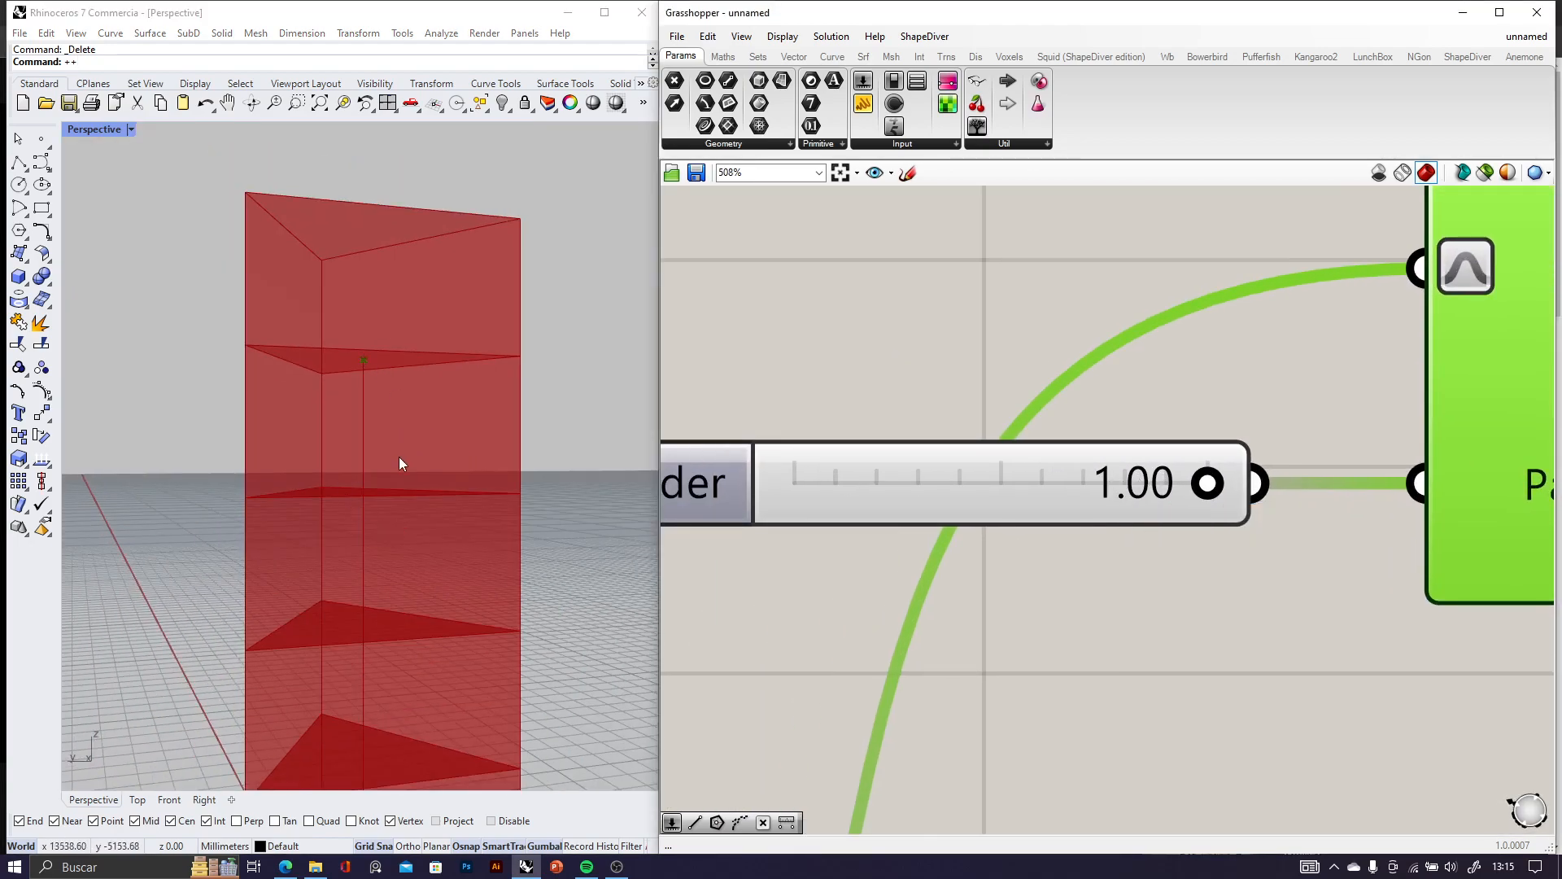
scroll(1089, 496, "up", 1)
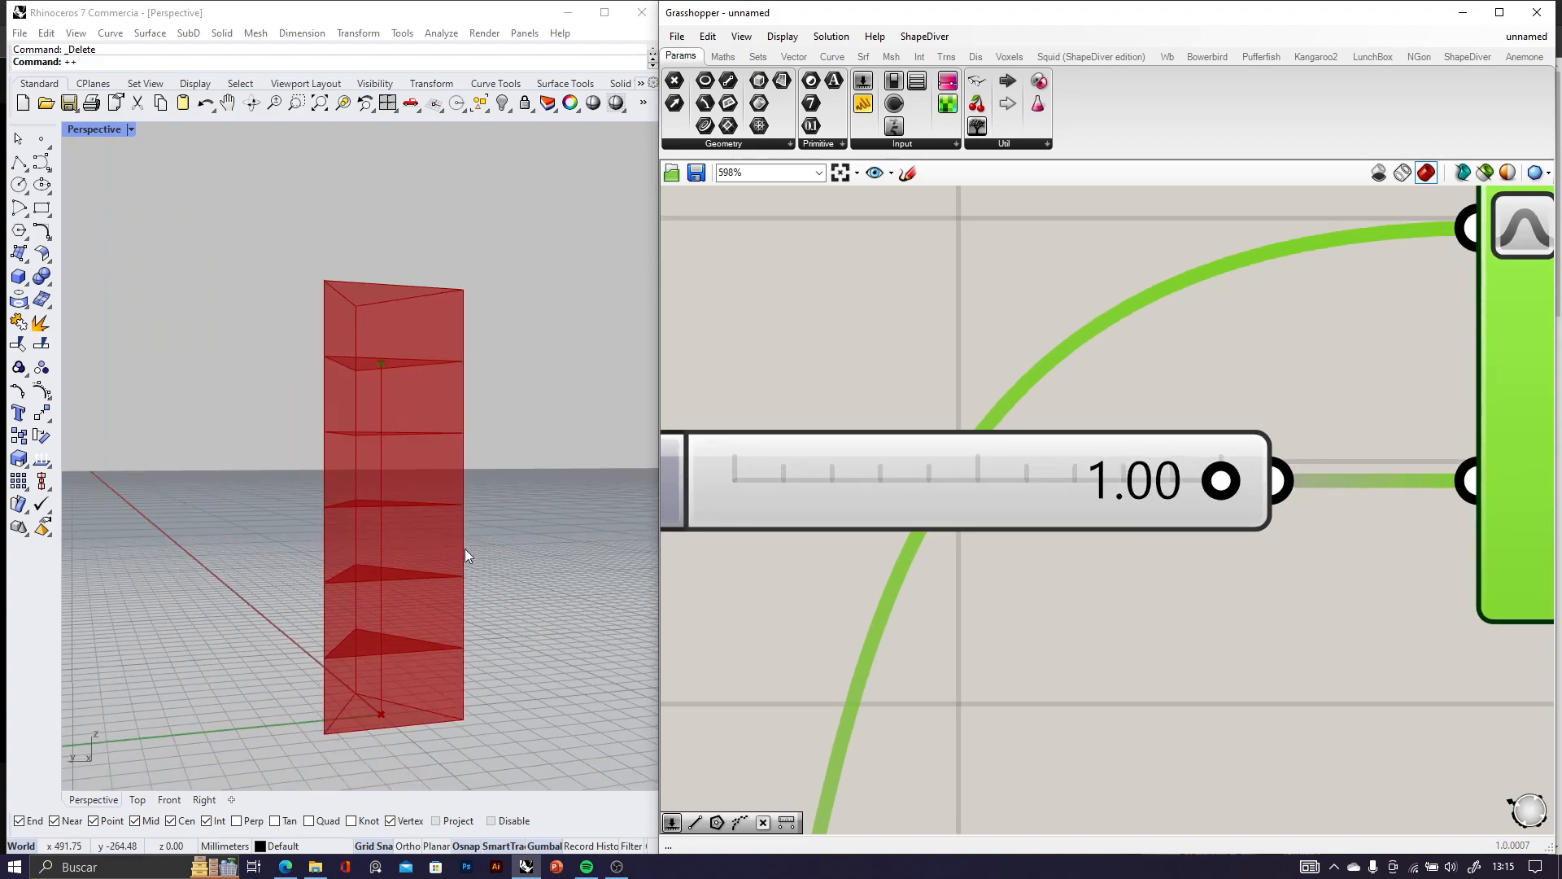
scroll(373, 701, "up", 2)
left_click_drag(1220, 484, 1092, 498)
scroll(1081, 526, "down", 5)
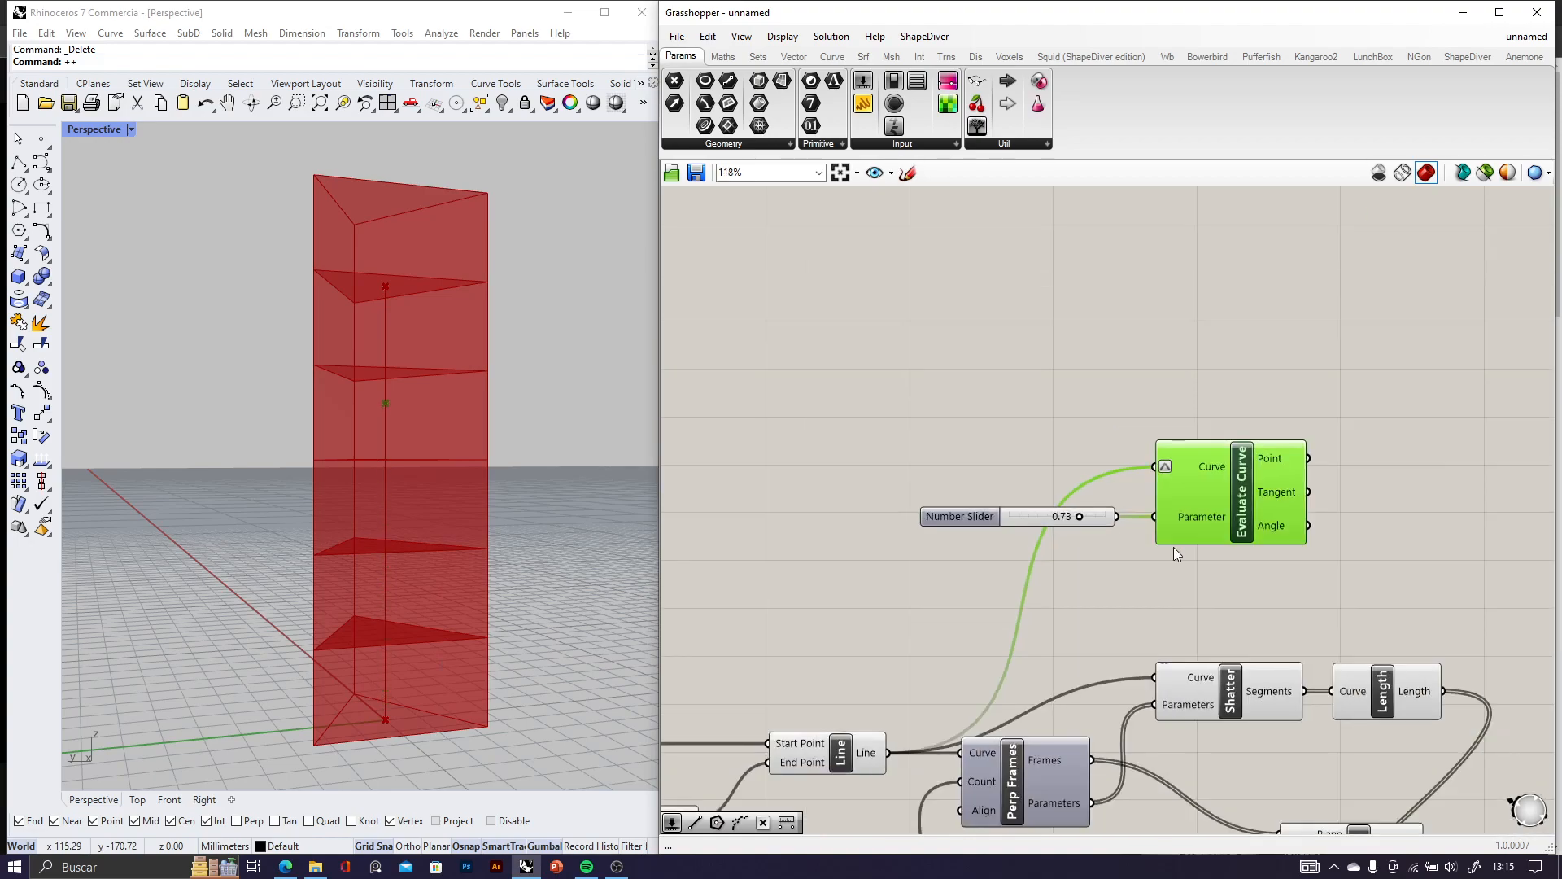
right_click_drag(1144, 540, 854, 443)
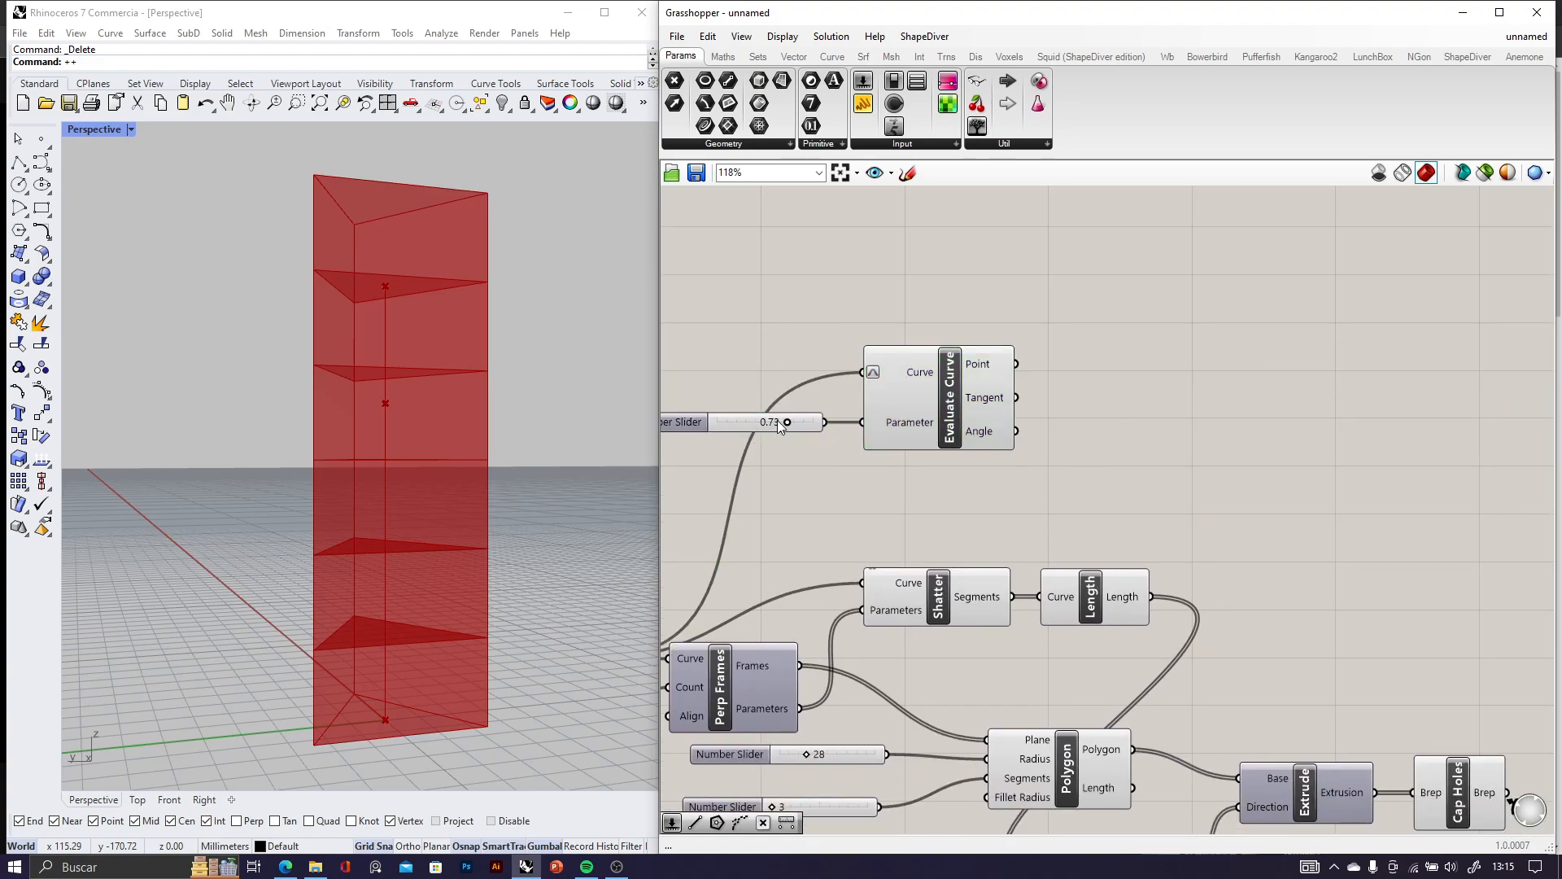
left_click_drag(779, 423, 786, 423)
Add a Curve Middle component, connect Shatter's Segments output to its Curve input, and place it above the Length component
double_click(1160, 418)
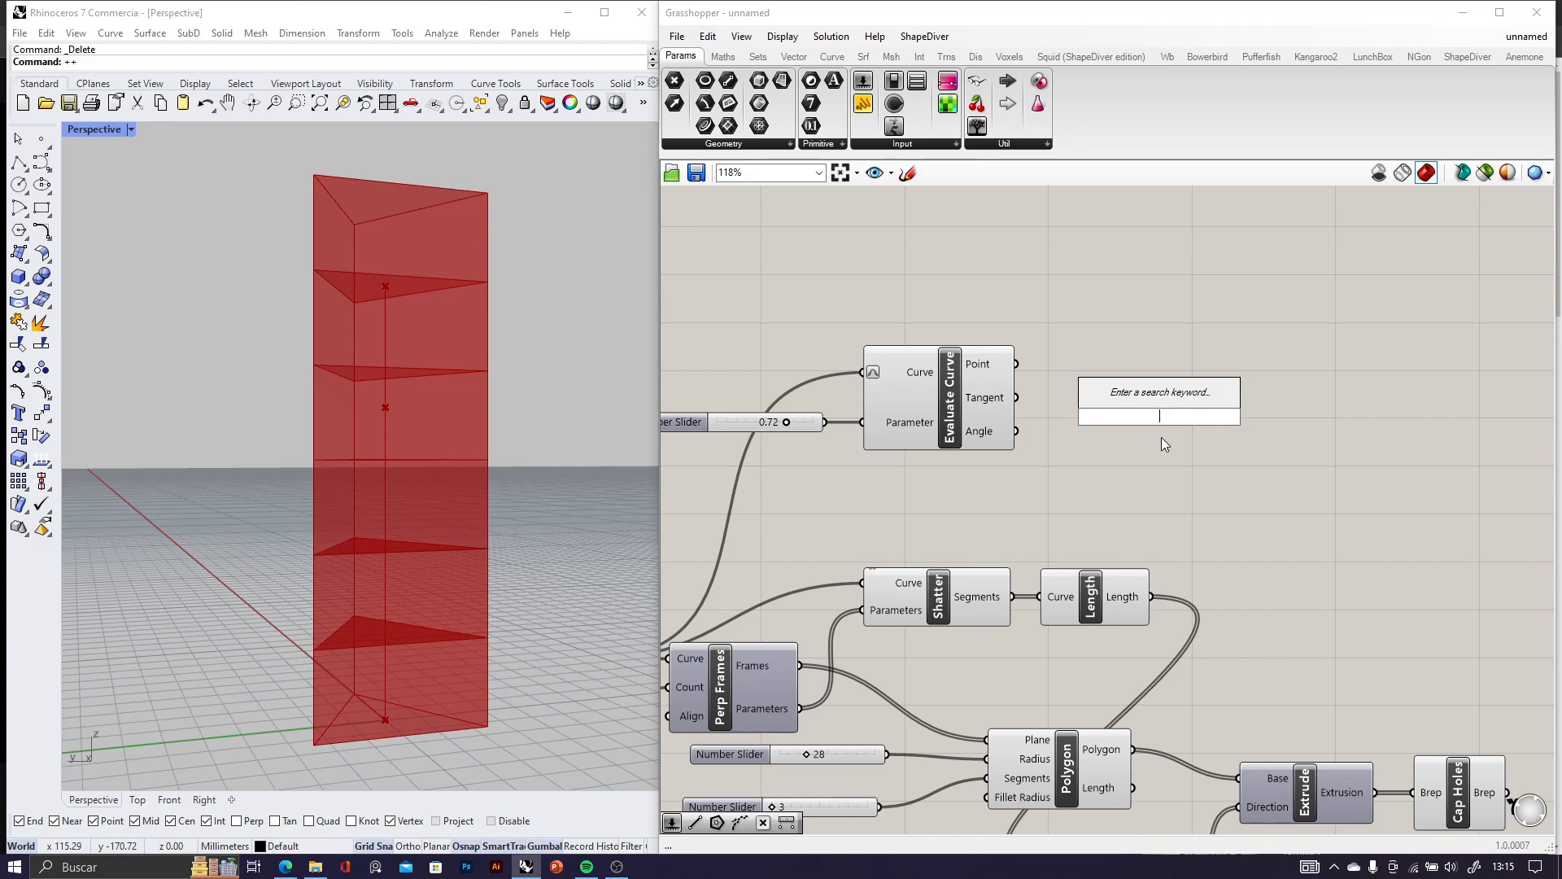
type("midd")
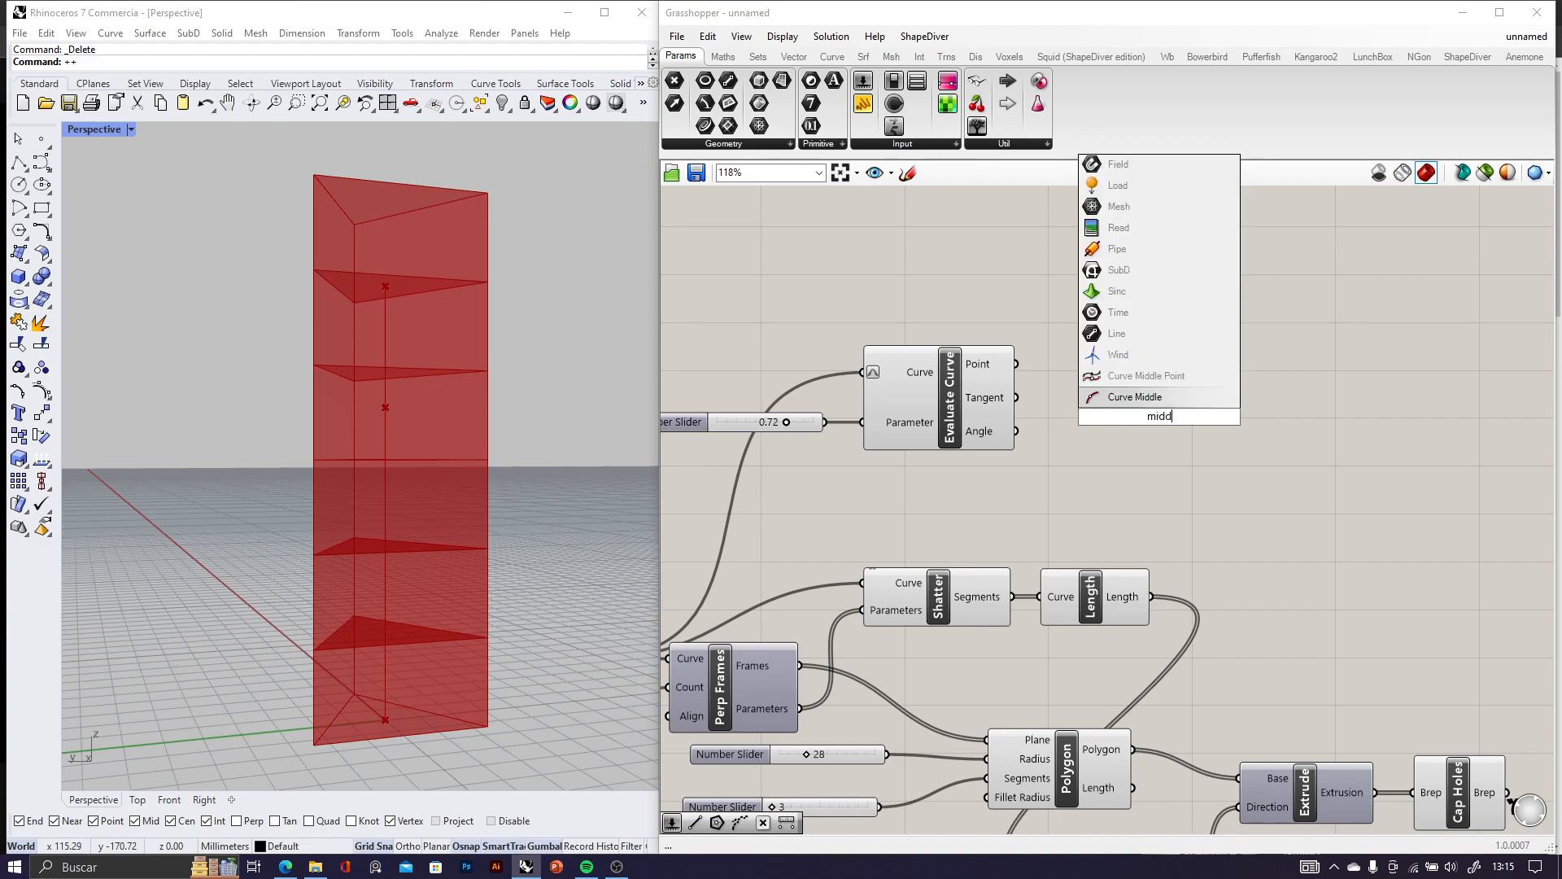
key("Return")
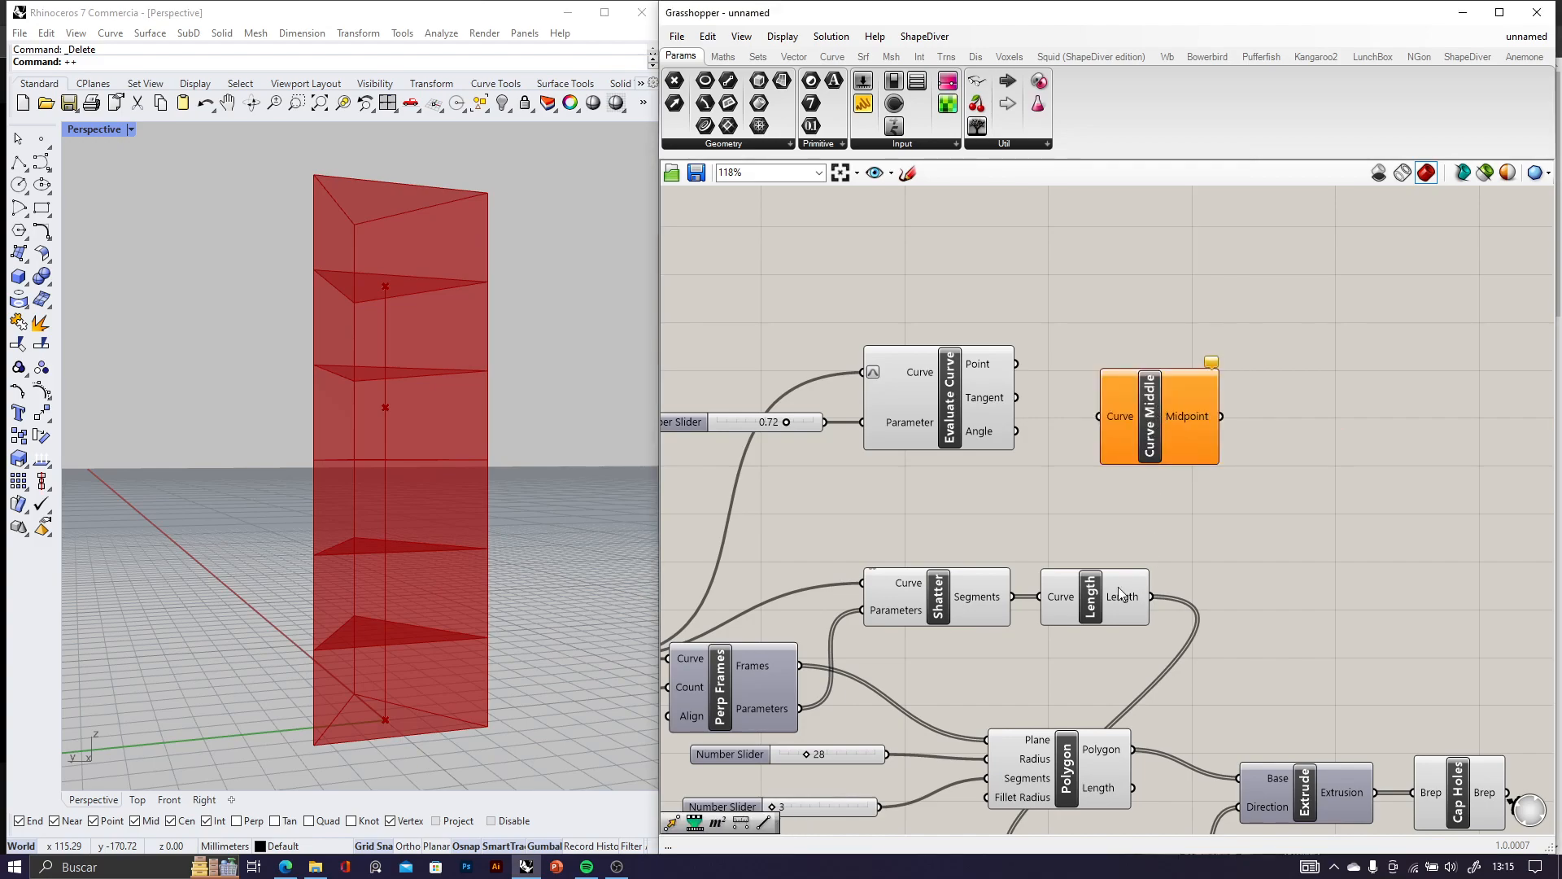
left_click(932, 584)
left_click_drag(1017, 595, 1120, 508)
Add a Distance component, connect Evaluate Curve's Point to Point A and Curve Middle's Midpoint to Point B, and align it with Evaluate Curve
right_click_drag(1255, 439, 1160, 456)
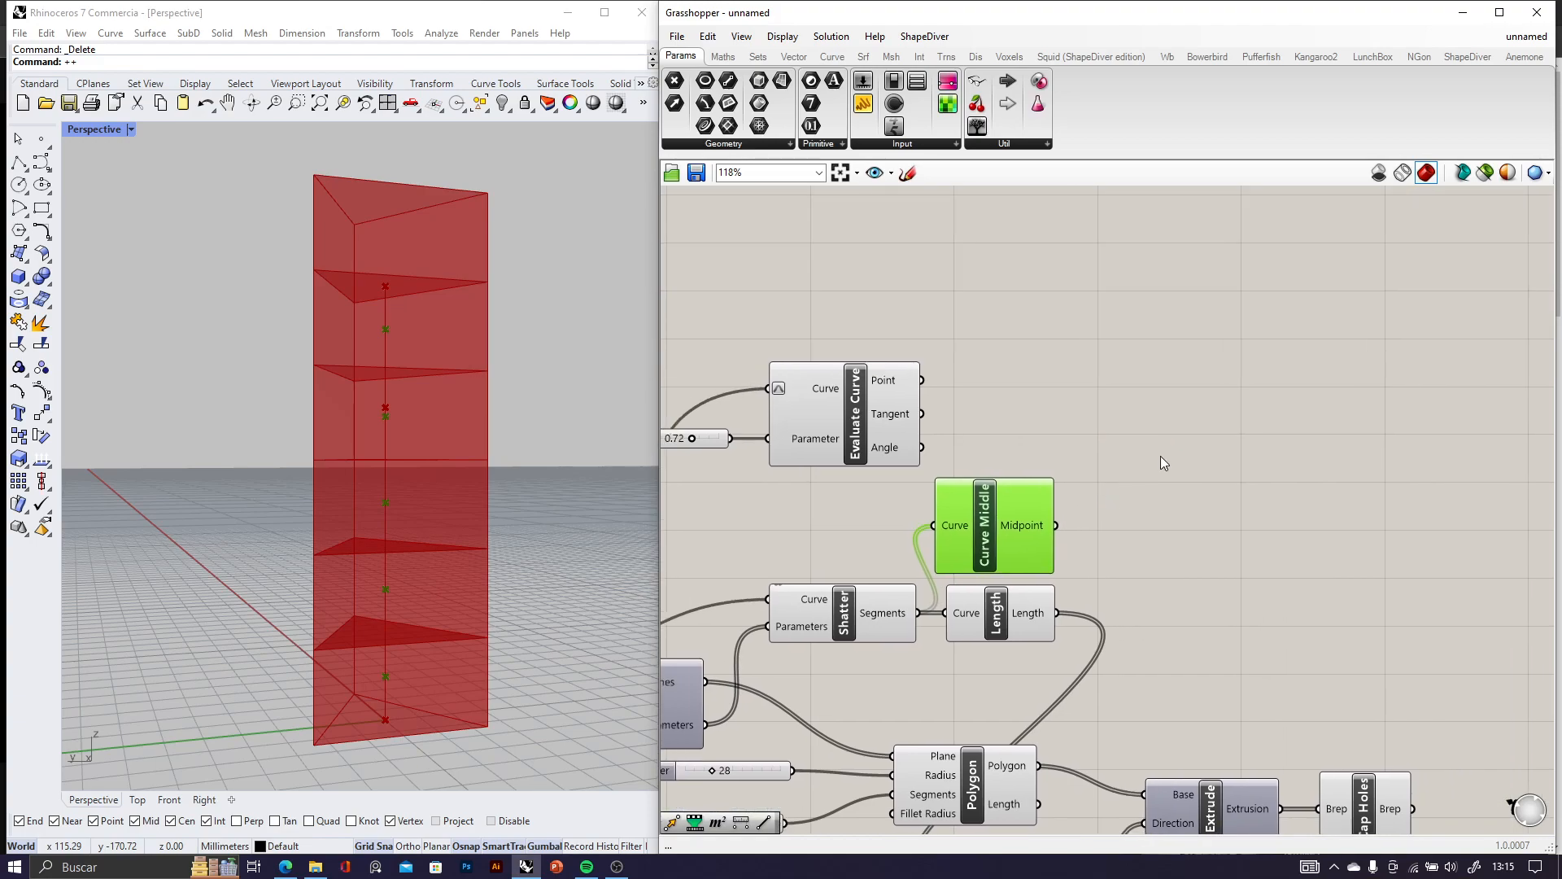
left_click(1160, 456)
double_click(1160, 456)
type("dista")
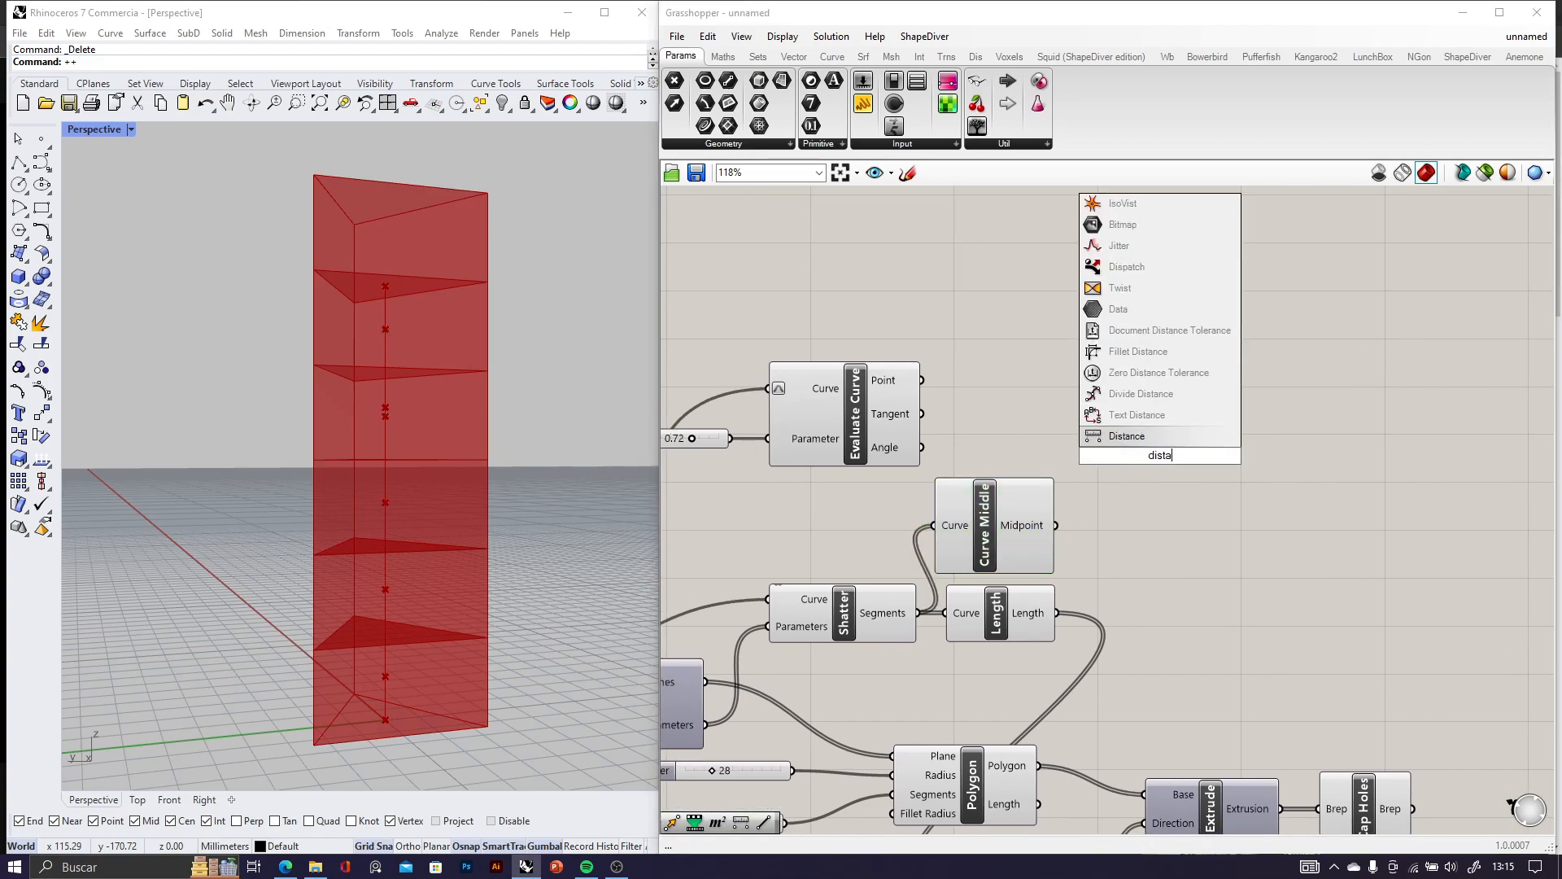
key("Return")
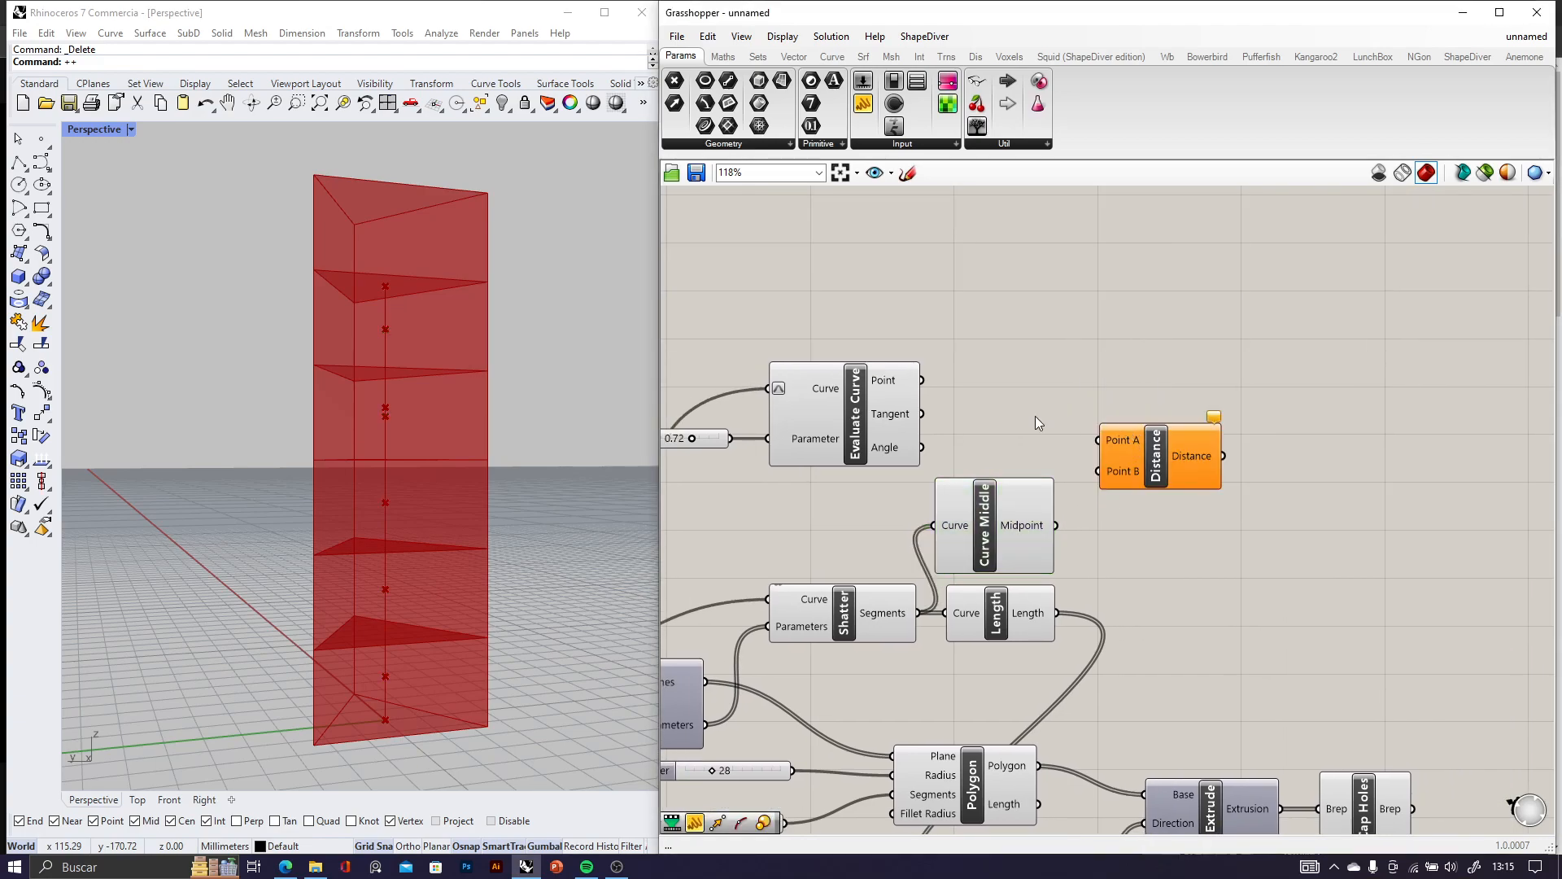
left_click_drag(922, 380, 1196, 428)
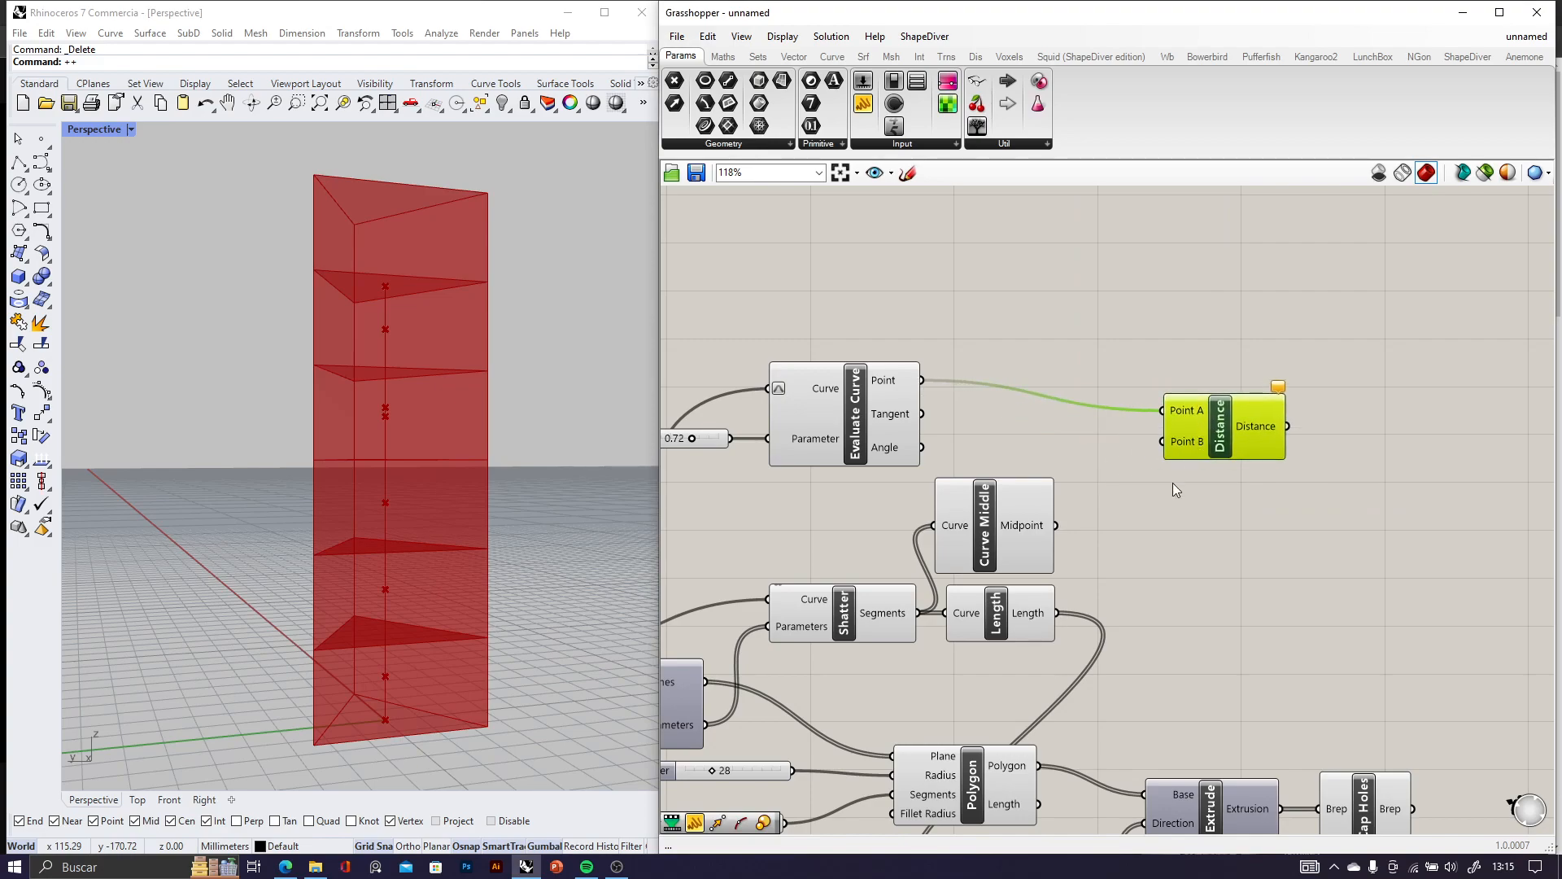
left_click_drag(1057, 525, 1221, 393)
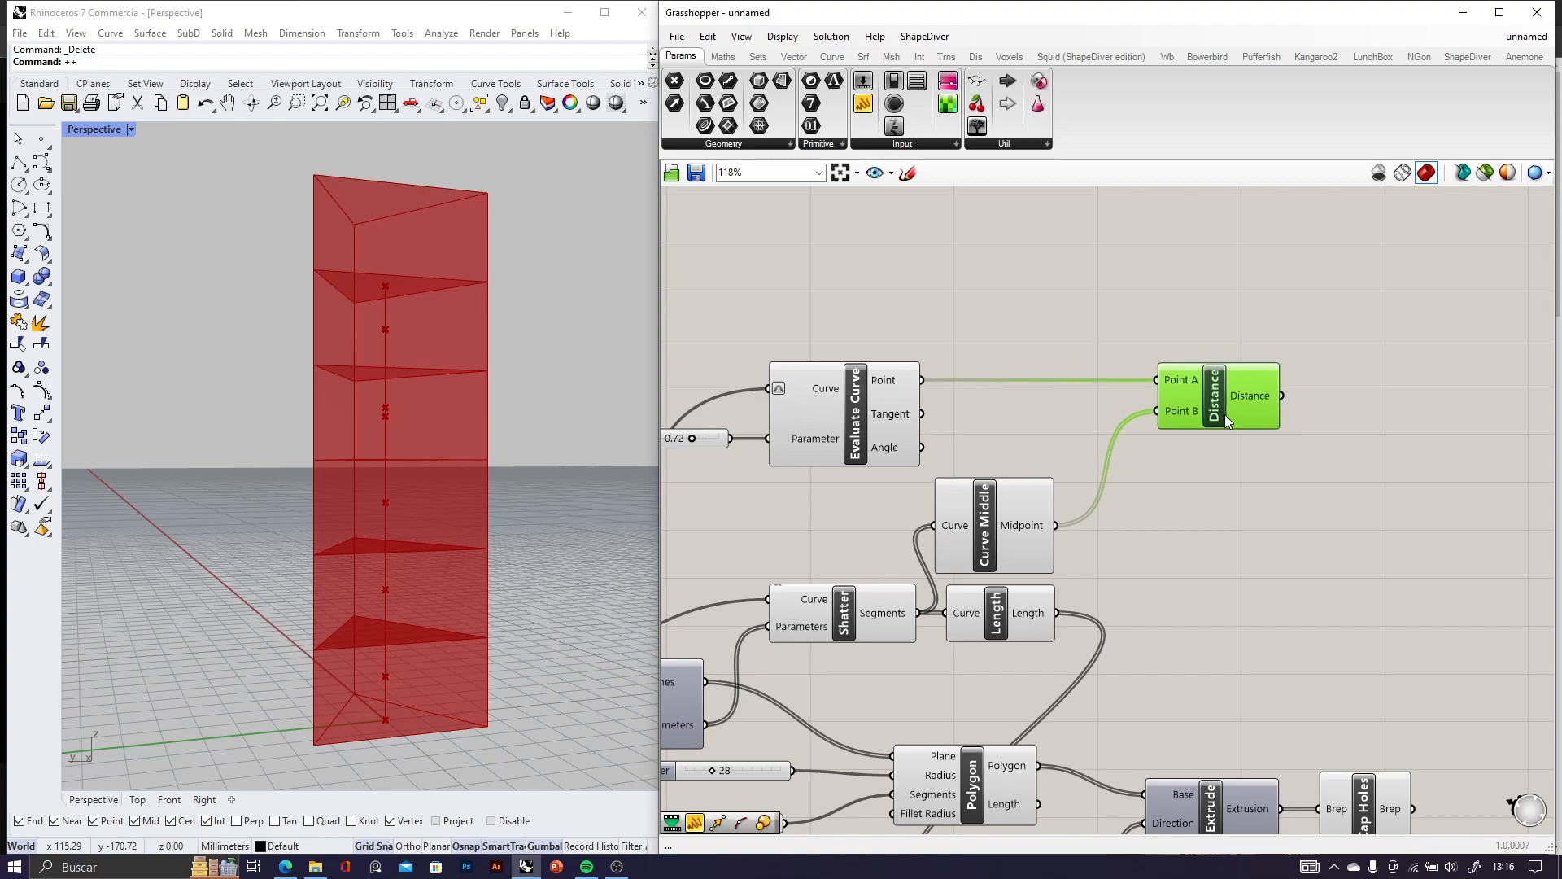
Make room in the definition by moving the Polygon component, its two sliders and the downstream extrusion components farther from Perp Frames
scroll(1233, 453, "down", 5)
scroll(1220, 463, "up", 4)
left_click_drag(1238, 600, 1275, 486)
left_click_drag(871, 544, 1075, 534)
scroll(1076, 534, "down", 4)
scroll(891, 497, "up", 4)
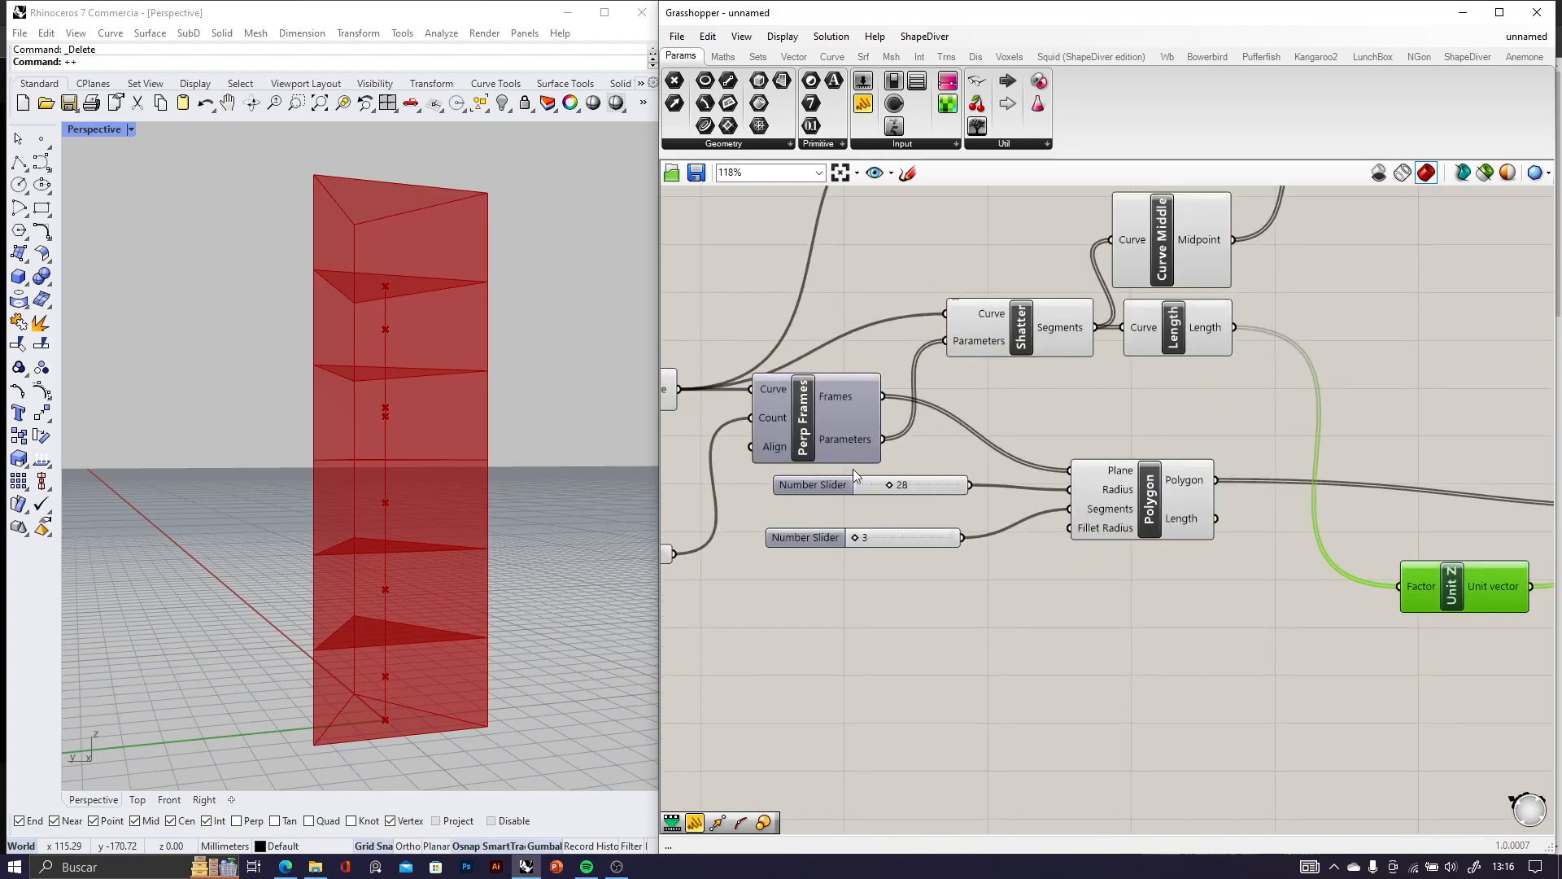
scroll(890, 483, "down", 4)
left_click_drag(1321, 537, 1173, 490)
scroll(1093, 428, "up", 4)
left_click(989, 345)
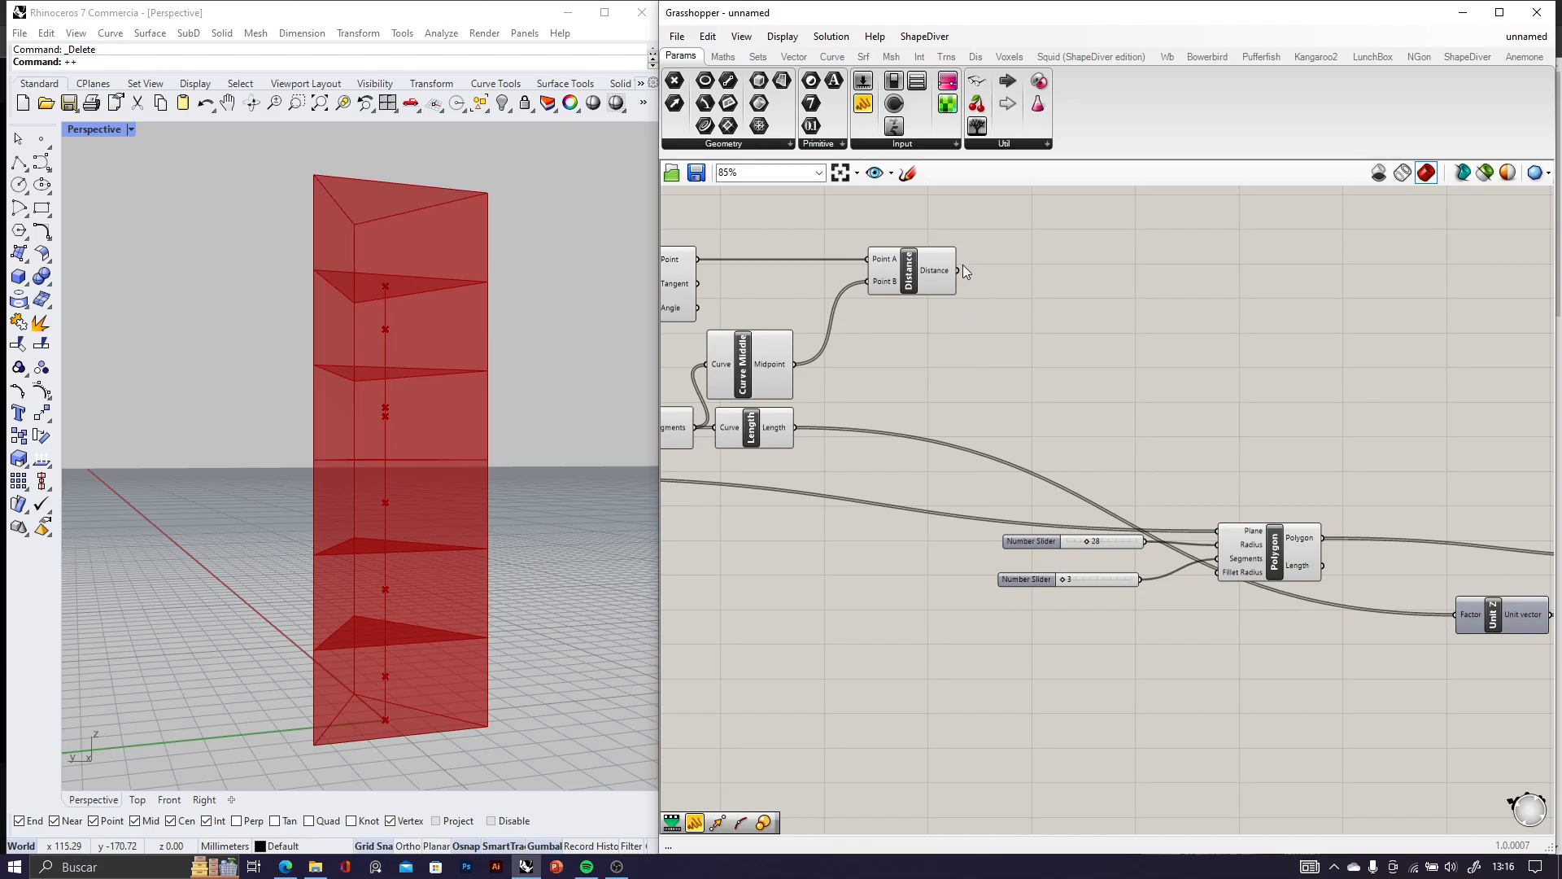
Connect the Distance output to Polygon's Radius input in place of the 28 slider, and align that slider above the Segments slider
left_click_drag(977, 285, 1217, 544)
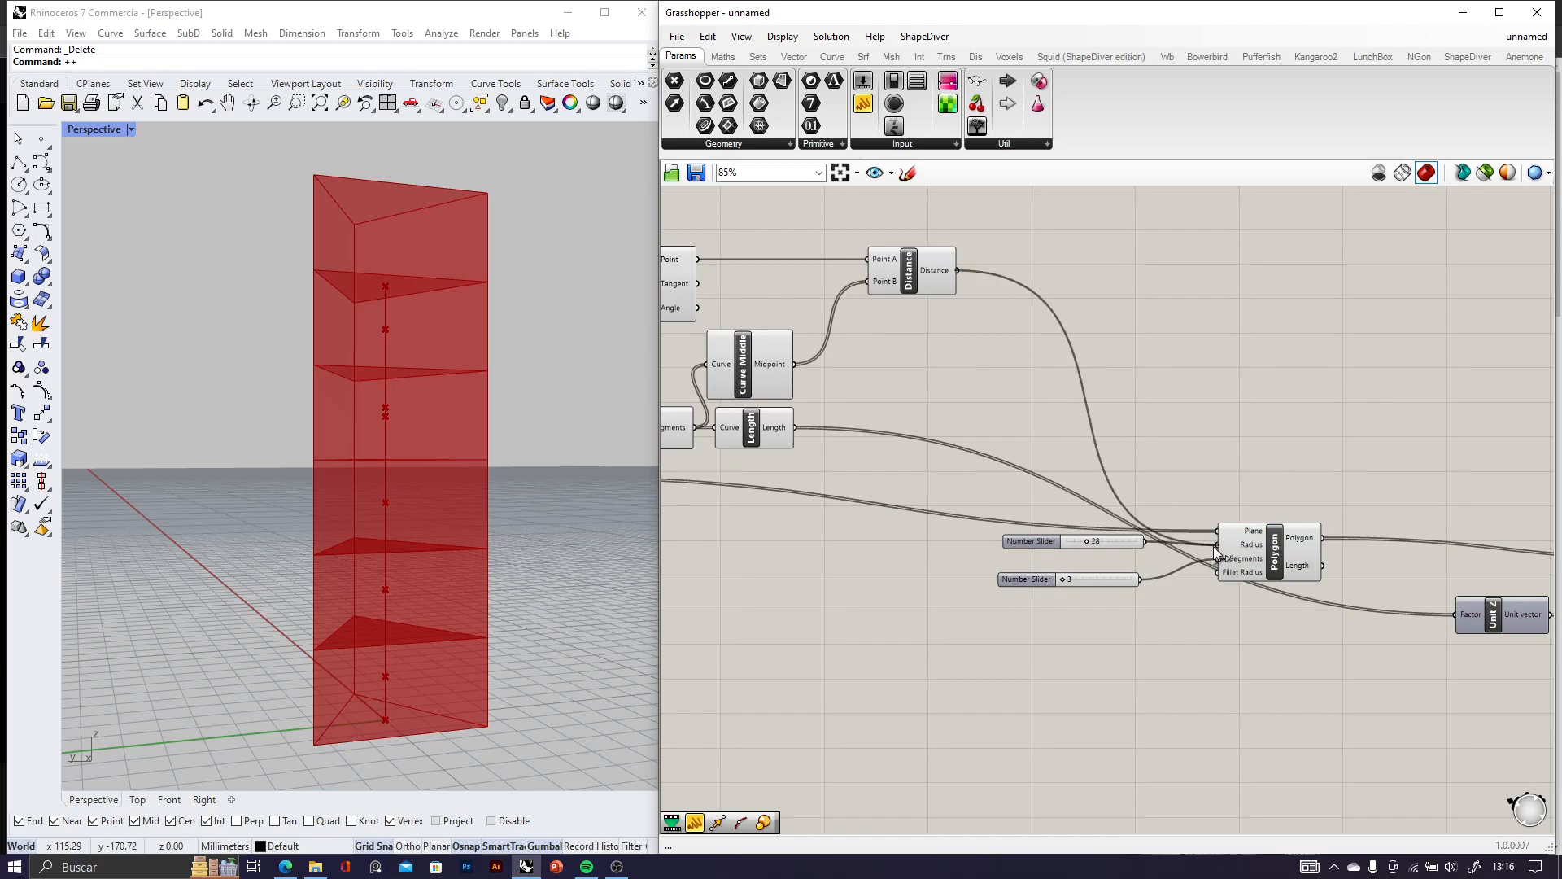
scroll(247, 447, "down", 3)
right_click_drag(252, 446, 339, 423)
scroll(325, 457, "up", 5)
scroll(338, 423, "up", 8)
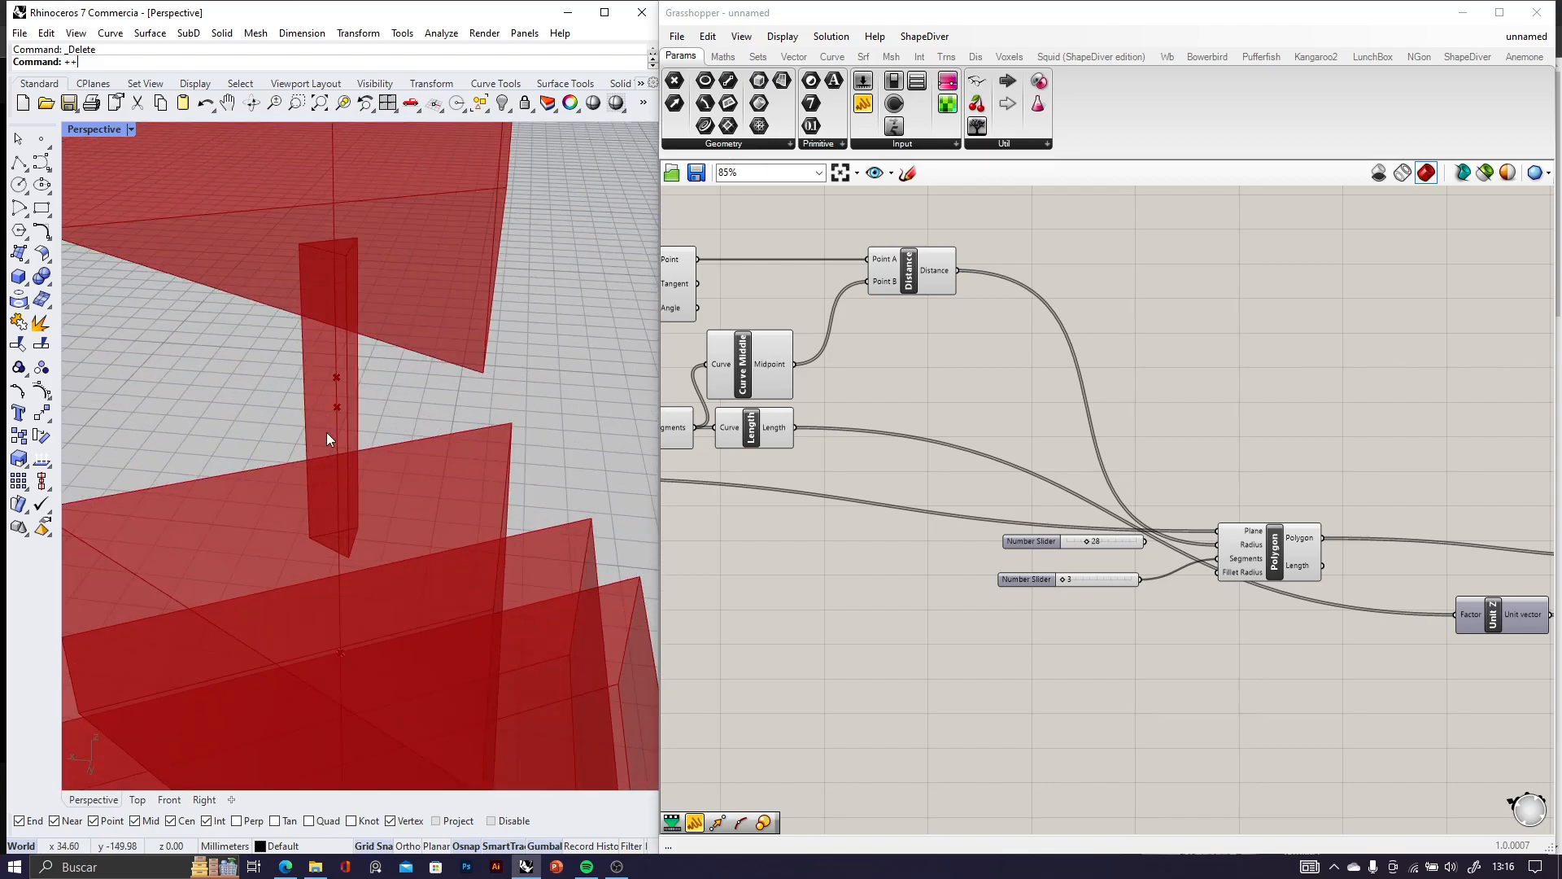
scroll(381, 352, "down", 8)
scroll(381, 351, "down", 5)
right_click_drag(346, 530, 407, 510)
scroll(417, 529, "up", 4)
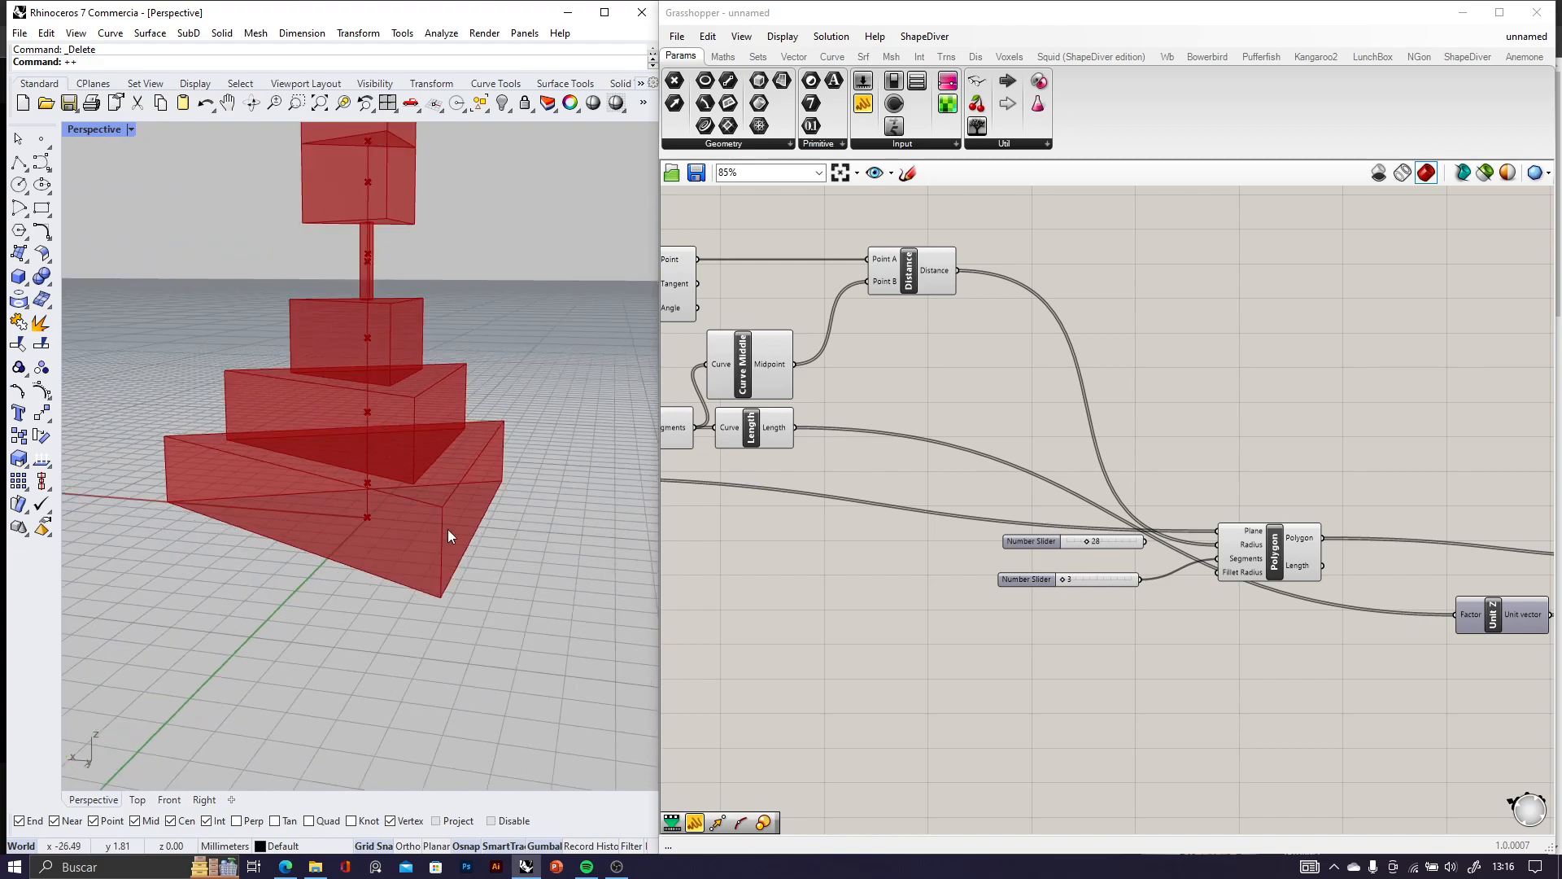
scroll(1107, 550, "up", 3)
left_click_drag(1096, 534, 1087, 554)
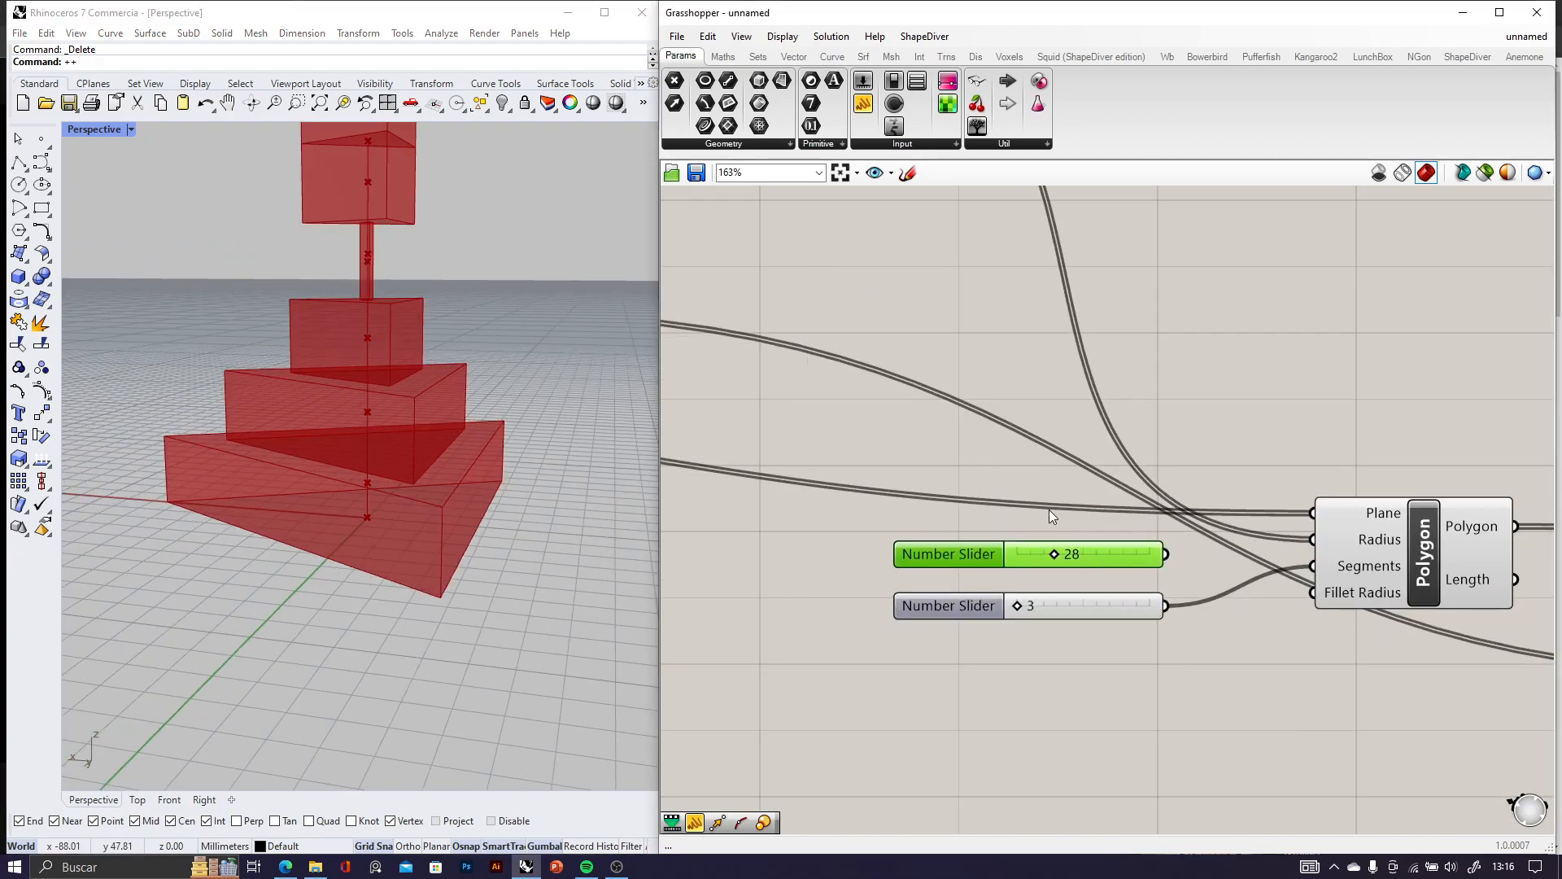
Add a Panel, connect the Distance output to it, and enlarge it to show all the distance values
scroll(1078, 562, "down", 3)
scroll(1077, 564, "up", 2)
scroll(1077, 563, "down", 2)
scroll(929, 266, "up", 4)
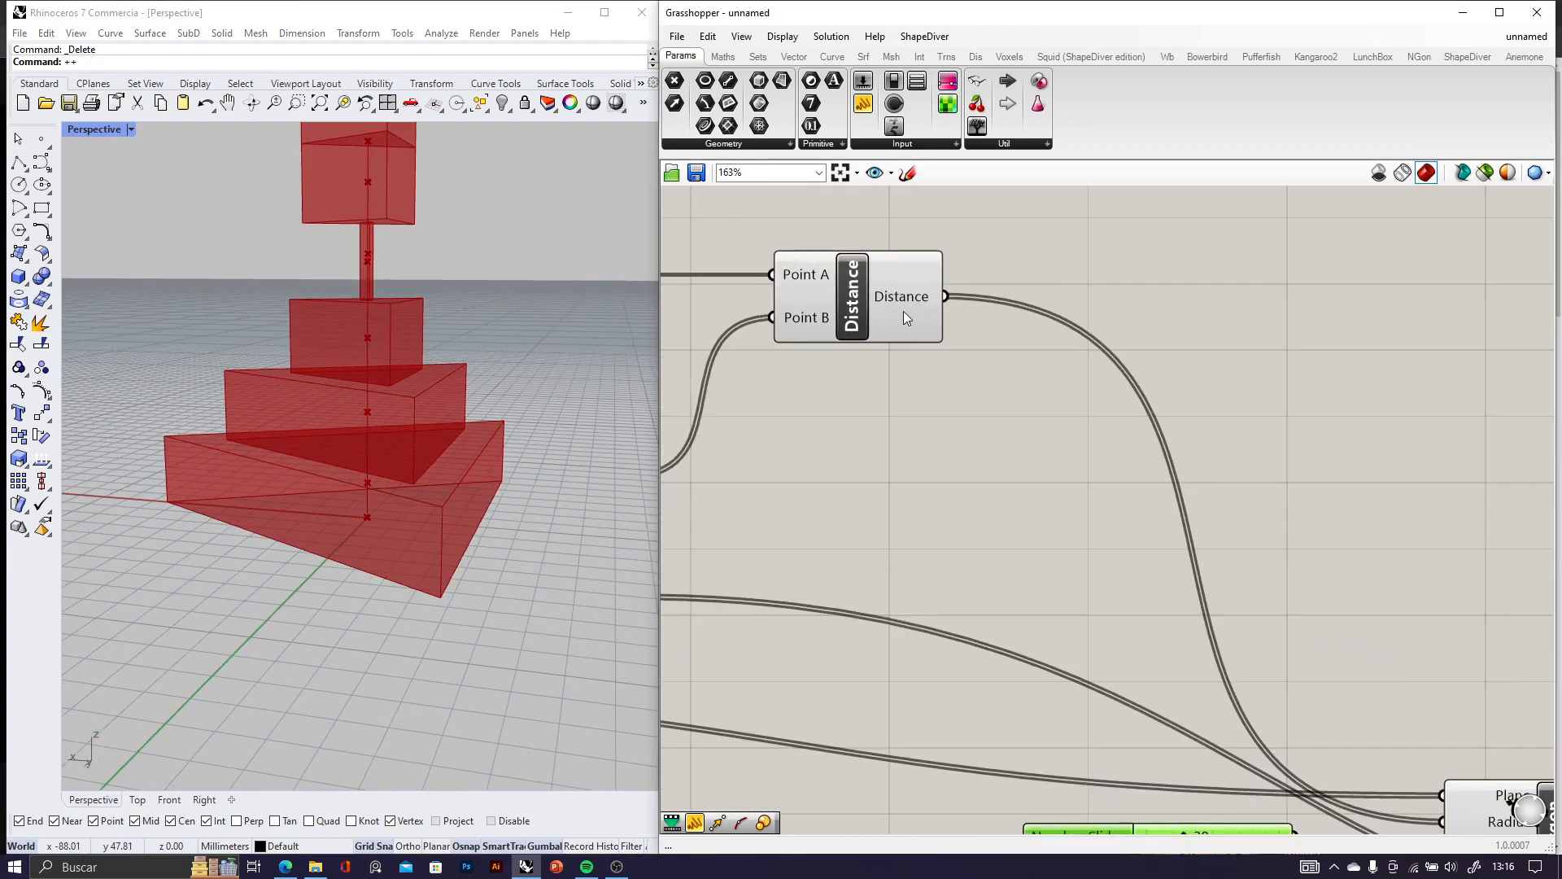
double_click(1210, 397)
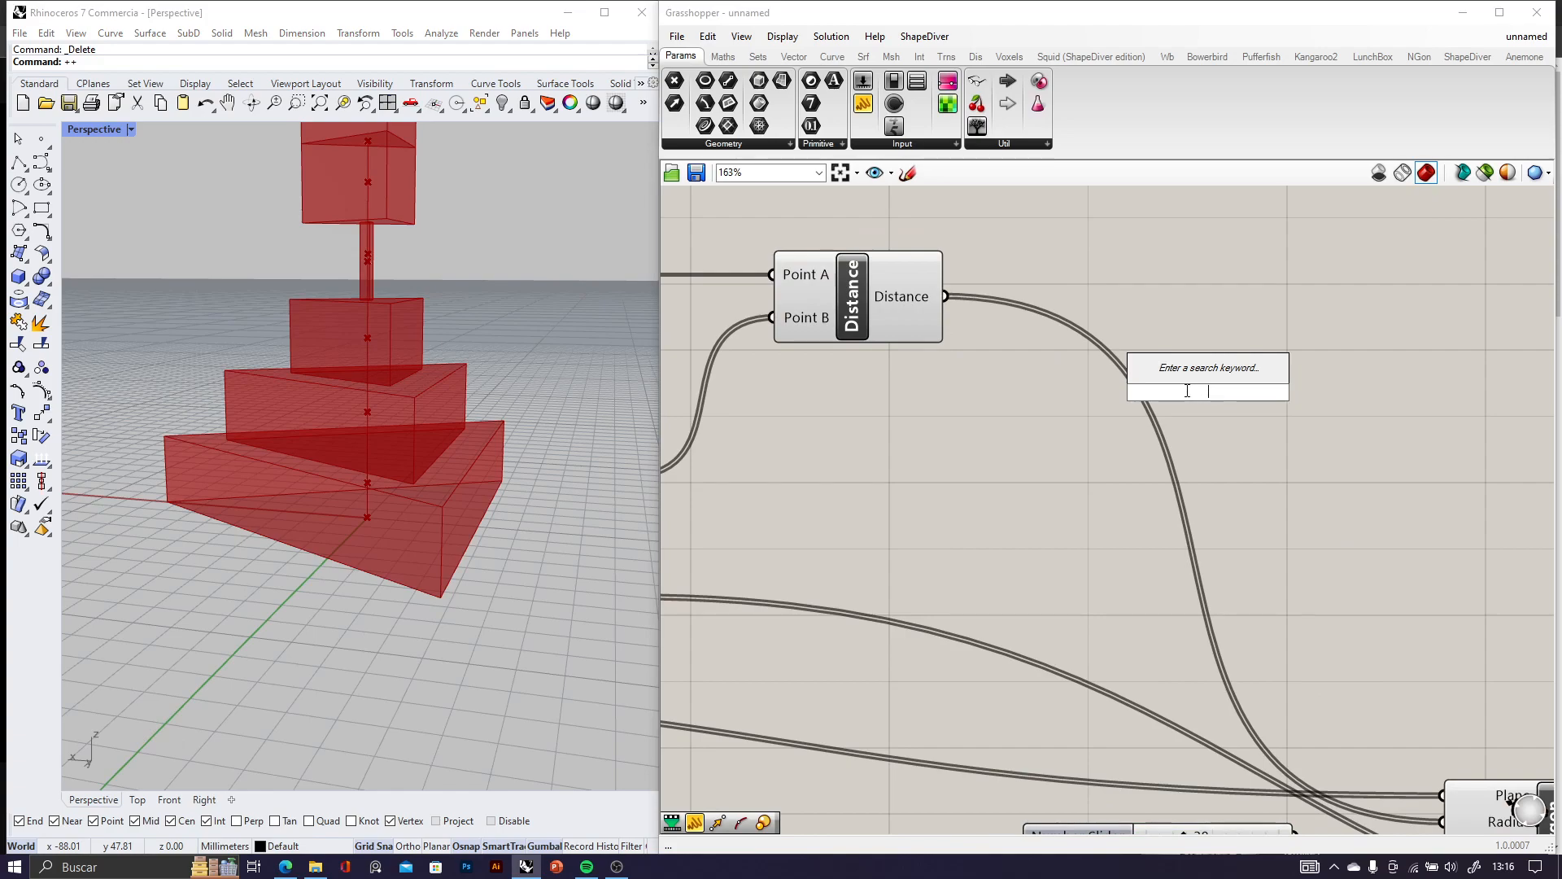
type("pane")
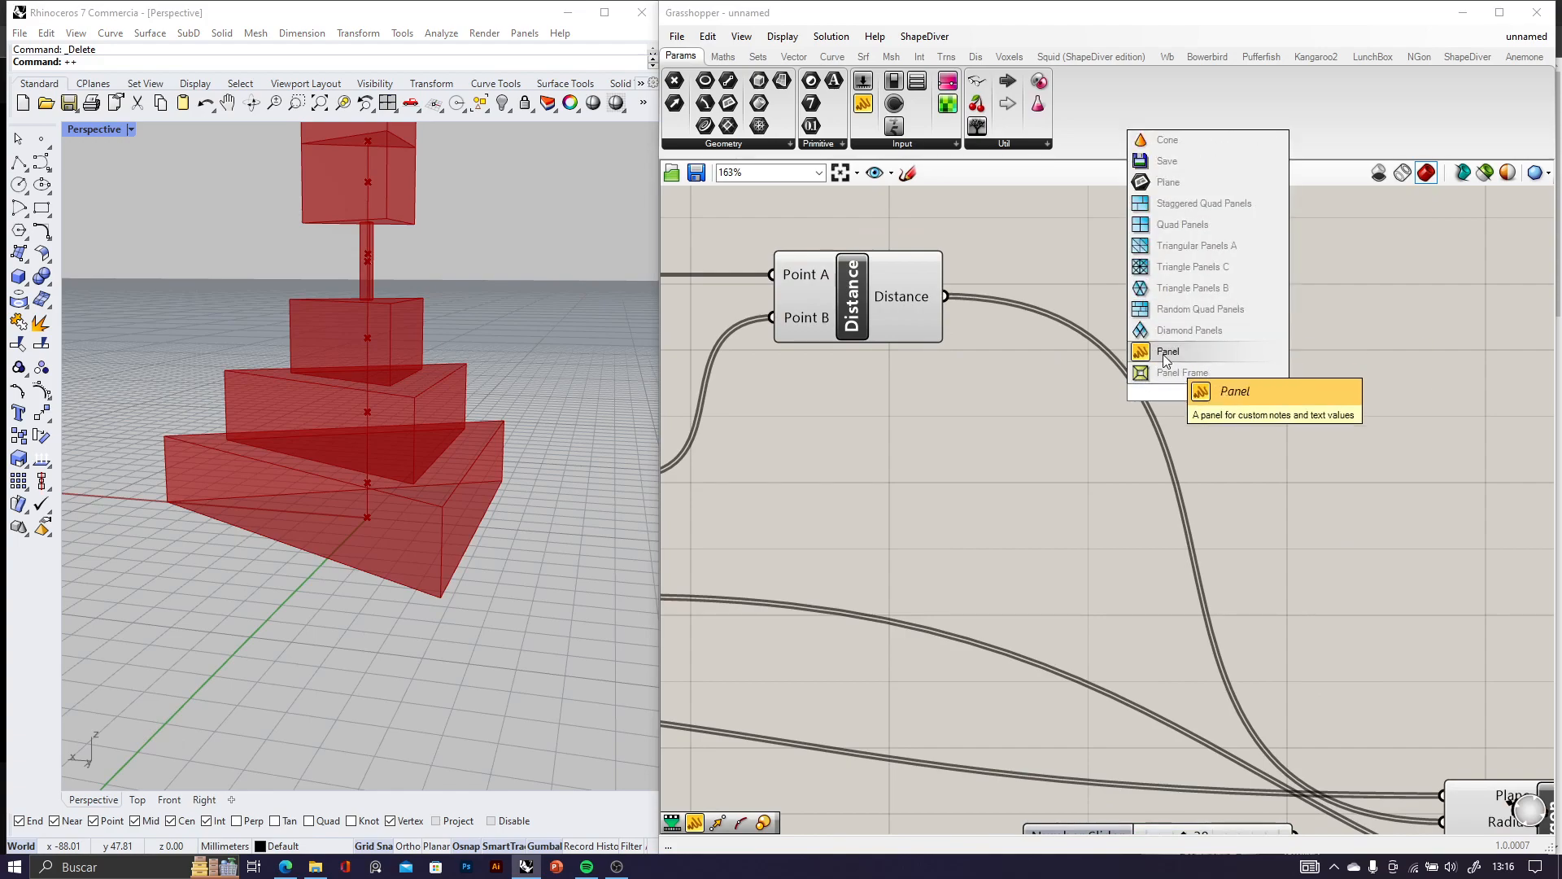
left_click(1169, 351)
left_click_drag(947, 297, 1093, 418)
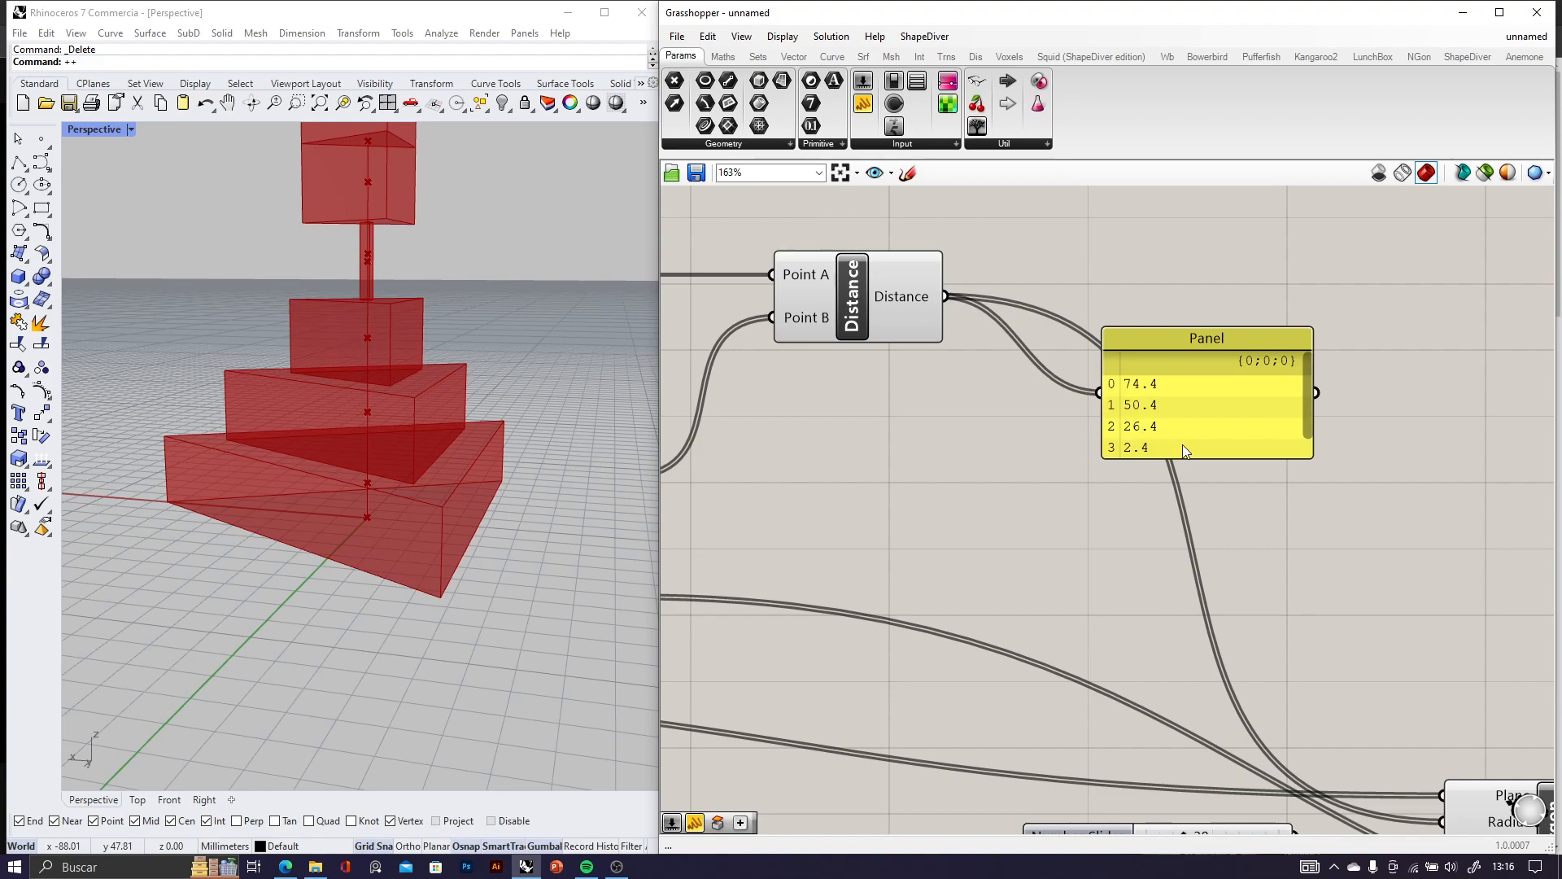
mouse_move(1177, 458)
left_mouse_down()
mouse_move(1164, 589)
mouse_move(1188, 436)
left_mouse_up()
Compare the listed distances with the tower's block sizes, and delete the Panel
scroll(1188, 437, "down", 5)
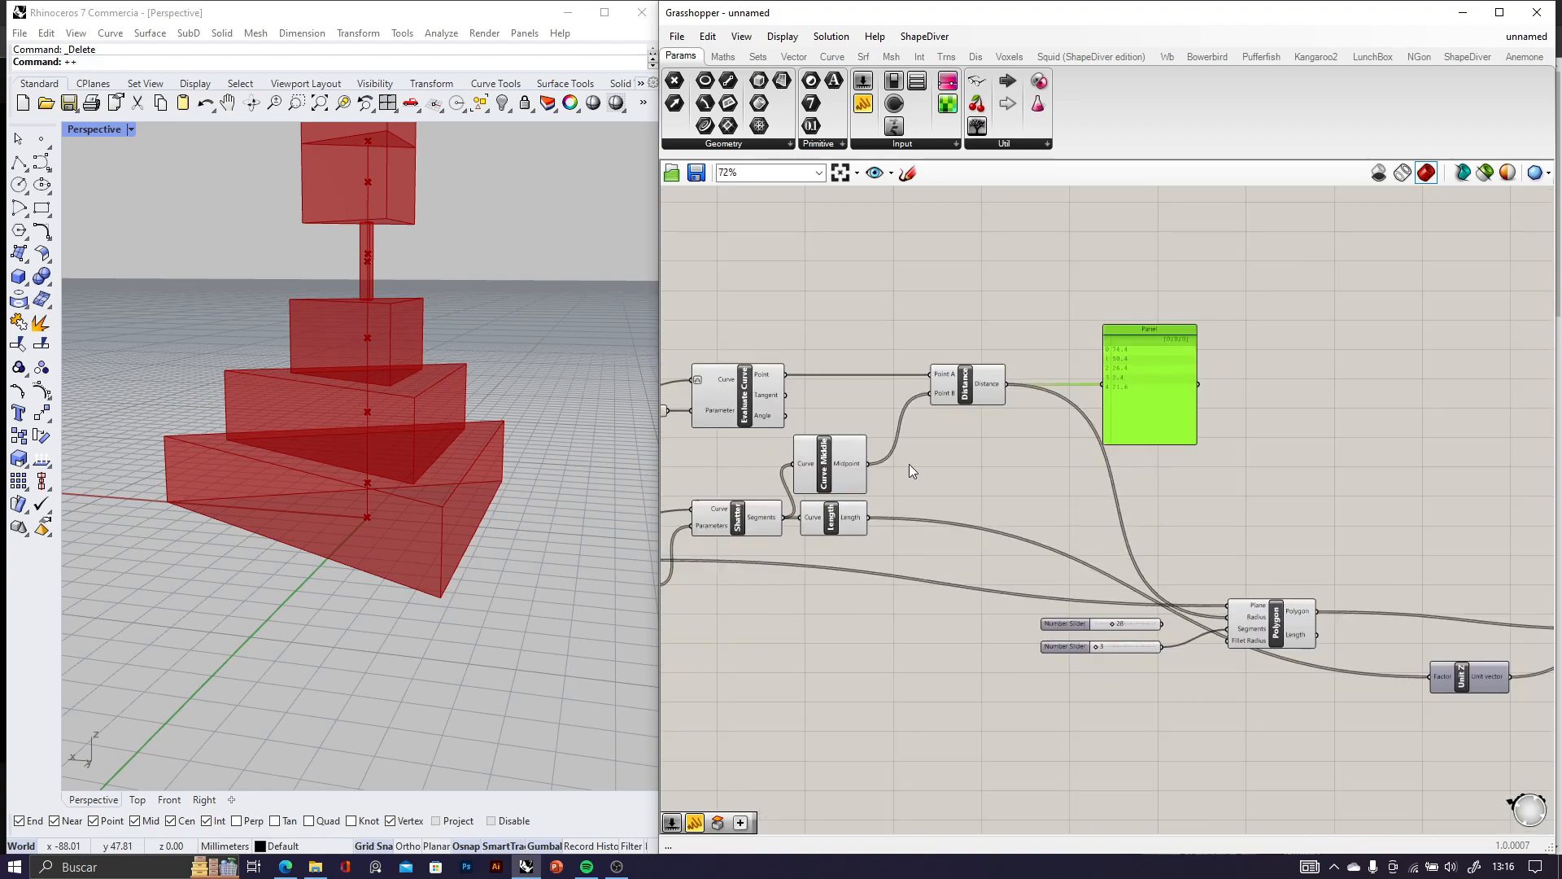
right_click_drag(915, 466, 1214, 458)
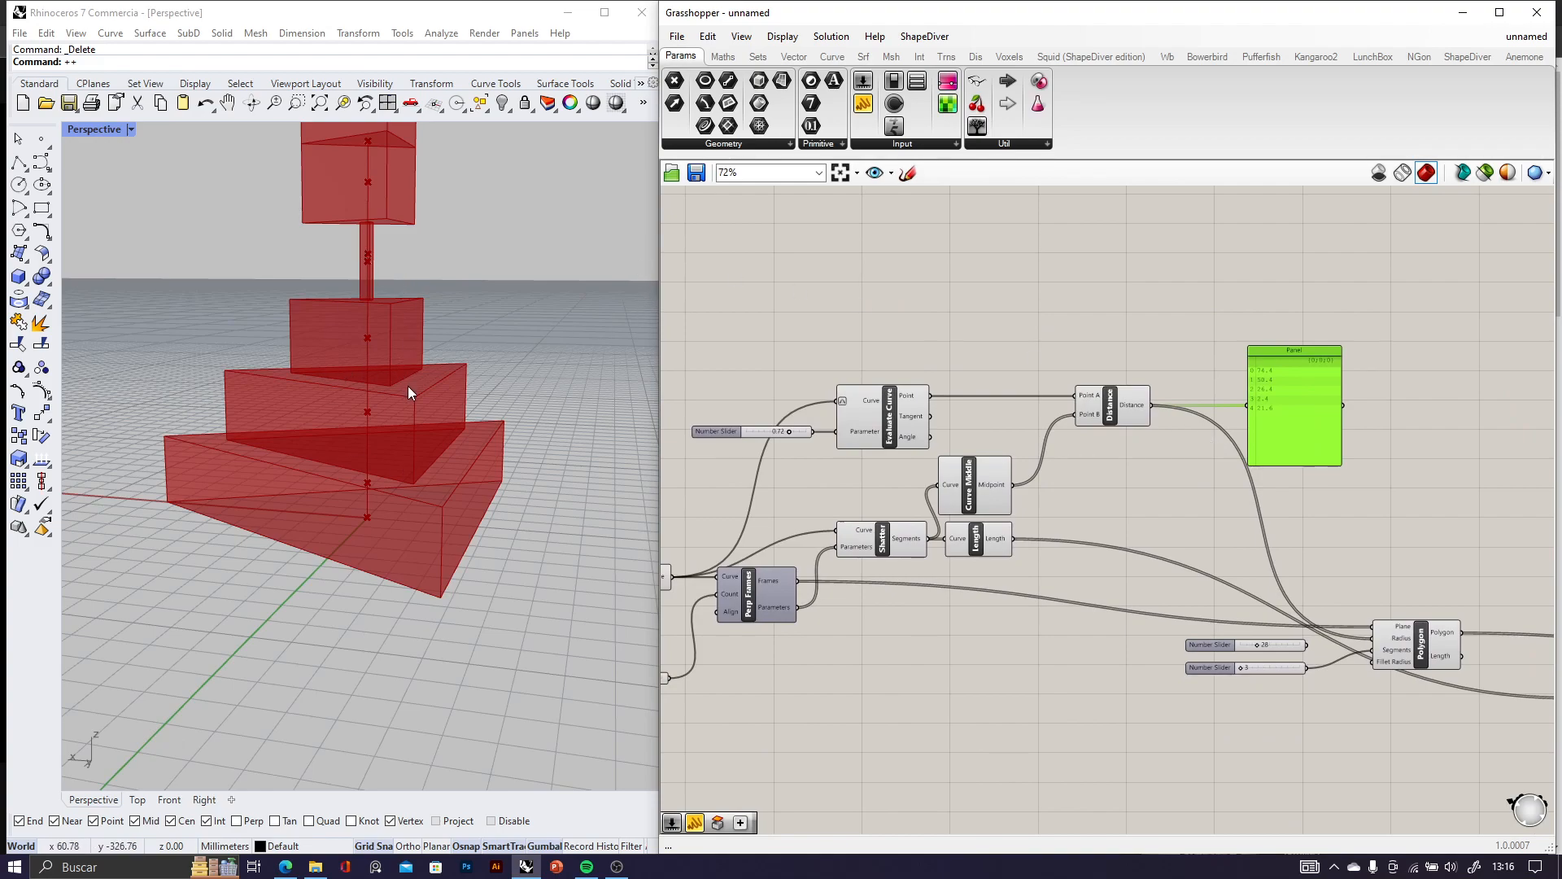
scroll(400, 383, "down", 3)
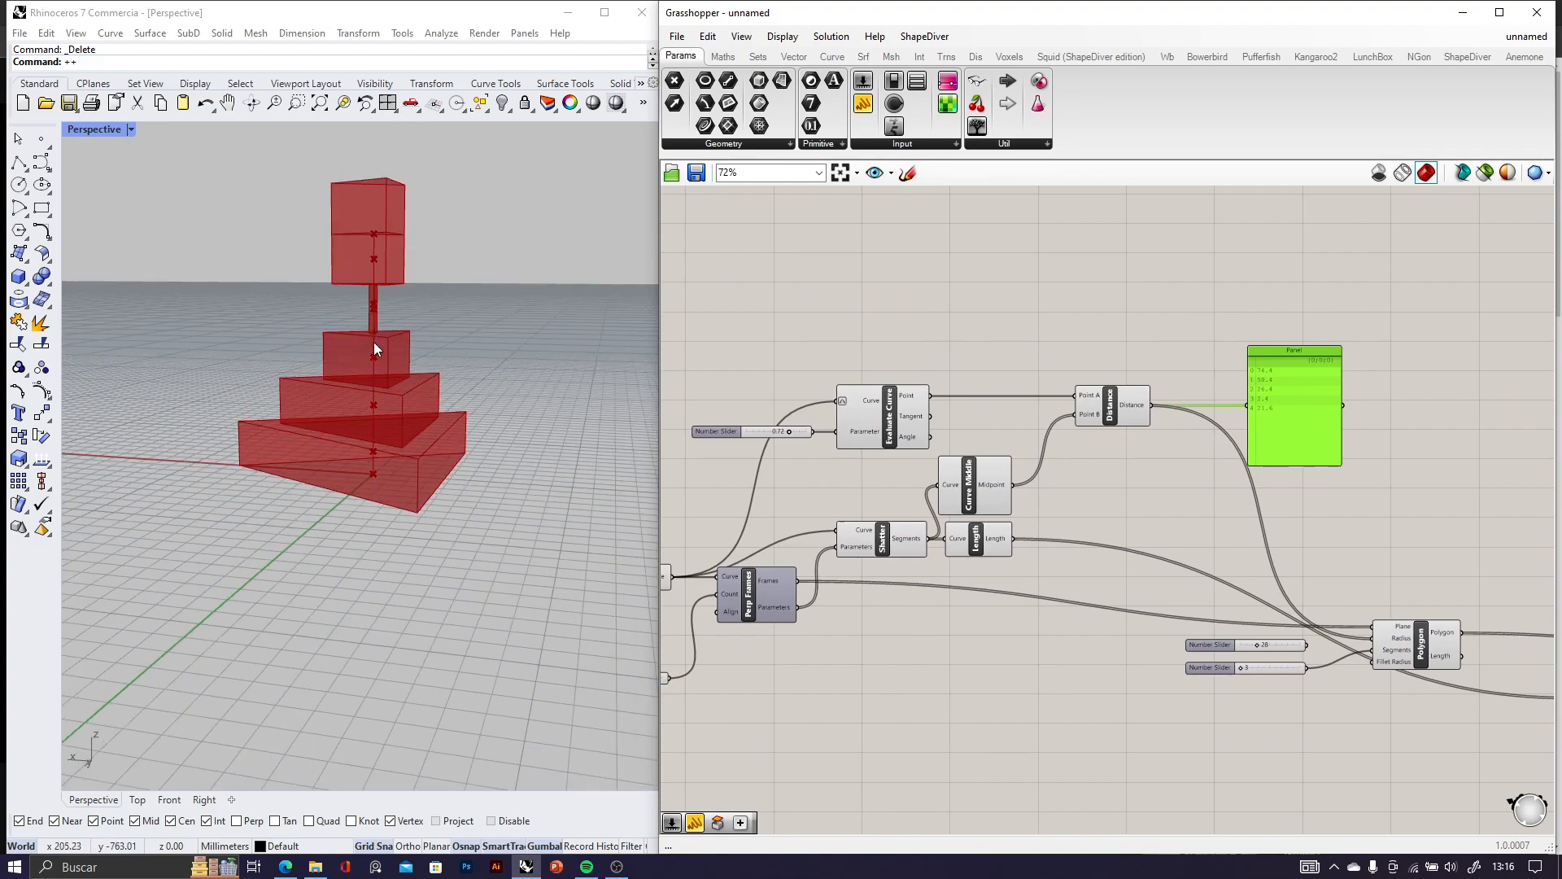
scroll(373, 344, "up", 4)
scroll(1281, 440, "up", 3)
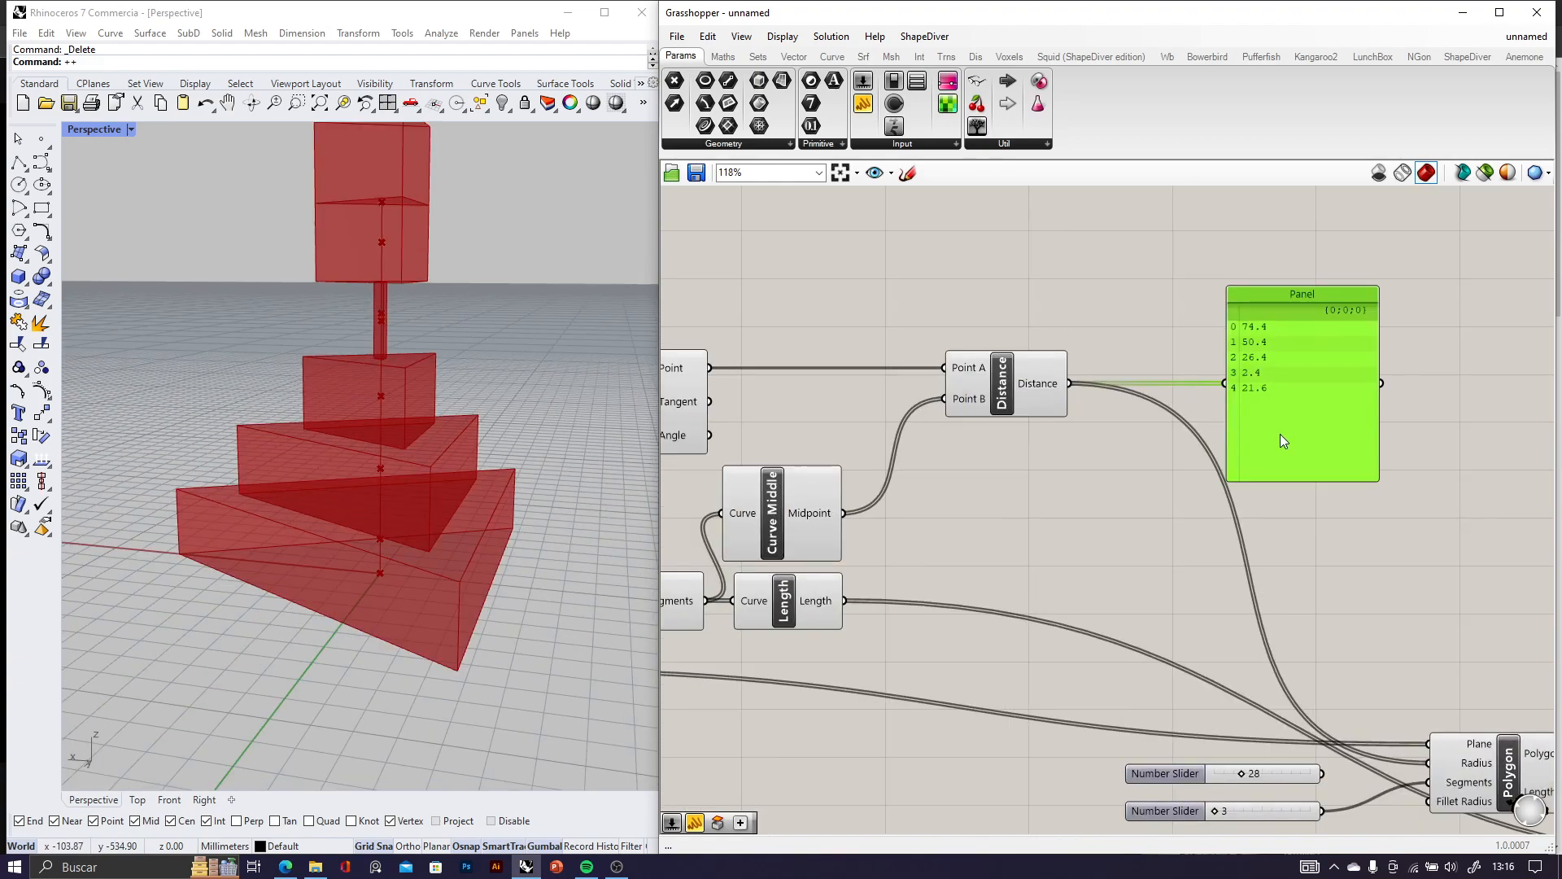
key("Delete")
Add a Remap Numbers component beside the Distance component's output
right_click_drag(1236, 529, 1023, 276)
scroll(1059, 480, "up", 4)
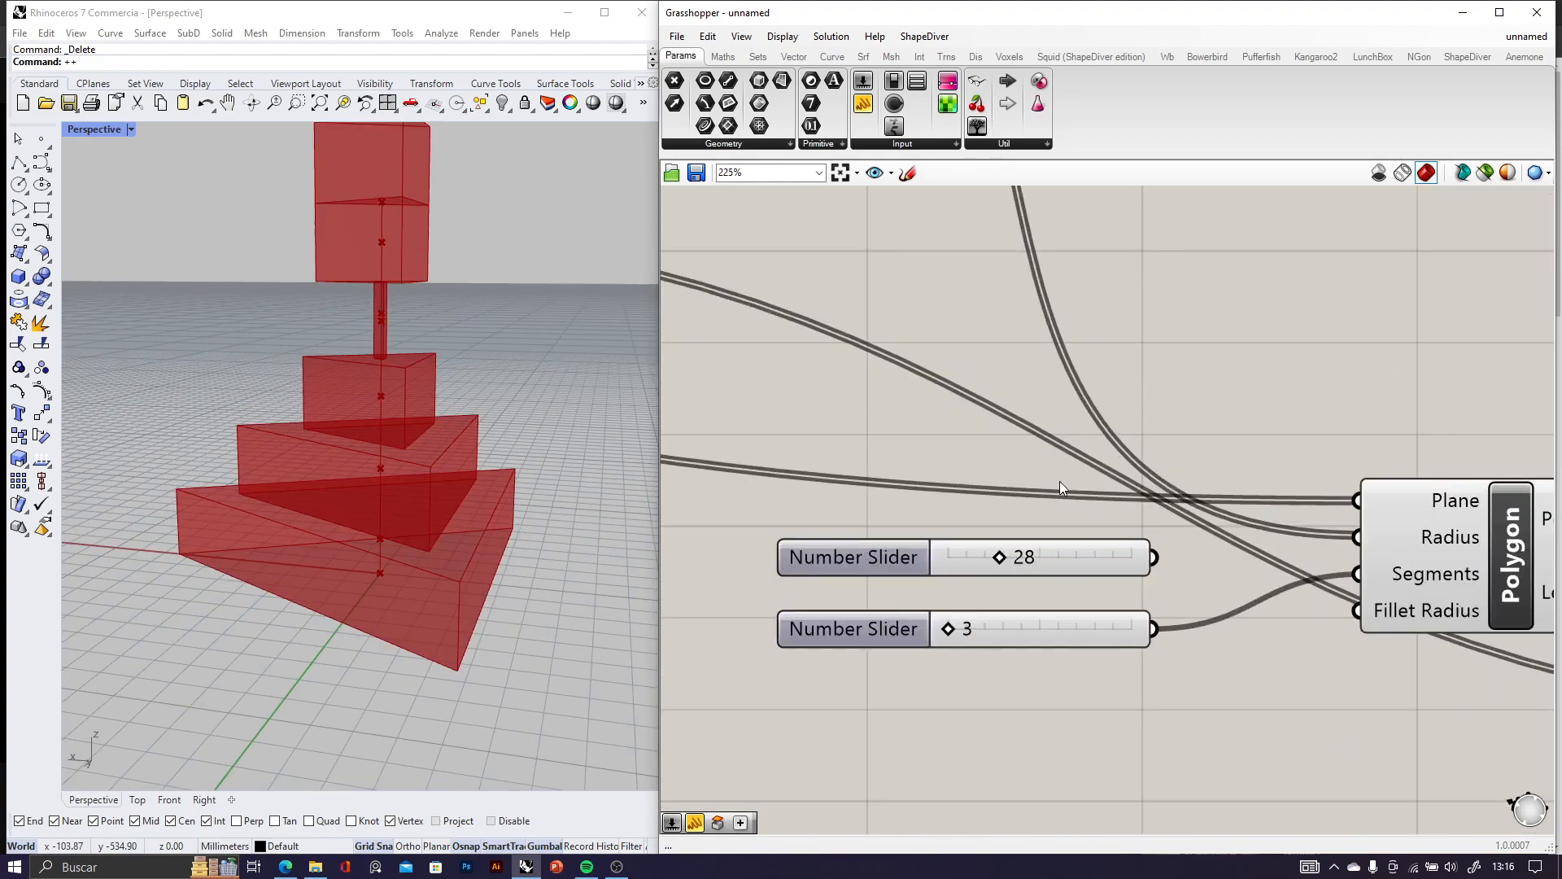
scroll(1037, 562, "down", 3)
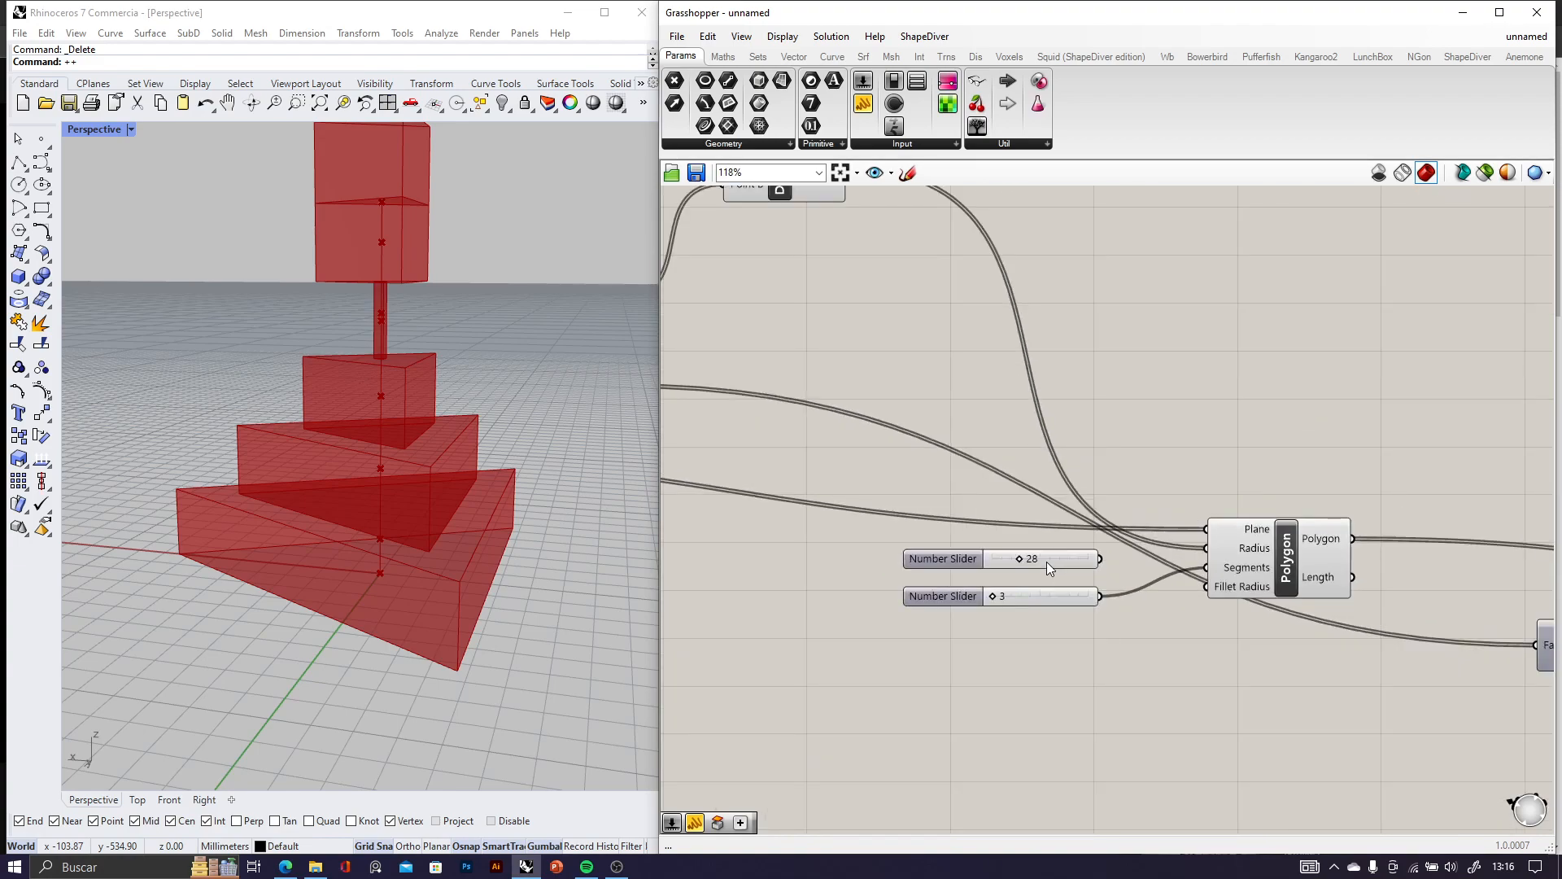
scroll(1046, 561, "up", 4)
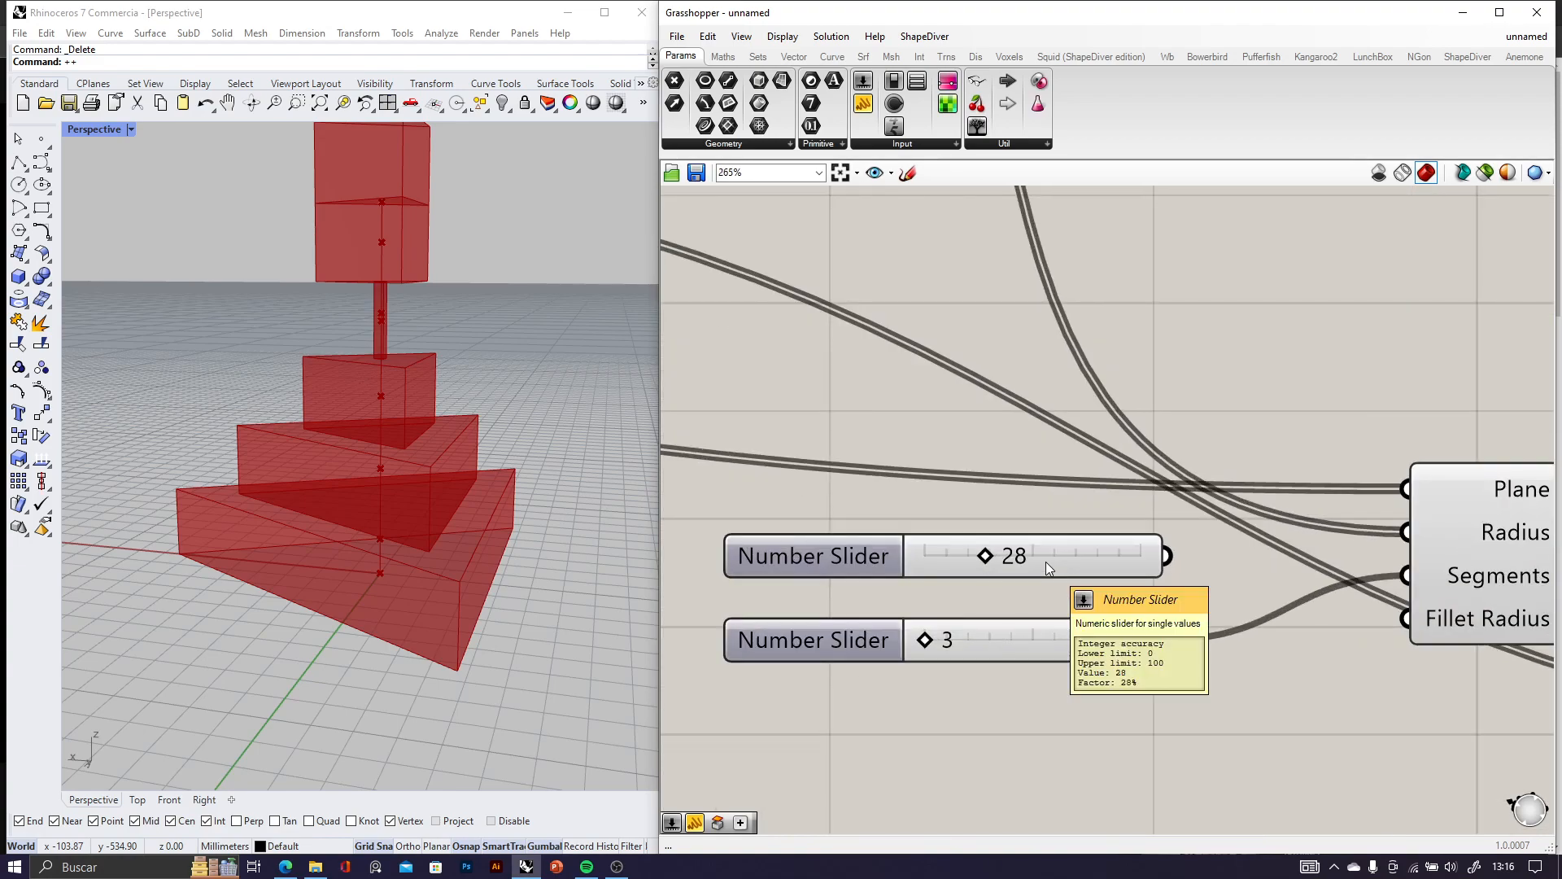
scroll(1014, 578, "down", 5)
right_click_drag(1013, 578, 1018, 635)
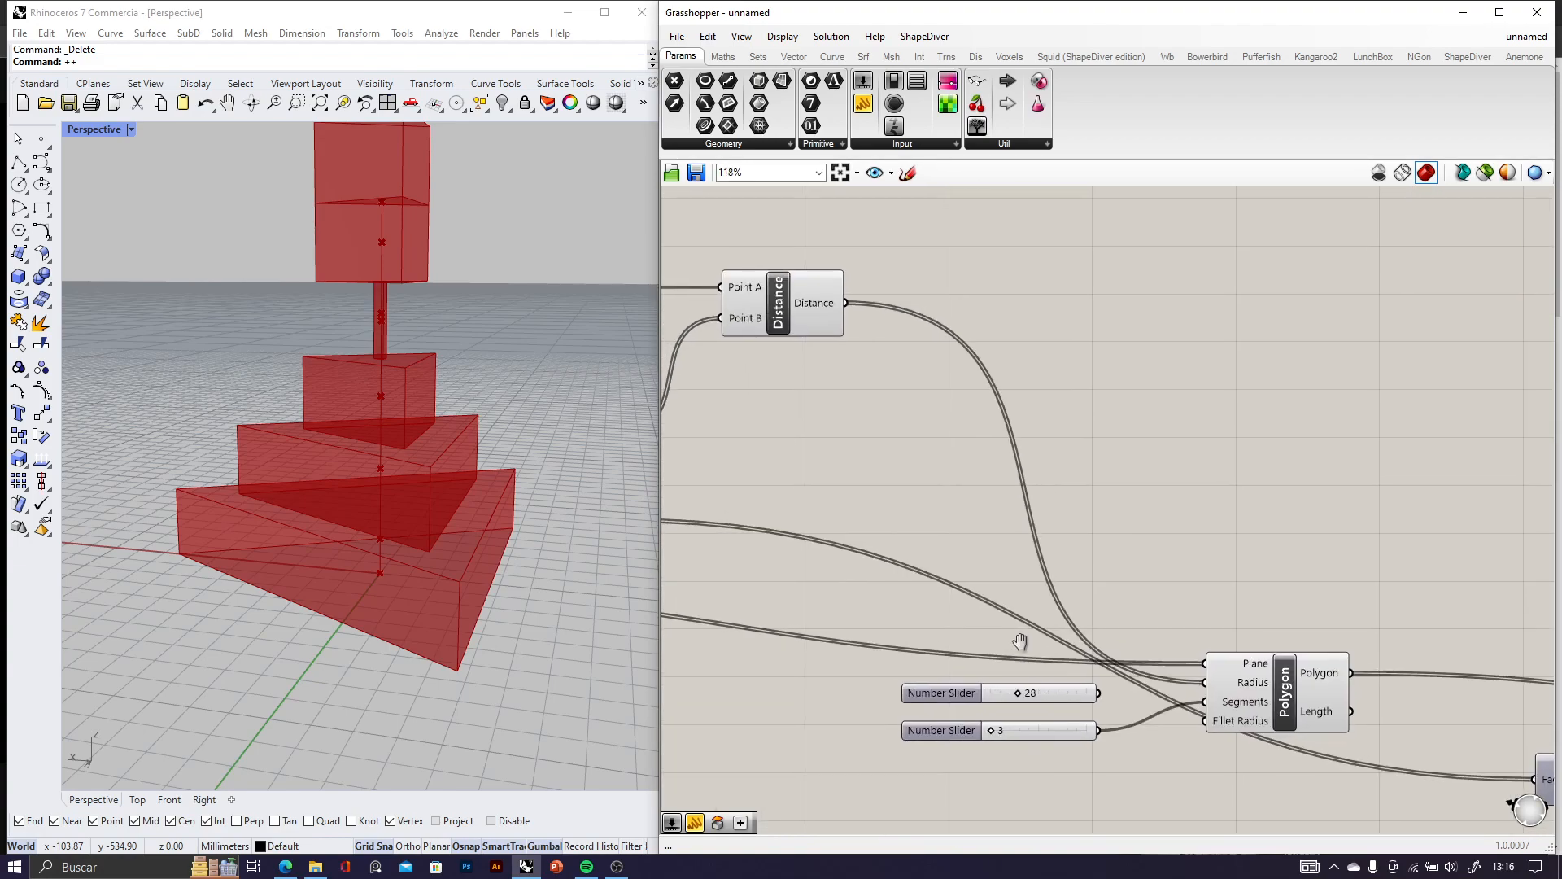
scroll(806, 324, "up", 4)
right_click_drag(1143, 366, 1099, 357)
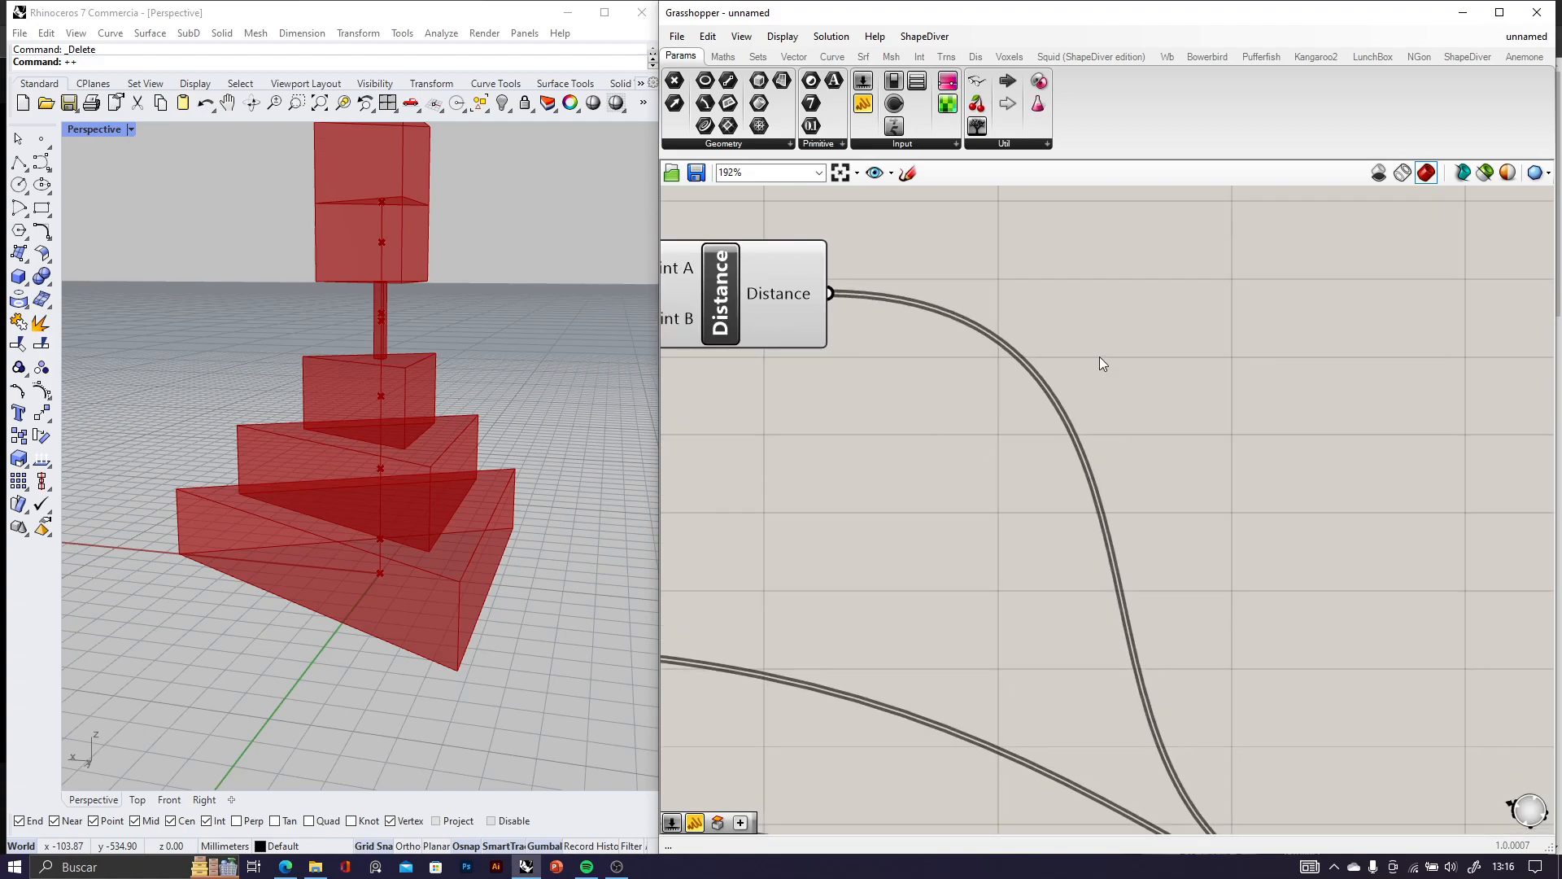
double_click(1100, 358)
type("rema")
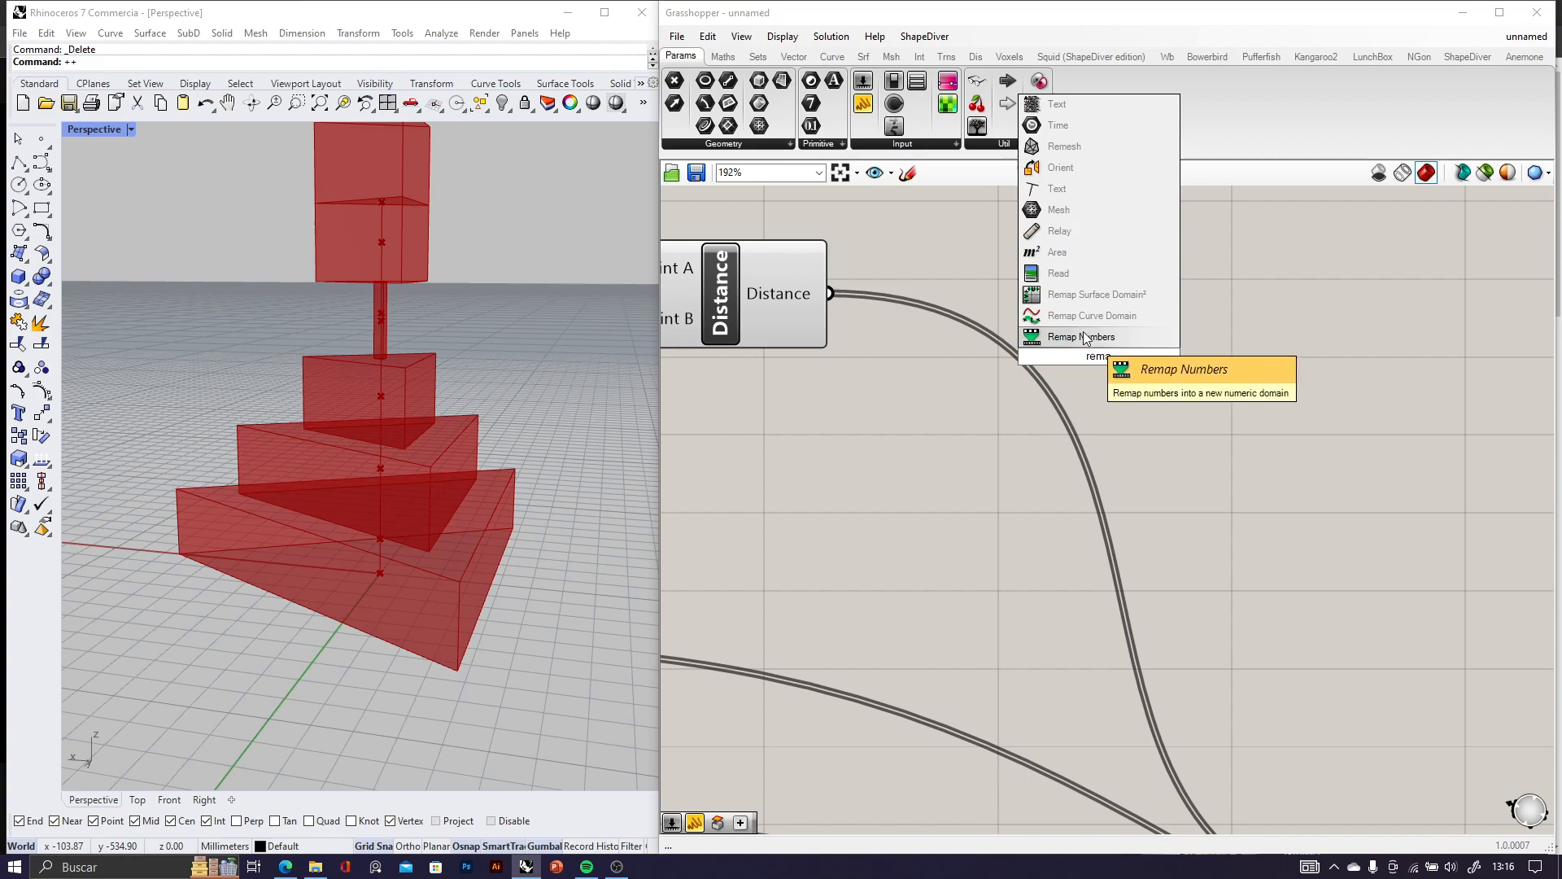
left_click(1082, 335)
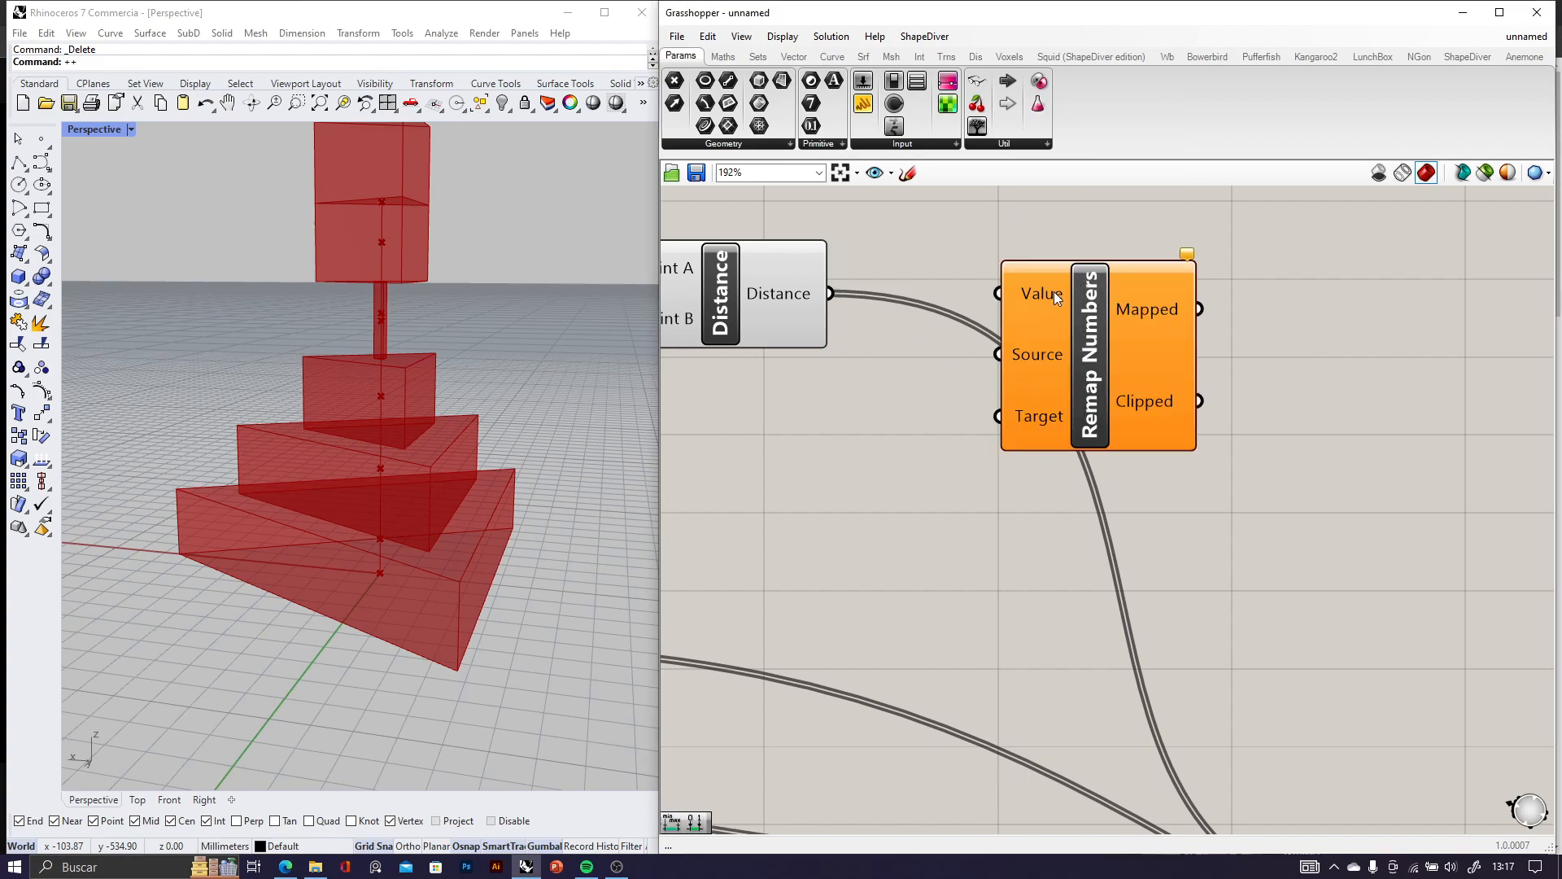
Connect the Distance output to Remap Numbers' Value input, move Remap Numbers farther along, and add a Bounds component before it
left_click_drag(829, 294, 999, 293)
left_click_drag(1072, 338, 1276, 334)
double_click(959, 438)
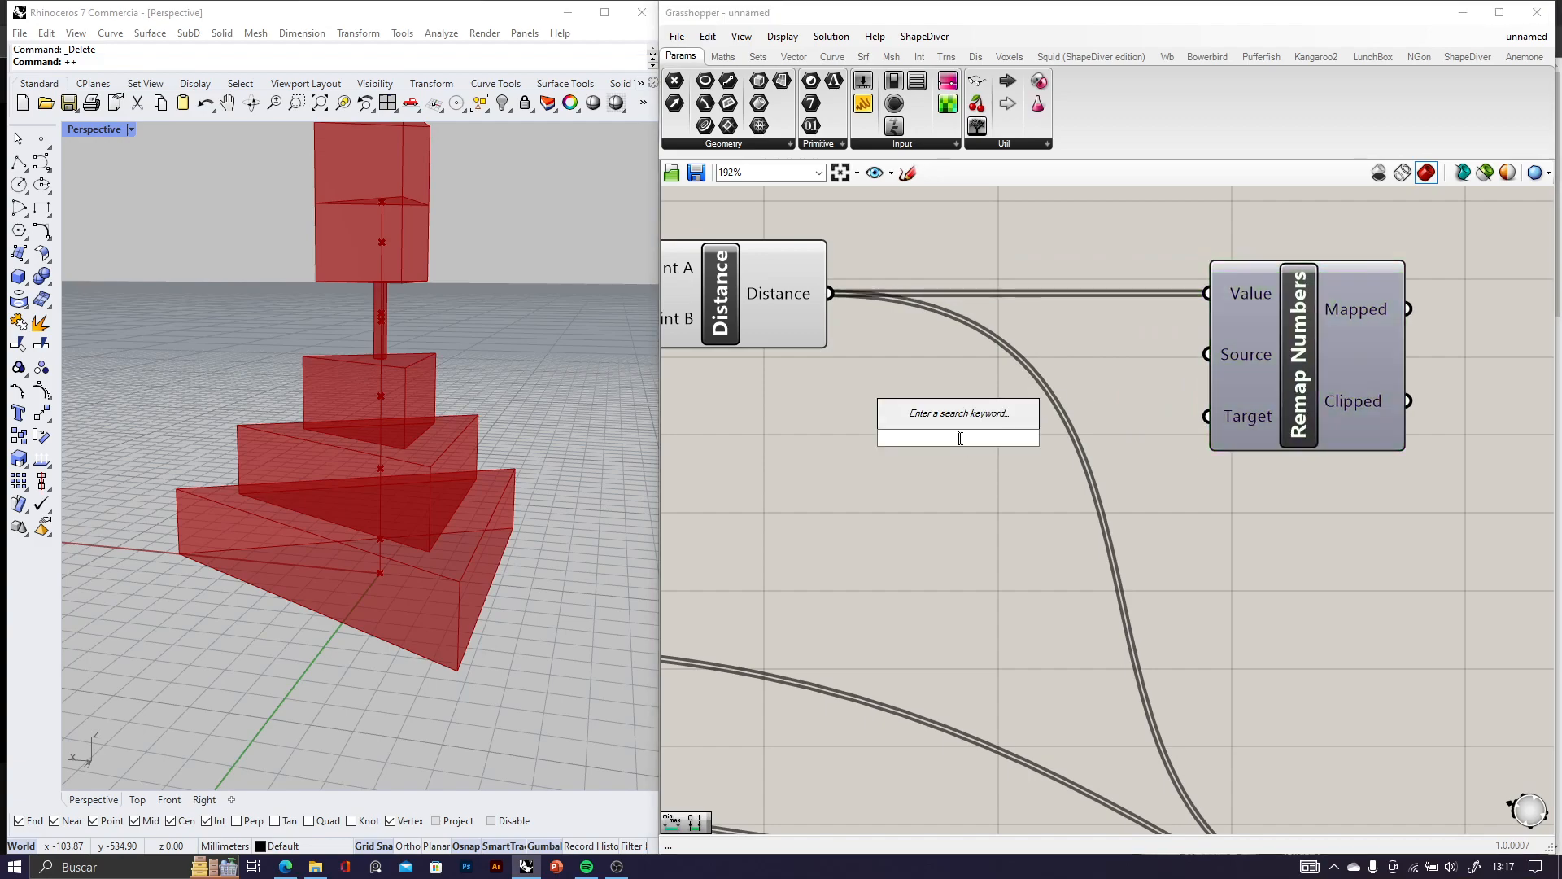
type("bounds")
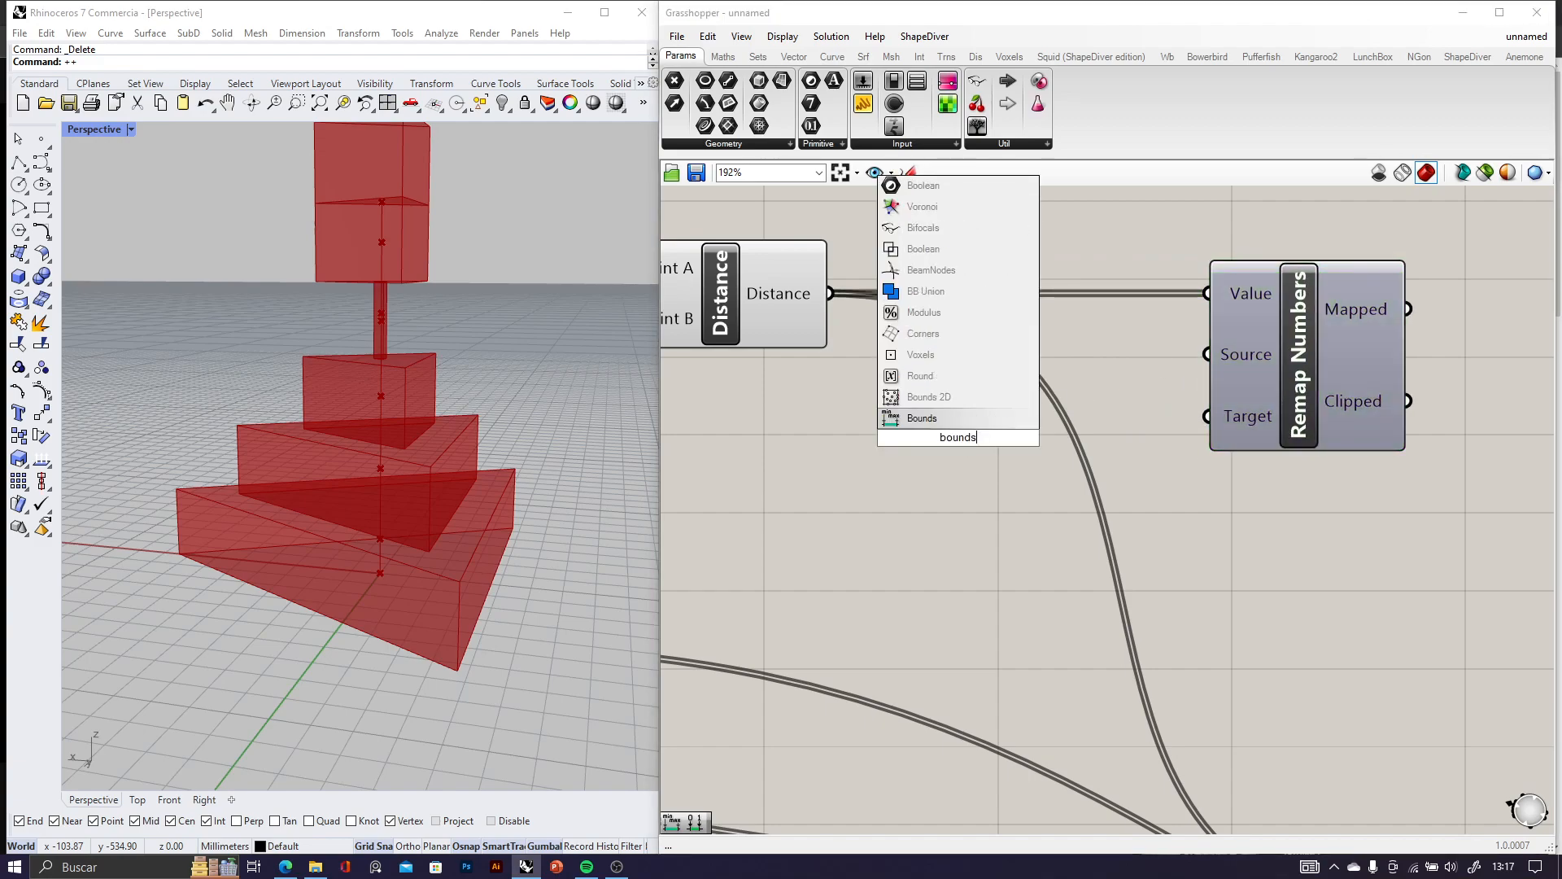
left_click(944, 416)
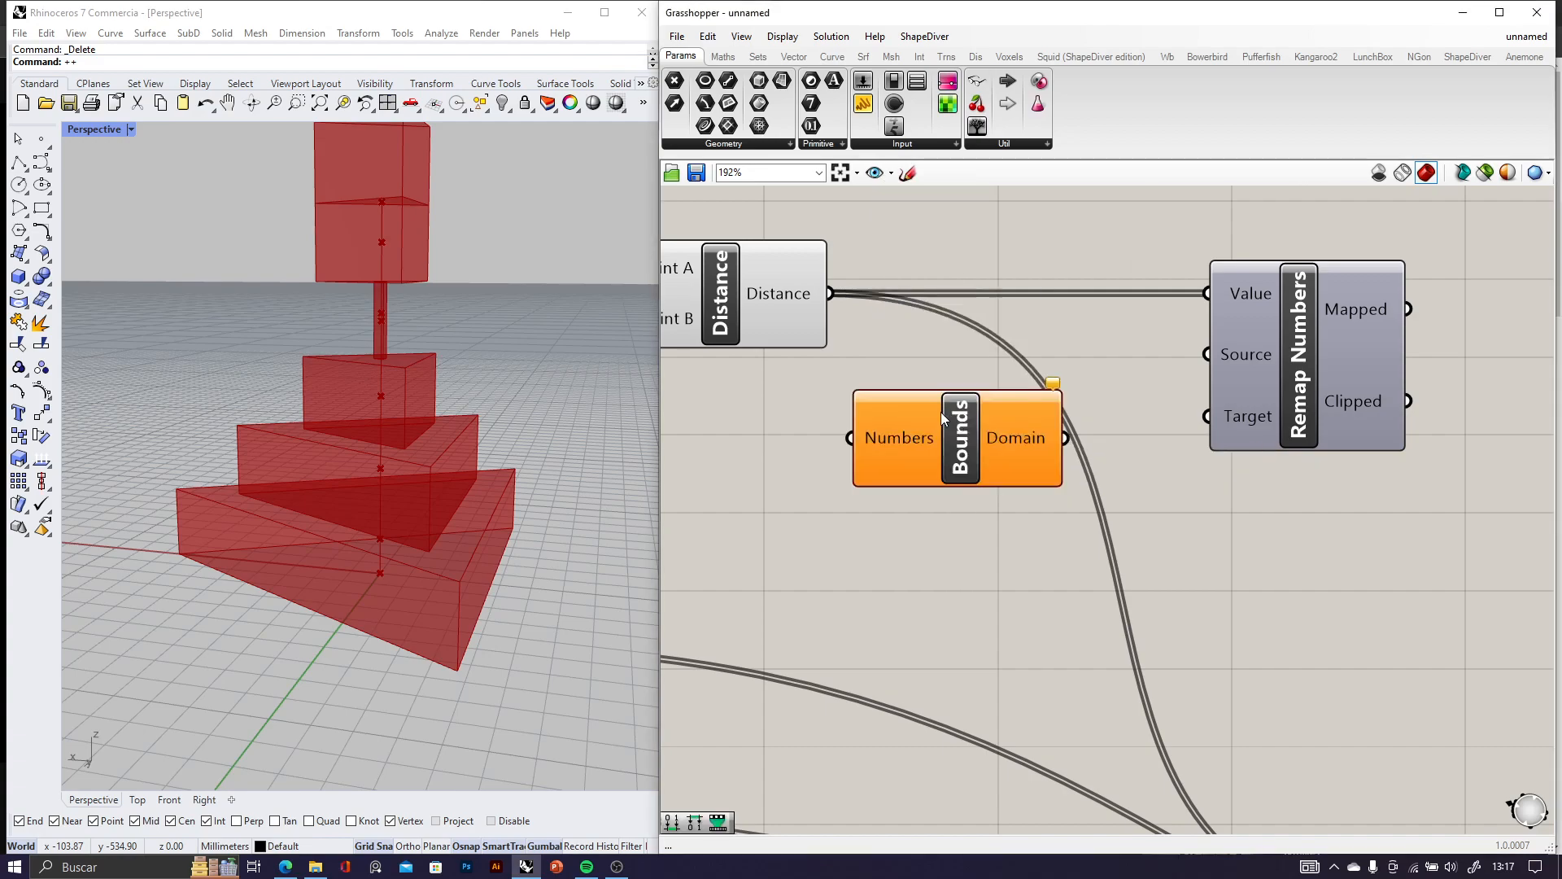
Feed Distance into Bounds' Numbers input, connect Bounds' Domain output to Remap Numbers' Source, and place Bounds between the two components
left_click_drag(838, 297, 861, 431)
left_click_drag(918, 431, 976, 399)
left_click_drag(1122, 406, 1207, 355)
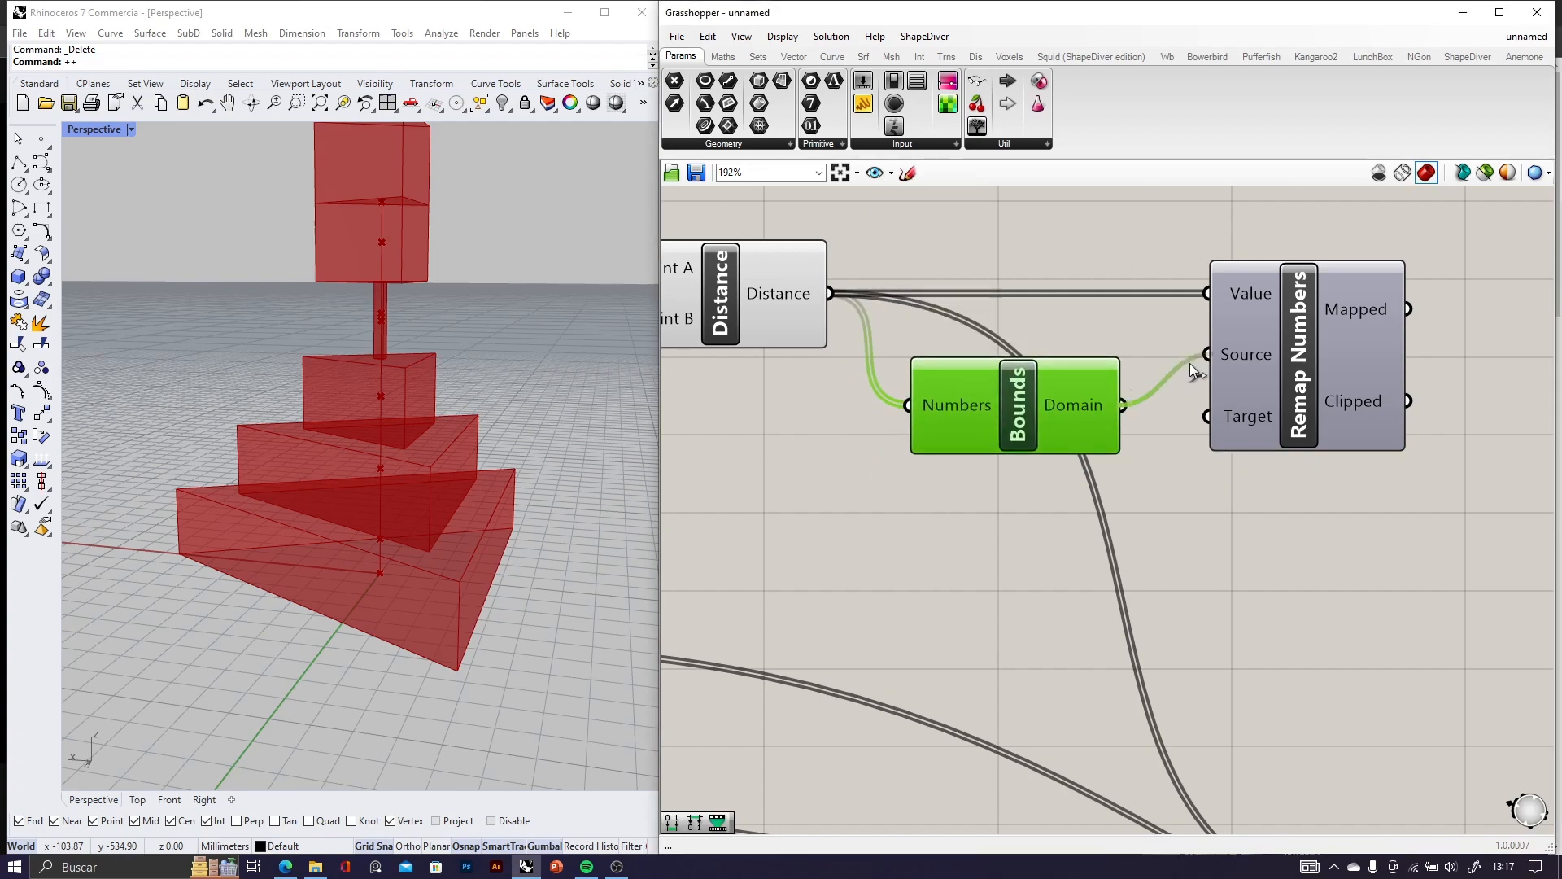
left_click_drag(1030, 428, 1032, 411)
Add a Construct Domain component directly below Bounds
double_click(1000, 549)
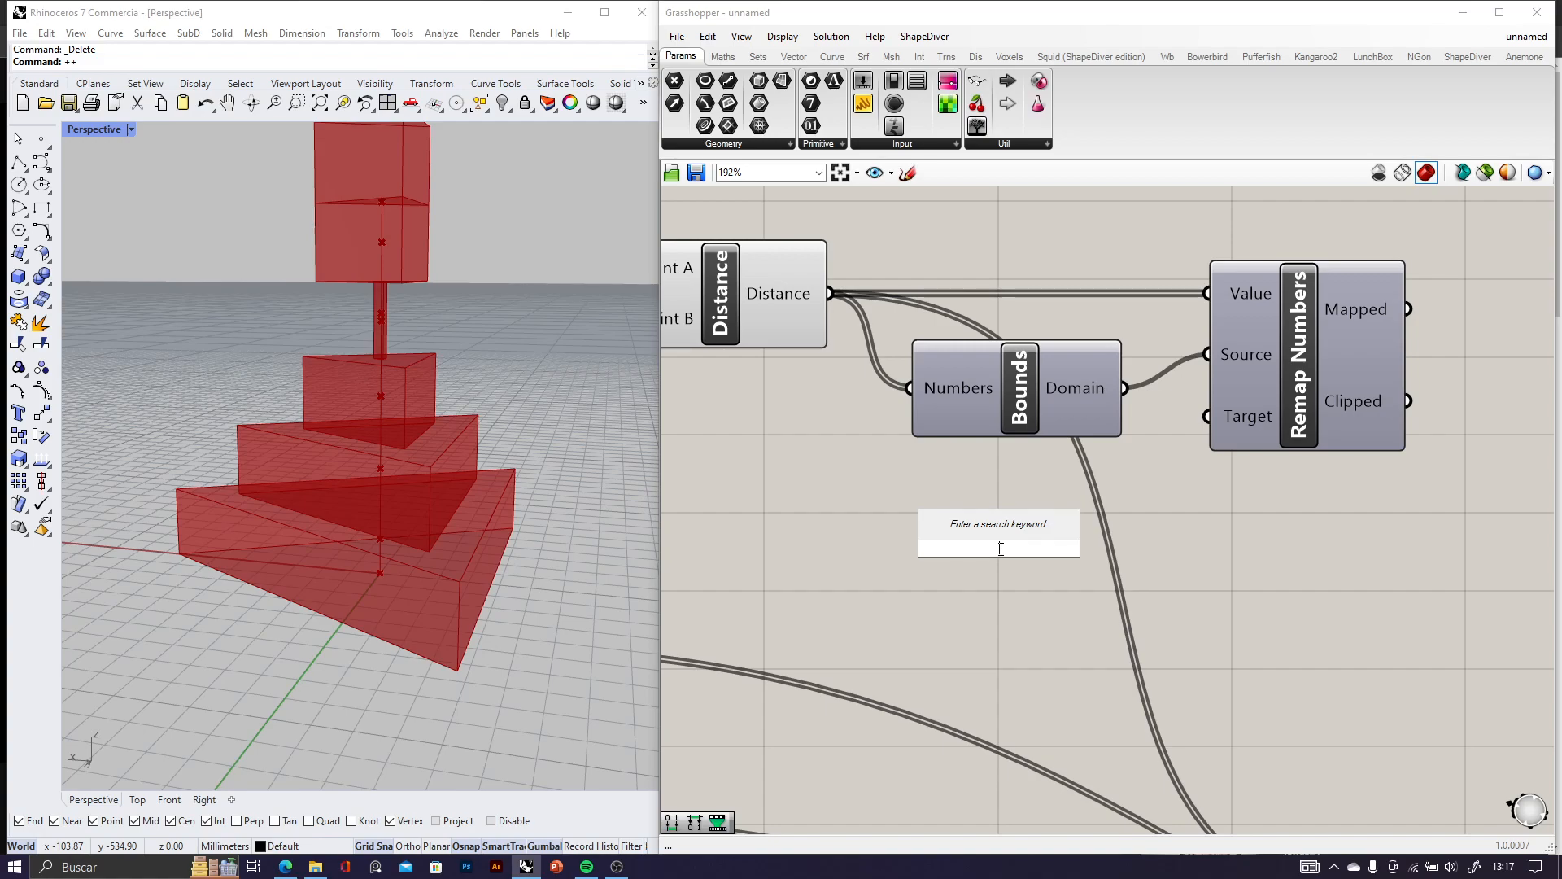
type("constr")
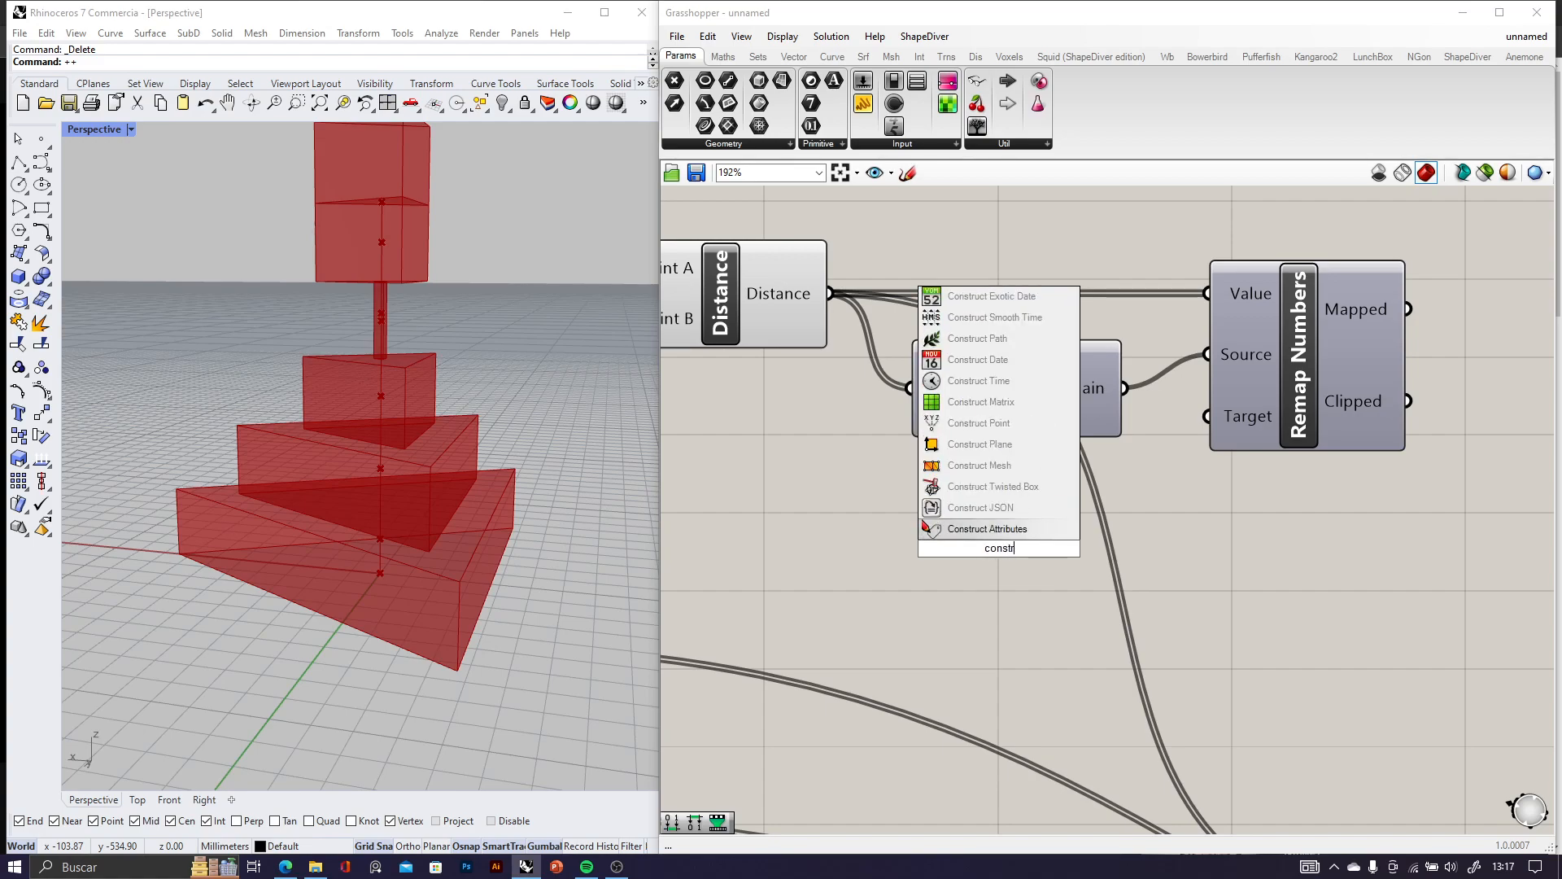
type("uct doma")
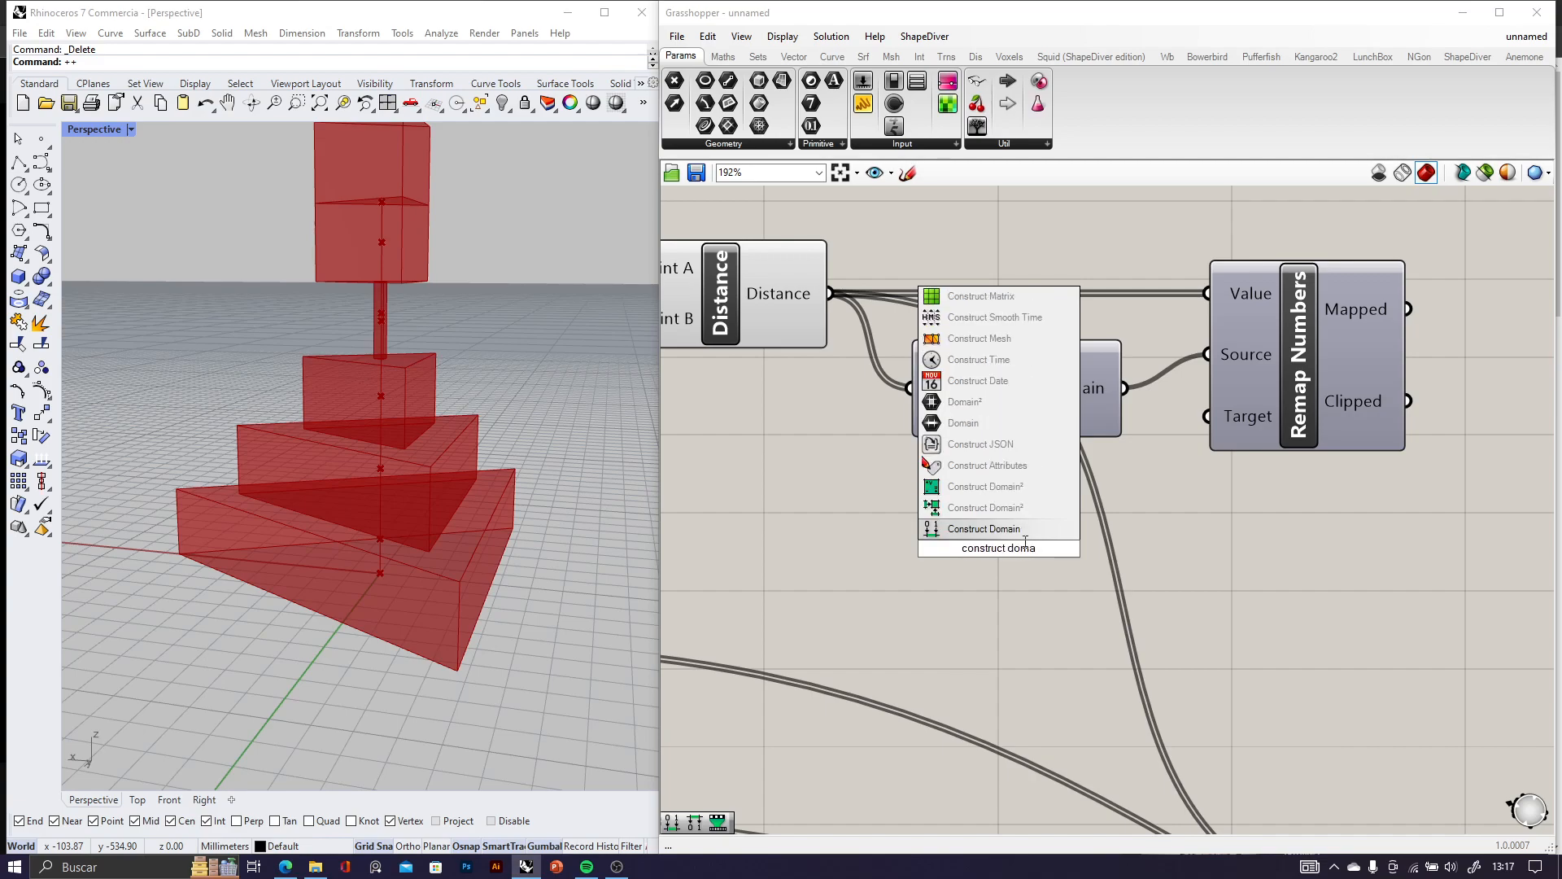
key("Return")
left_click_drag(995, 552, 1008, 562)
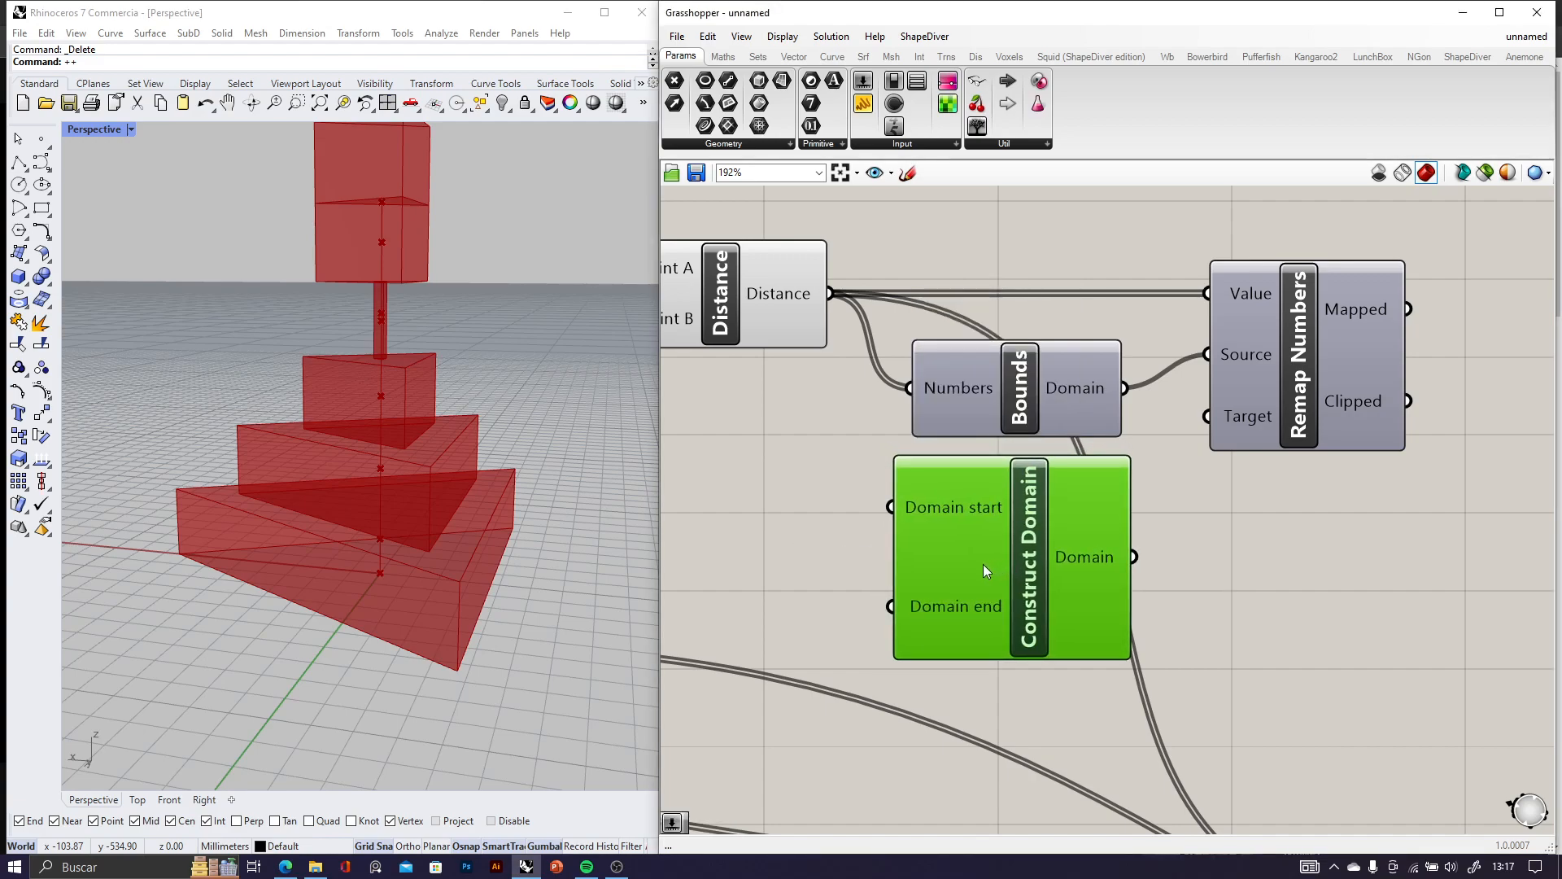
Create a 1.00 number slider beside Construct Domain and connect it to the Domain end input
double_click(745, 569)
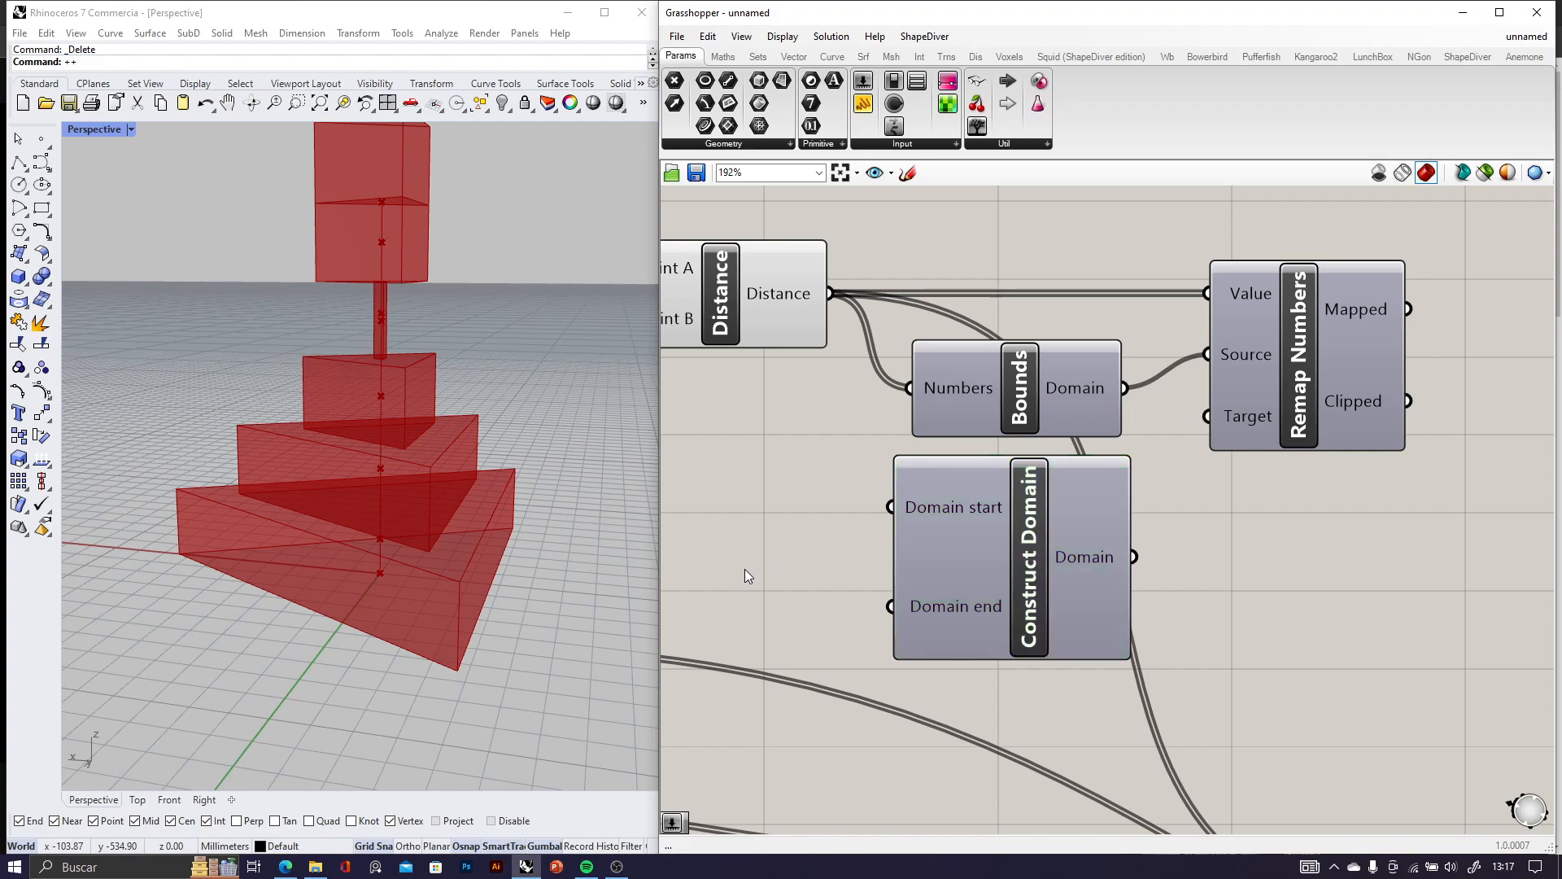
type("1.00")
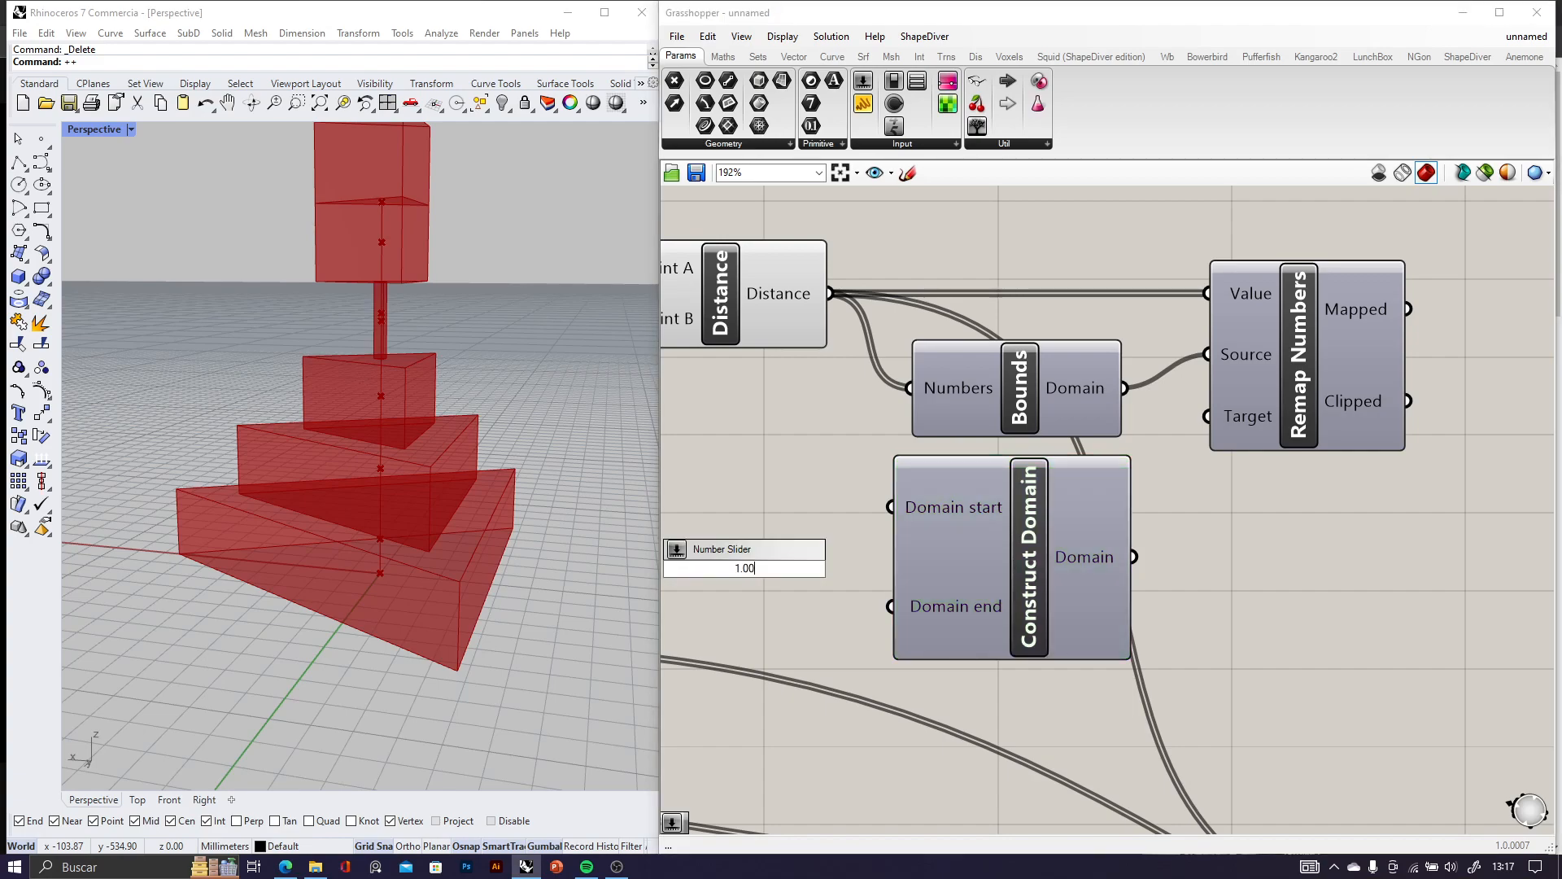
left_click(770, 556)
scroll(784, 587, "down", 4)
right_click_drag(784, 587, 934, 557)
scroll(934, 558, "up", 5)
left_click_drag(936, 538, 874, 589)
left_click_drag(1037, 584, 1085, 593)
Duplicate the 1.00 slider, place the copy above it, connect it to Domain start, and set it to 0.10
key("ctrl+v")
left_click_drag(896, 583, 874, 450)
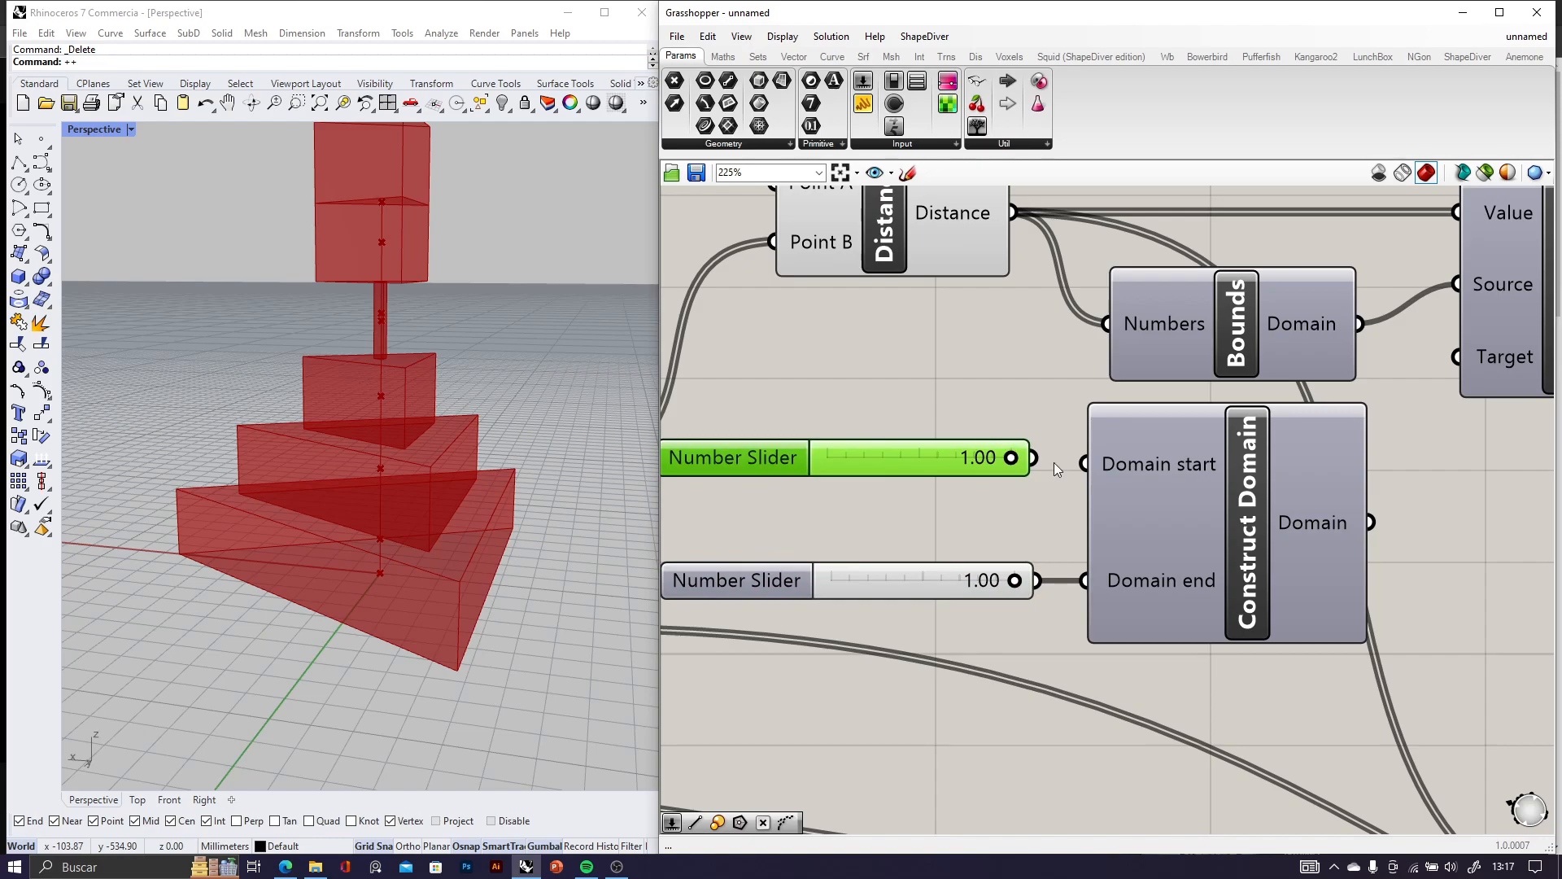
left_click_drag(966, 467, 853, 462)
Connect Construct Domain's Domain output to Remap Numbers' Target input
scroll(969, 471, "down", 3)
scroll(1021, 488, "up", 2)
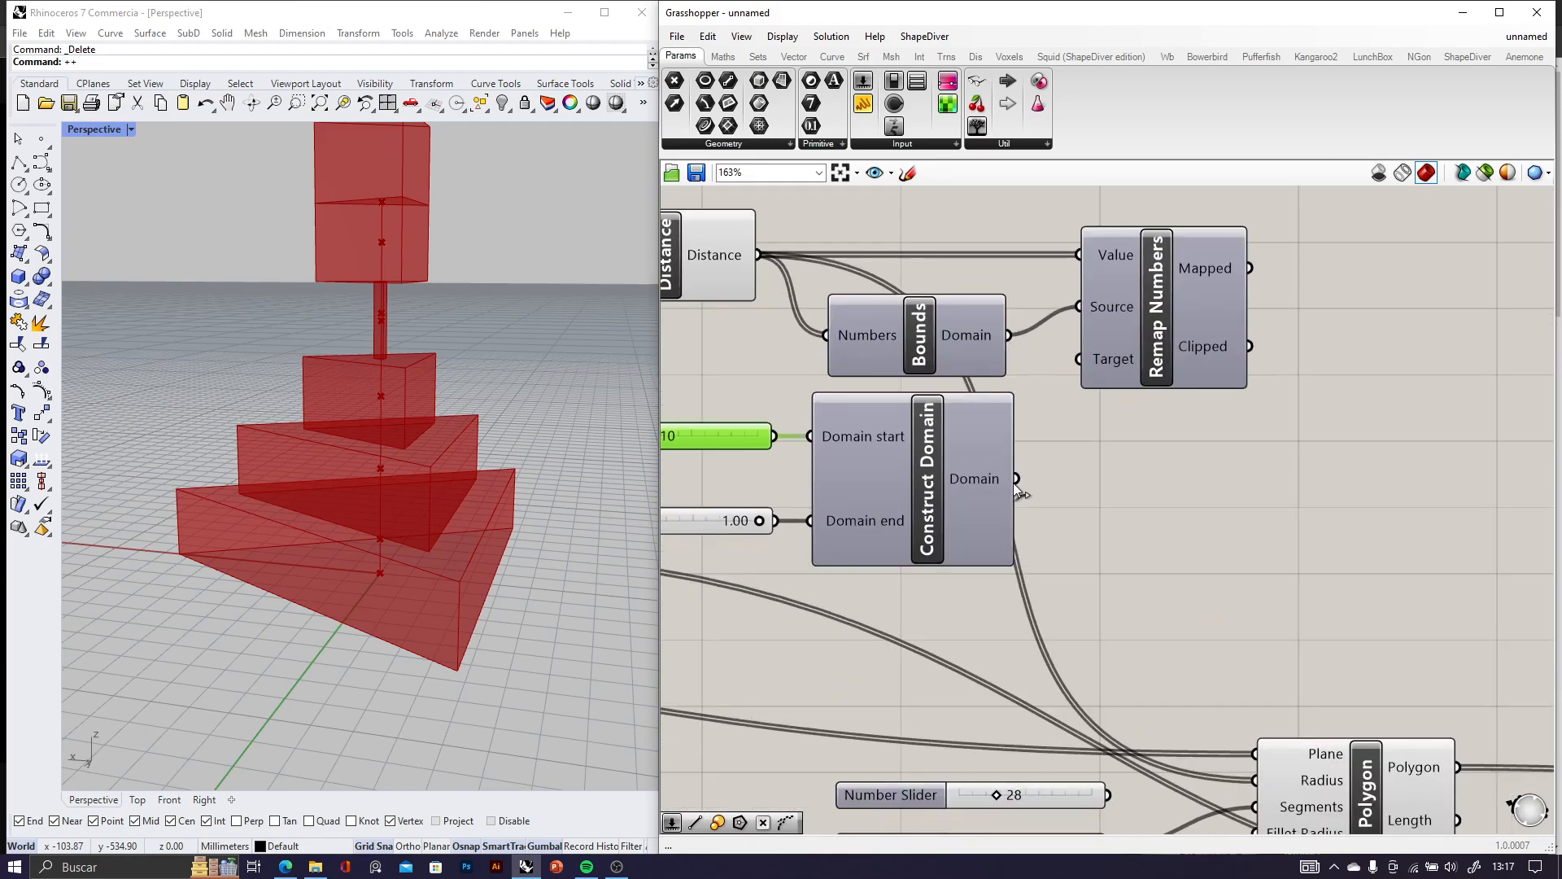
scroll(1091, 423, "down", 3)
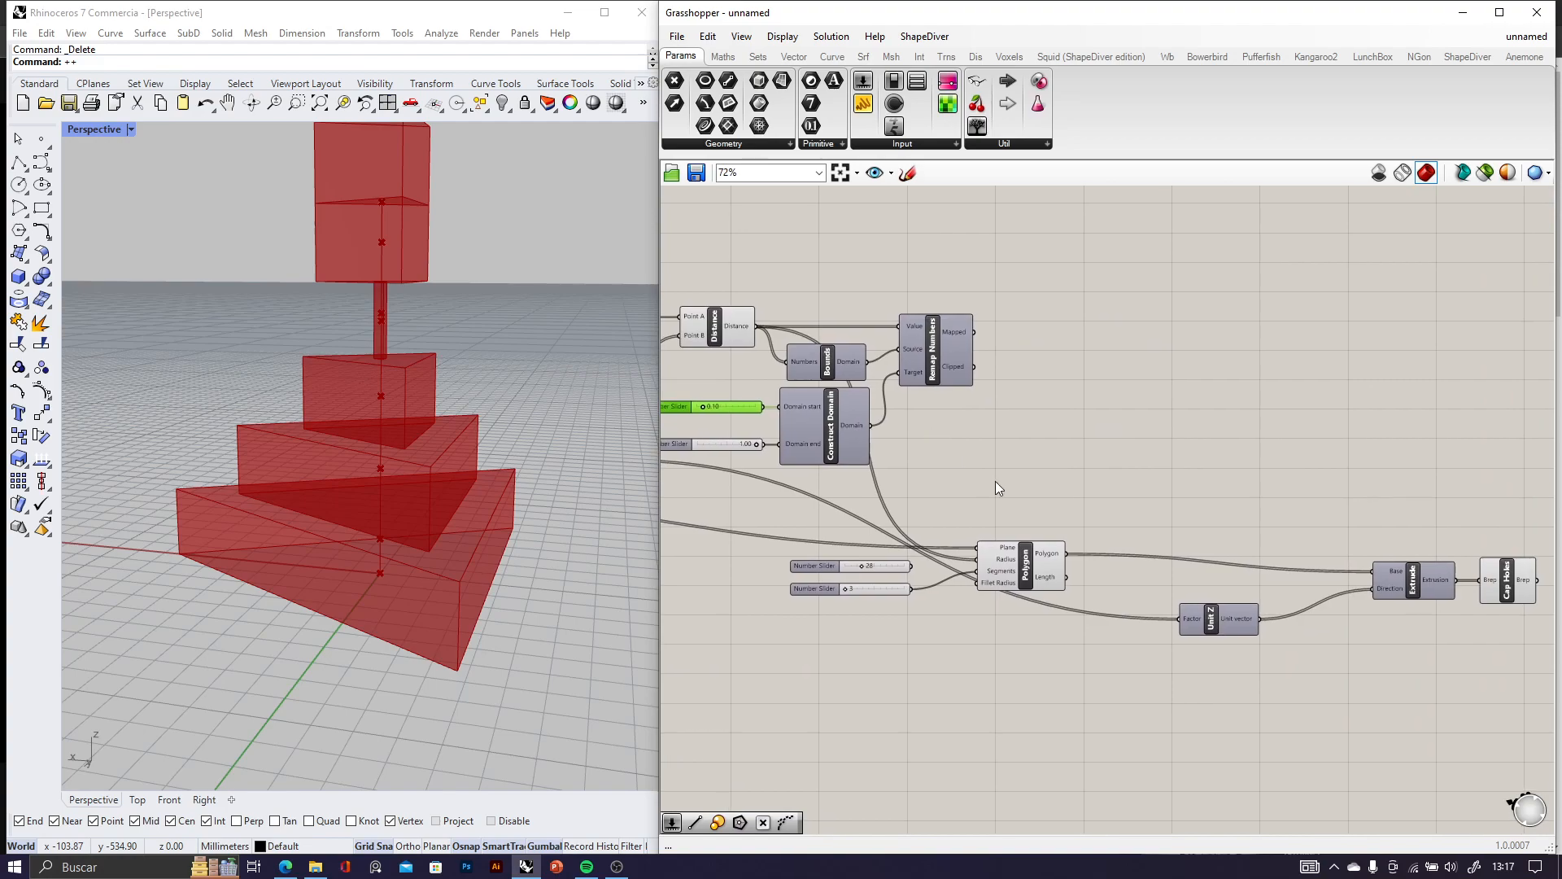
Move Polygon, its two sliders, Unit Z, Extrude and Cap Holes together farther away from Remap Numbers to free up space
scroll(1000, 496, "down", 2)
left_click_drag(1362, 636, 836, 502)
scroll(1027, 553, "up", 1)
left_click_drag(1017, 539, 1112, 522)
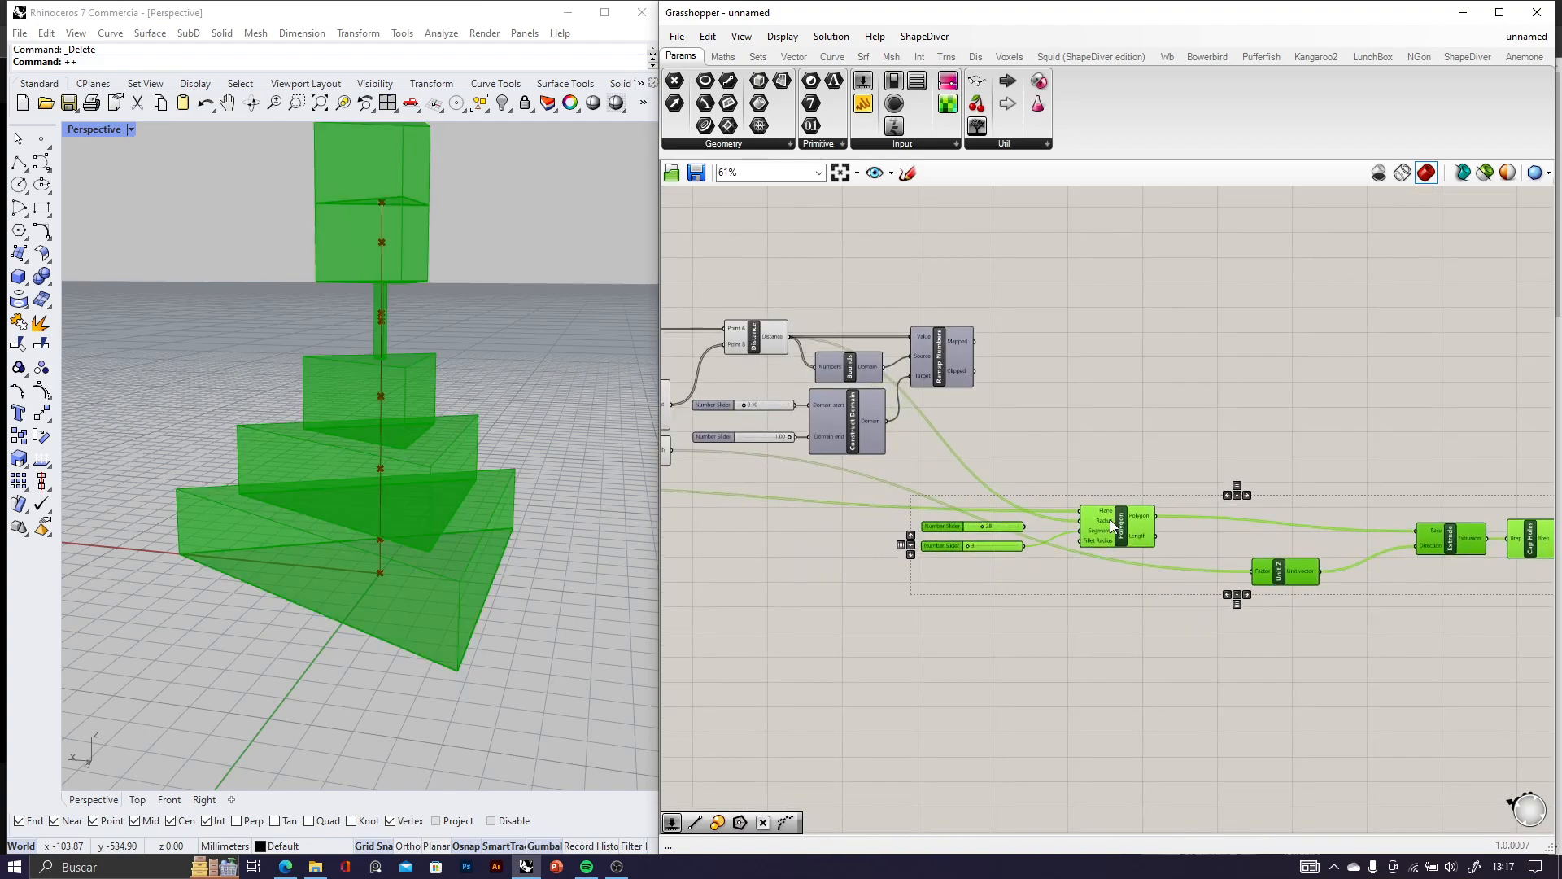
left_click(1027, 417)
Add a Multiplication component after Remap Numbers and connect the Mapped output to its A input
scroll(1026, 417, "up", 3)
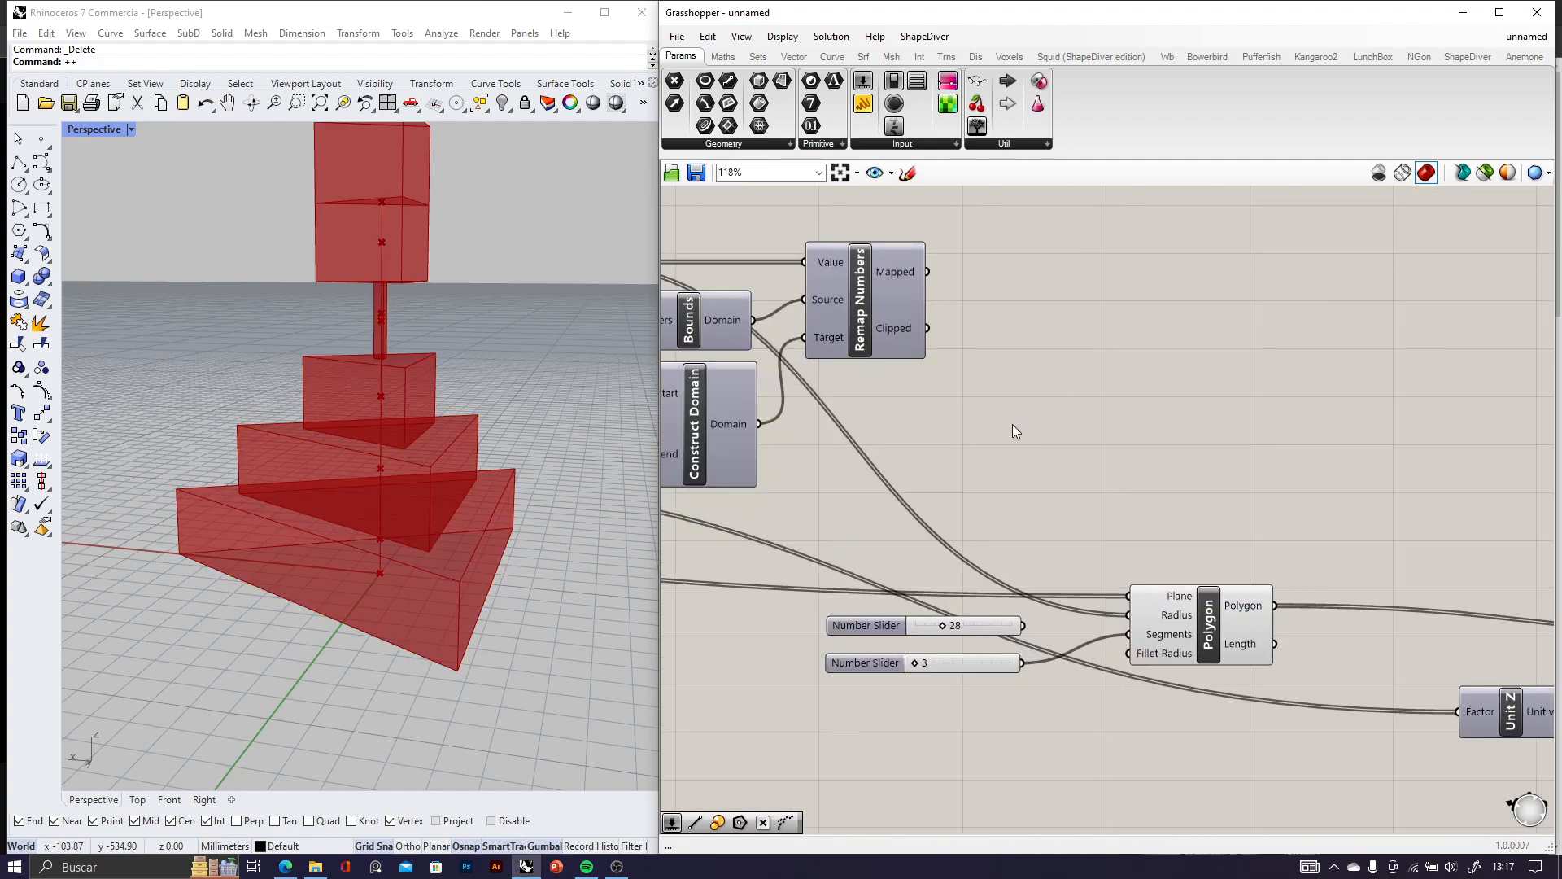
double_click(1012, 423)
type("mult")
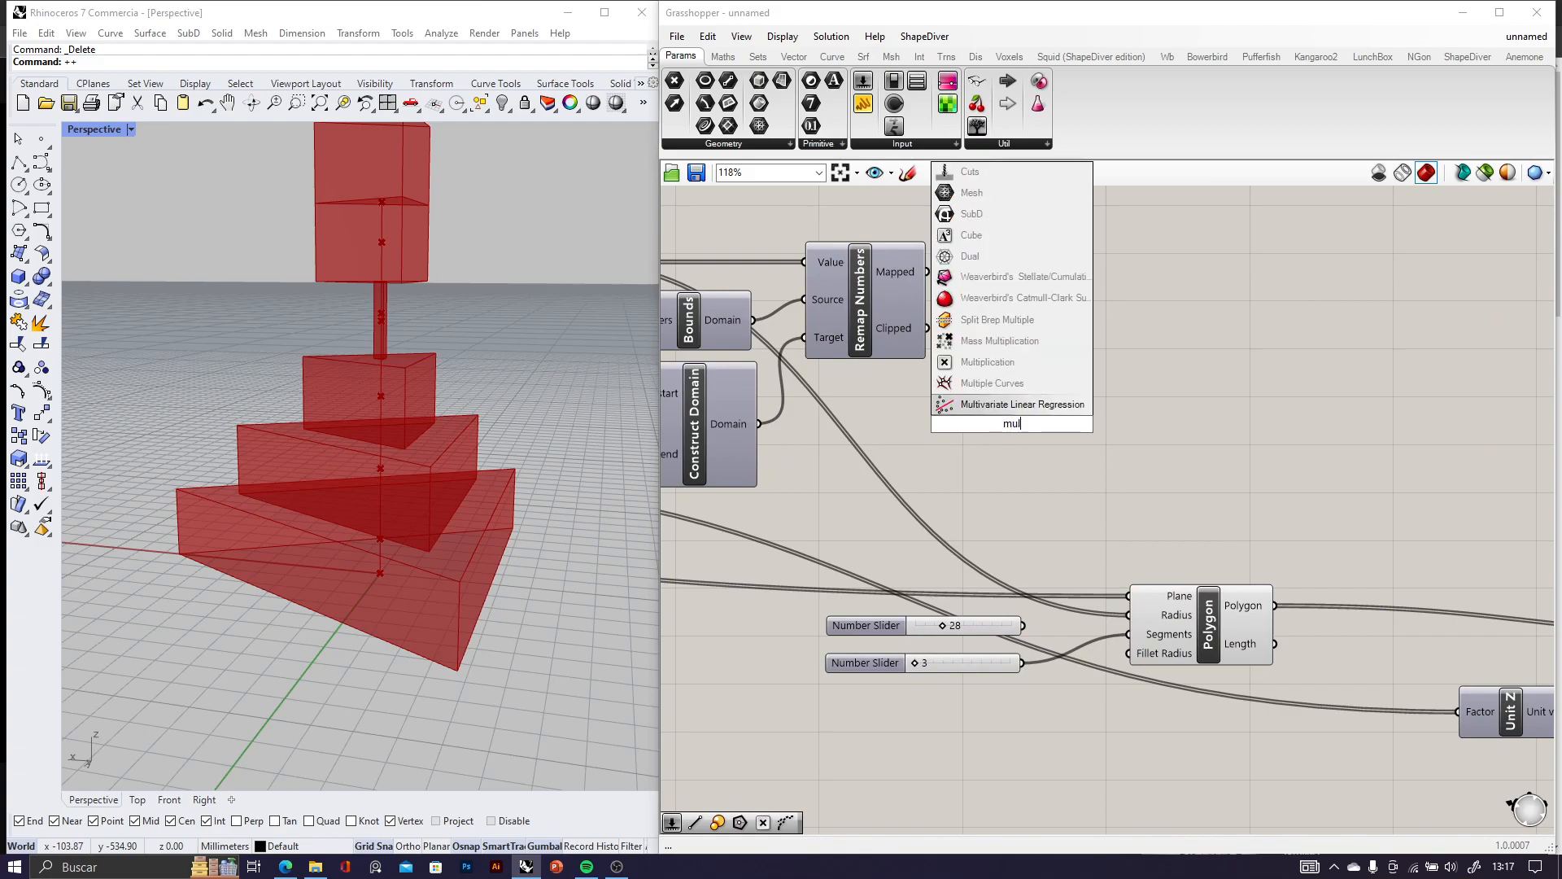
left_click(994, 363)
left_click_drag(926, 271, 991, 394)
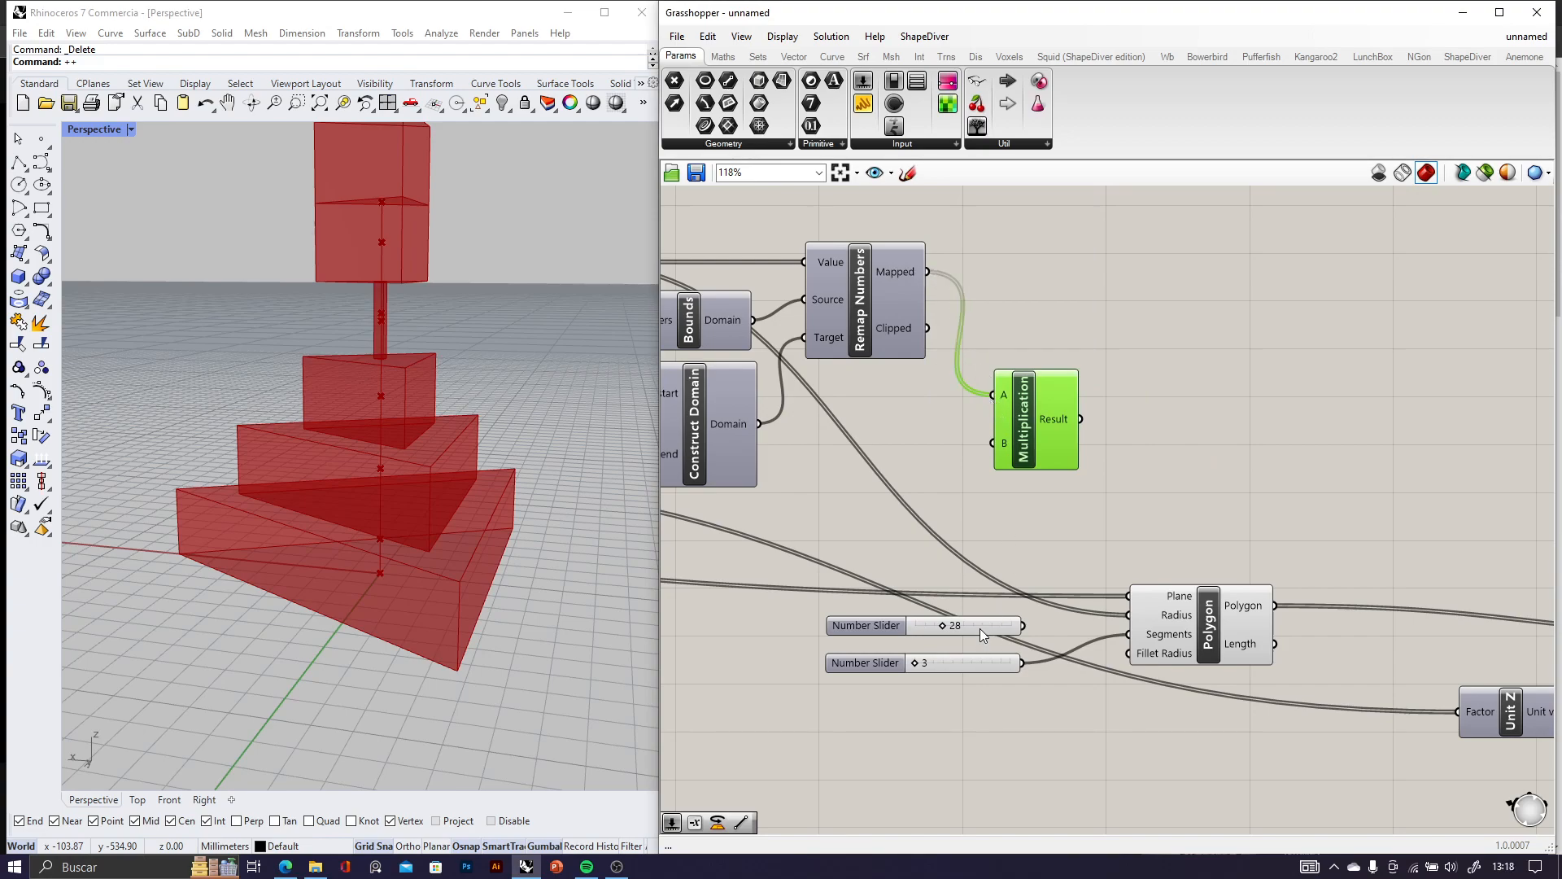
Connect the 28 slider to Multiplication's B input and the Result output to Polygon's Radius input
scroll(1022, 624, "up", 4)
left_click_drag(1023, 625, 974, 328)
left_click_drag(1113, 289, 1196, 608)
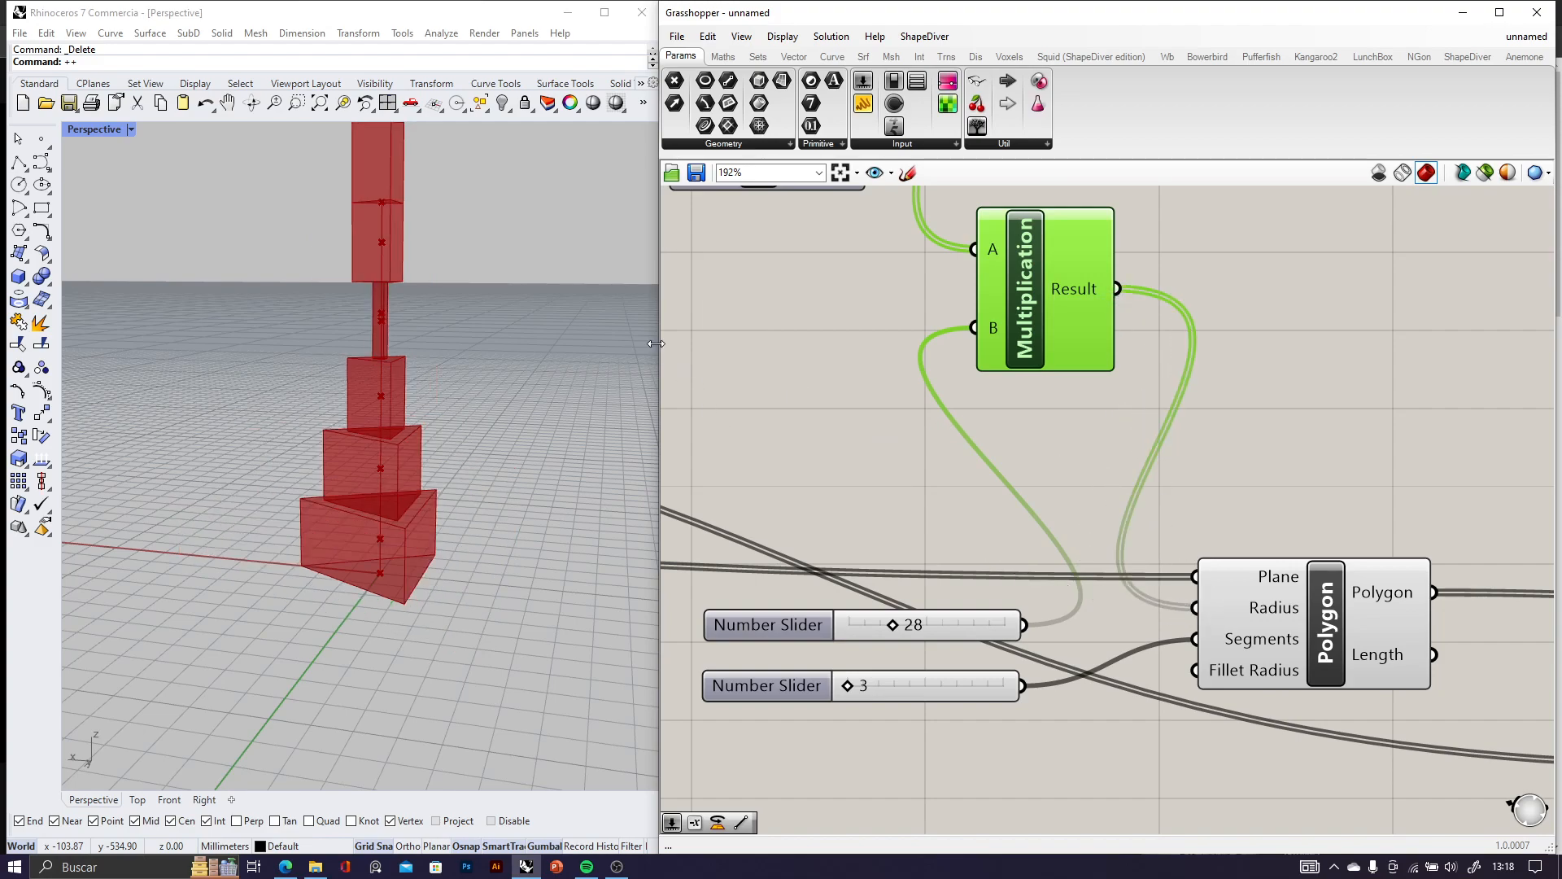
Set the radius multiplier slider to 40 and check the wider tower in the Perspective view
scroll(1022, 608, "up", 3)
scroll(1022, 609, "up", 1)
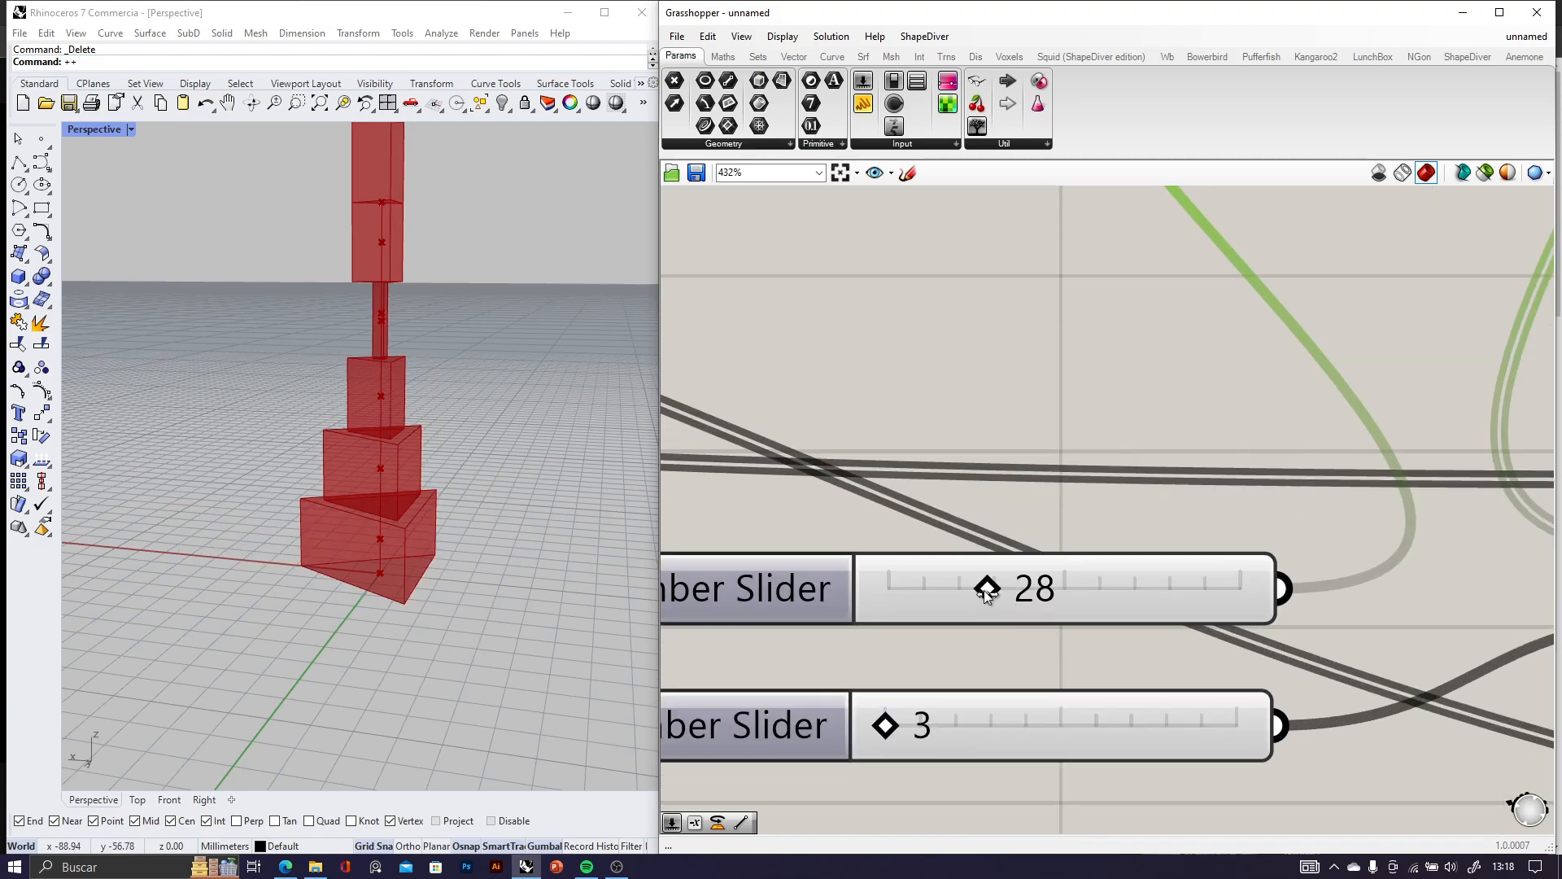
left_click_drag(987, 588, 1028, 592)
scroll(375, 310, "up", 2)
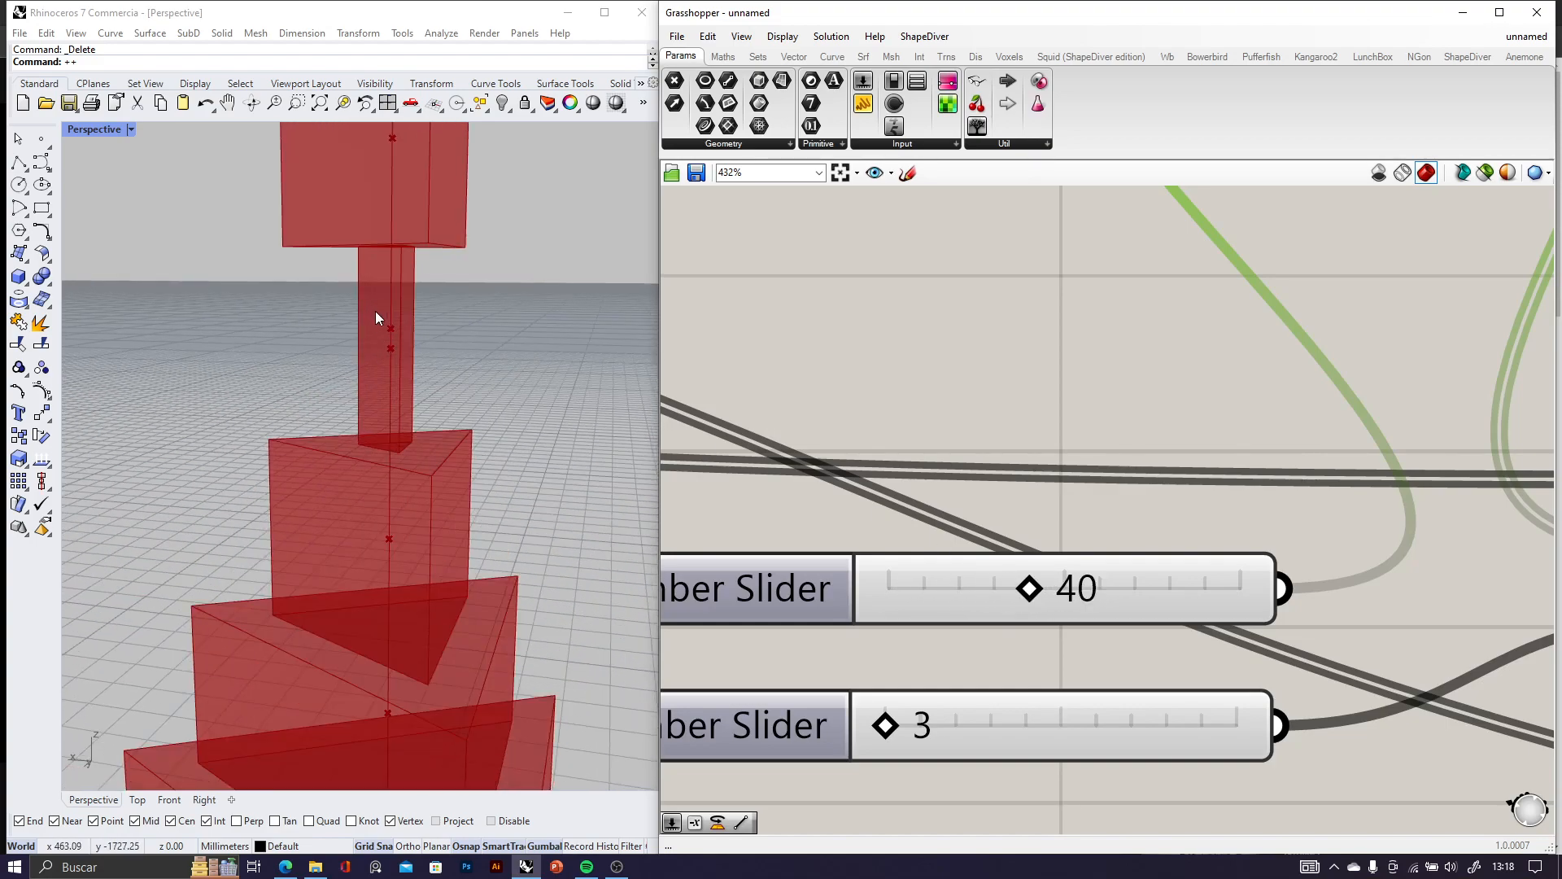
scroll(387, 367, "up", 2)
Set the Domain start slider to 0.49 and check the smallest blocks of the tower in the Perspective view
scroll(1004, 483, "down", 12)
scroll(902, 397, "up", 10)
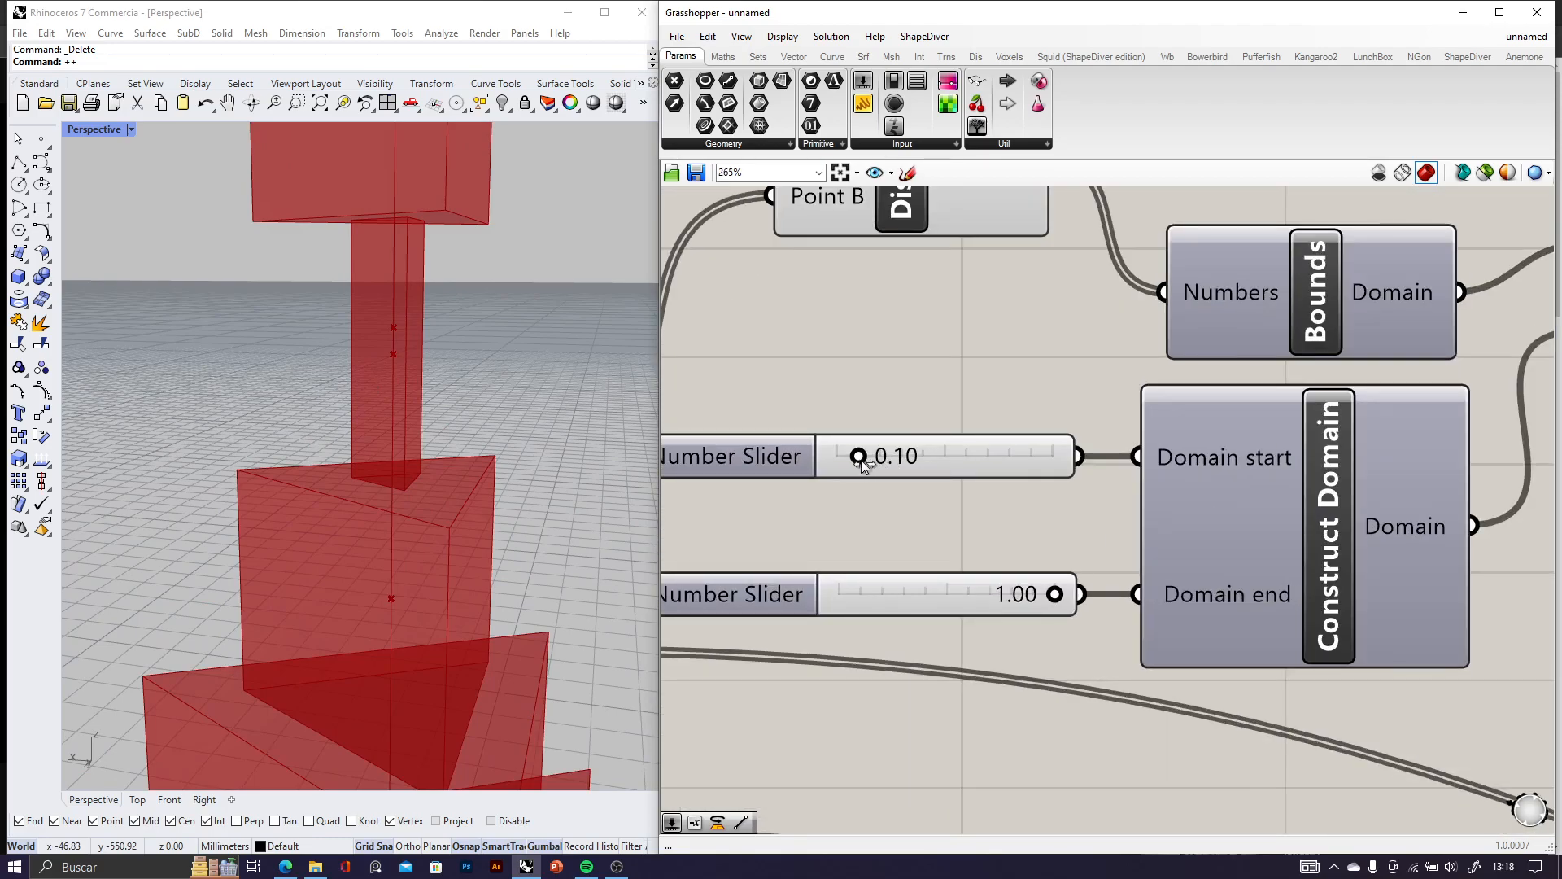
left_click_drag(860, 465, 944, 474)
scroll(318, 411, "down", 8)
scroll(348, 440, "up", 5)
right_click_drag(349, 439, 399, 405)
right_click_drag(403, 349, 415, 382)
Lower the Evaluate Curve Parameter slider to move the reference point down the vertical line
scroll(813, 488, "down", 7)
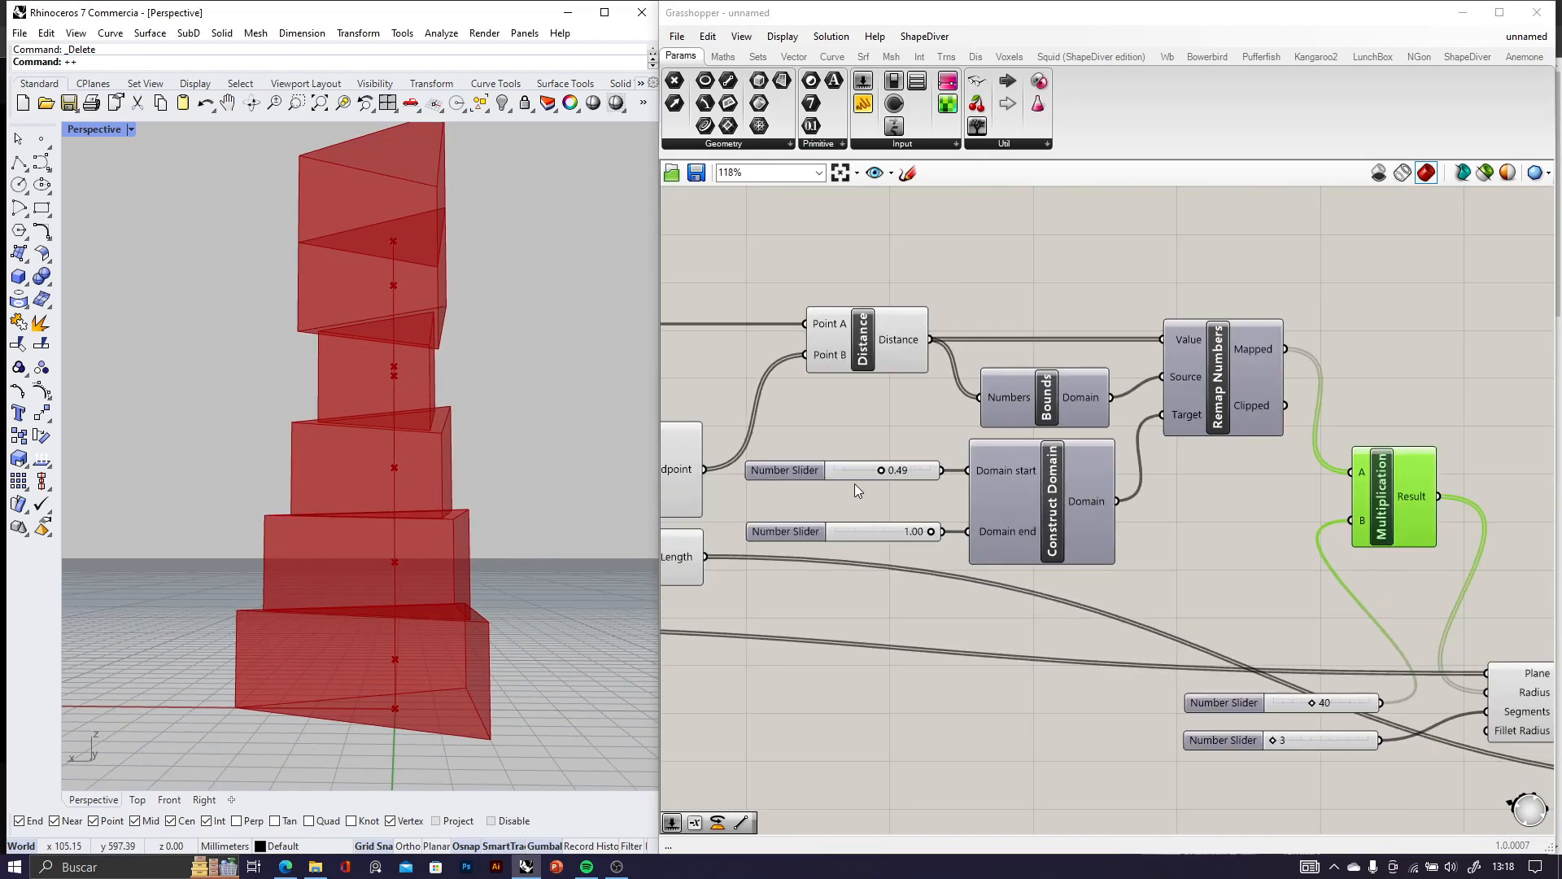
scroll(817, 455, "up", 7)
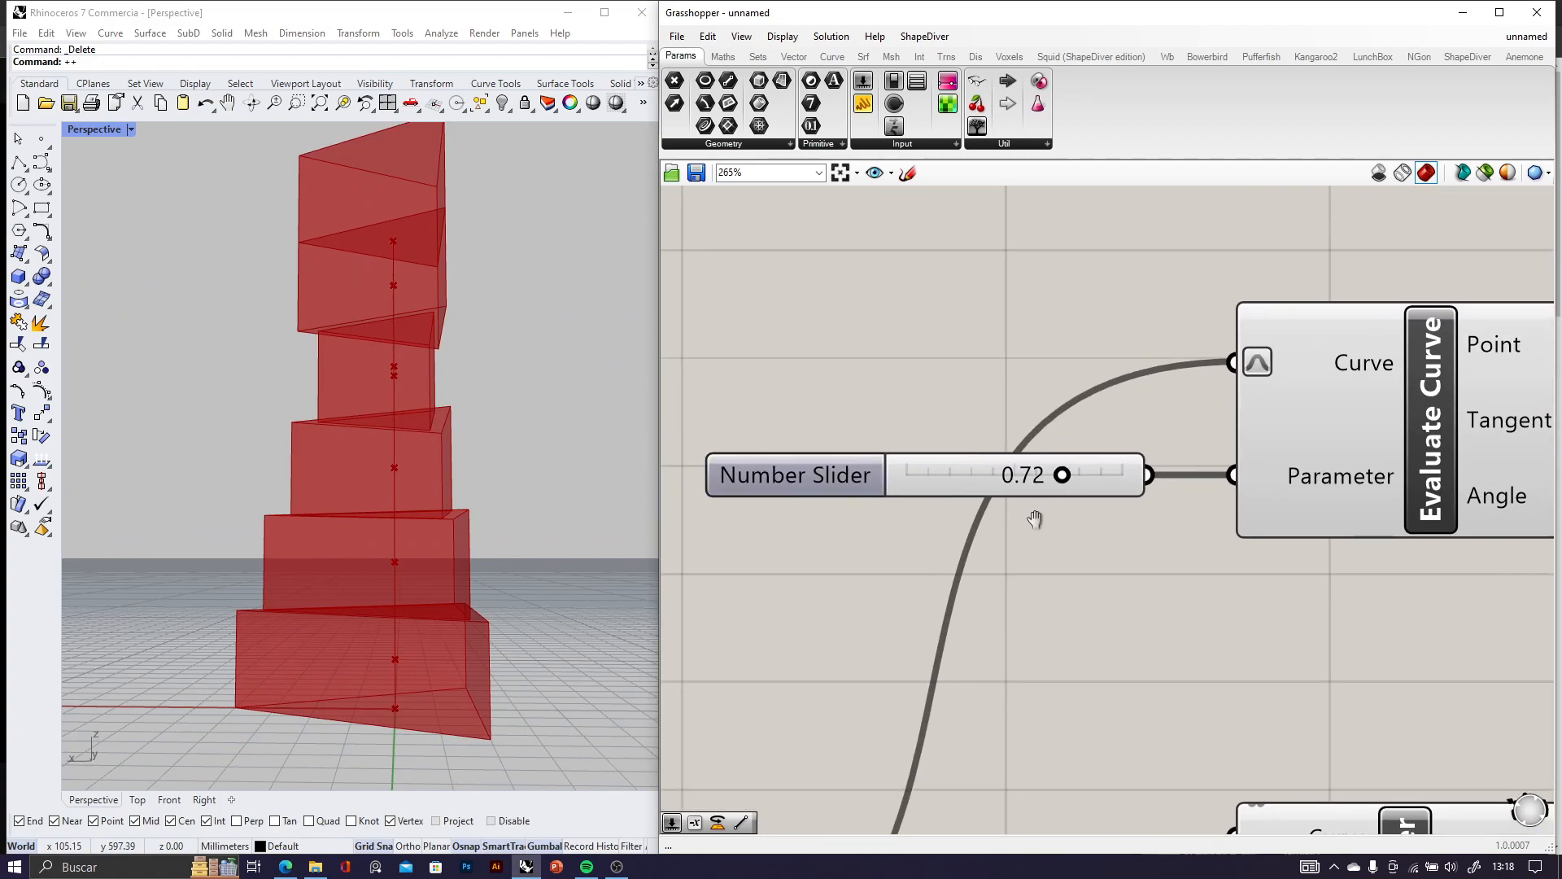
left_click_drag(1058, 488, 952, 540)
Examine the Multiplication and Polygon part of the definition, and view the reshaped tower from other angles
scroll(852, 535, "down", 3)
scroll(852, 536, "down", 5)
scroll(1105, 574, "up", 8)
scroll(1073, 525, "down", 4)
right_click_drag(1158, 544, 962, 364)
scroll(1206, 452, "down", 3)
right_click_drag(1276, 470, 1113, 471)
scroll(1189, 509, "up", 3)
left_click(366, 454)
right_click_drag(366, 454, 306, 537)
scroll(427, 500, "down", 7)
right_click_drag(427, 500, 408, 444)
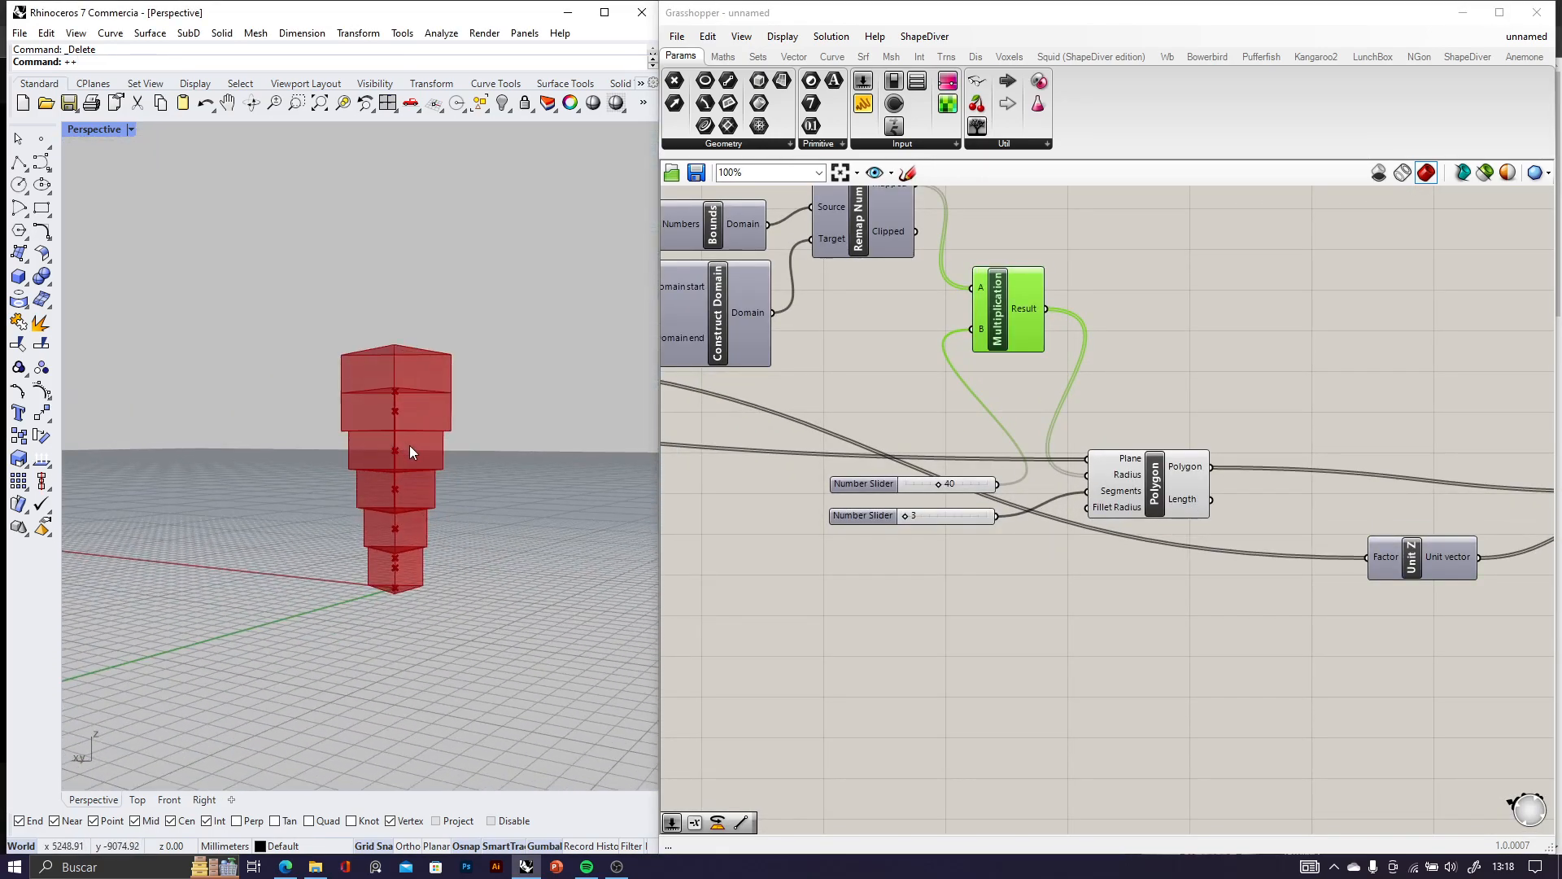
Raise the slider controlling the number of tower levels to stack more, thinner blocks, and view the tower from another angle
scroll(1127, 574, "down", 4)
right_click_drag(1309, 569, 1043, 544)
scroll(1091, 541, "up", 4)
scroll(1085, 544, "down", 5)
right_click_drag(928, 550, 1042, 579)
scroll(1149, 580, "up", 8)
mouse_move(968, 598)
left_mouse_down()
mouse_move(996, 597)
mouse_move(983, 598)
left_mouse_up()
right_click_drag(488, 521, 528, 537)
scroll(1280, 561, "down", 7)
scroll(1281, 558, "down", 3)
Select the Polygon component to examine its outlines on the tower, and deselect it
right_click_drag(1393, 550, 1082, 540)
right_click_drag(1461, 568, 1168, 568)
scroll(1180, 569, "up", 4)
scroll(890, 569, "up", 4)
scroll(1076, 564, "down", 3)
scroll(808, 514, "up", 3)
scroll(857, 515, "up", 1)
left_click(848, 511)
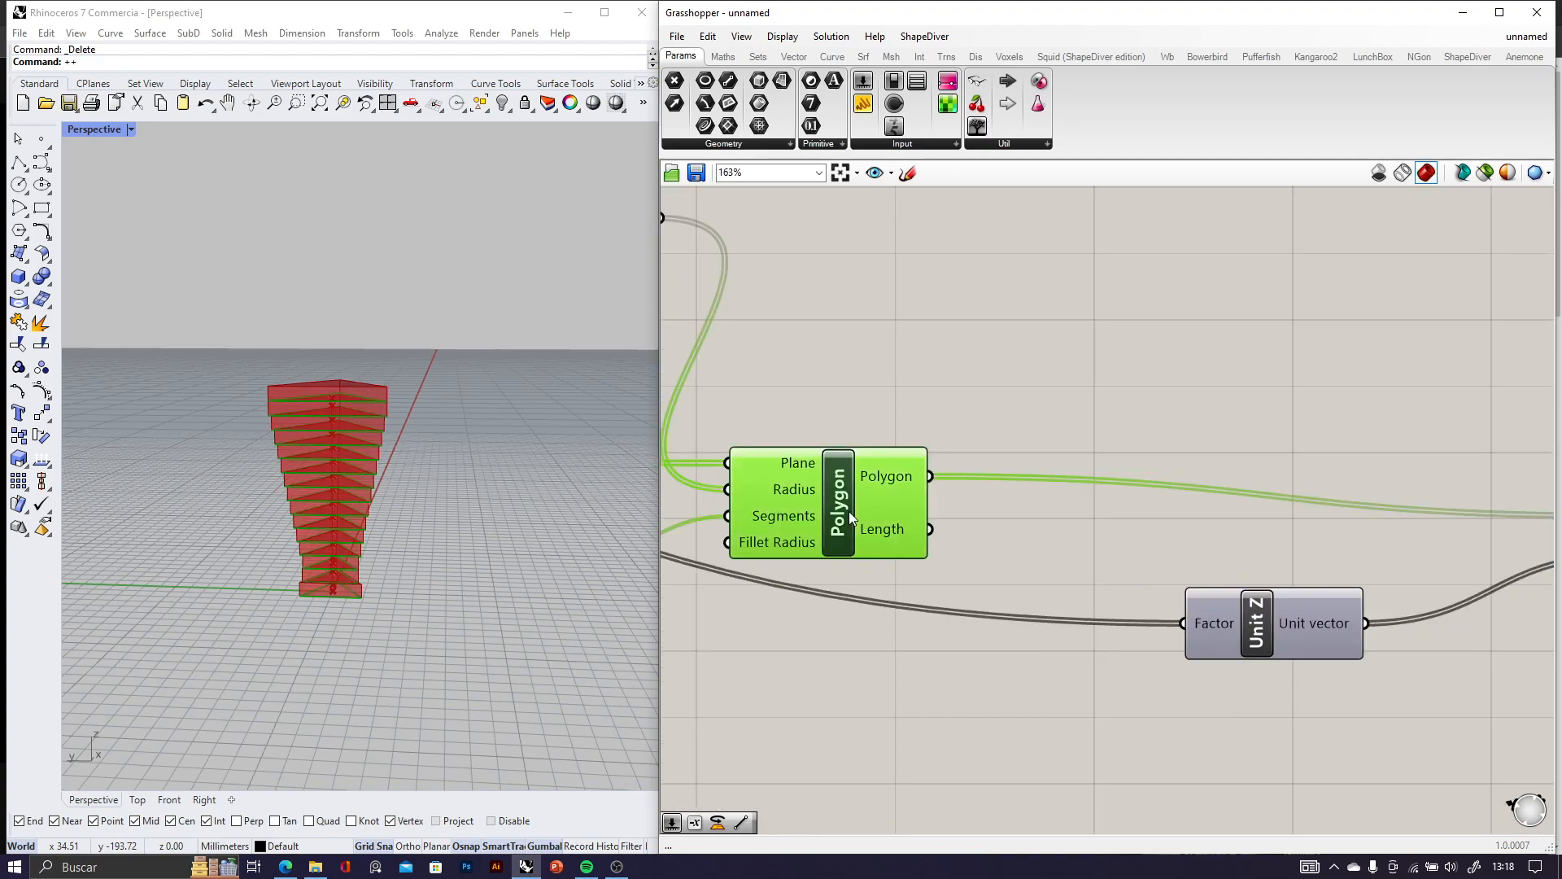
left_click(1068, 570)
Add a Rotate transform component between Polygon and Extrude, and connect the Polygon output to its Geometry input
double_click(1079, 407)
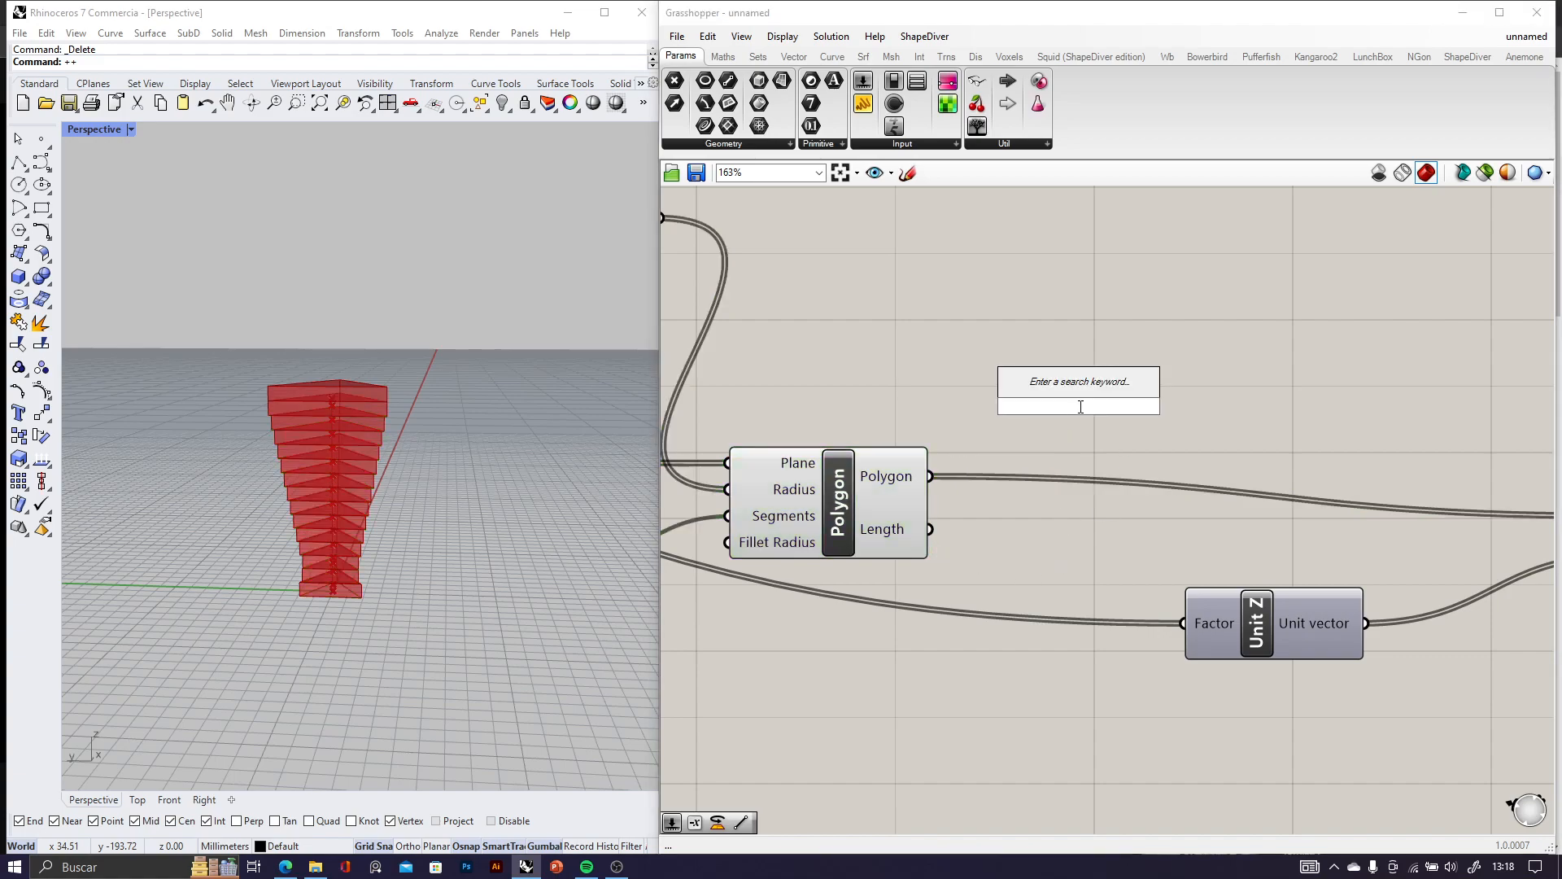
type("rota")
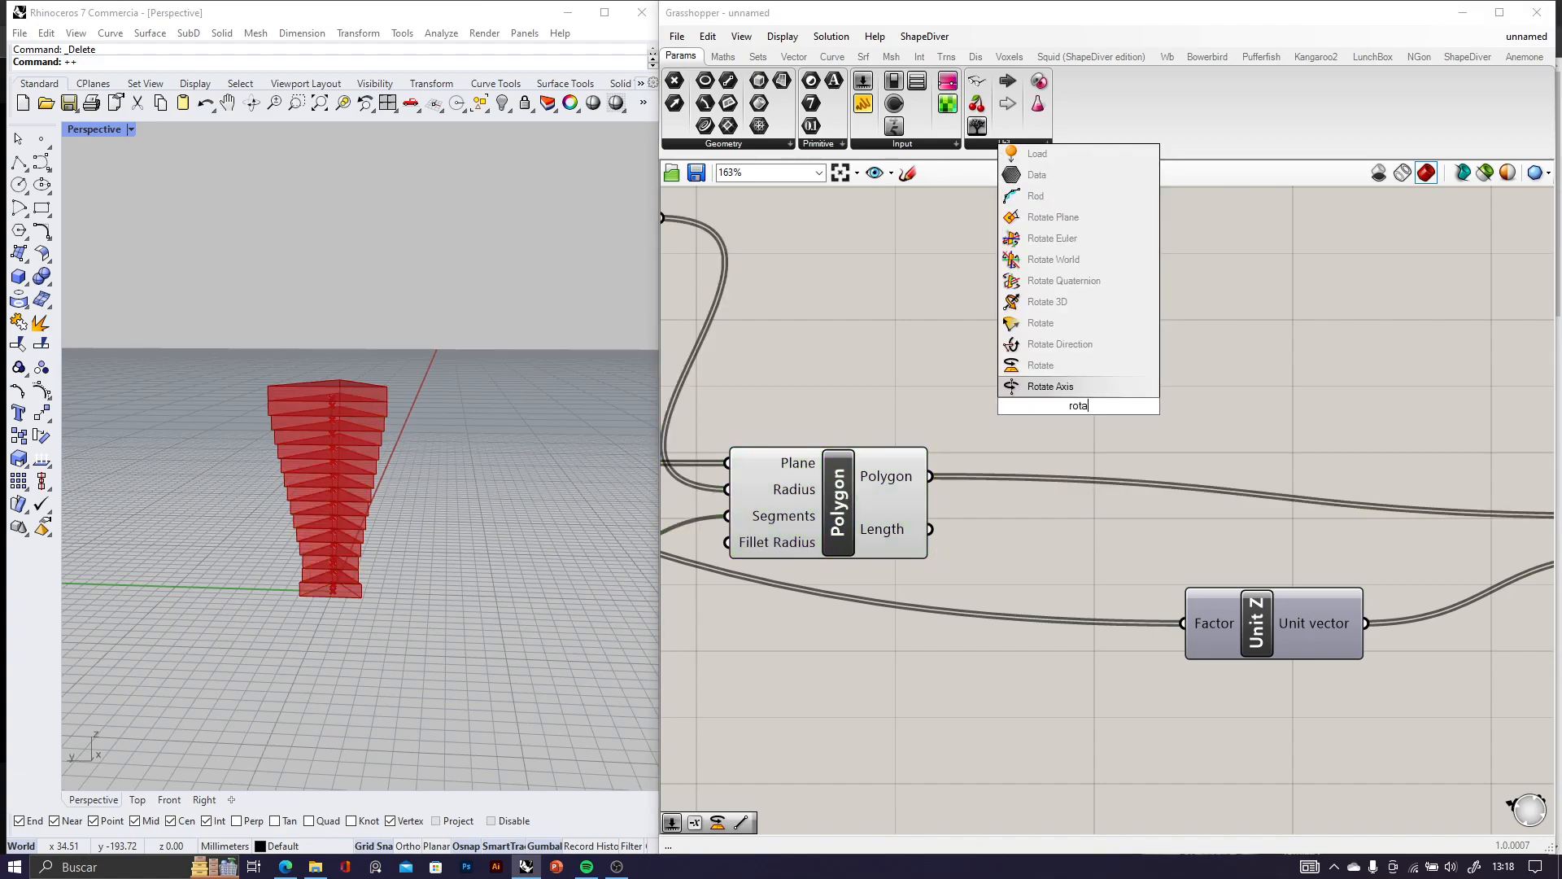
left_click(1077, 368)
left_click_drag(1049, 411, 1370, 372)
right_click_drag(1370, 371, 1101, 403)
Set Rotate's Angle input to degrees
scroll(1102, 406, "up", 3)
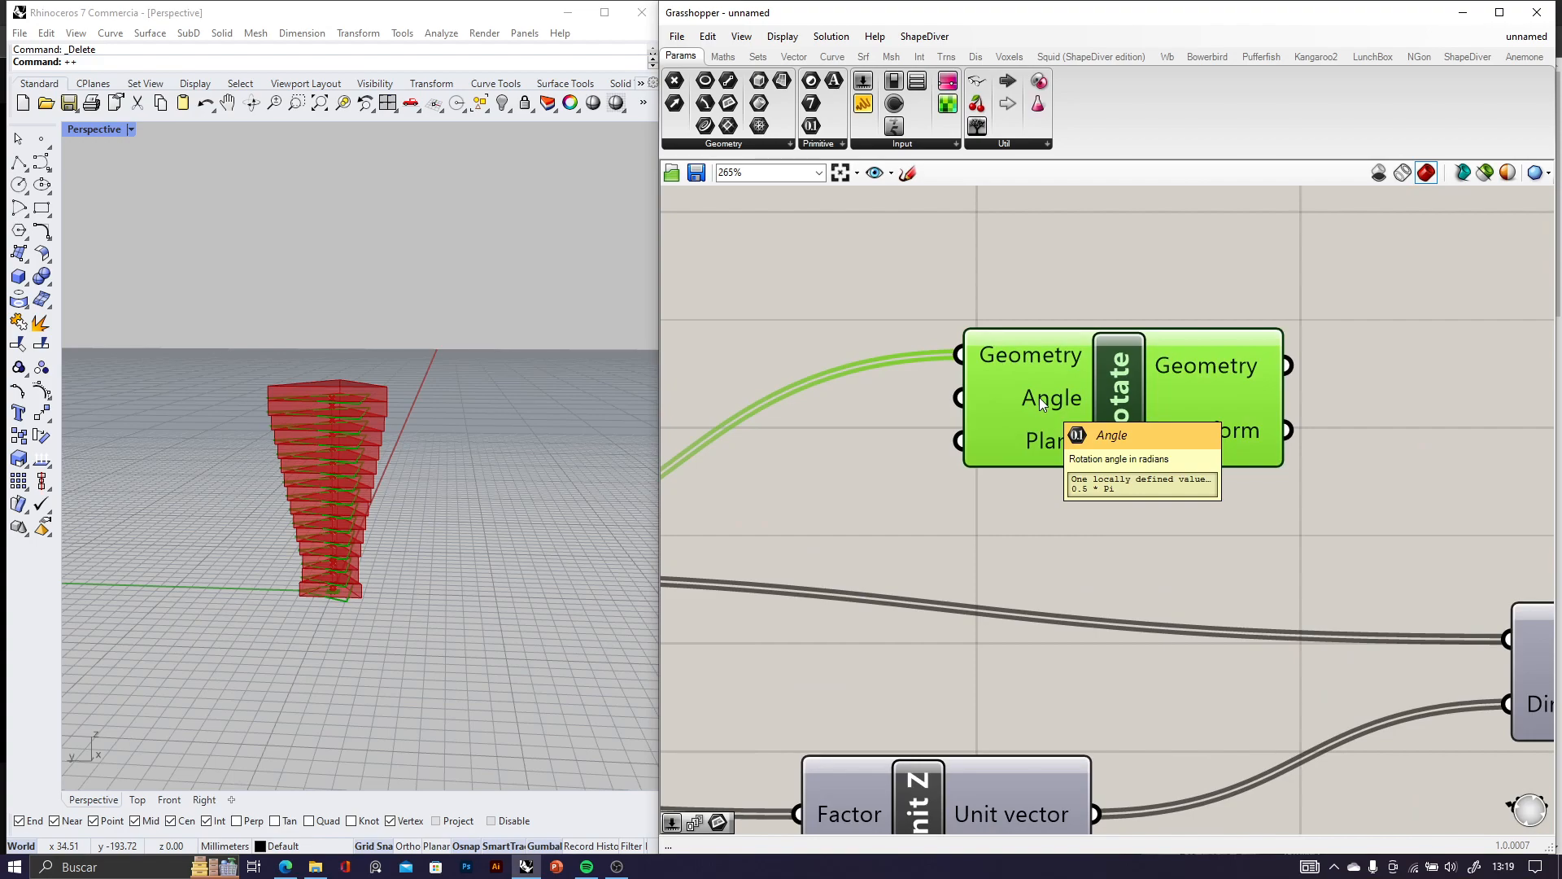
right_click(1040, 402)
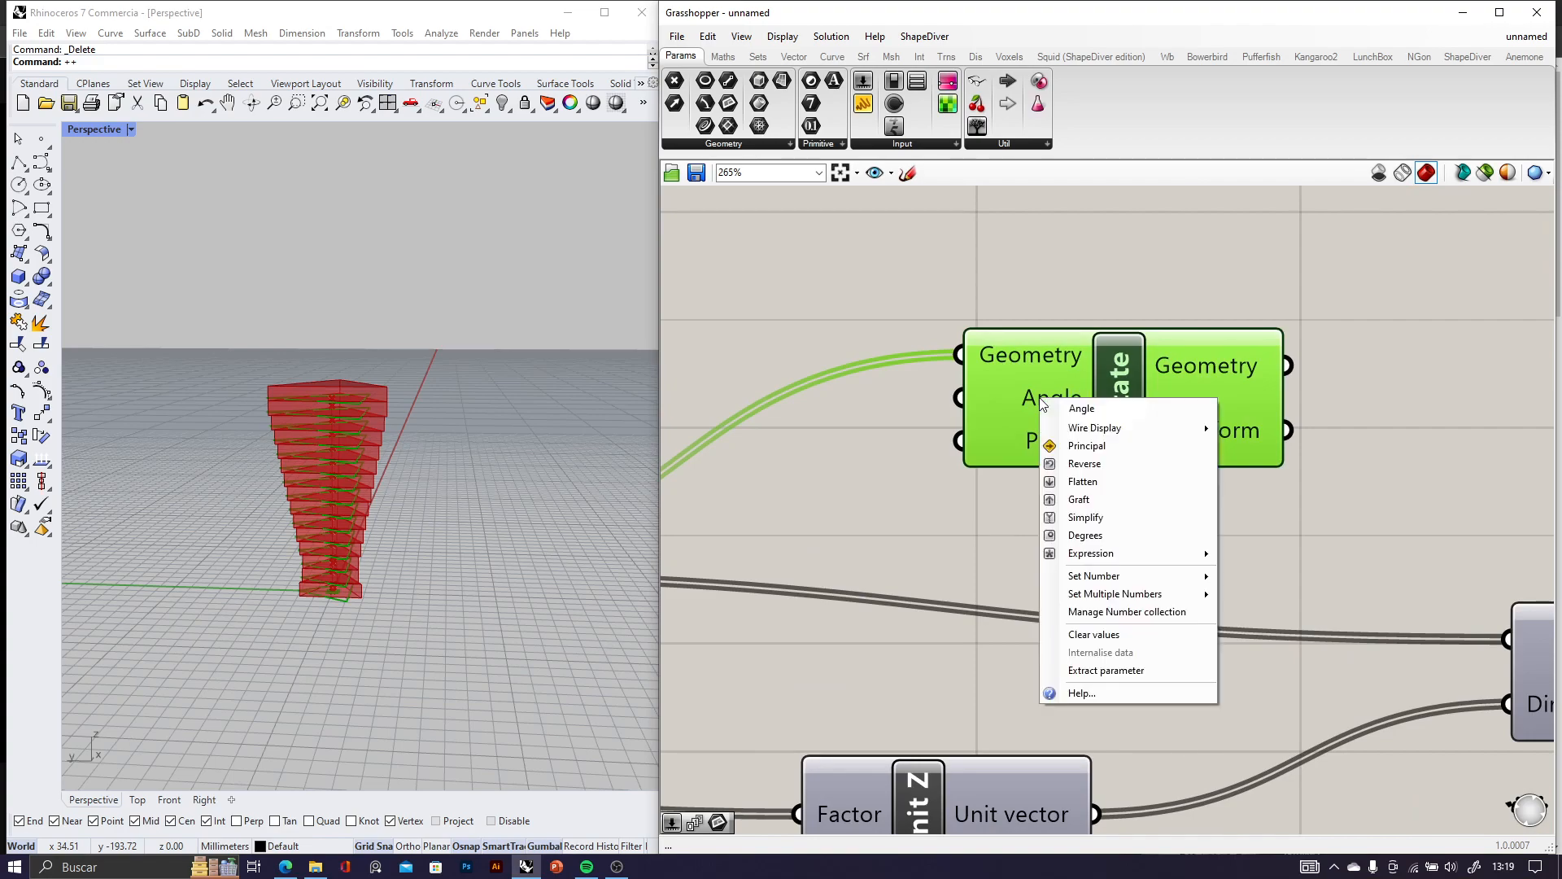
left_click(1086, 535)
Move the Rotate component below Unit Z
scroll(1106, 515, "down", 6)
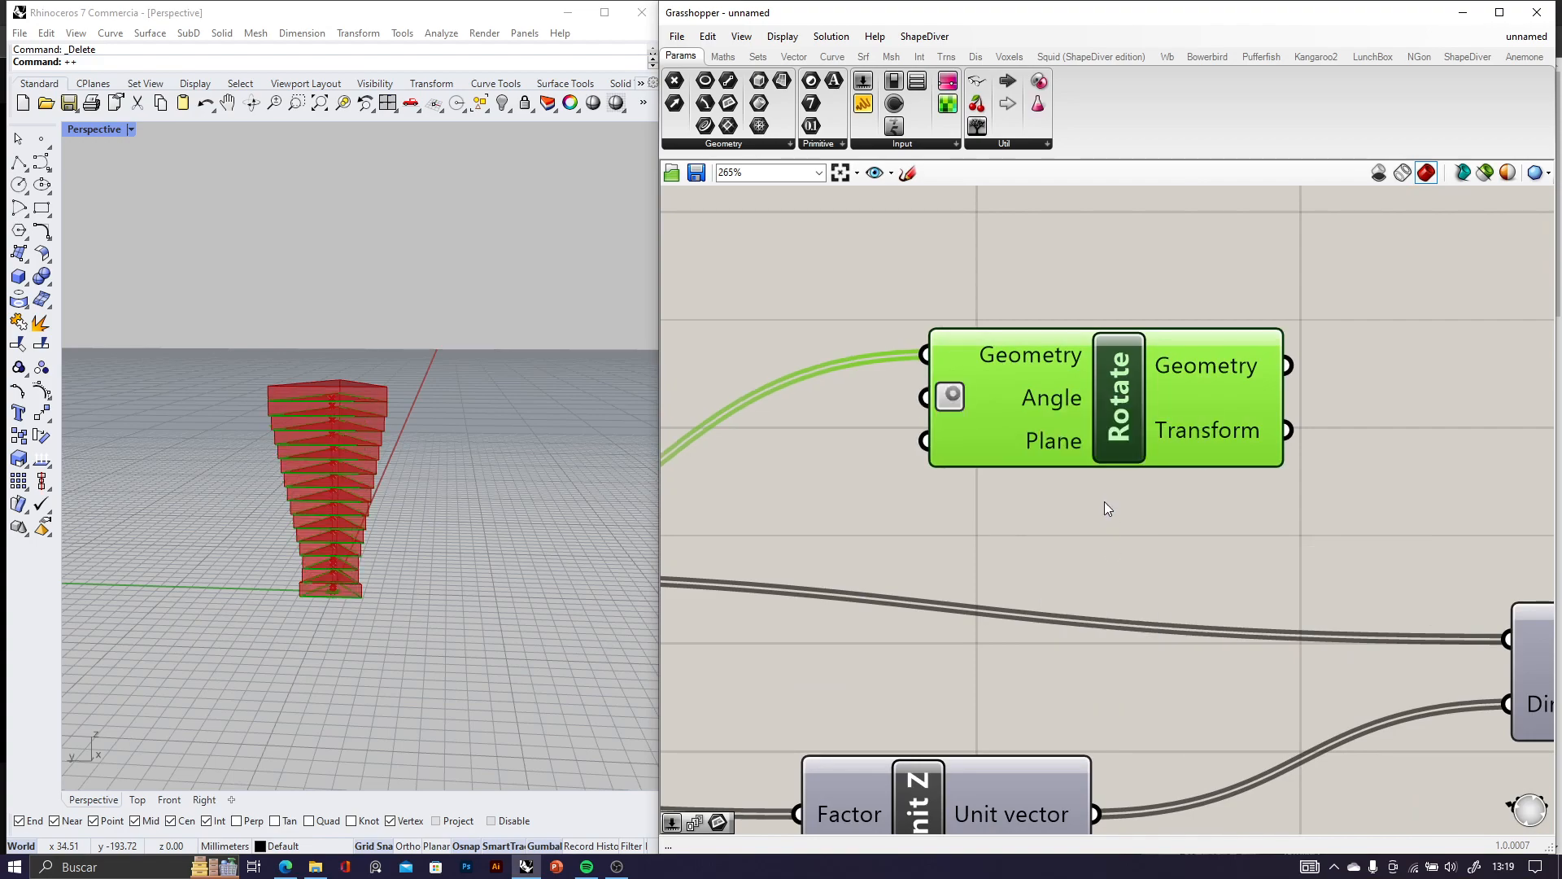
left_click_drag(1094, 442, 968, 384)
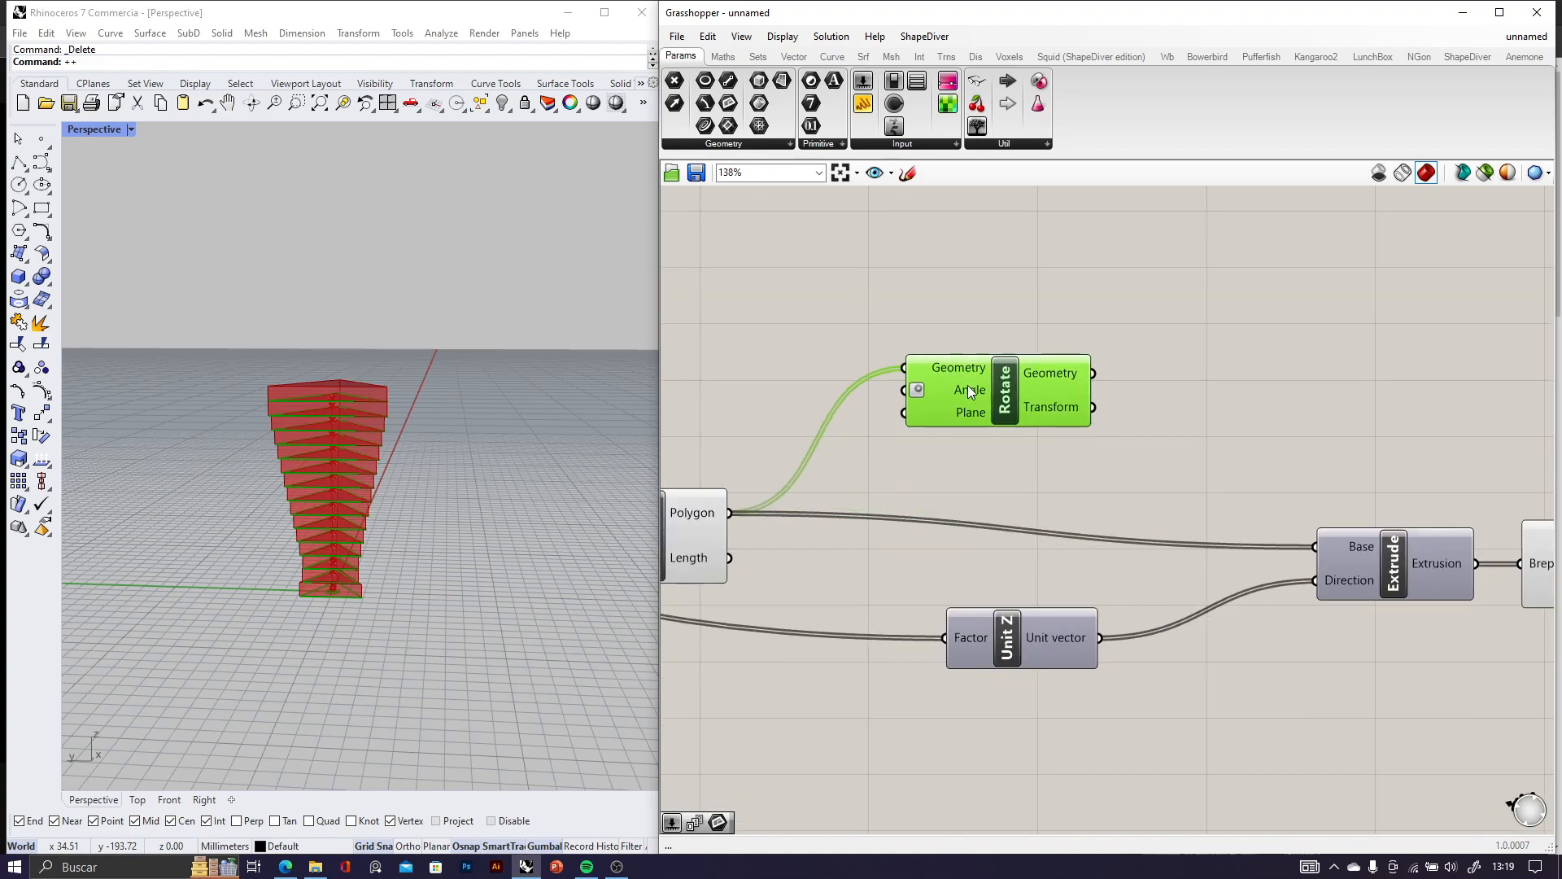
scroll(989, 395, "down", 4)
scroll(868, 607, "up", 6)
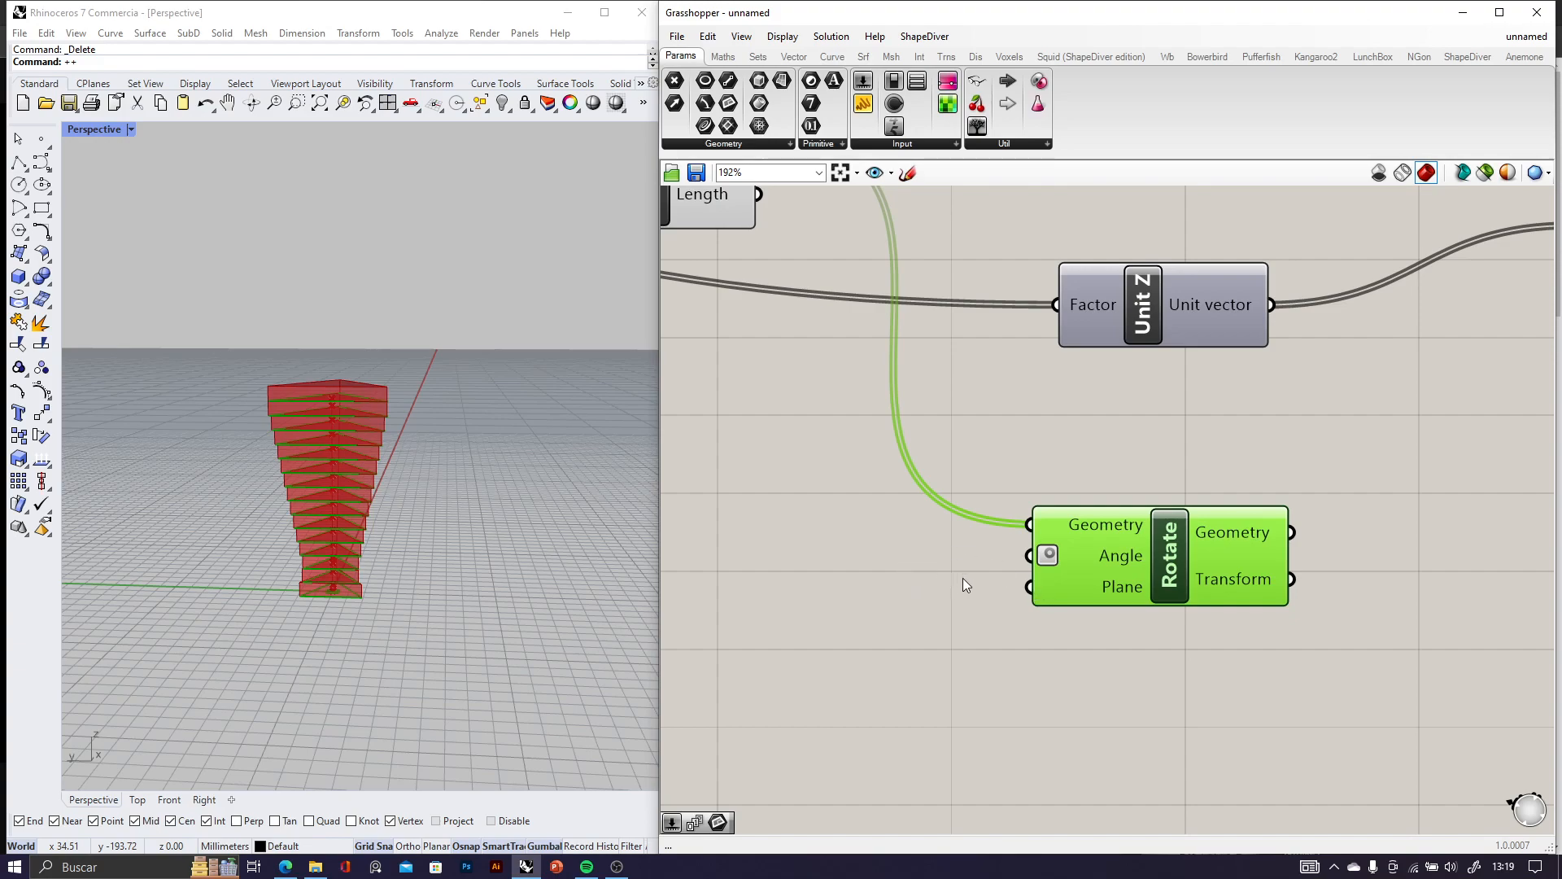
Add a number slider with value 13 and connect it to Rotate's Angle input
right_click_drag(968, 579, 1050, 526)
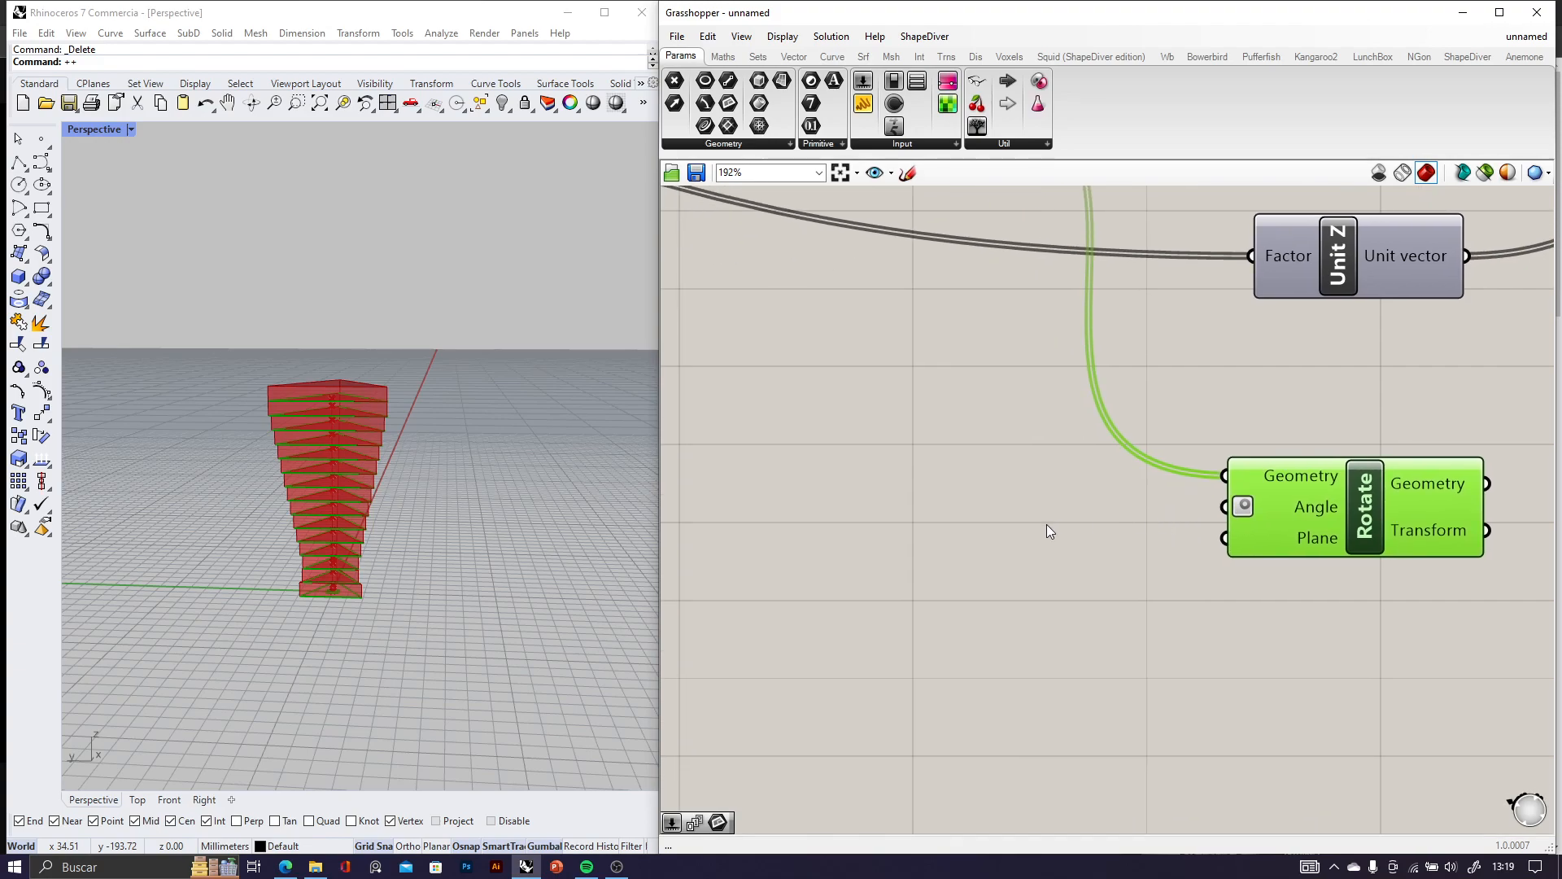
double_click(1045, 528)
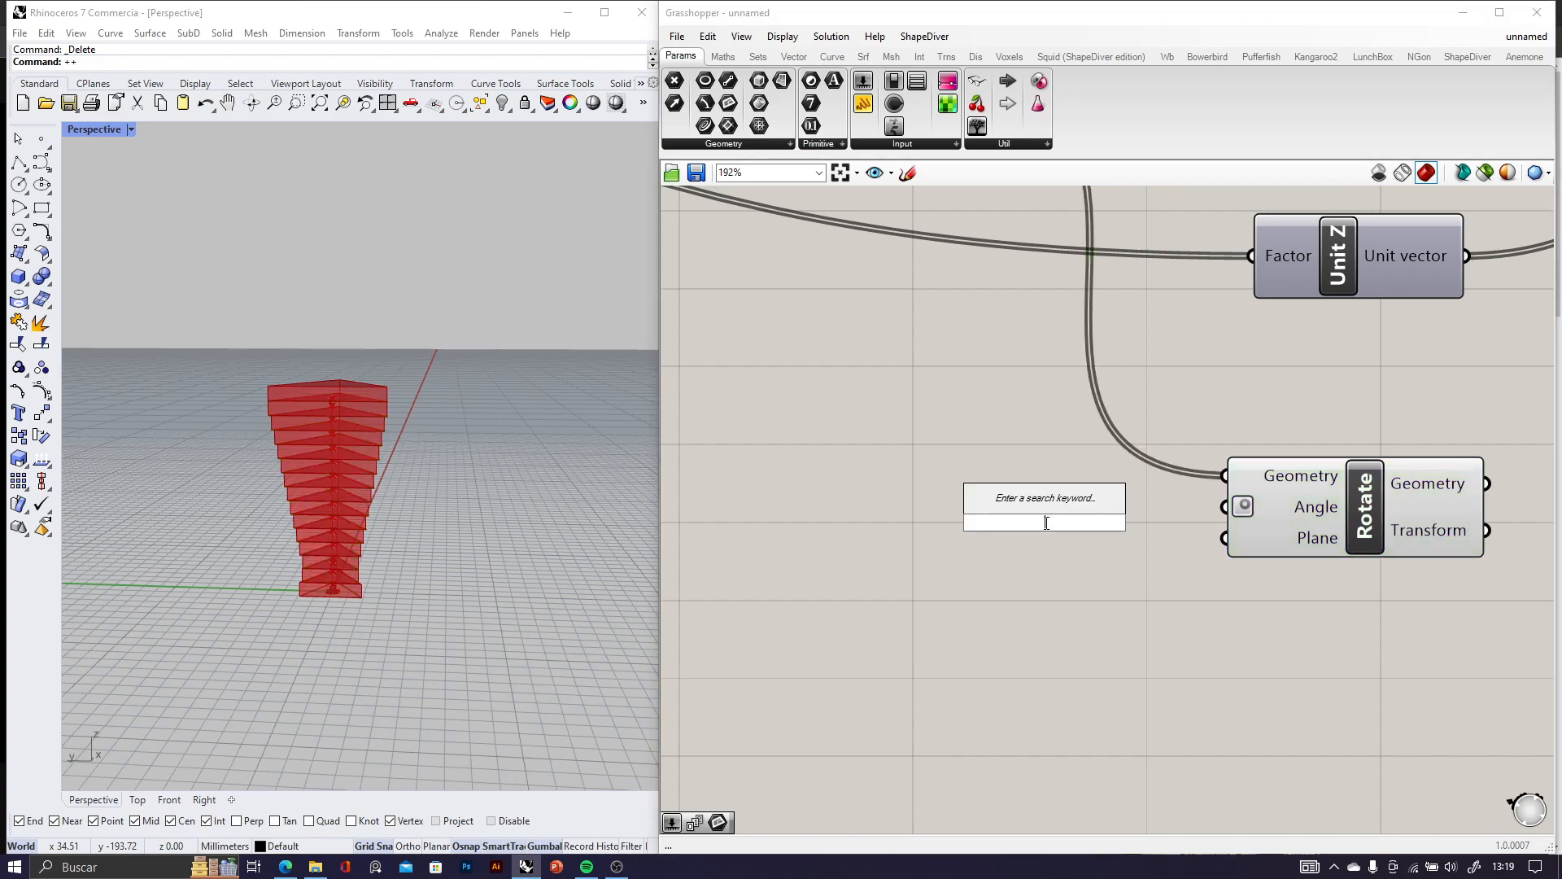
type("13")
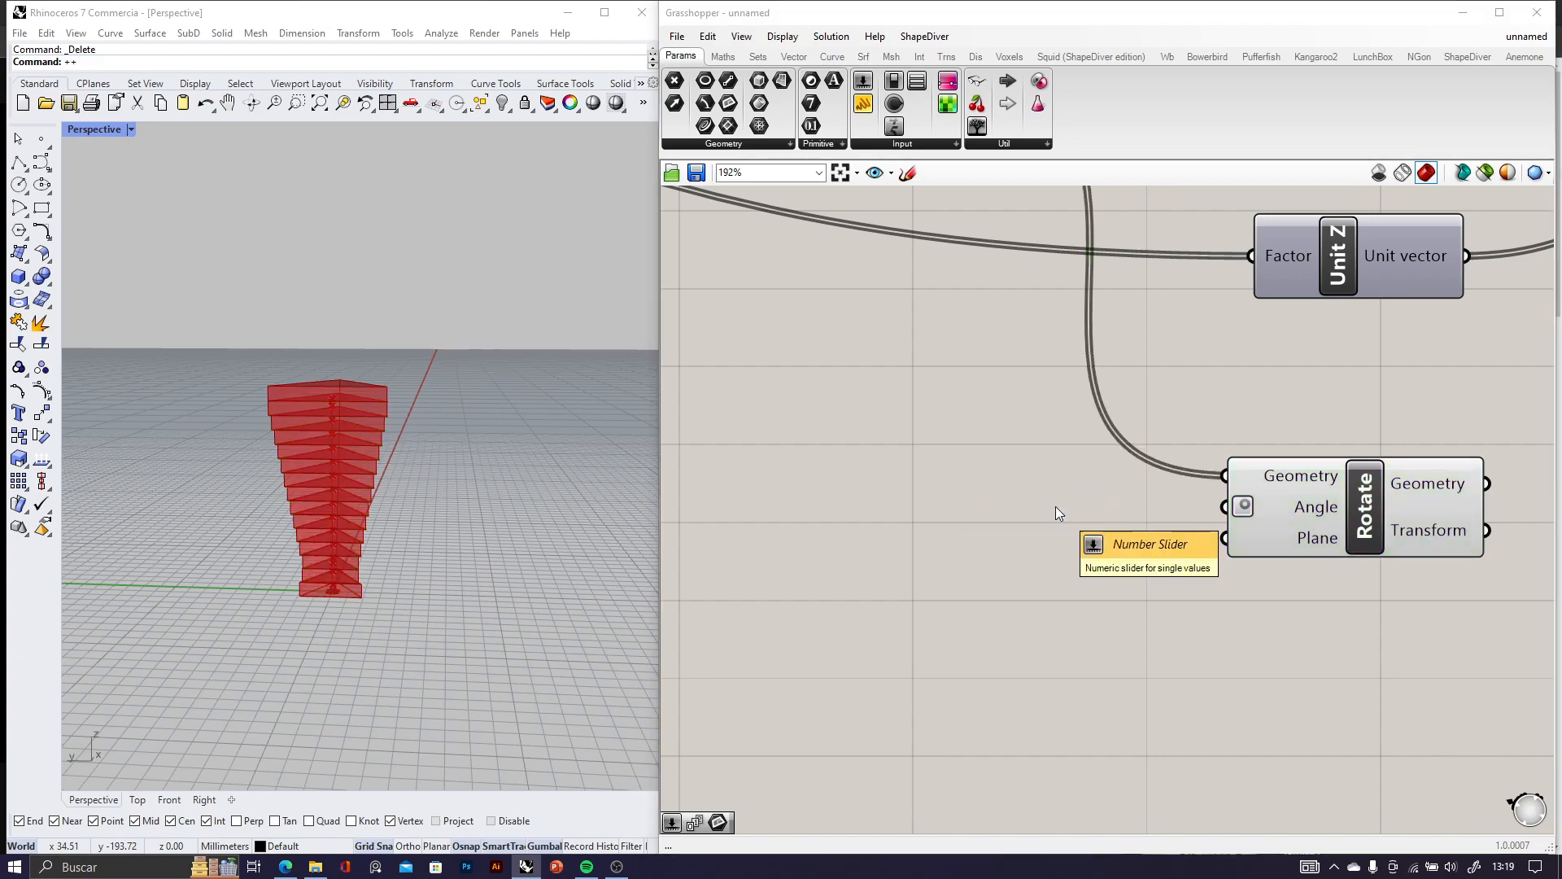
key("Return")
left_click_drag(1085, 527, 1040, 519)
left_click_drag(1154, 510, 1218, 510)
Connect Rotate's Geometry output to the Extrude component in place of the Polygon output
scroll(1218, 510, "down", 4)
right_click_drag(1218, 510, 1037, 544)
scroll(1119, 540, "up", 1)
left_click_drag(1169, 381, 1173, 360)
Set the number slider feeding Rotate's Angle input to 98
right_click_drag(811, 576, 884, 568)
scroll(844, 551, "up", 2)
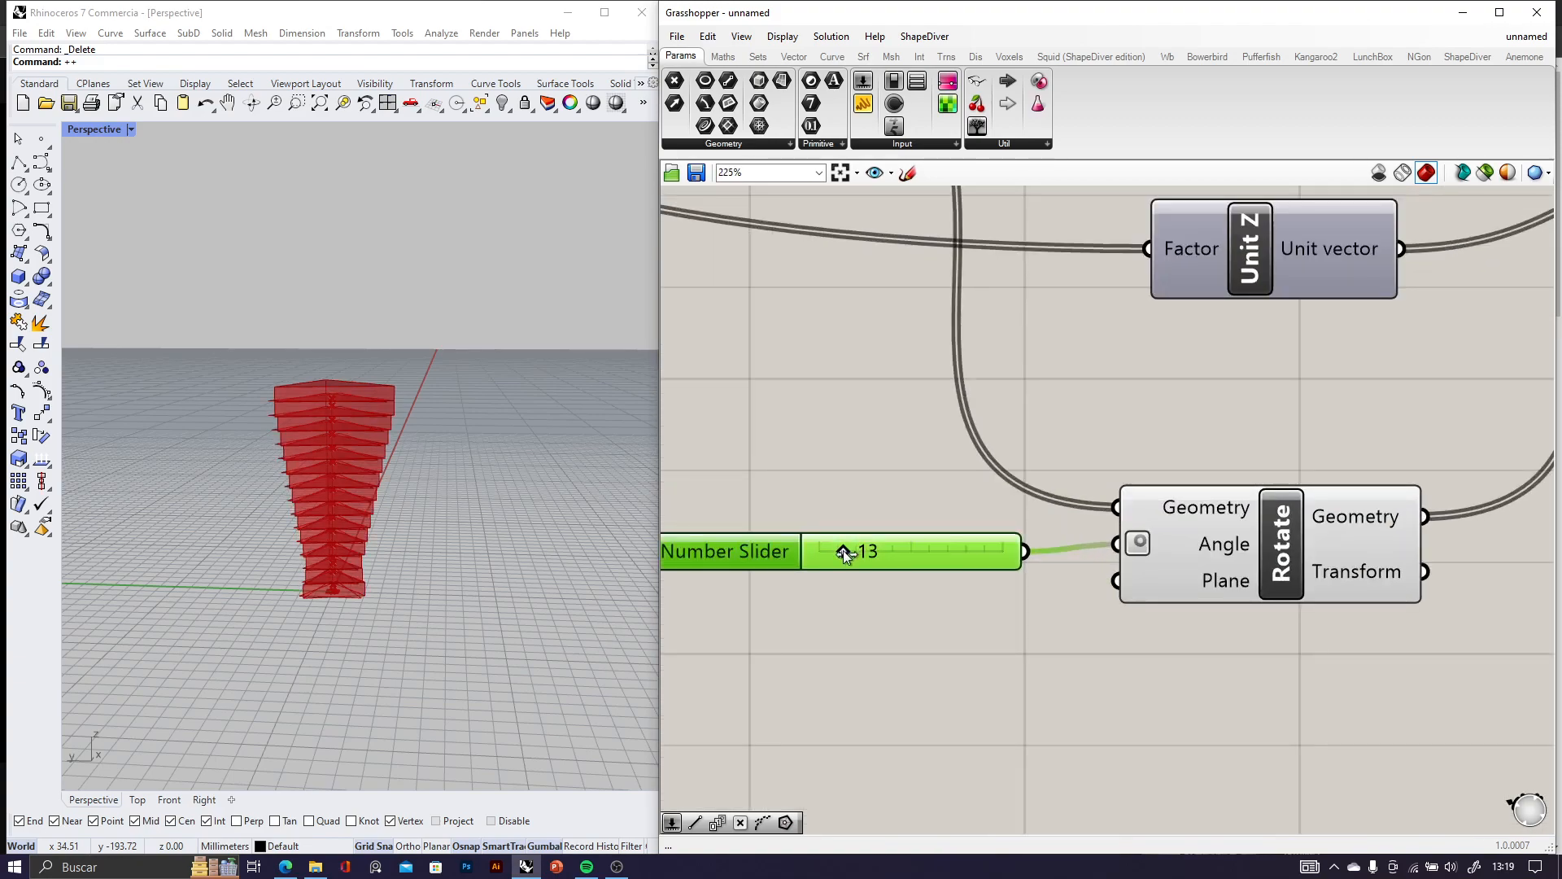
left_click_drag(845, 554, 999, 578)
Disable the preview of the Polygon component
scroll(994, 577, "down", 3)
right_click_drag(928, 448, 960, 516)
scroll(890, 428, "up", 2)
left_click(901, 480)
middle_click(902, 472)
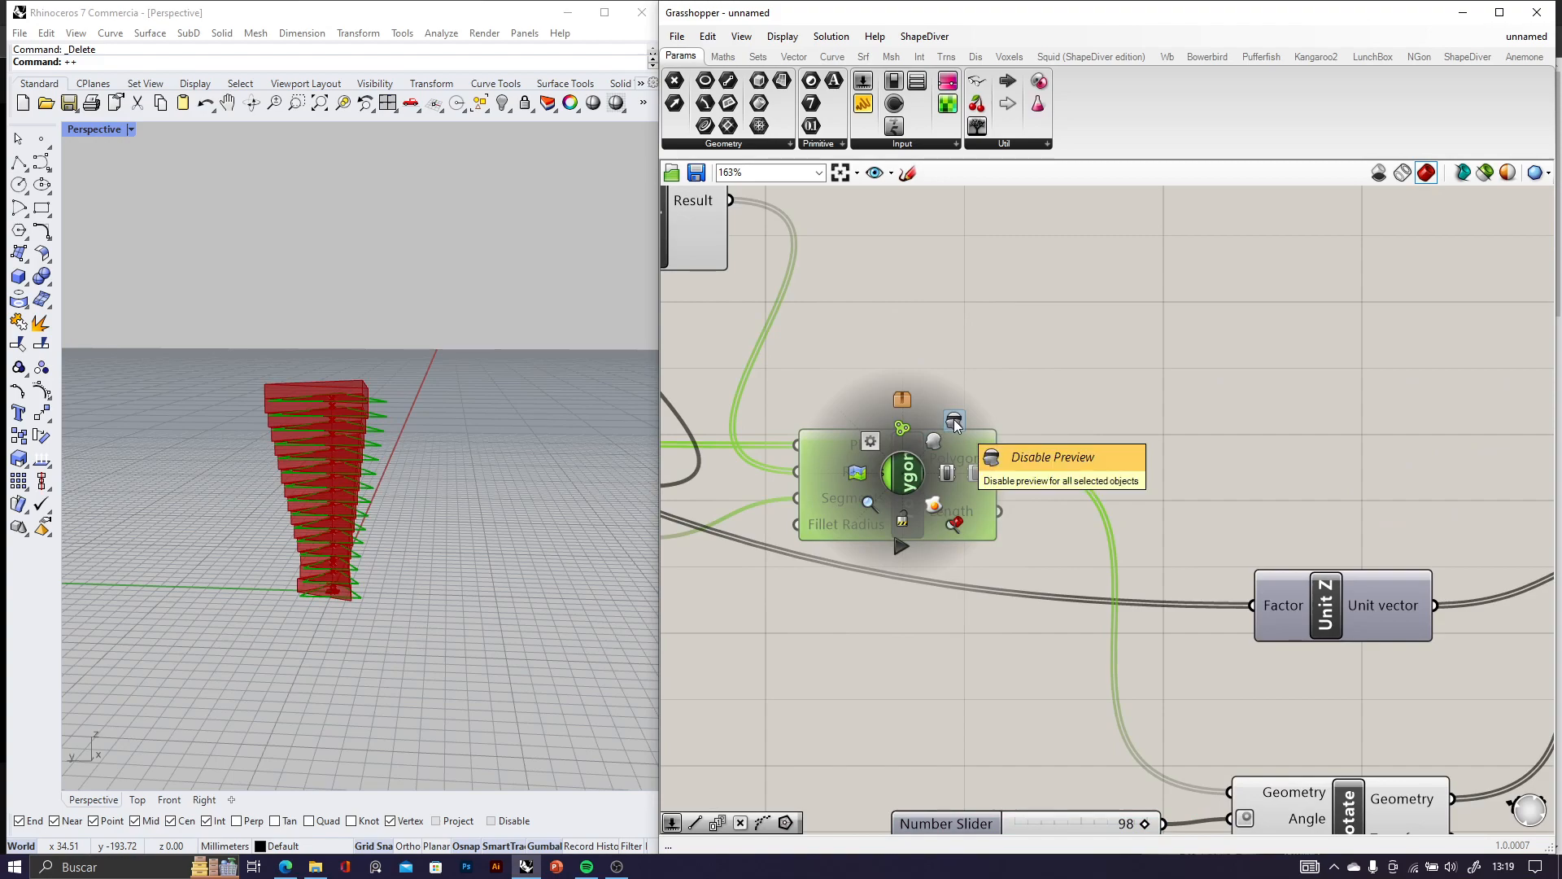
left_click(955, 422)
scroll(1004, 534, "down", 2)
scroll(1013, 530, "up", 2)
Delete the number slider connected to Rotate's Angle input
left_click_drag(1096, 464, 1057, 460)
right_click_drag(1052, 569, 1179, 607)
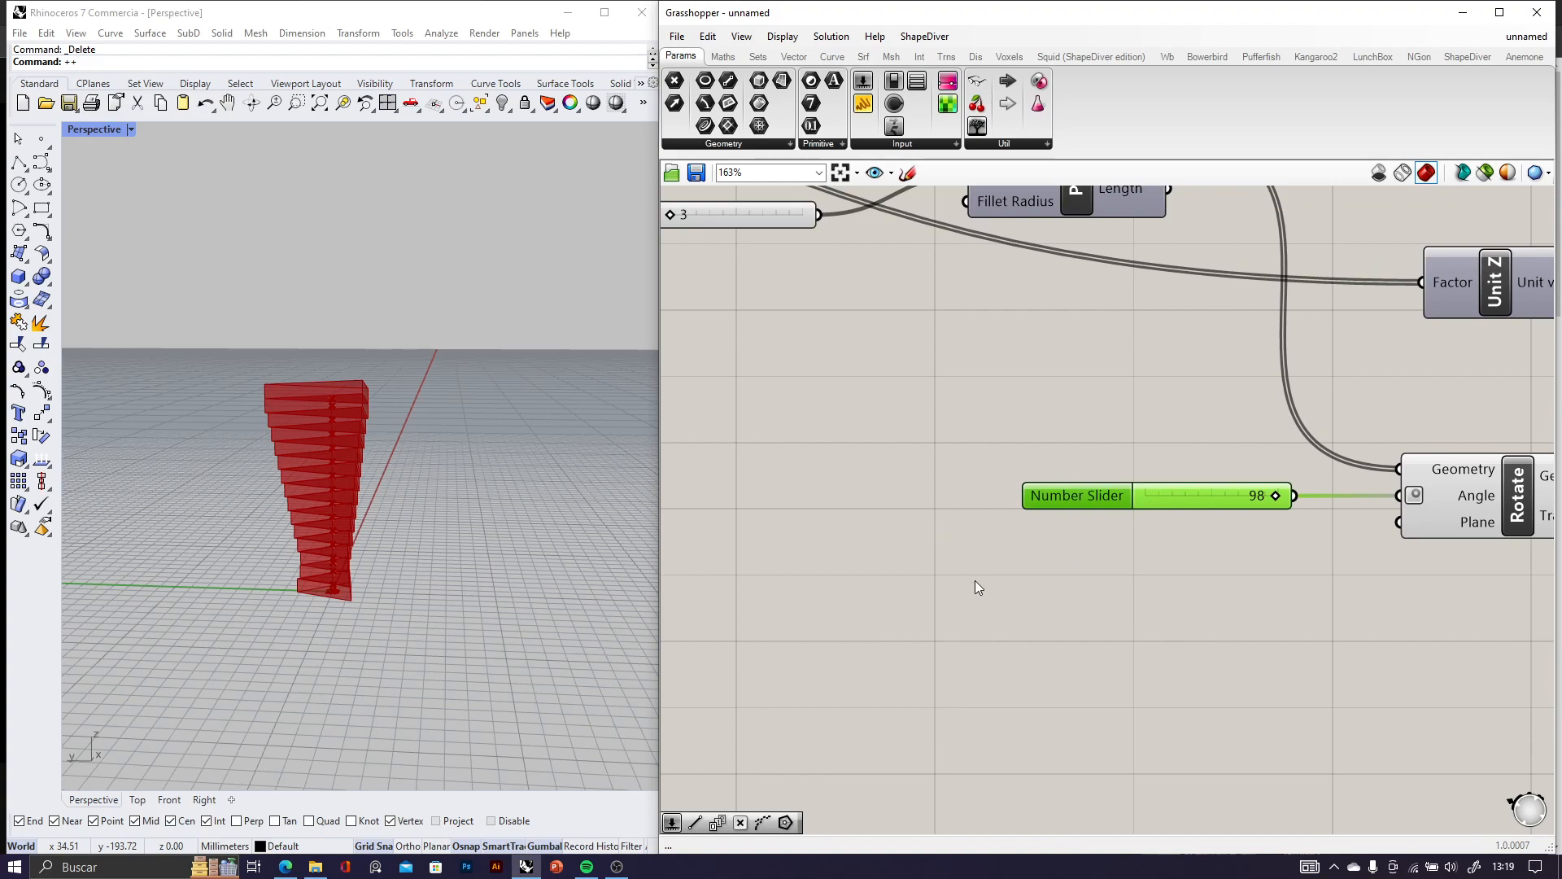
key("Delete")
Add a Series component and place it below the Polygon's sliders, well before Rotate
double_click(1134, 506)
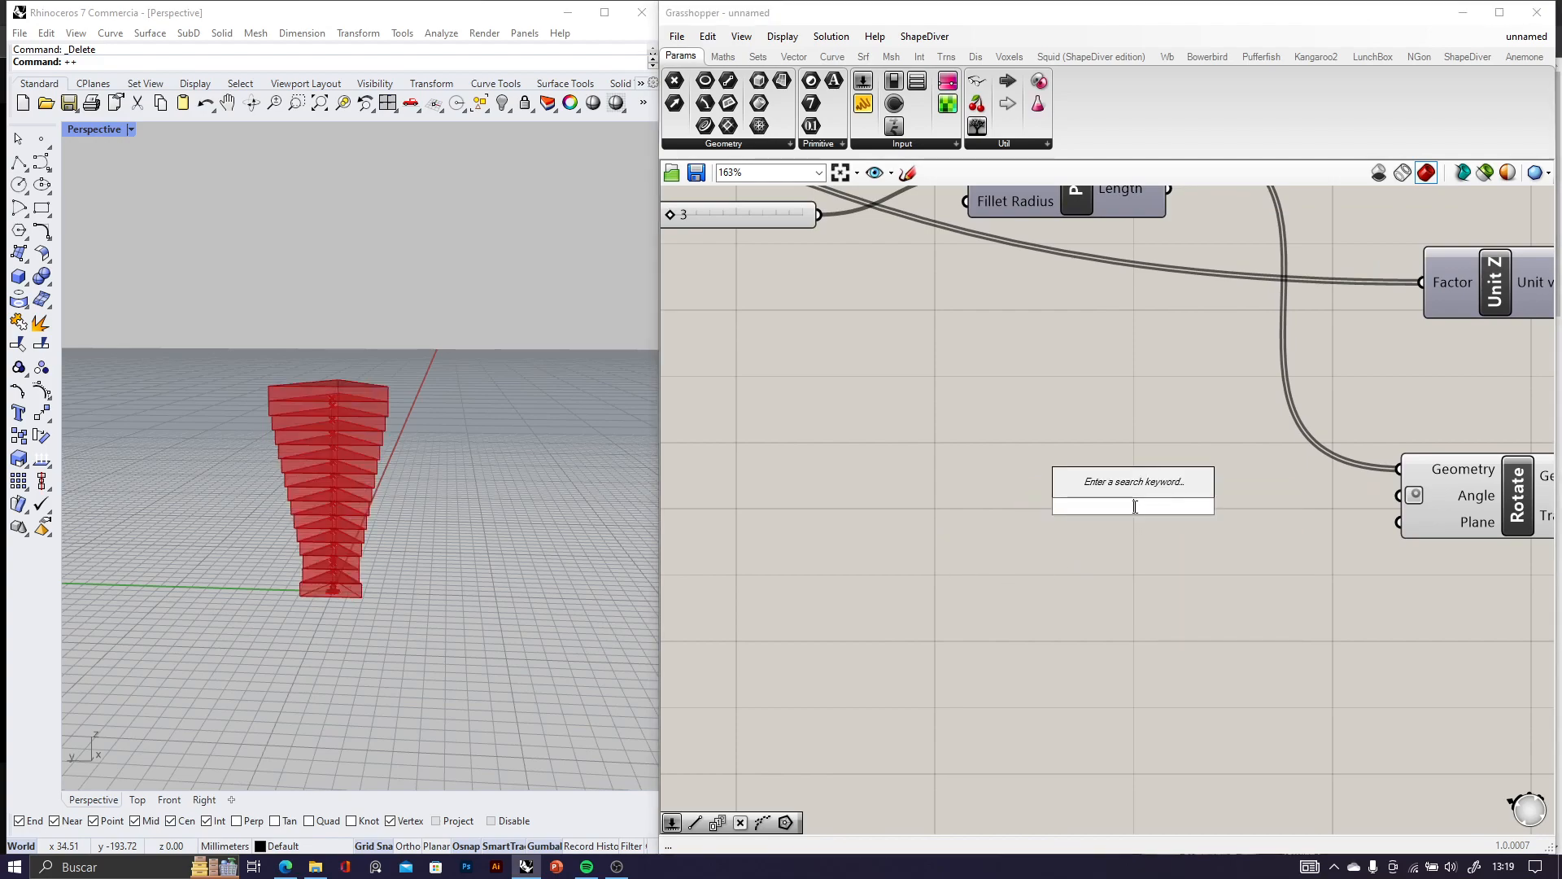
type("serie")
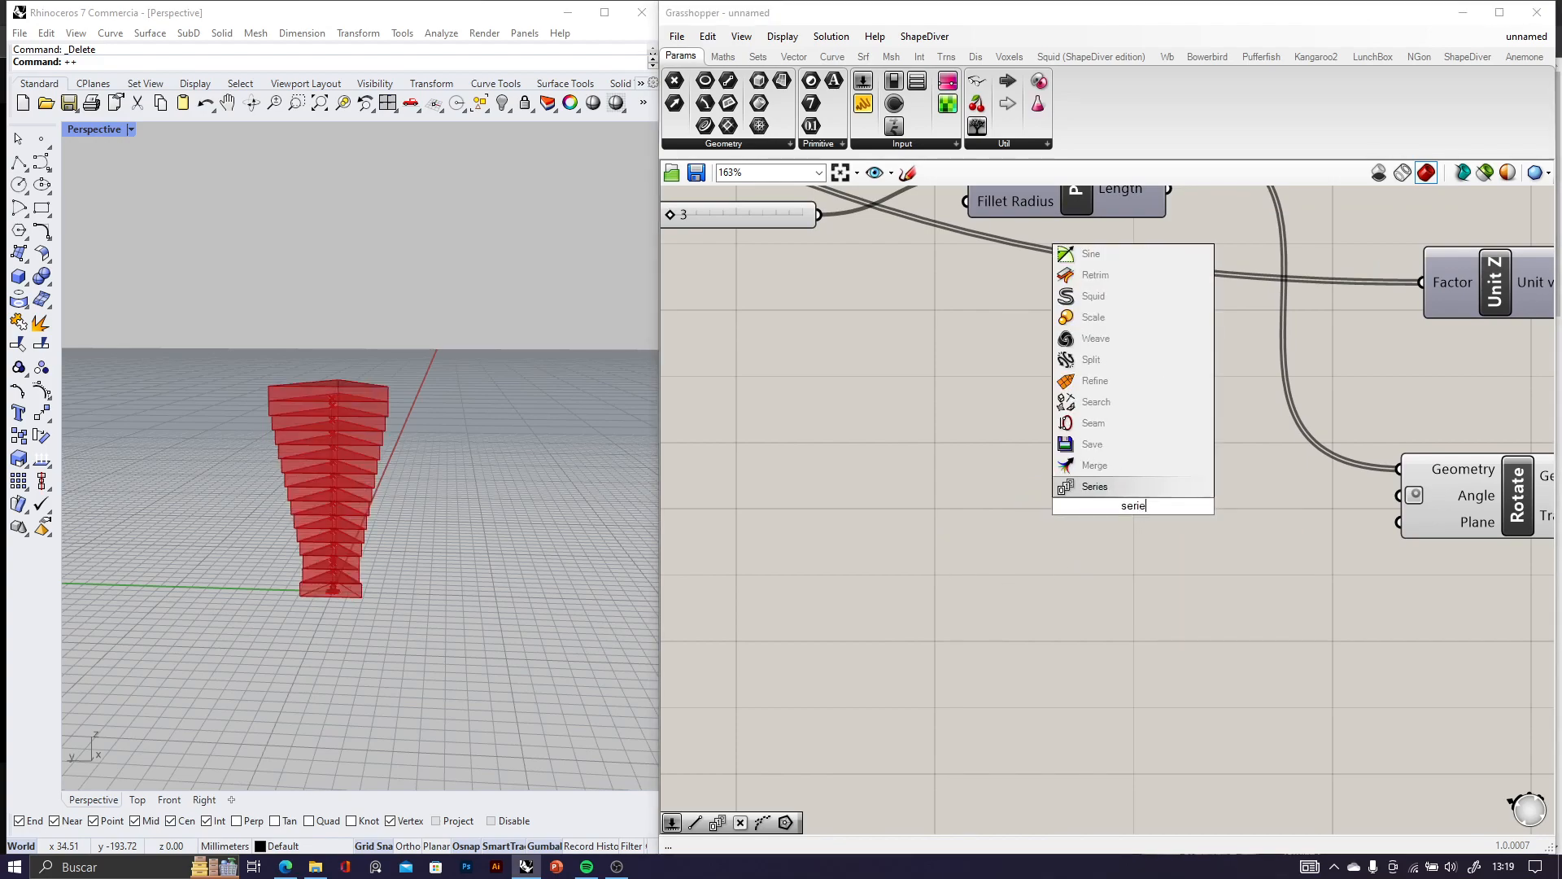
left_click(1097, 486)
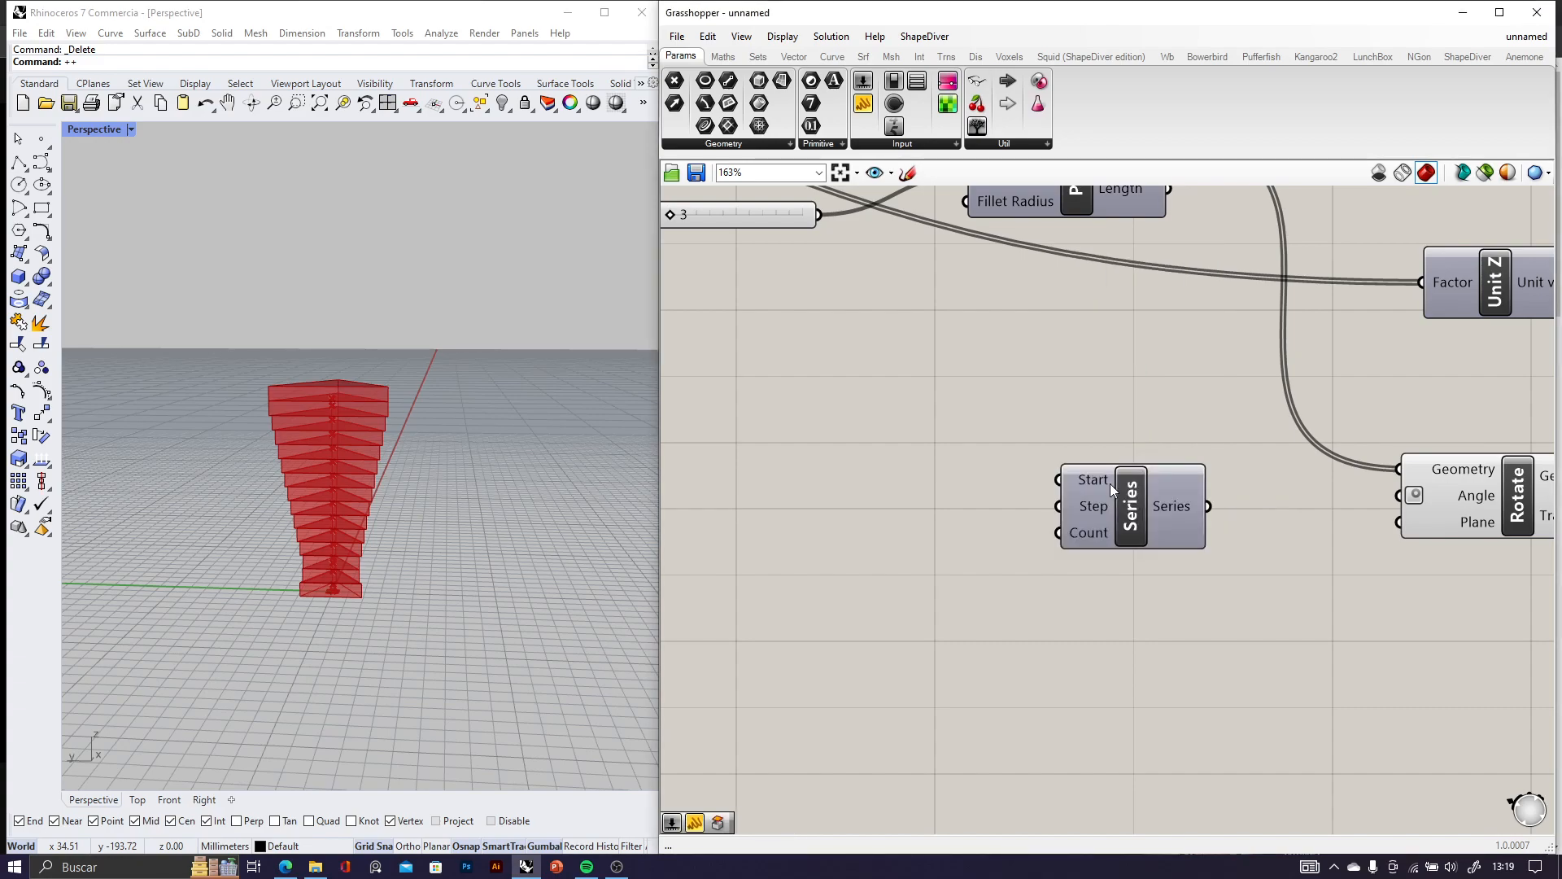
scroll(1110, 484, "up", 5)
scroll(1085, 454, "down", 5)
left_click_drag(1116, 494, 745, 612)
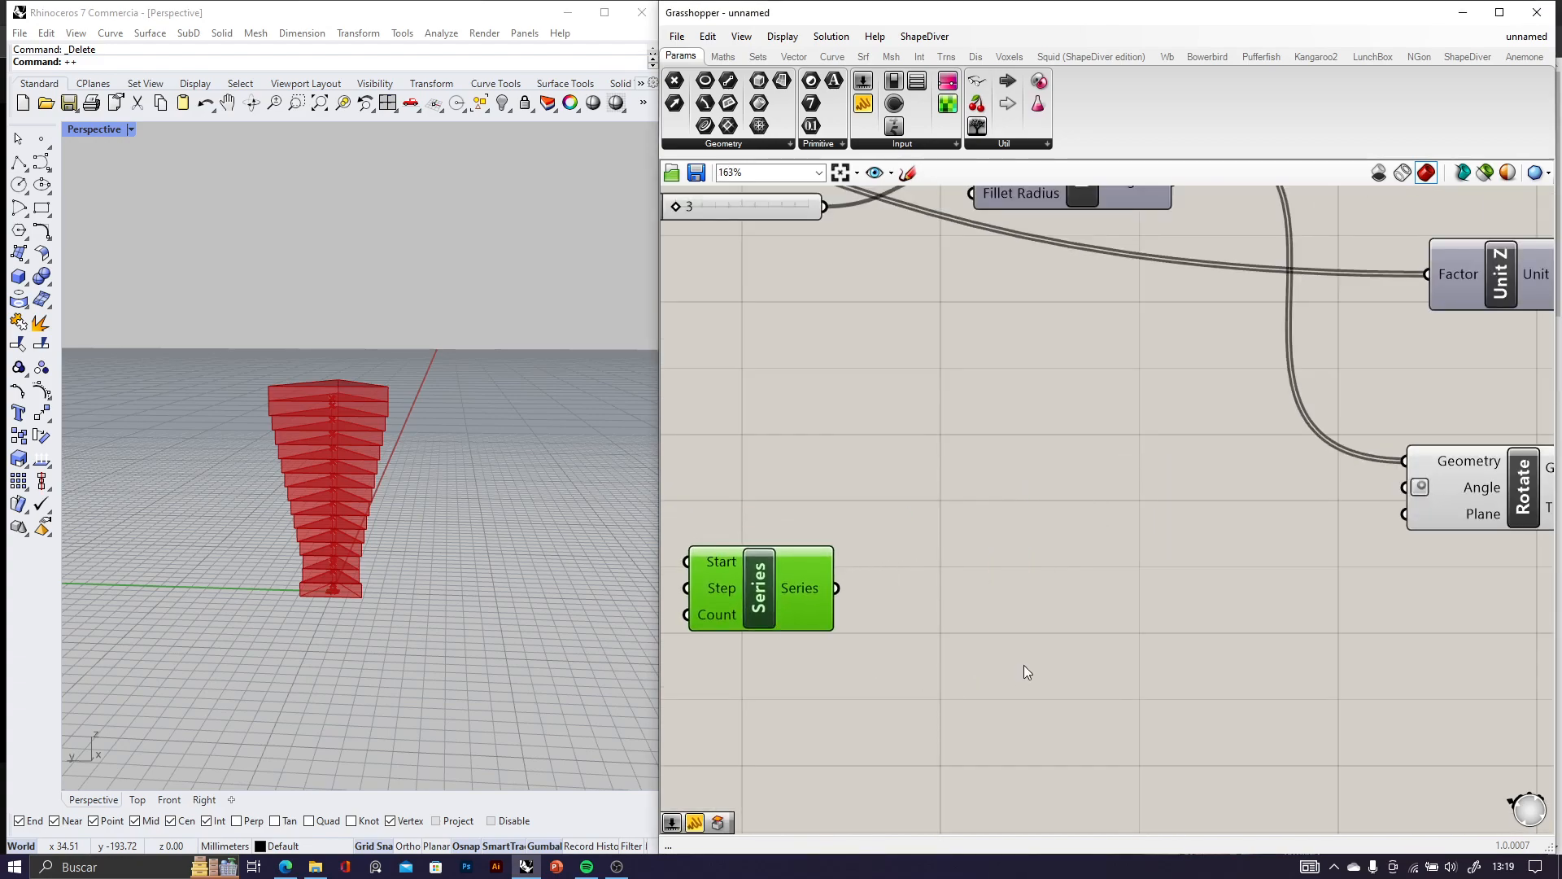
Add a Panel beside Series, connect the Series output to it, and enlarge the panel
double_click(1023, 666)
type("panel")
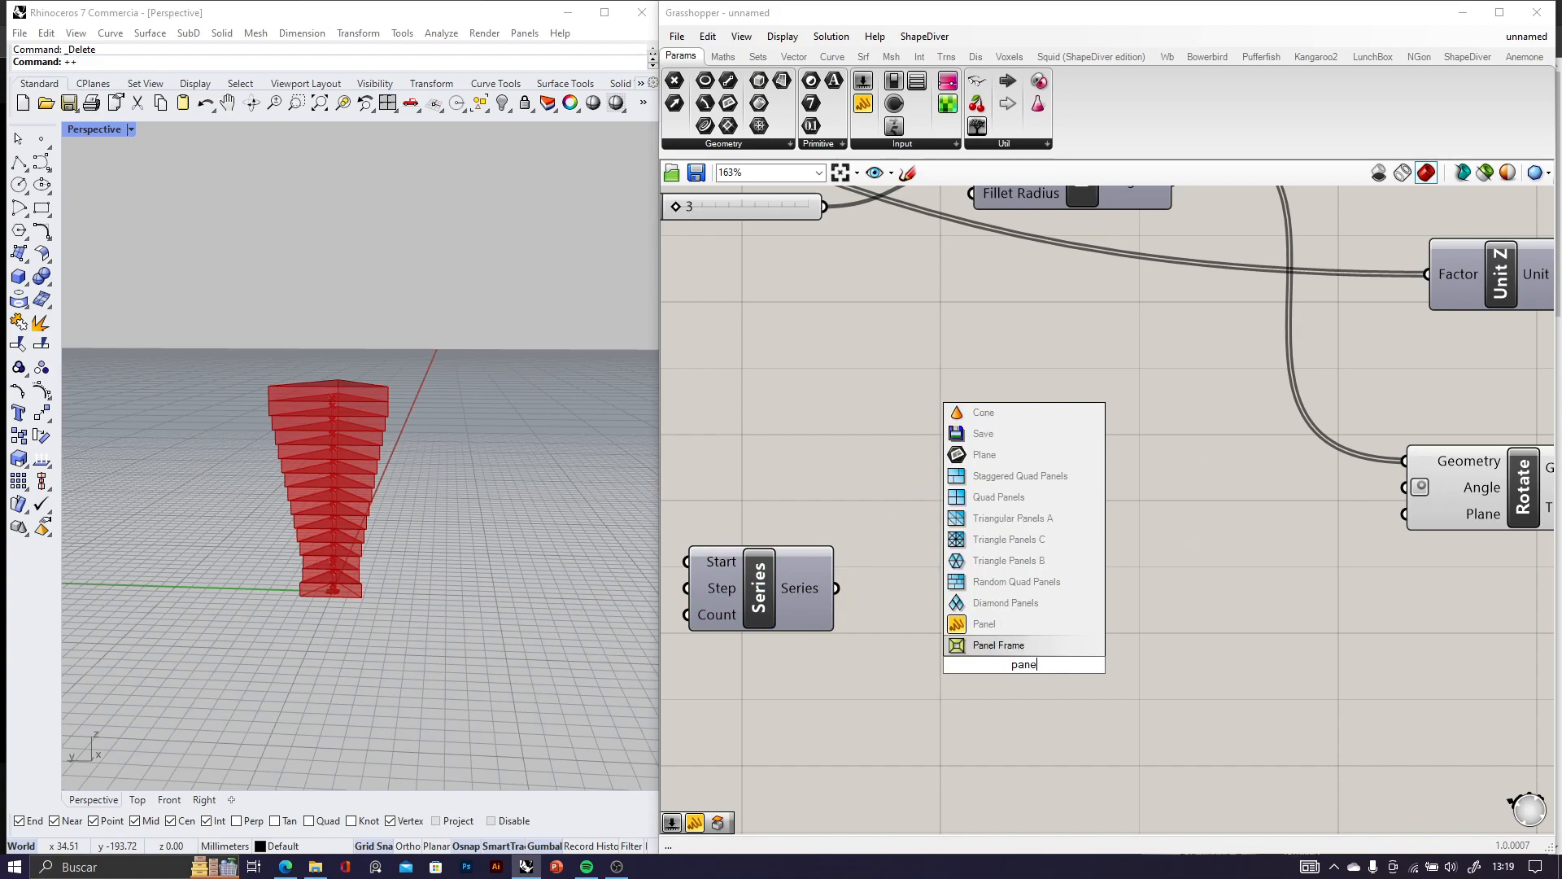
left_click(1019, 623)
left_click_drag(873, 629, 918, 665)
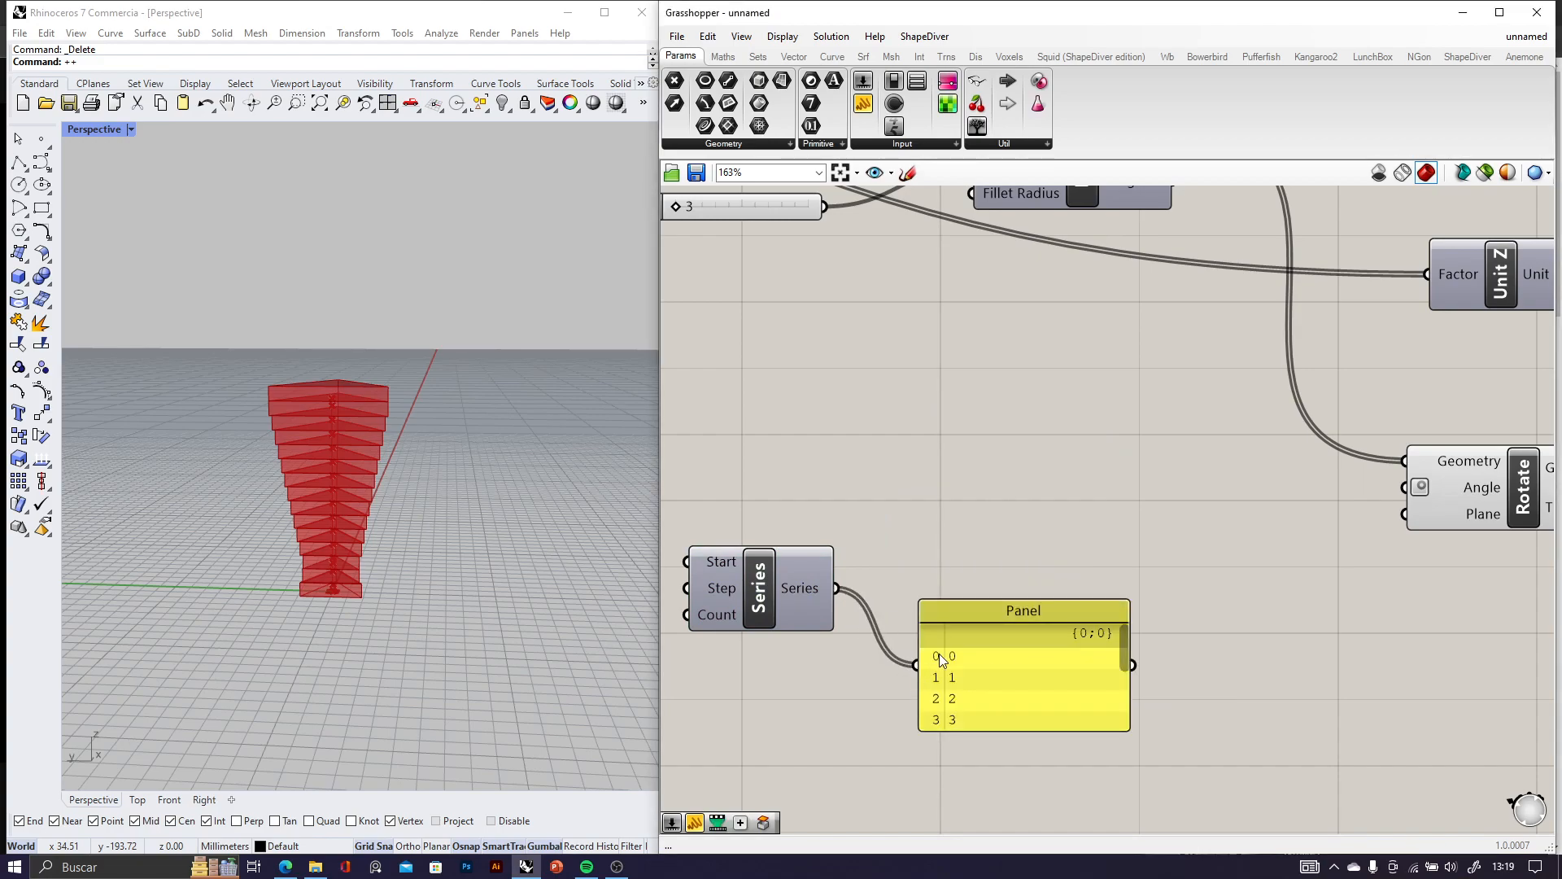
left_click_drag(968, 613, 985, 533)
mouse_move(991, 661)
left_mouse_down()
mouse_move(1008, 769)
mouse_move(1004, 667)
left_mouse_up()
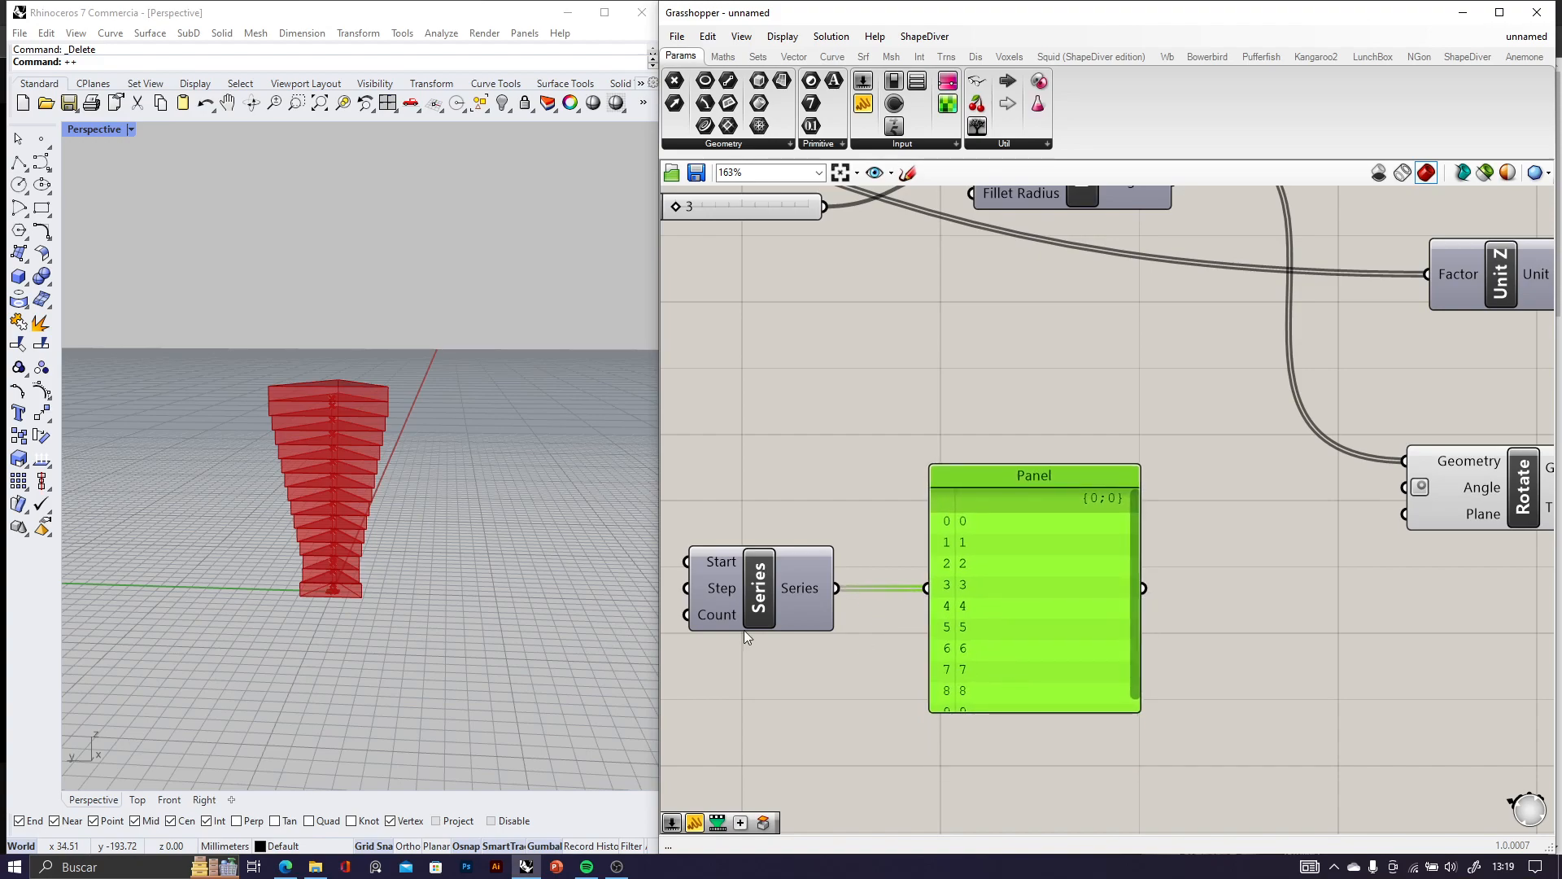
Extend the panel to show the full list of series values and align the Series component with it
right_click_drag(748, 630, 954, 597)
scroll(948, 592, "up", 2)
left_click_drag(969, 581, 1063, 576)
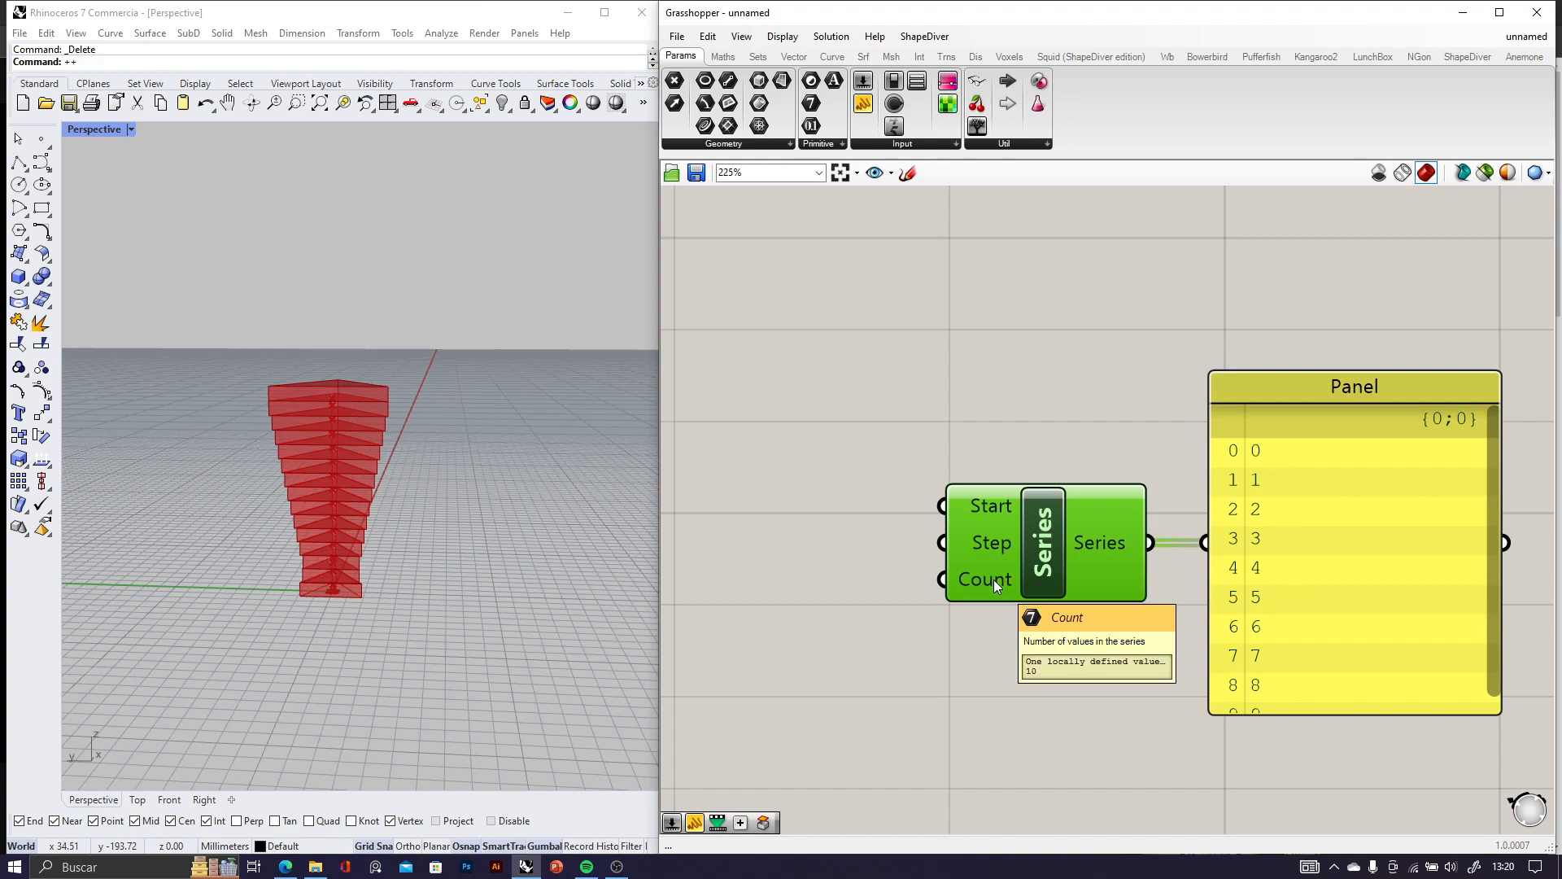
mouse_move(1297, 710)
left_mouse_down()
mouse_move(1308, 765)
mouse_move(1301, 731)
left_mouse_up()
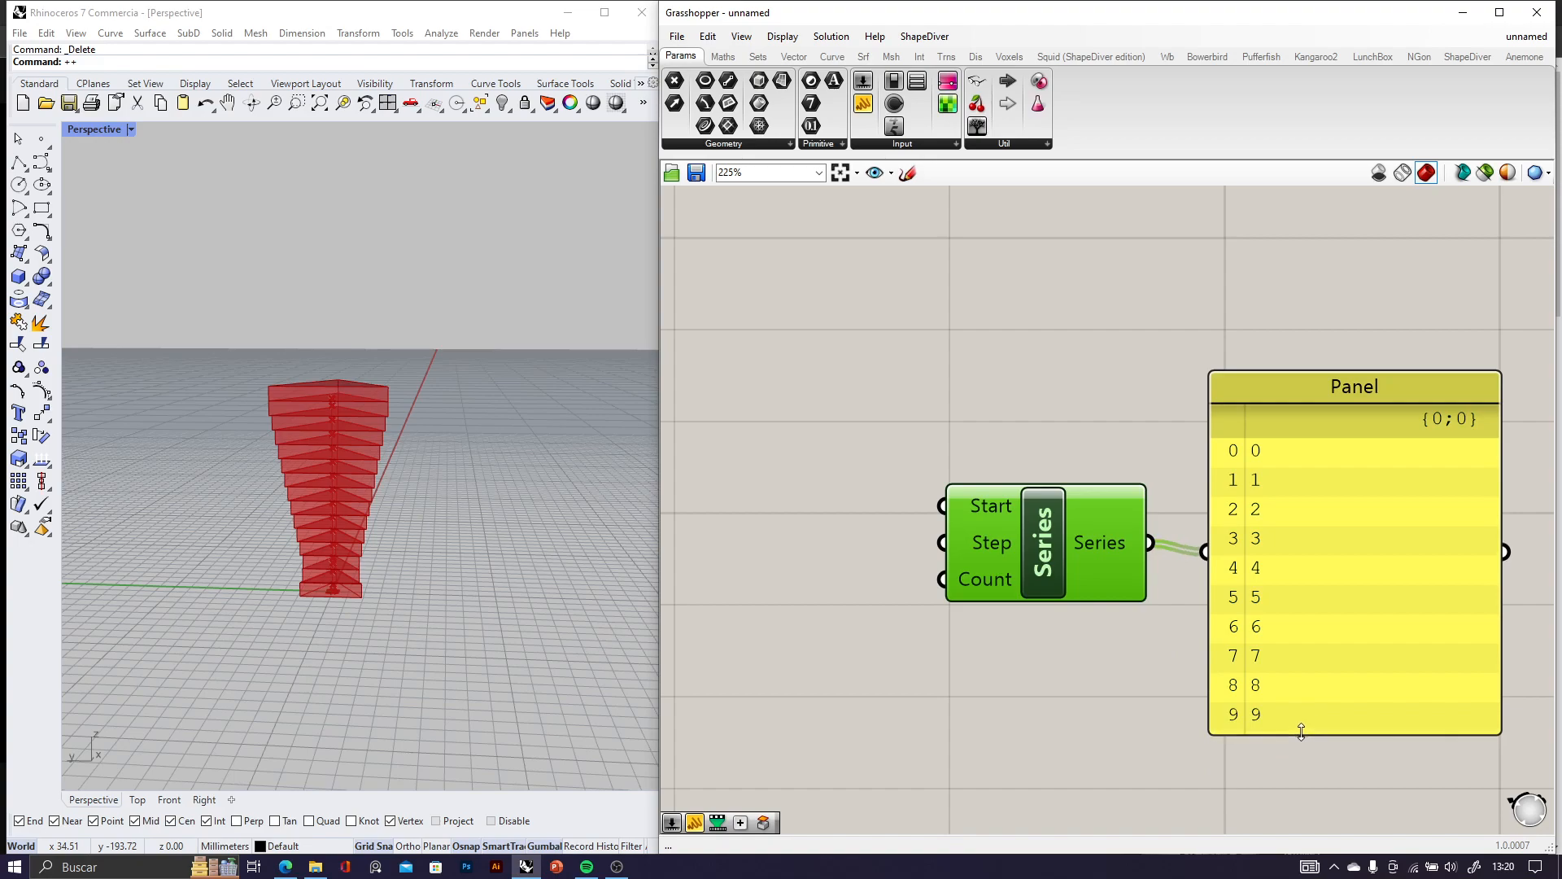
left_click_drag(982, 556, 987, 564)
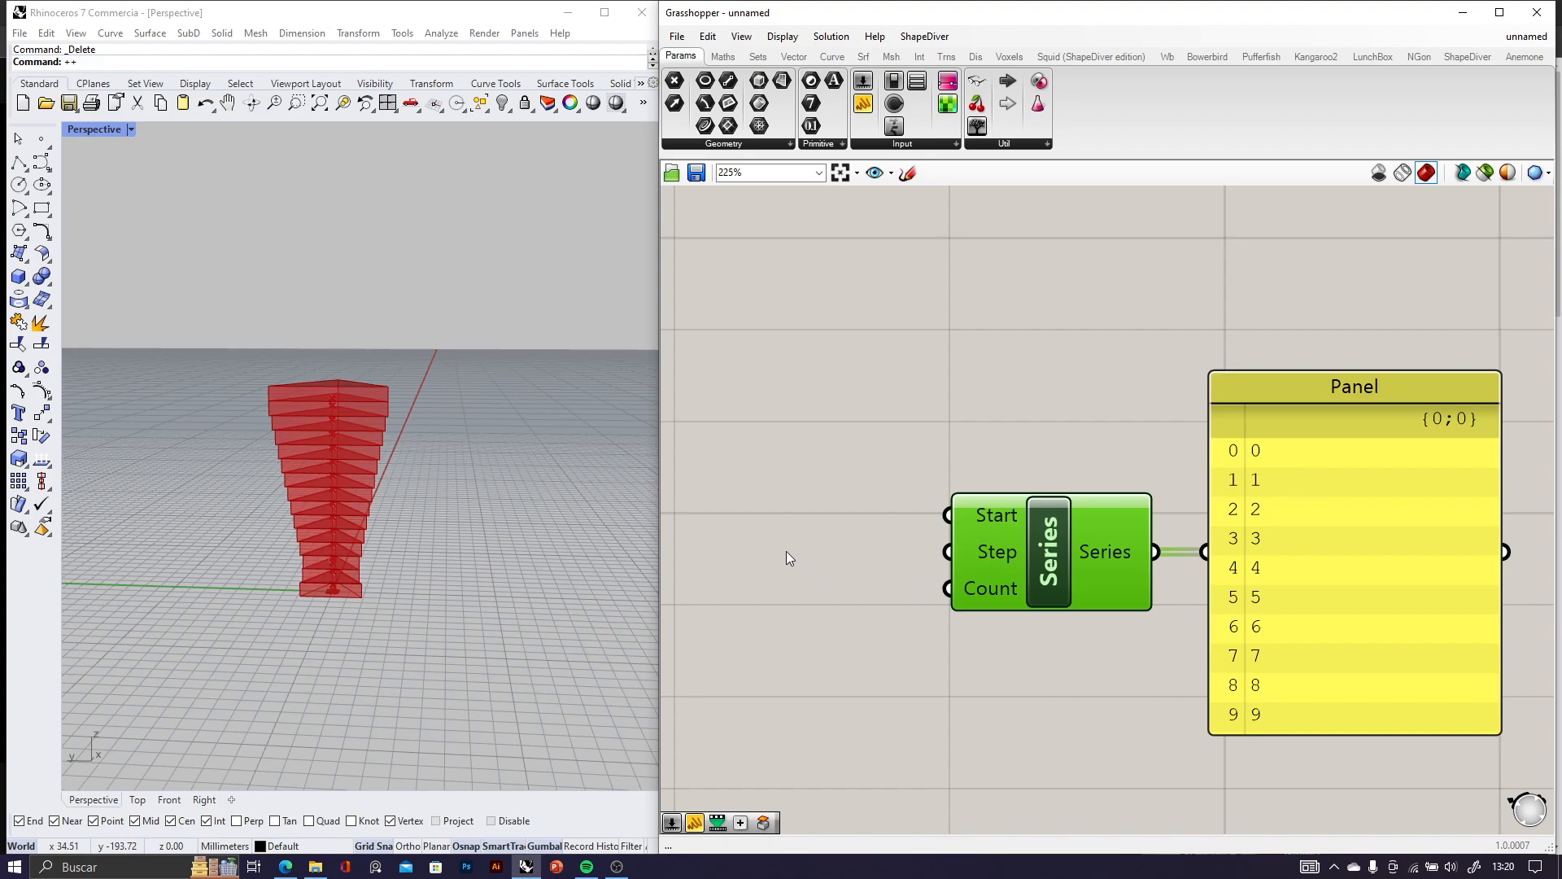
Add a number slider with value 12 and connect it to the Series Step input
double_click(823, 545)
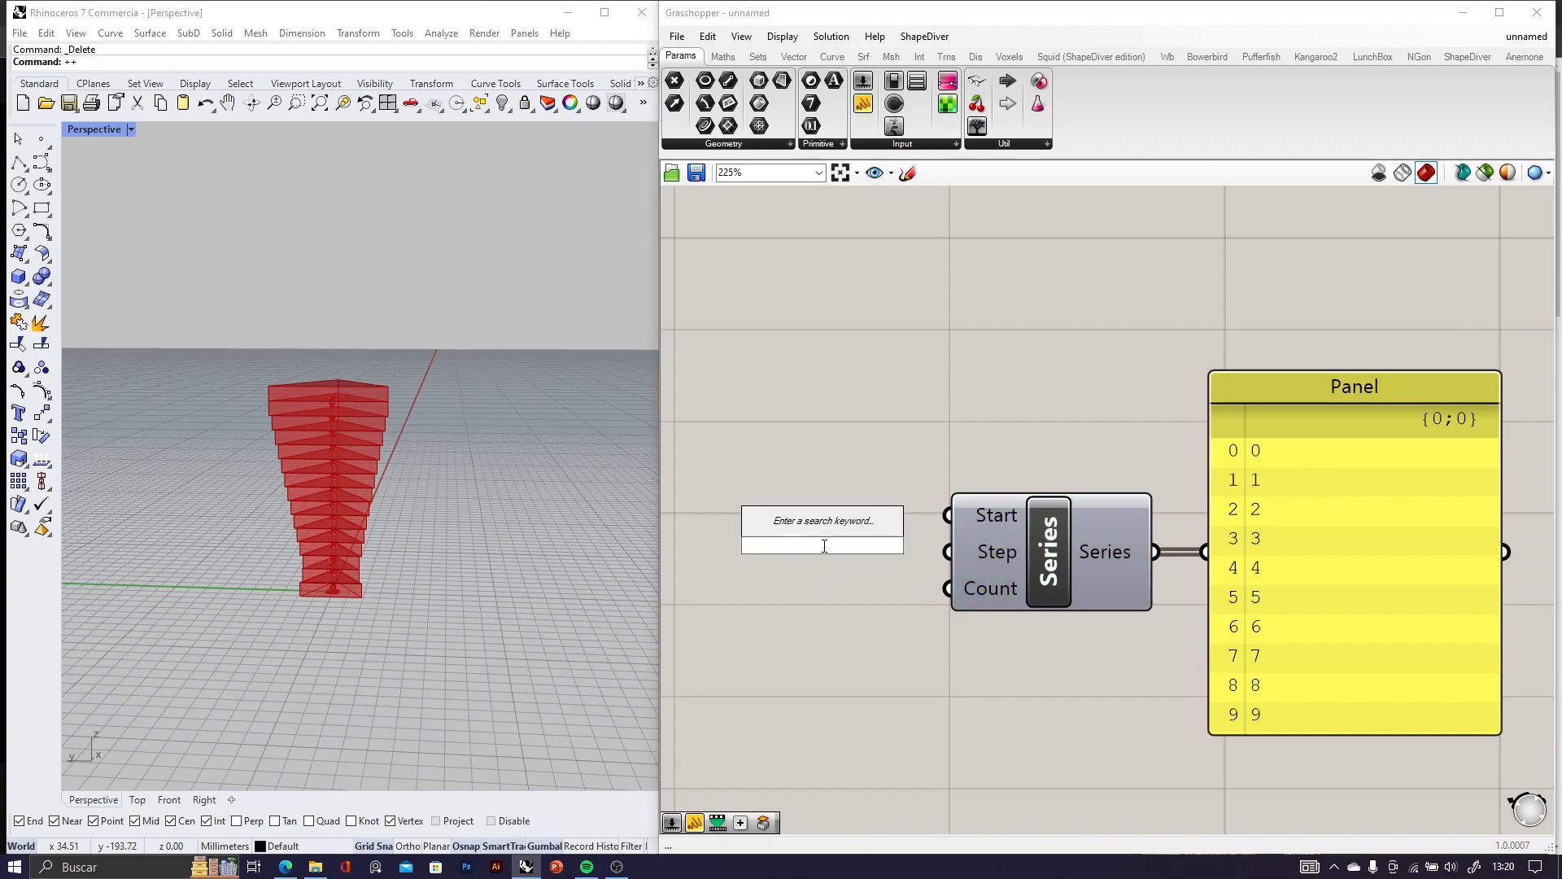
type("12")
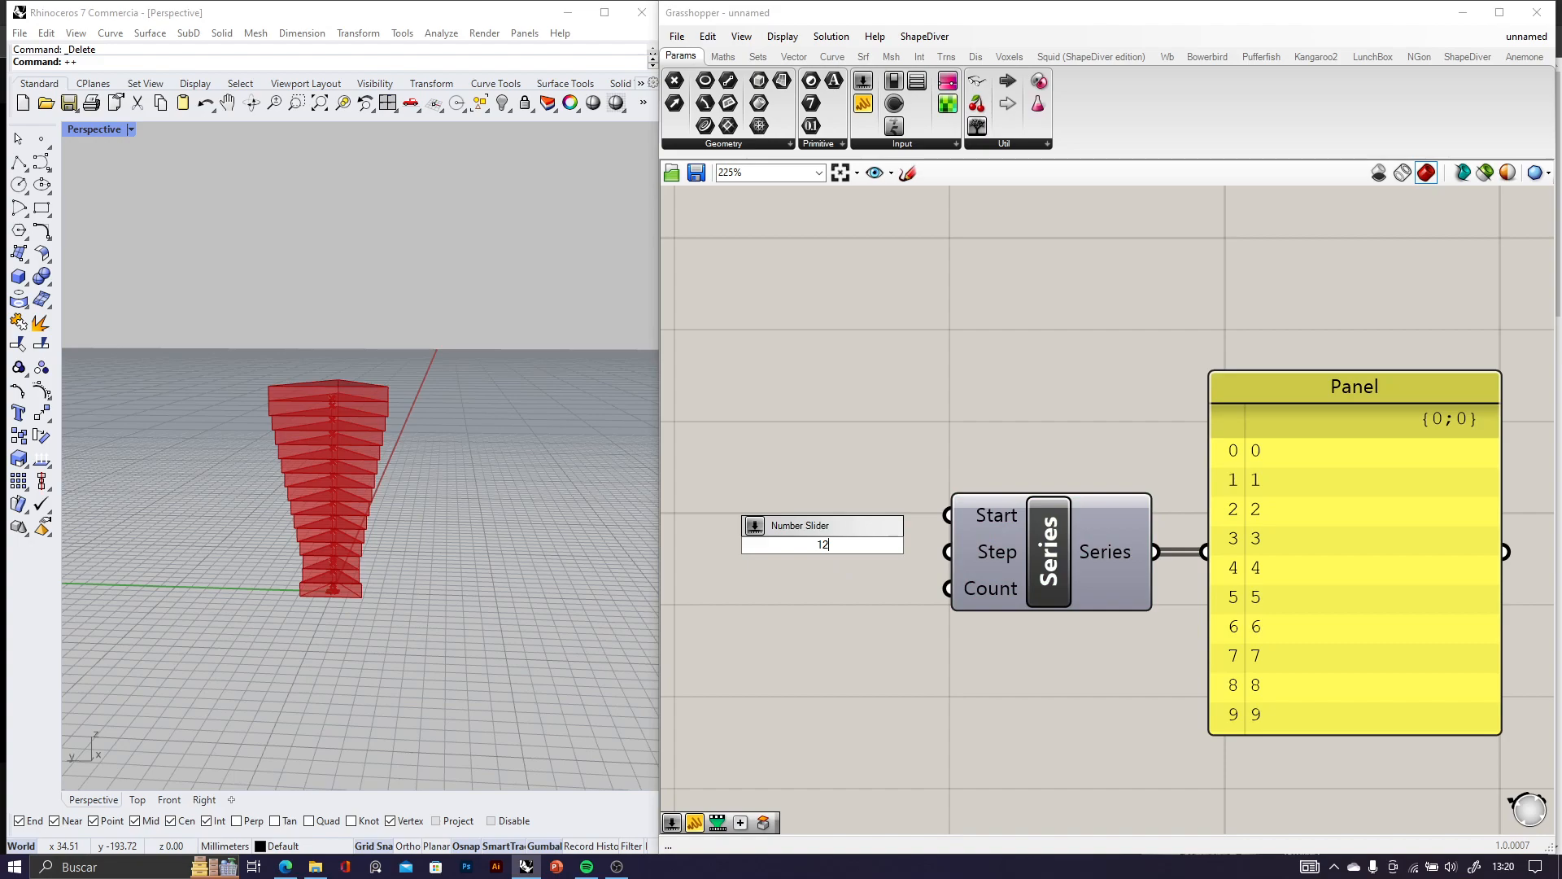
left_click(848, 529)
mouse_move(887, 547)
left_mouse_down()
mouse_move(757, 547)
mouse_move(887, 564)
left_mouse_up()
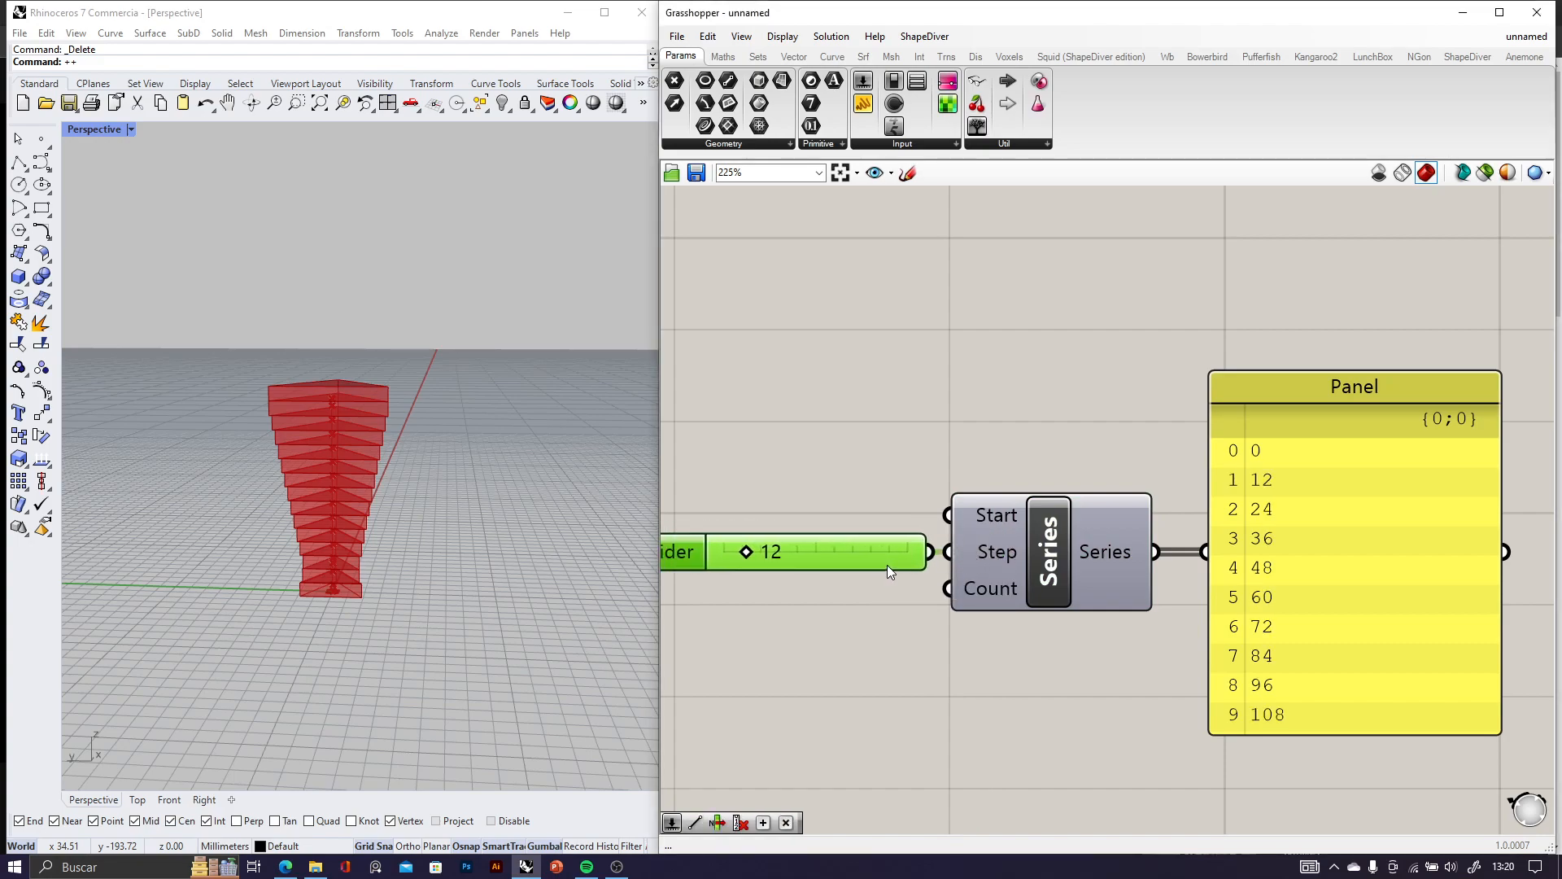
Locate the Perp Frames component and move its Count slider lower, level with the Series component
scroll(972, 598, "down", 5)
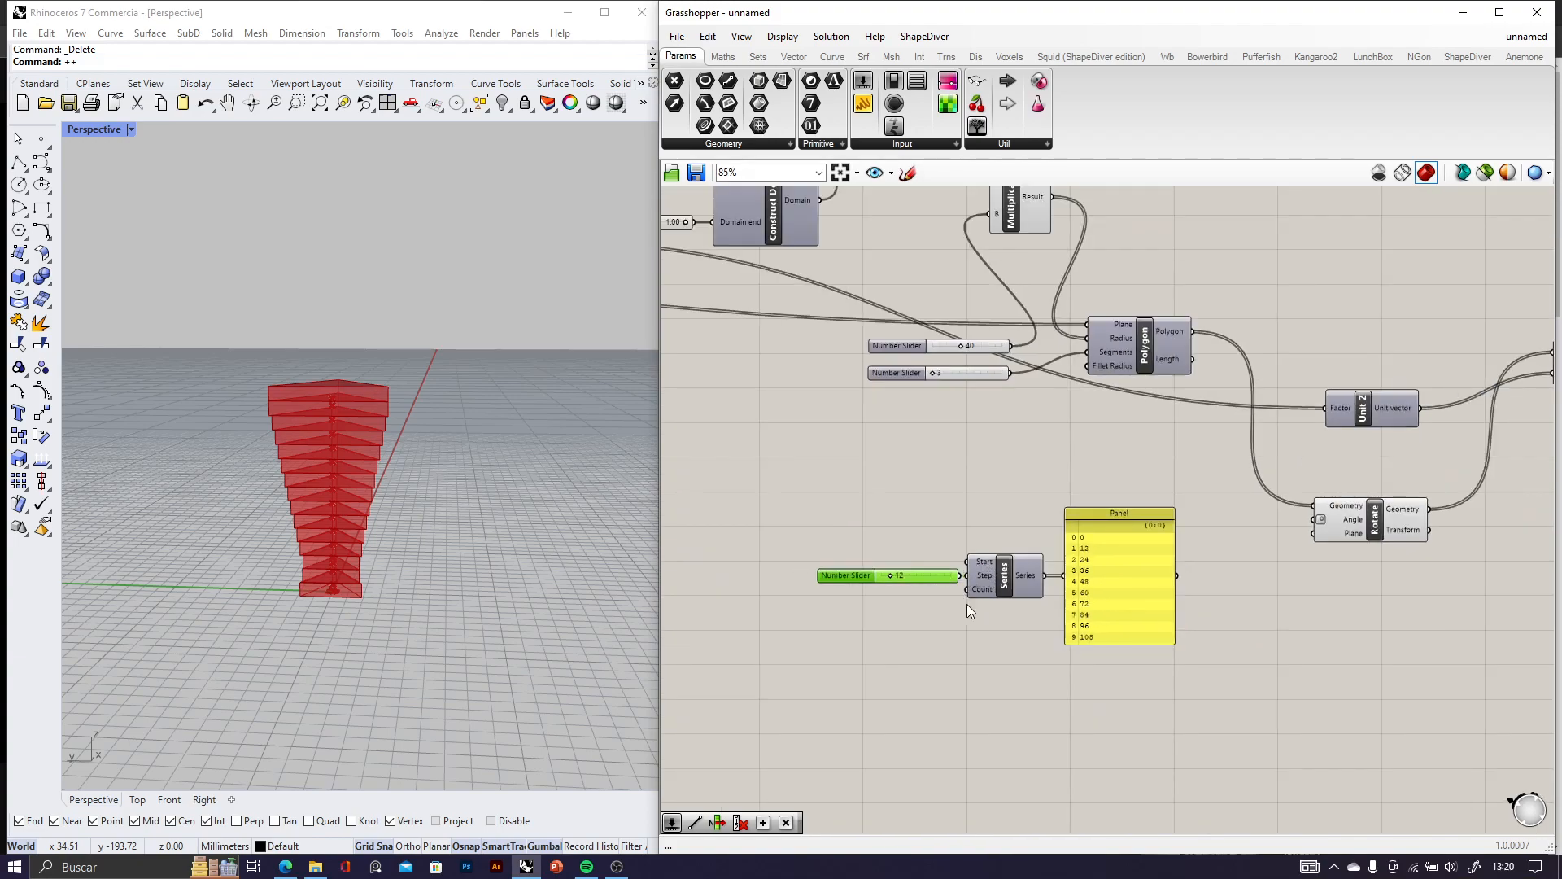
scroll(996, 603, "down", 6)
right_click_drag(996, 608, 1155, 568)
scroll(897, 487, "up", 8)
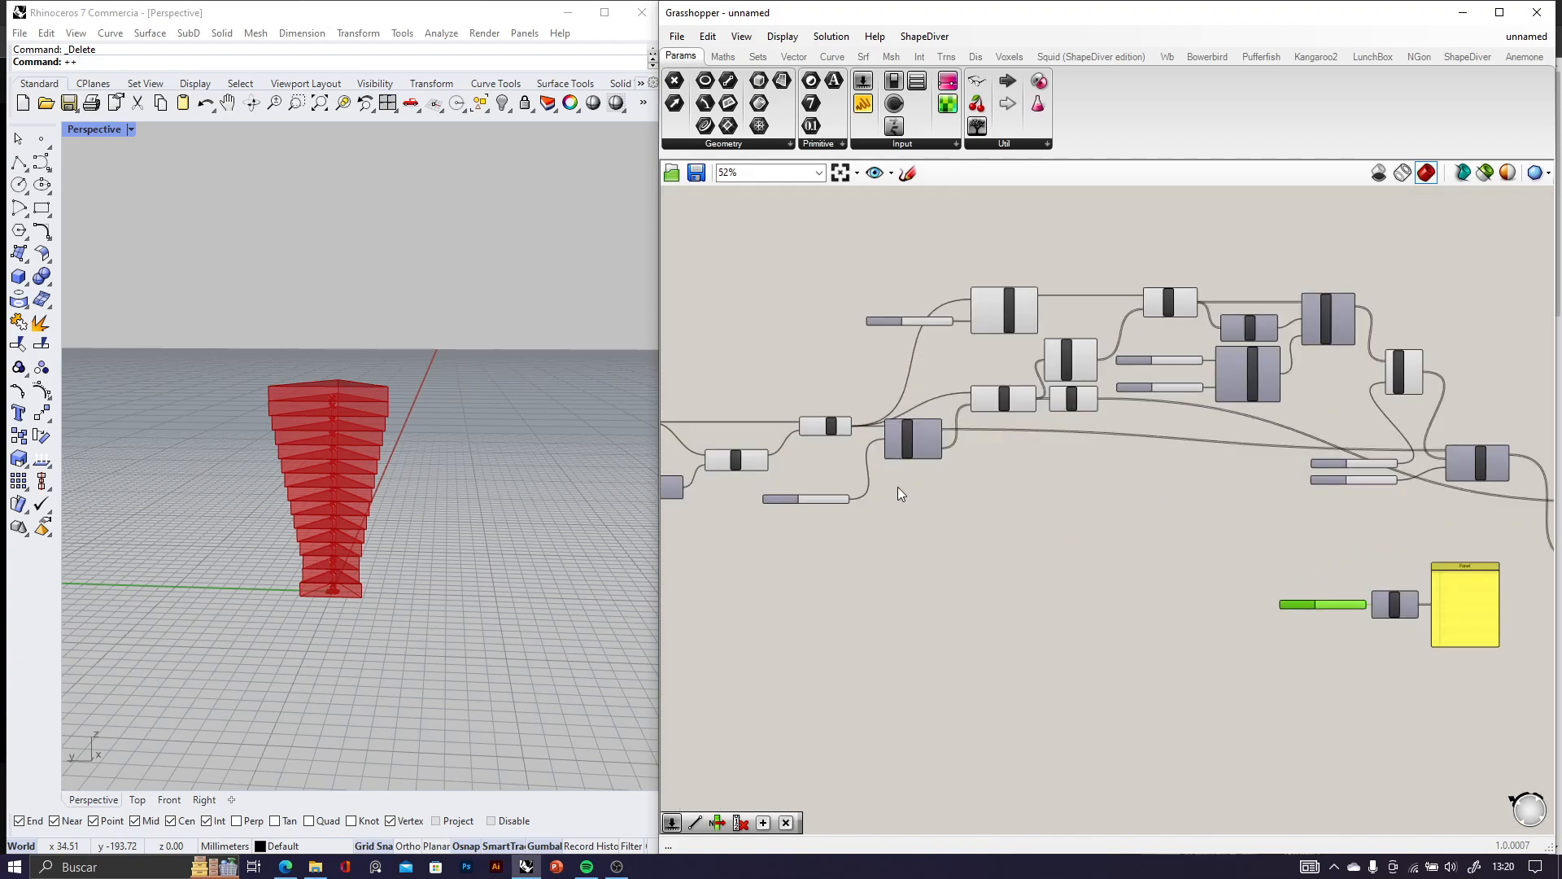
left_click(924, 433)
scroll(843, 532, "down", 4)
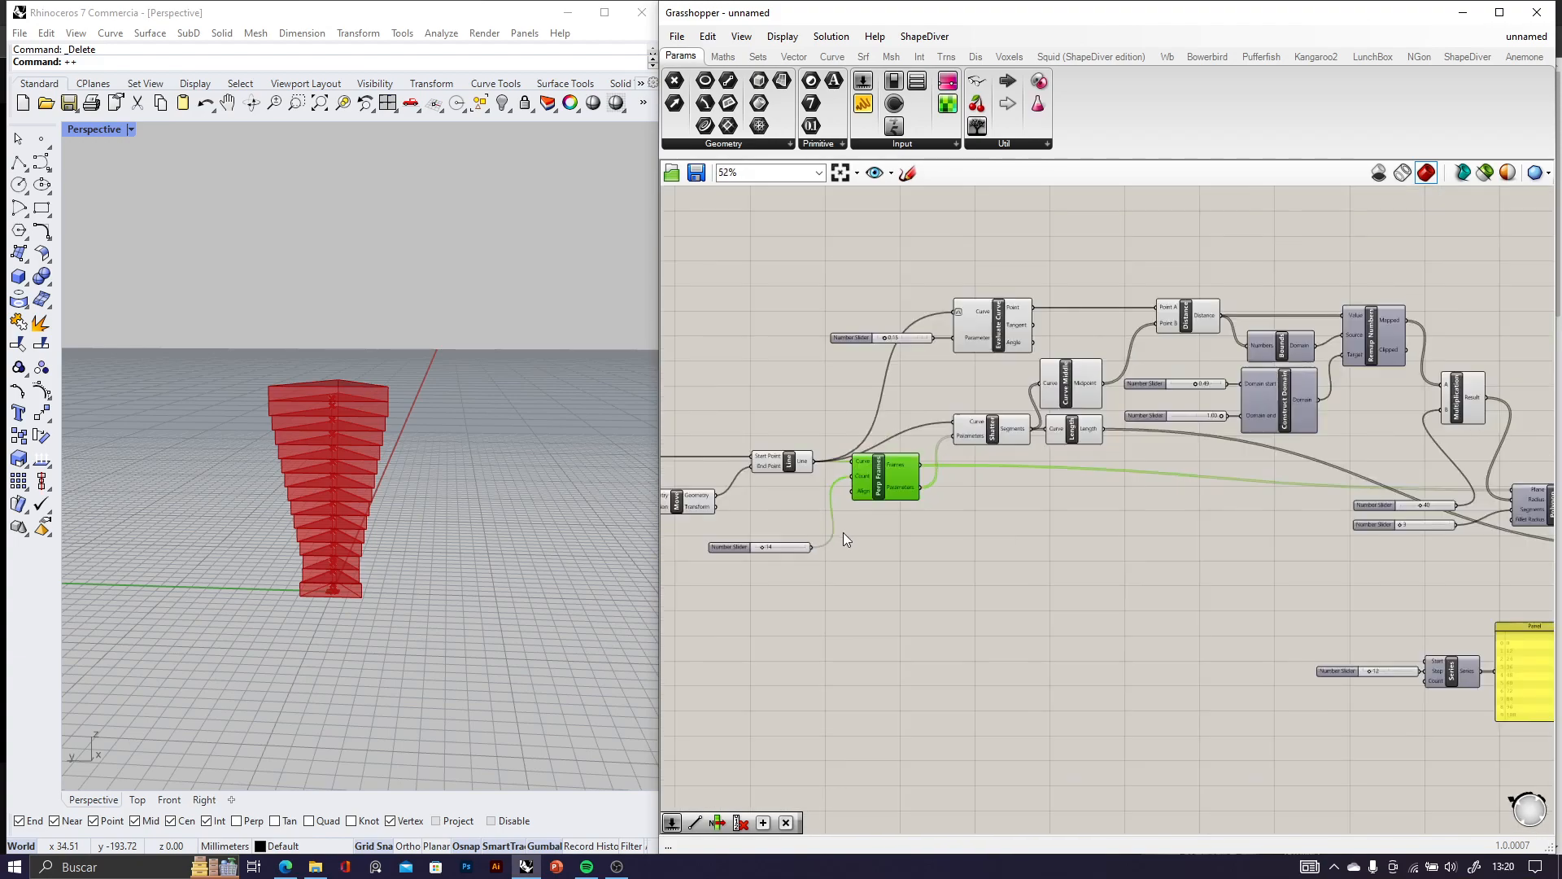
scroll(793, 538, "up", 4)
scroll(841, 480, "down", 2)
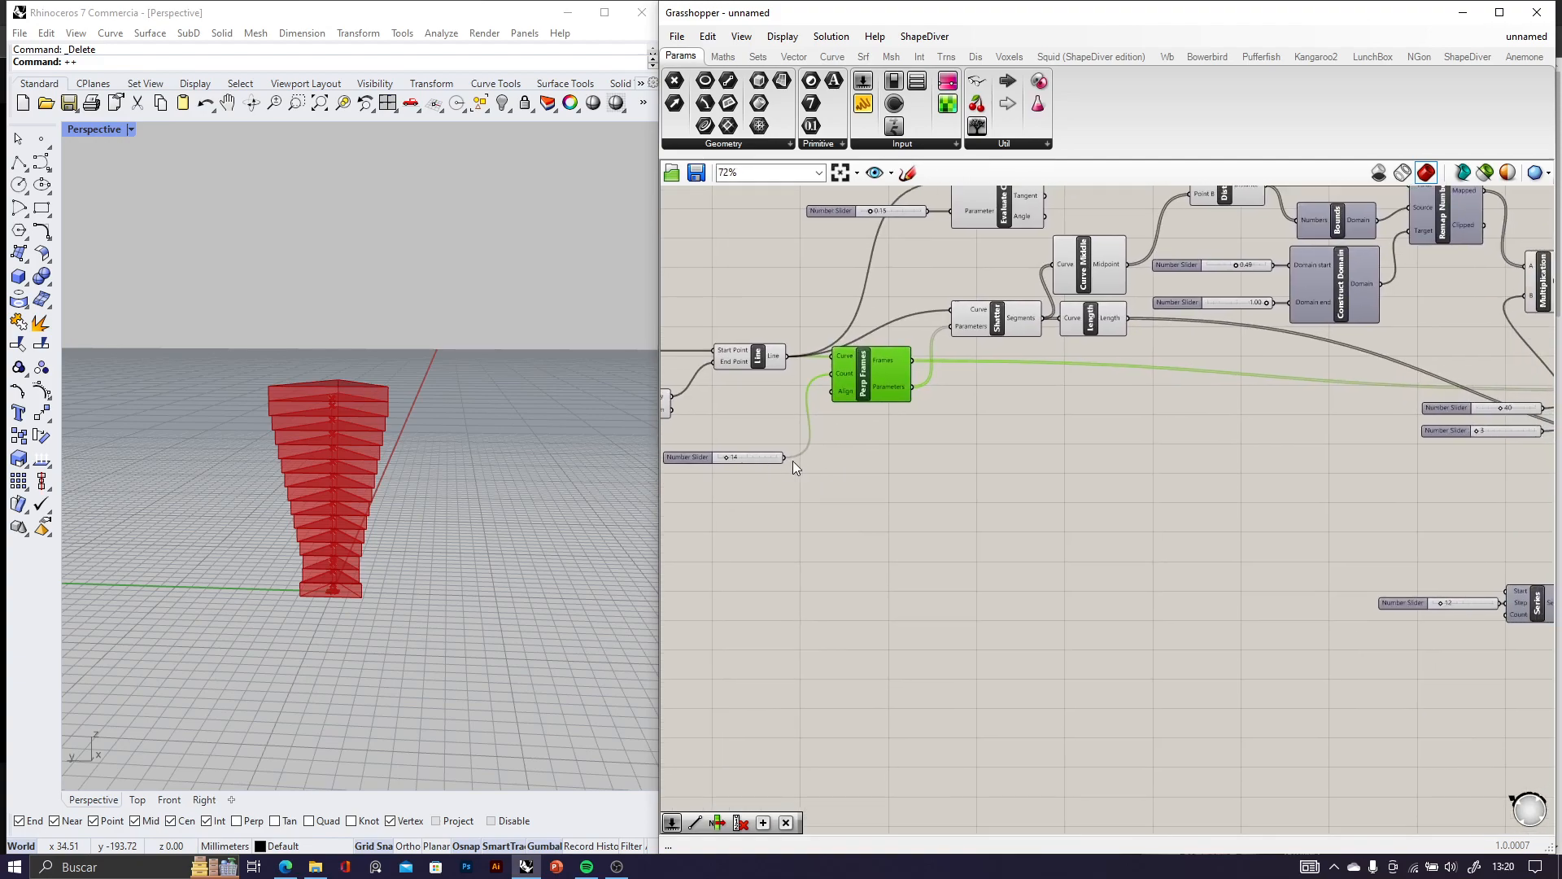
left_click_drag(768, 457, 823, 597)
right_click_drag(930, 583, 849, 540)
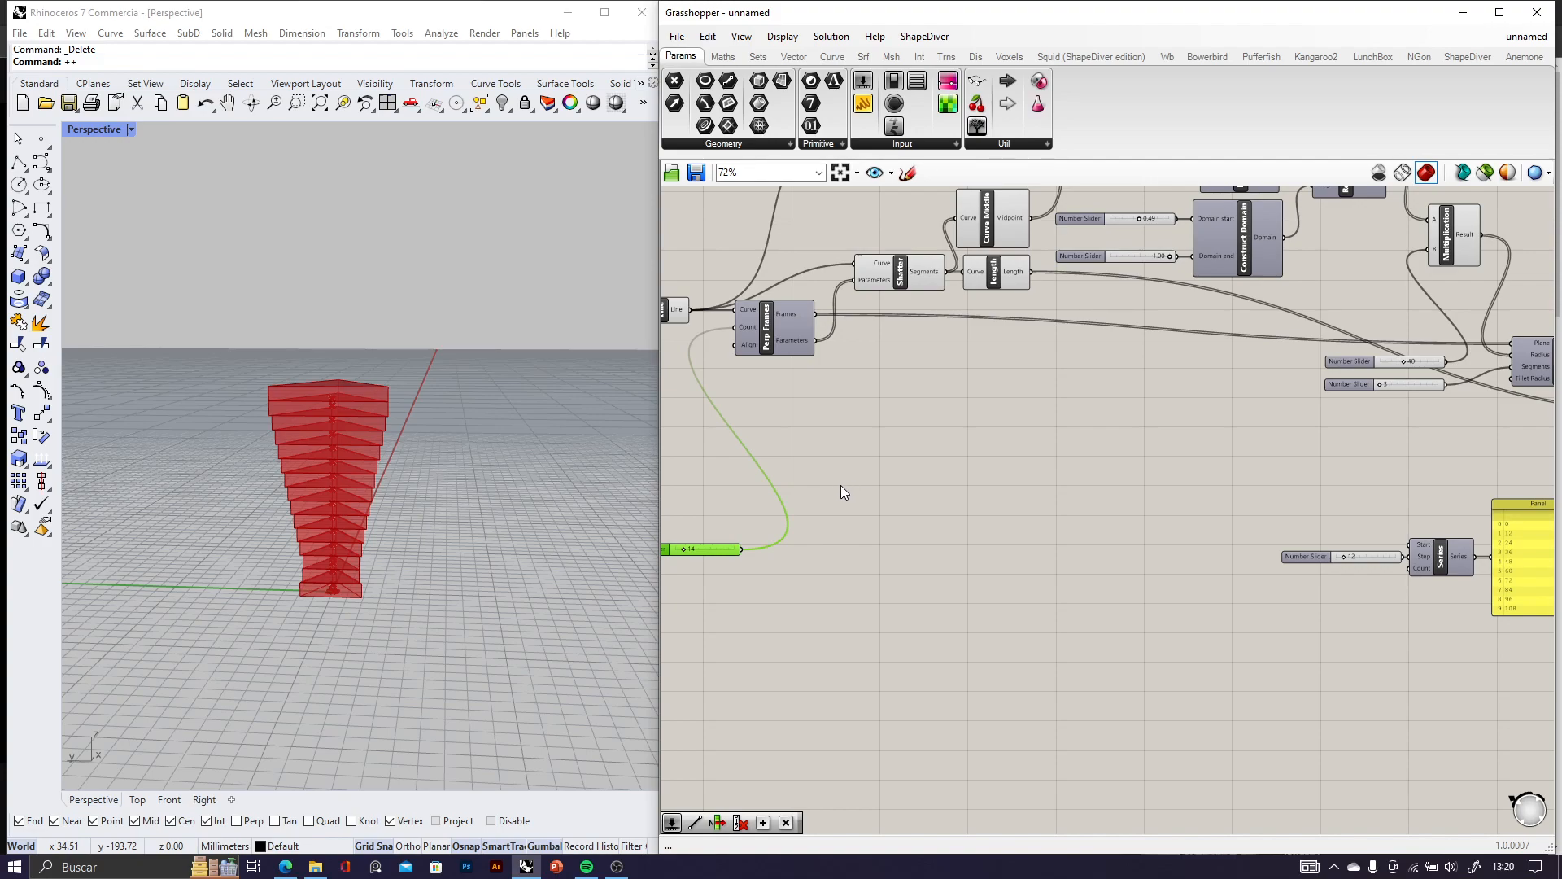
Add an Addition component beside the Perp Frames Count slider and connect that slider to input A
scroll(746, 602, "up", 5)
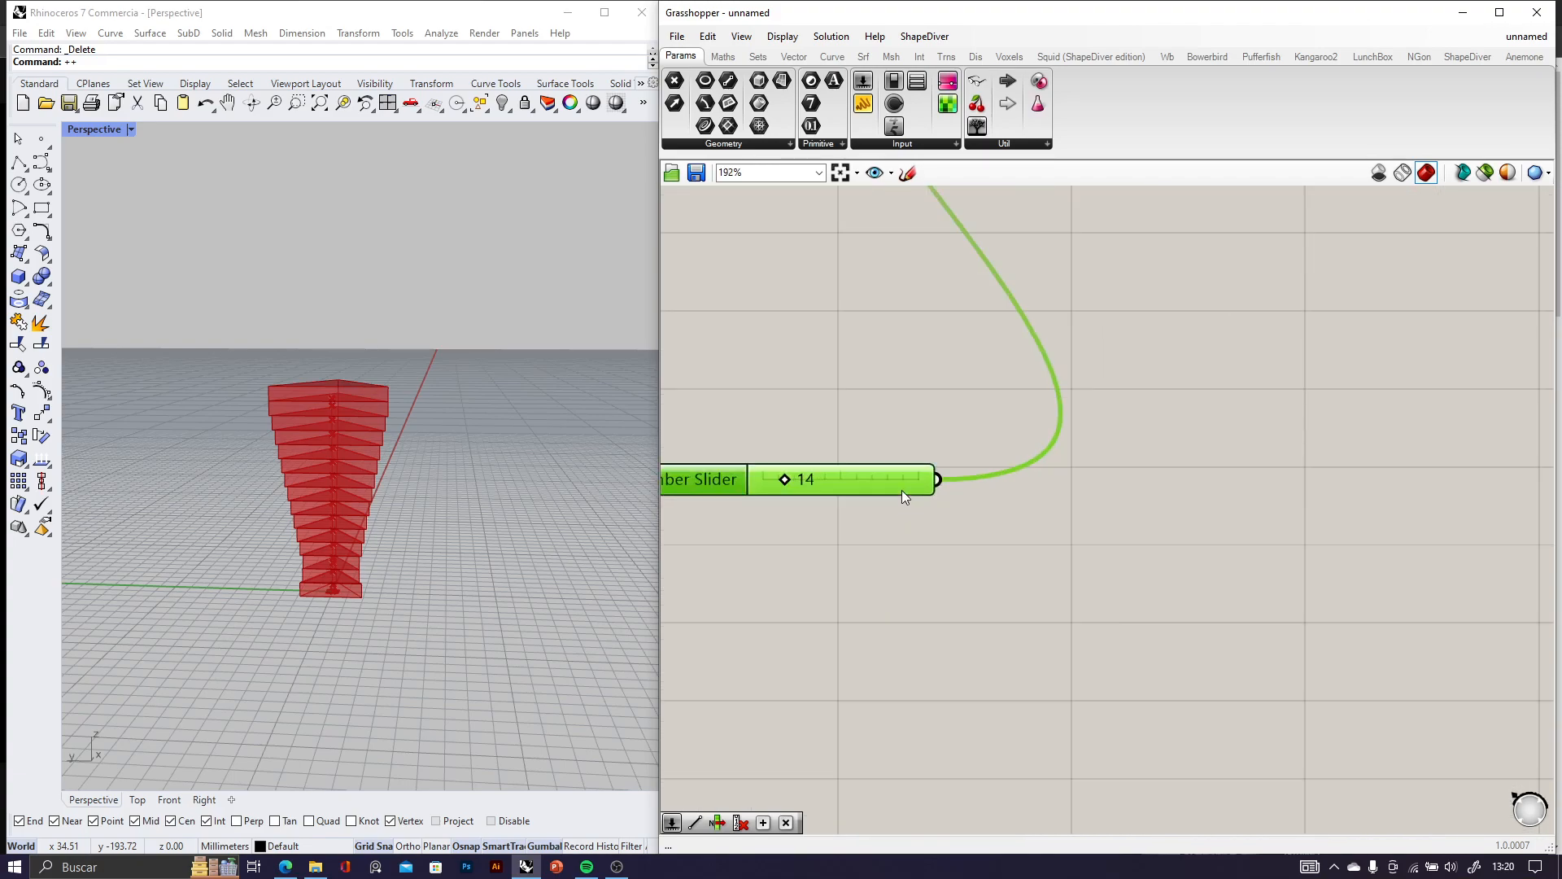
double_click(1053, 547)
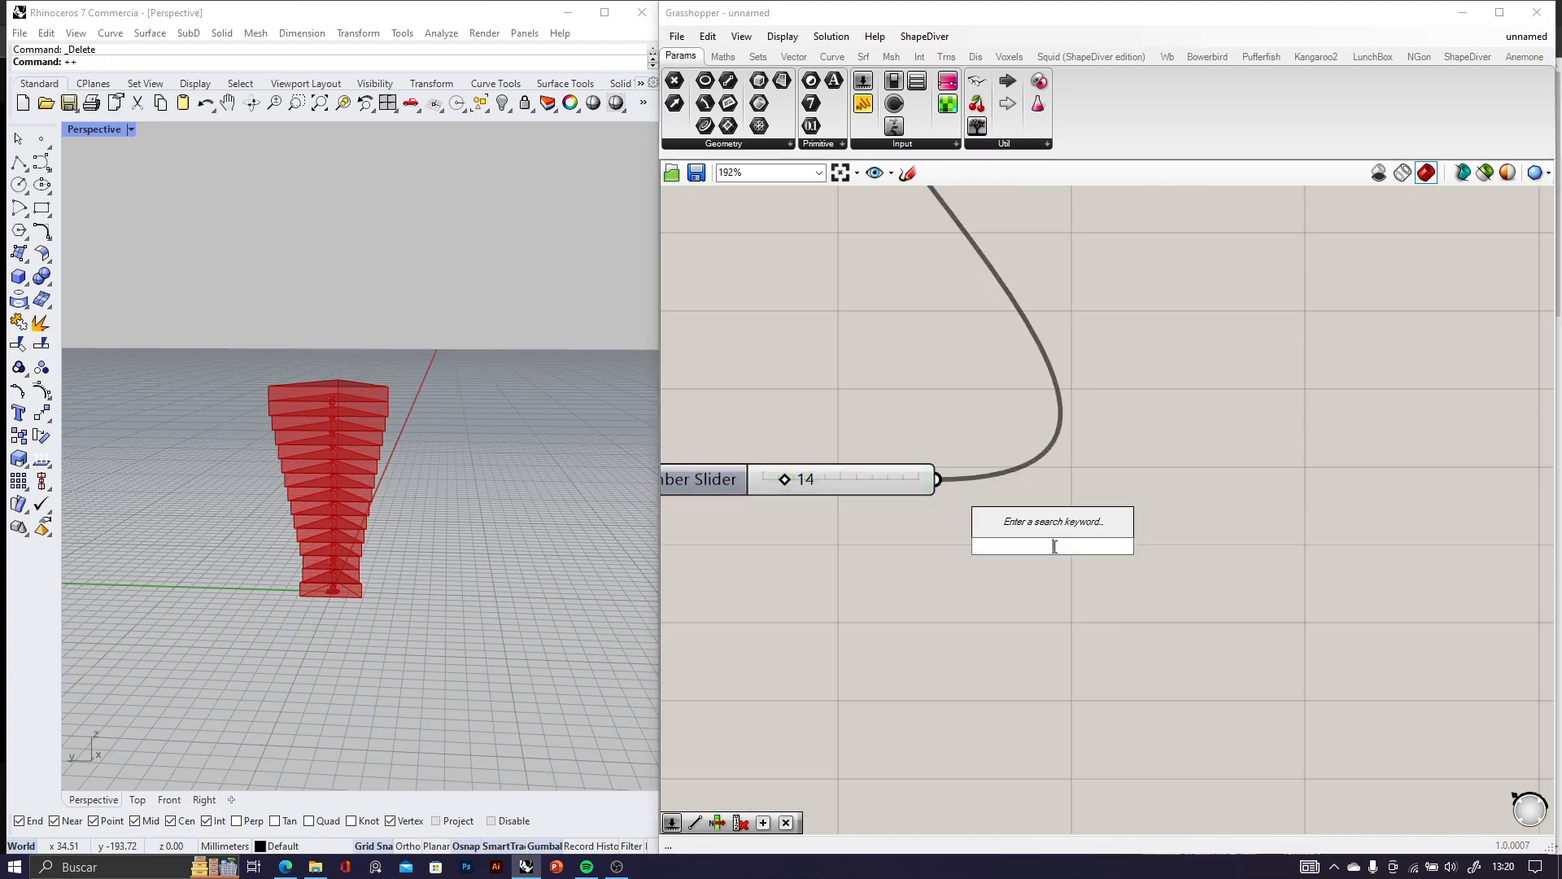
type("adi")
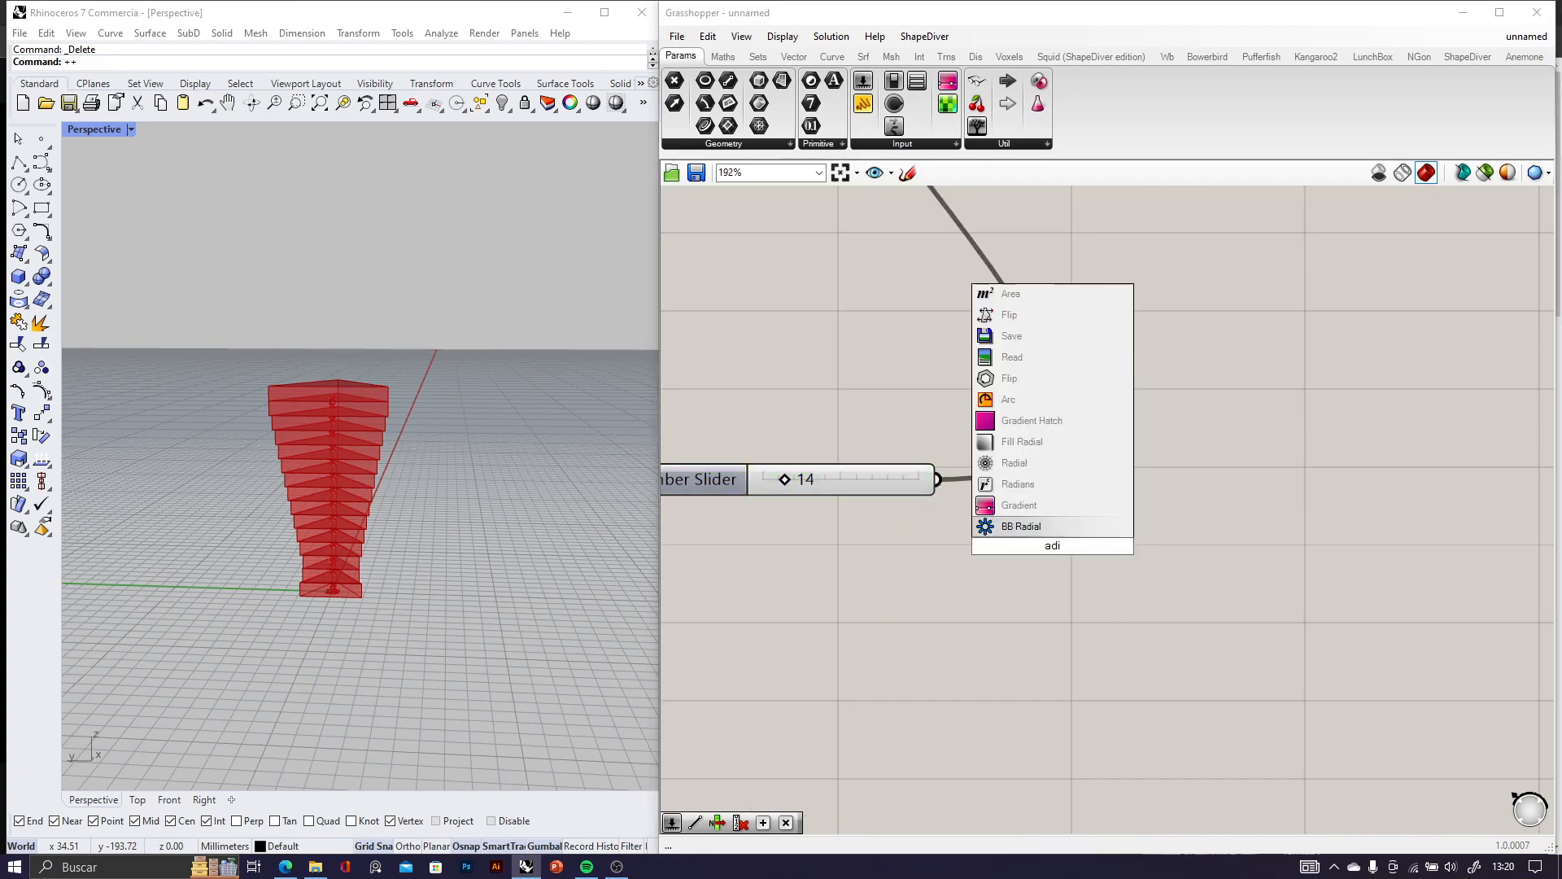
key("BackSpace")
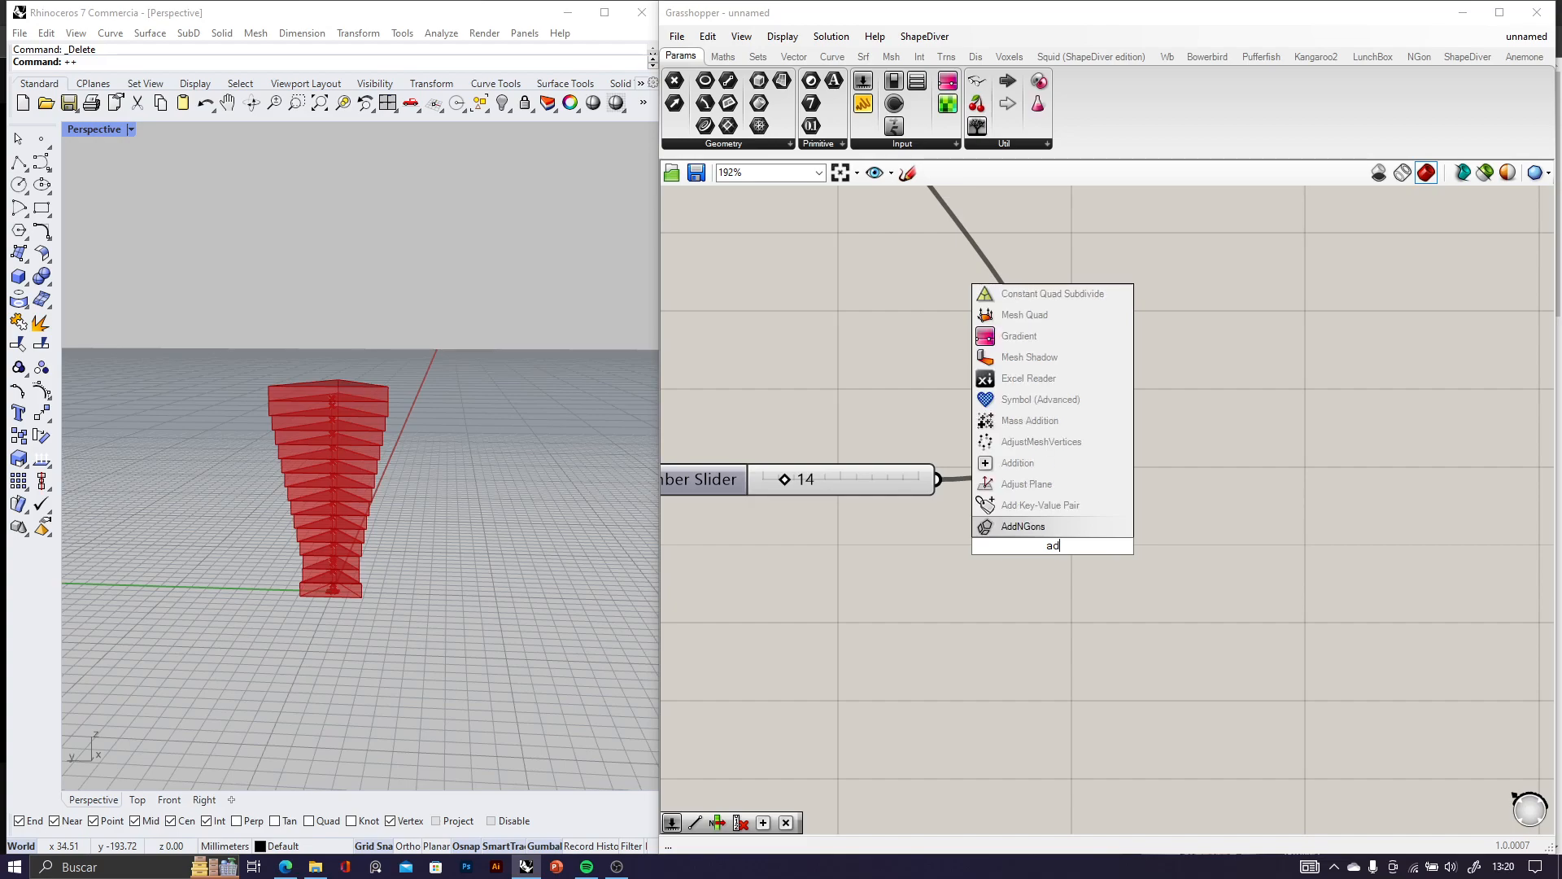
left_click(1037, 460)
Add a number slider with value 1 and connect it to Addition's B input
double_click(924, 619)
type("1")
key("Return")
left_click_drag(905, 623, 844, 628)
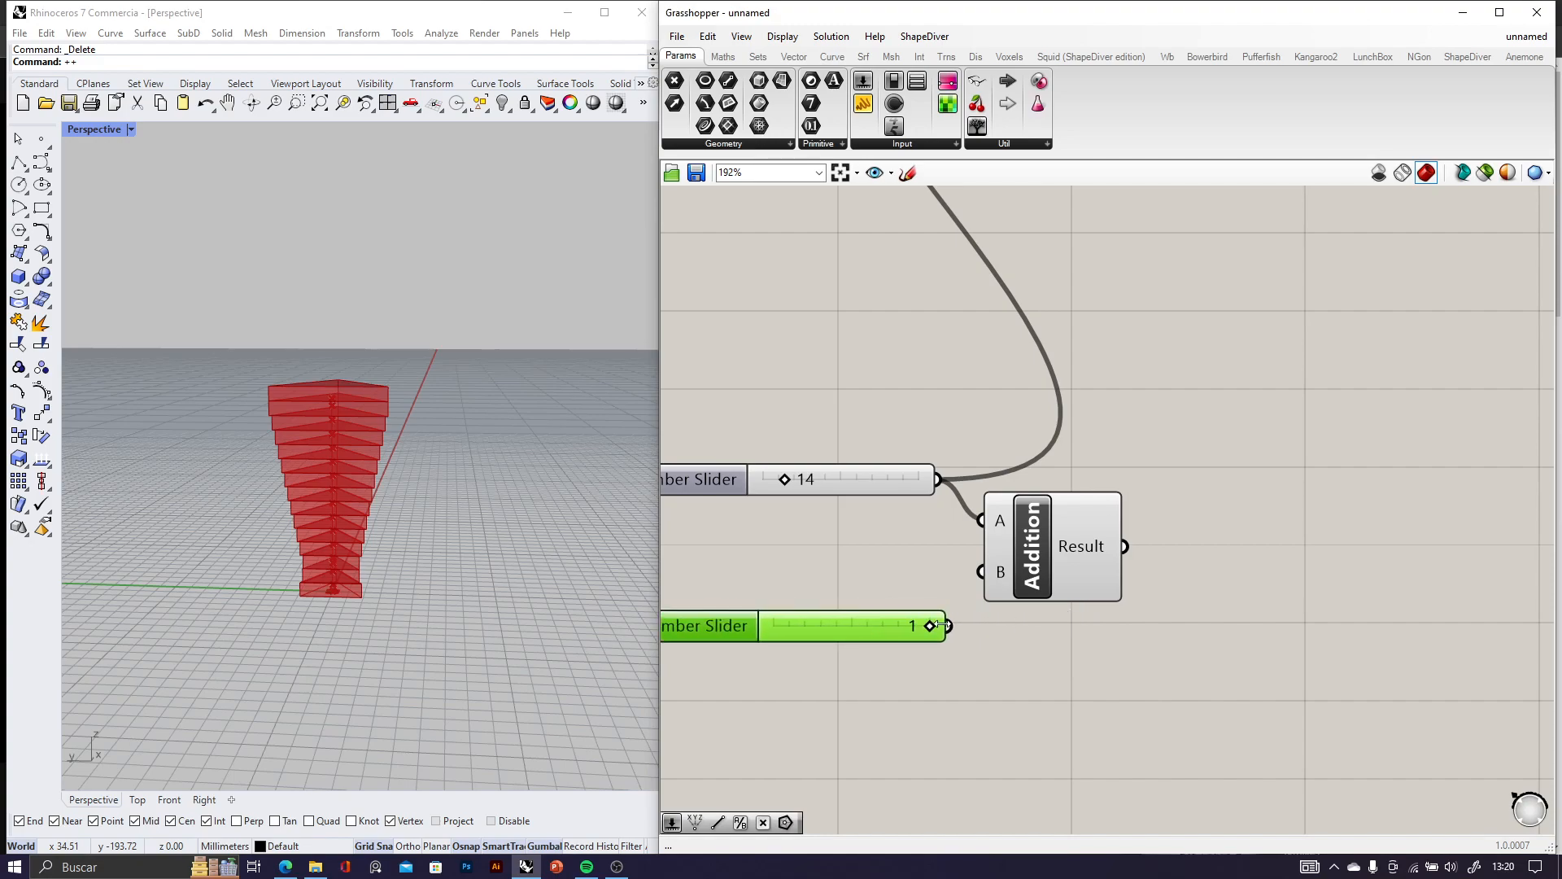
scroll(1002, 584, "down", 5)
left_click_drag(979, 586, 1115, 564)
Connect the Addition Result output to the Series Count input
right_click_drag(1186, 565, 980, 574)
scroll(979, 574, "up", 3)
left_click_drag(894, 588, 1207, 579)
scroll(954, 607, "down", 3)
scroll(1216, 607, "up", 3)
scroll(1221, 592, "down", 3)
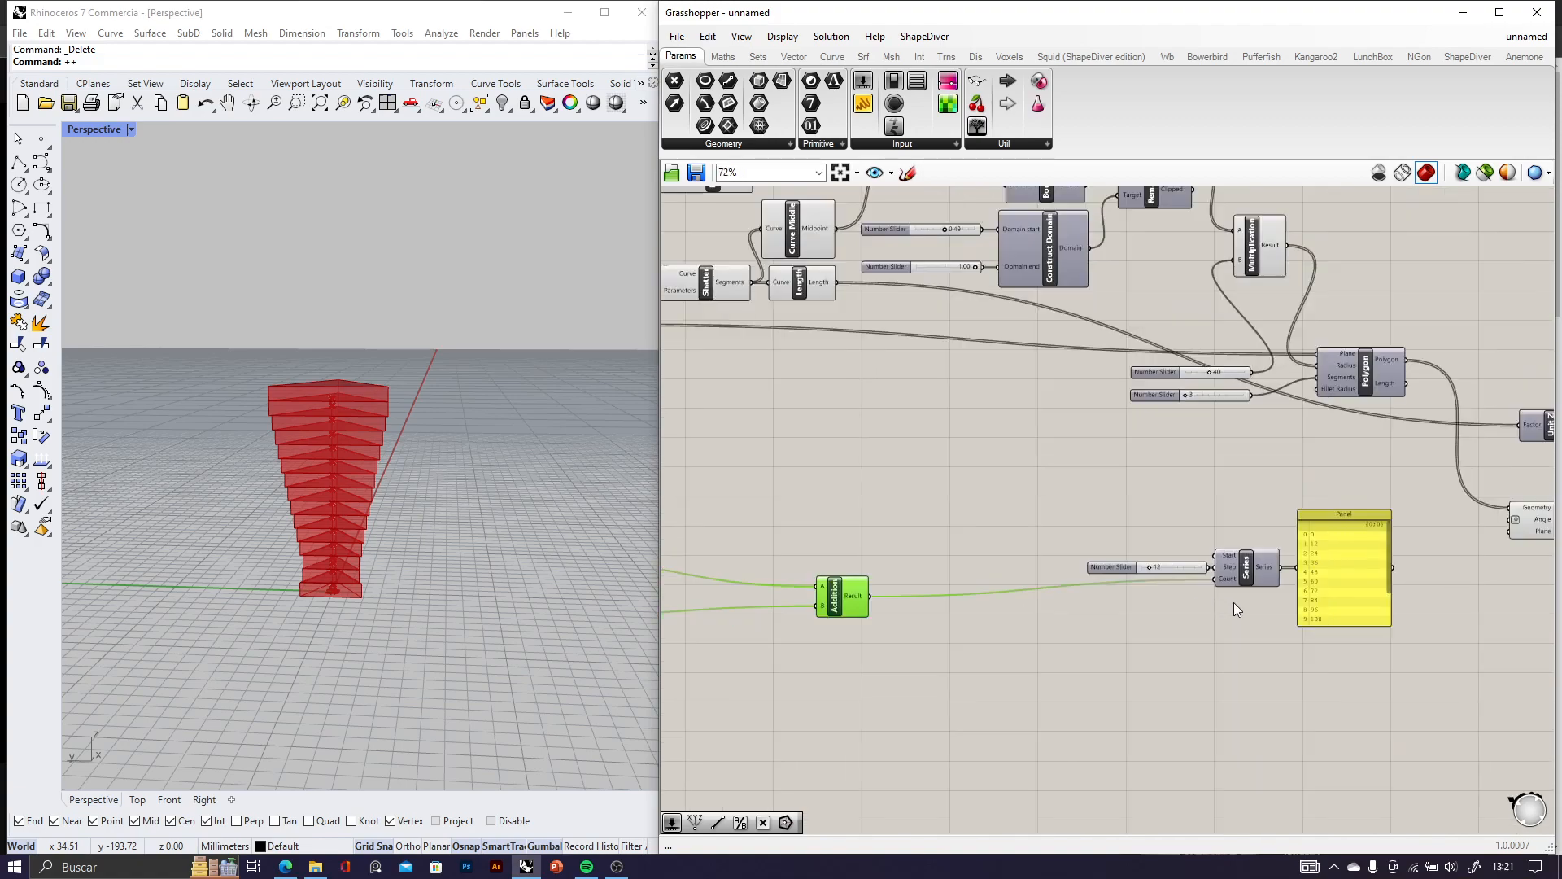
Delete the Panel attached to the Series output
right_click_drag(1304, 594, 1118, 579)
left_click(1118, 579)
scroll(1118, 579, "up", 3)
left_click_drag(1186, 604, 1193, 649)
key("Delete")
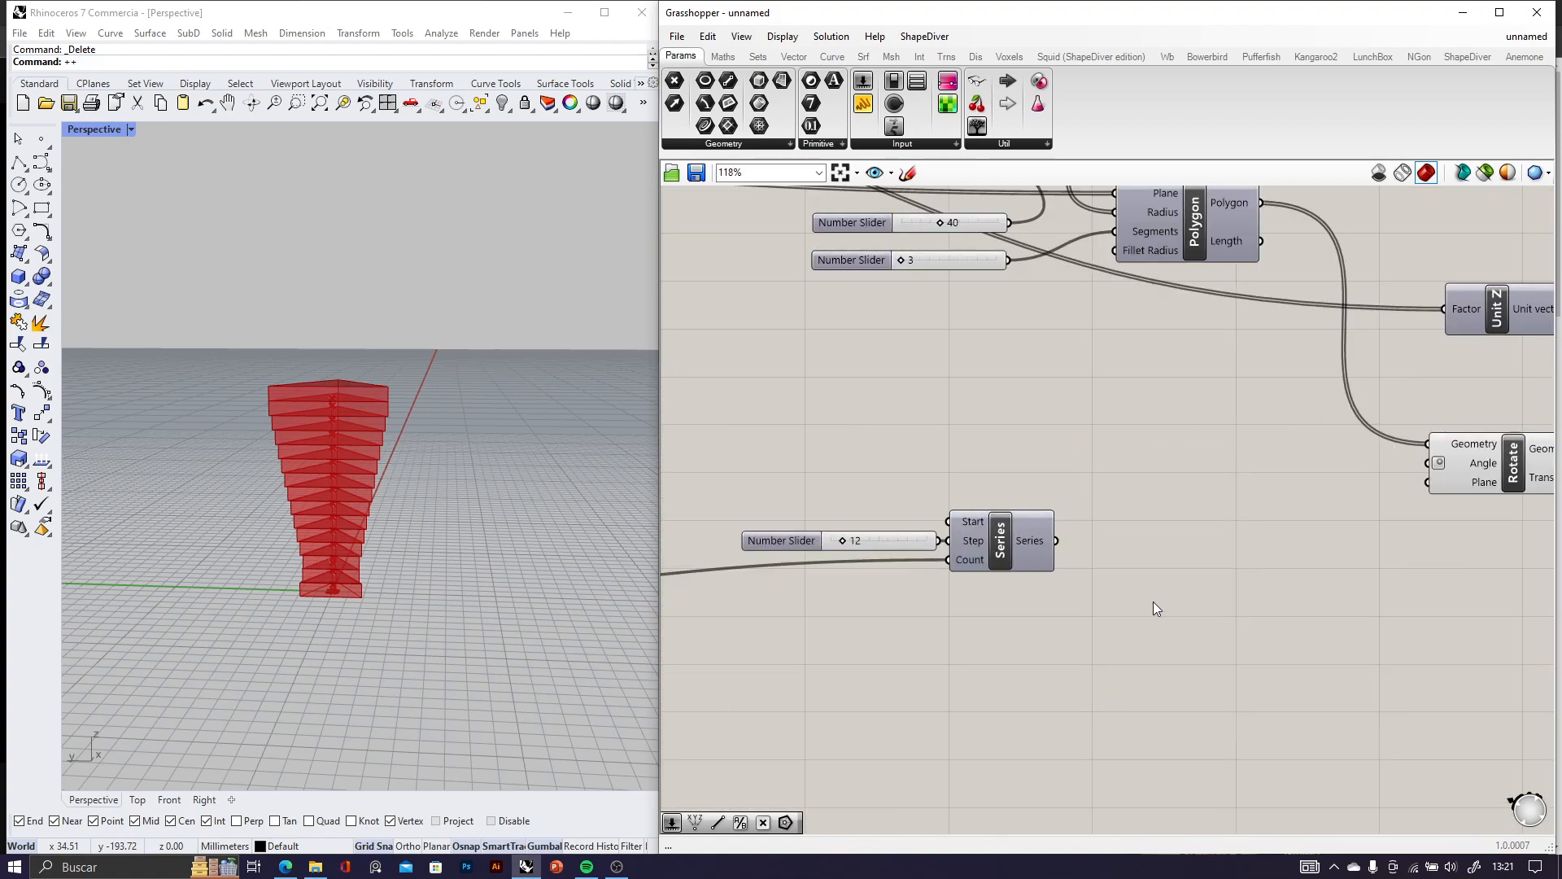
Connect the Series output to Rotate's Angle input, and move Series with its Step slider next to Rotate
left_click_drag(1108, 556, 1437, 463)
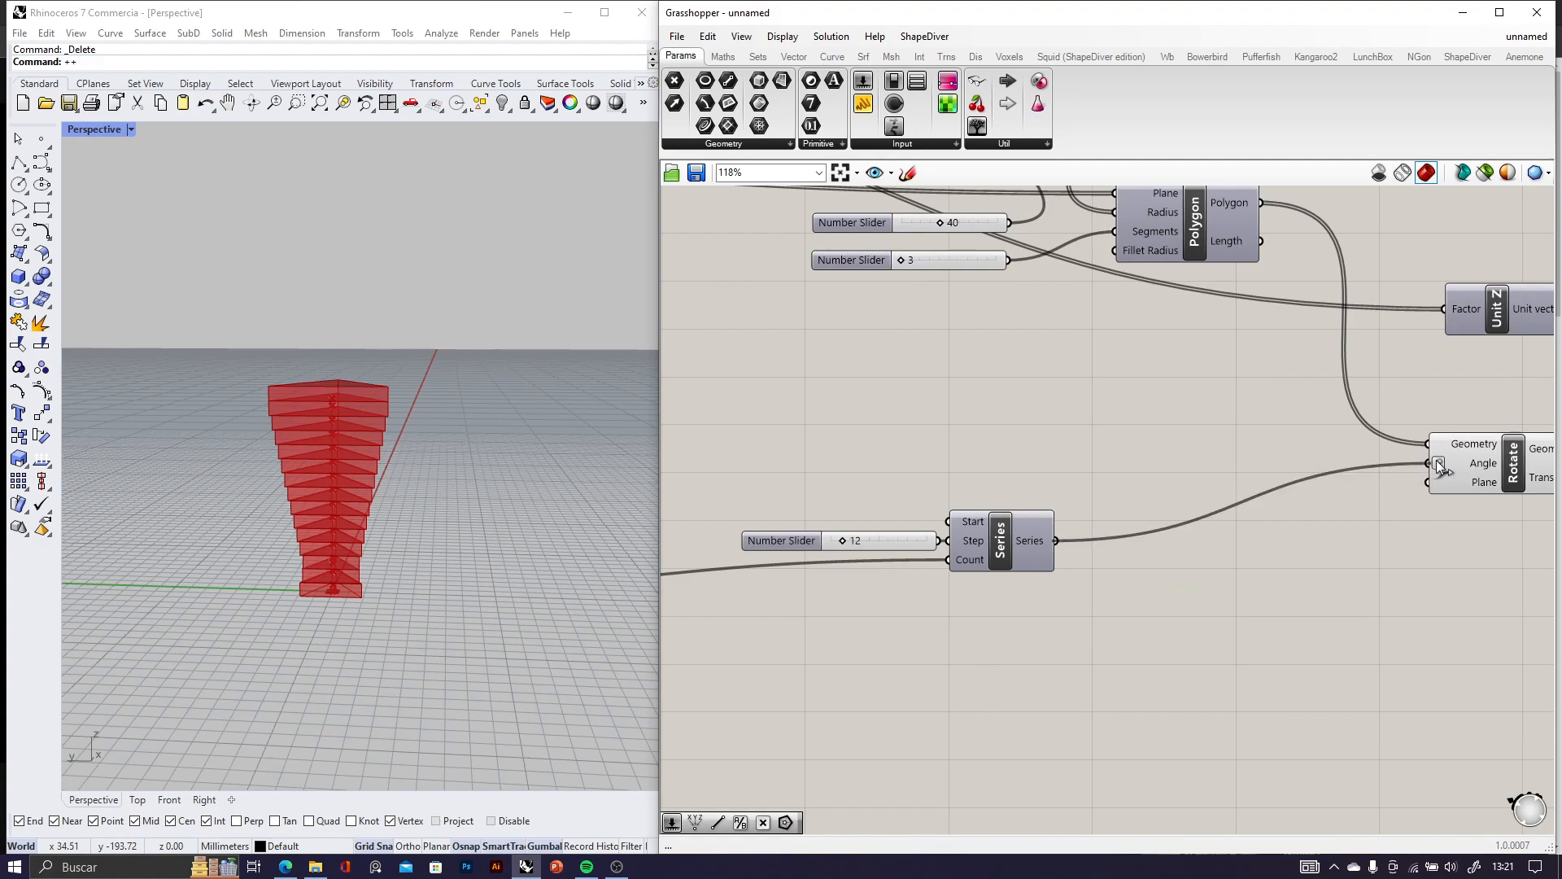
left_click_drag(1117, 650, 838, 506)
left_click_drag(1017, 547, 1315, 485)
scroll(1315, 508, "down", 4)
right_click_drag(1393, 507, 1200, 563)
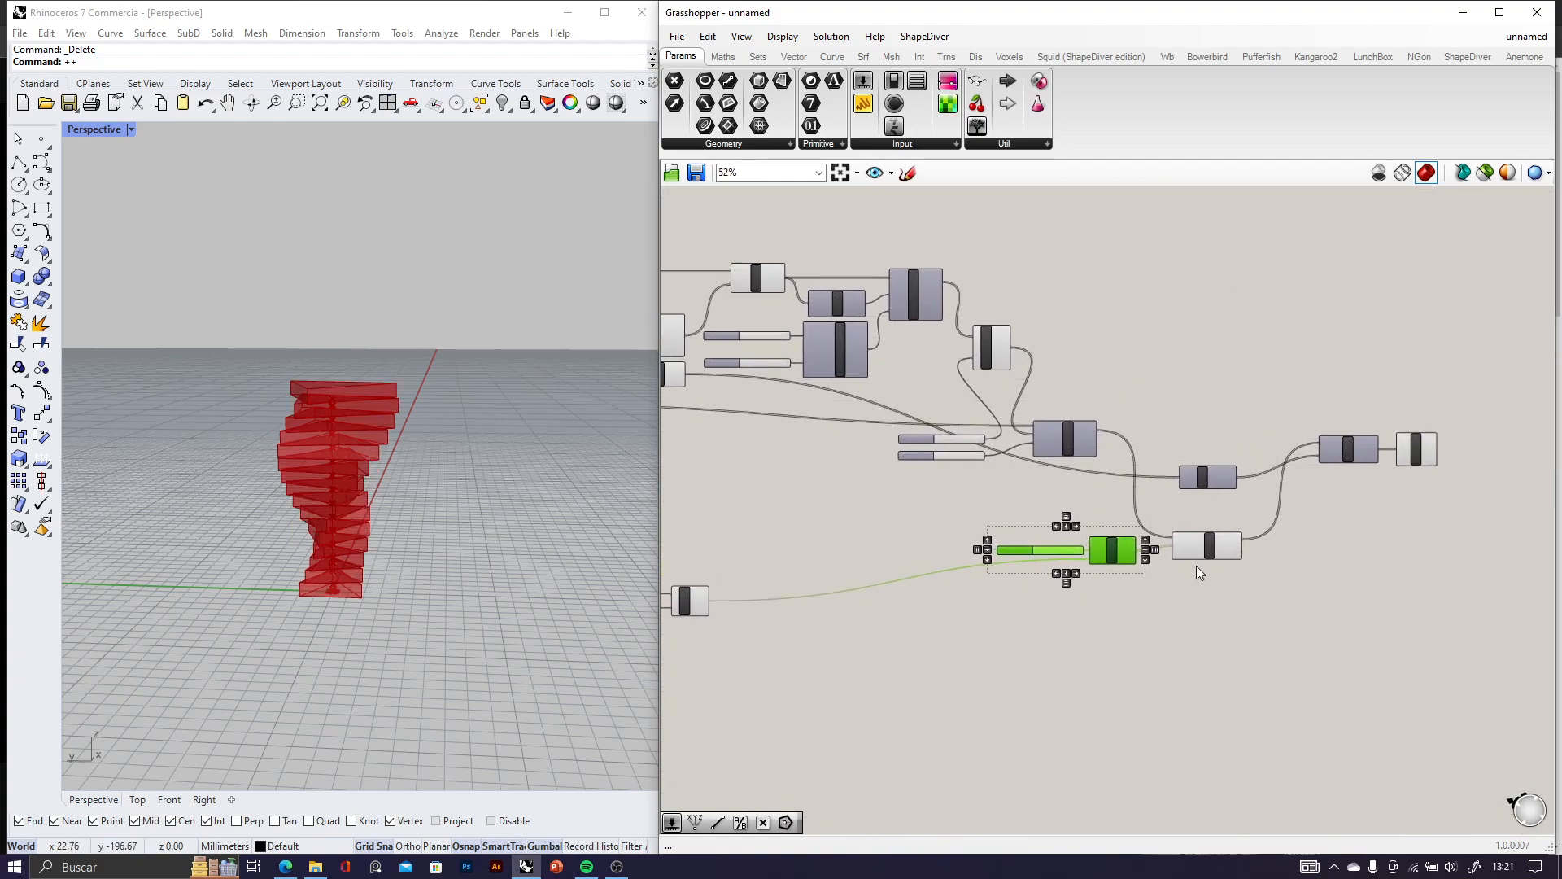
Examine the twisted tower in the Perspective viewport from several angles and close to its base
right_click_drag(148, 515, 467, 457)
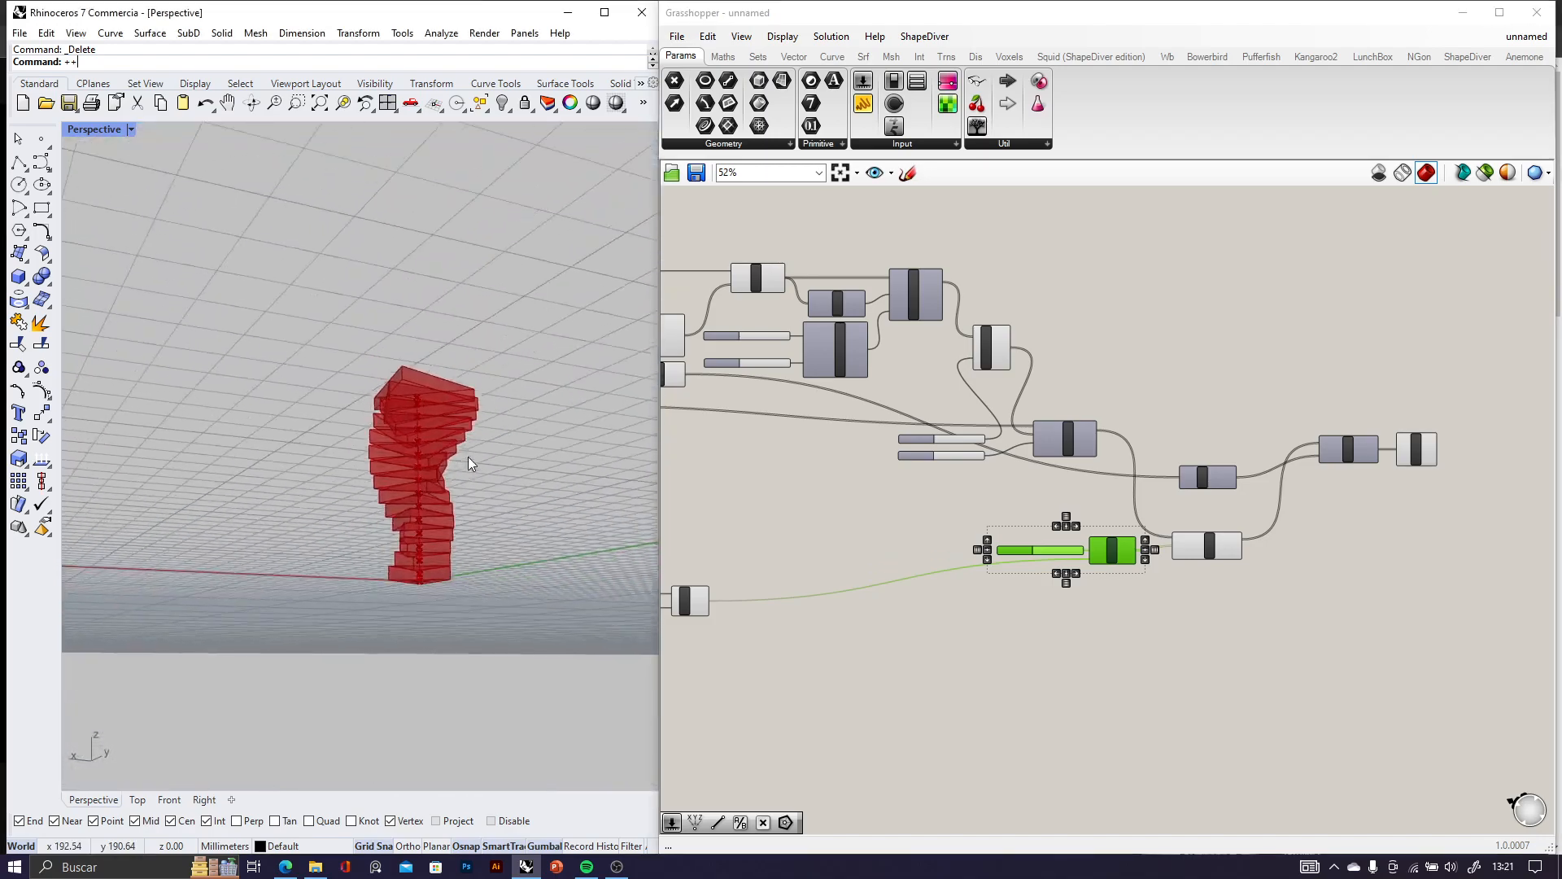
scroll(467, 456, "up", 8)
scroll(389, 749, "up", 8)
scroll(363, 691, "down", 7)
scroll(359, 704, "up", 7)
right_click_drag(359, 704, 456, 652)
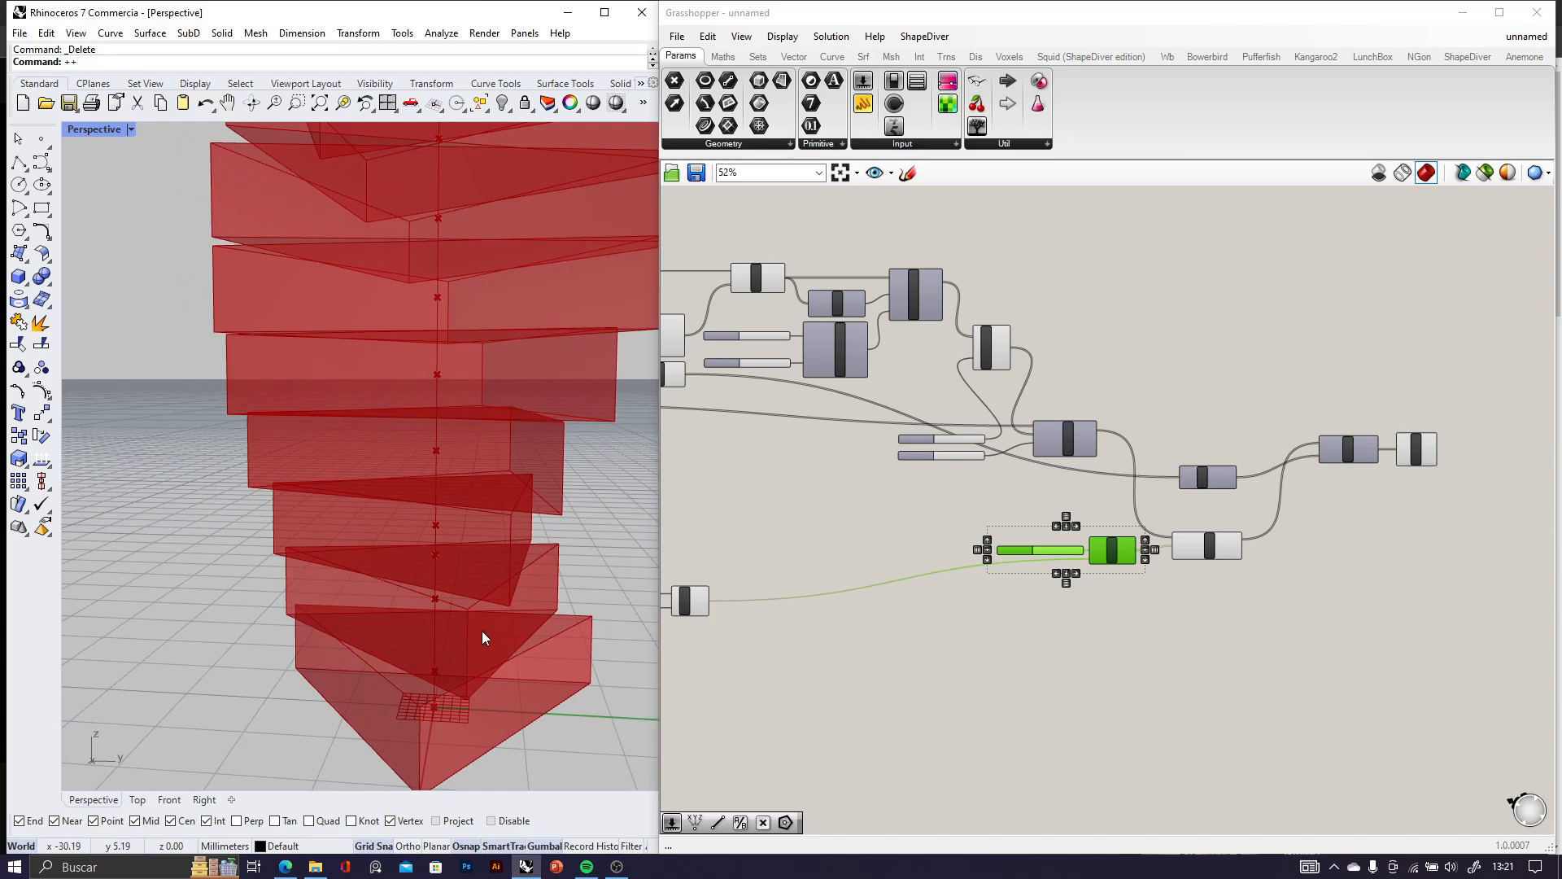
Move the Addition component closer to the Series component on the canvas
right_click_drag(558, 486, 488, 366)
scroll(813, 468, "down", 3)
scroll(897, 521, "up", 7)
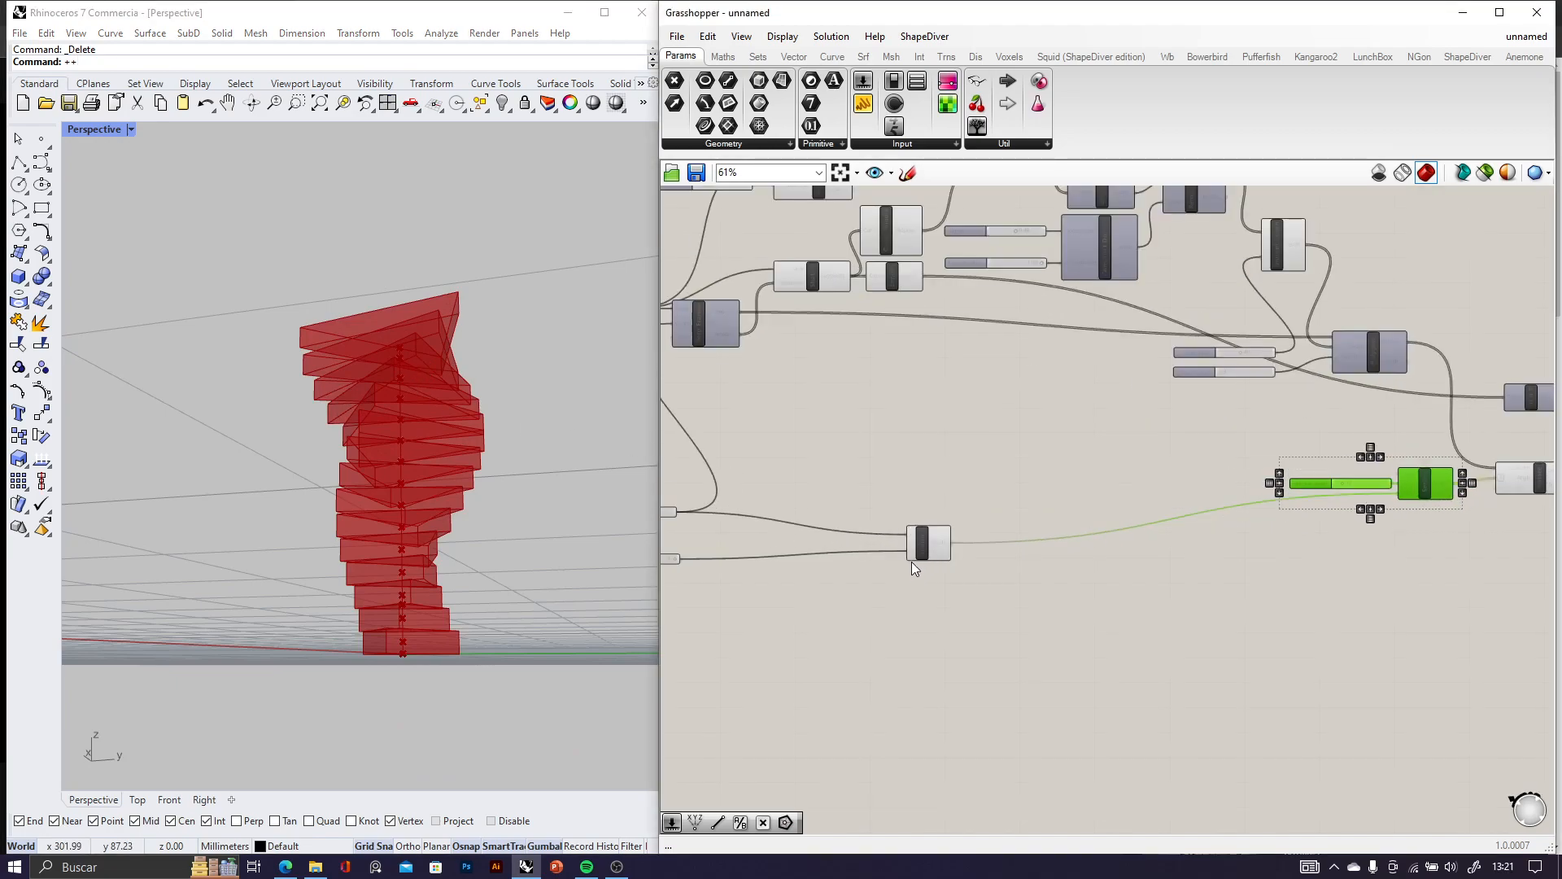
left_click_drag(947, 543, 1359, 448)
Set the Series Step slider to 9
scroll(1120, 490, "up", 3)
scroll(1120, 492, "up", 3)
mouse_move(1105, 470)
left_mouse_down()
mouse_move(1131, 470)
mouse_move(1100, 480)
left_mouse_up()
Set the Perp Frames Count slider to 19
scroll(1116, 490, "down", 8)
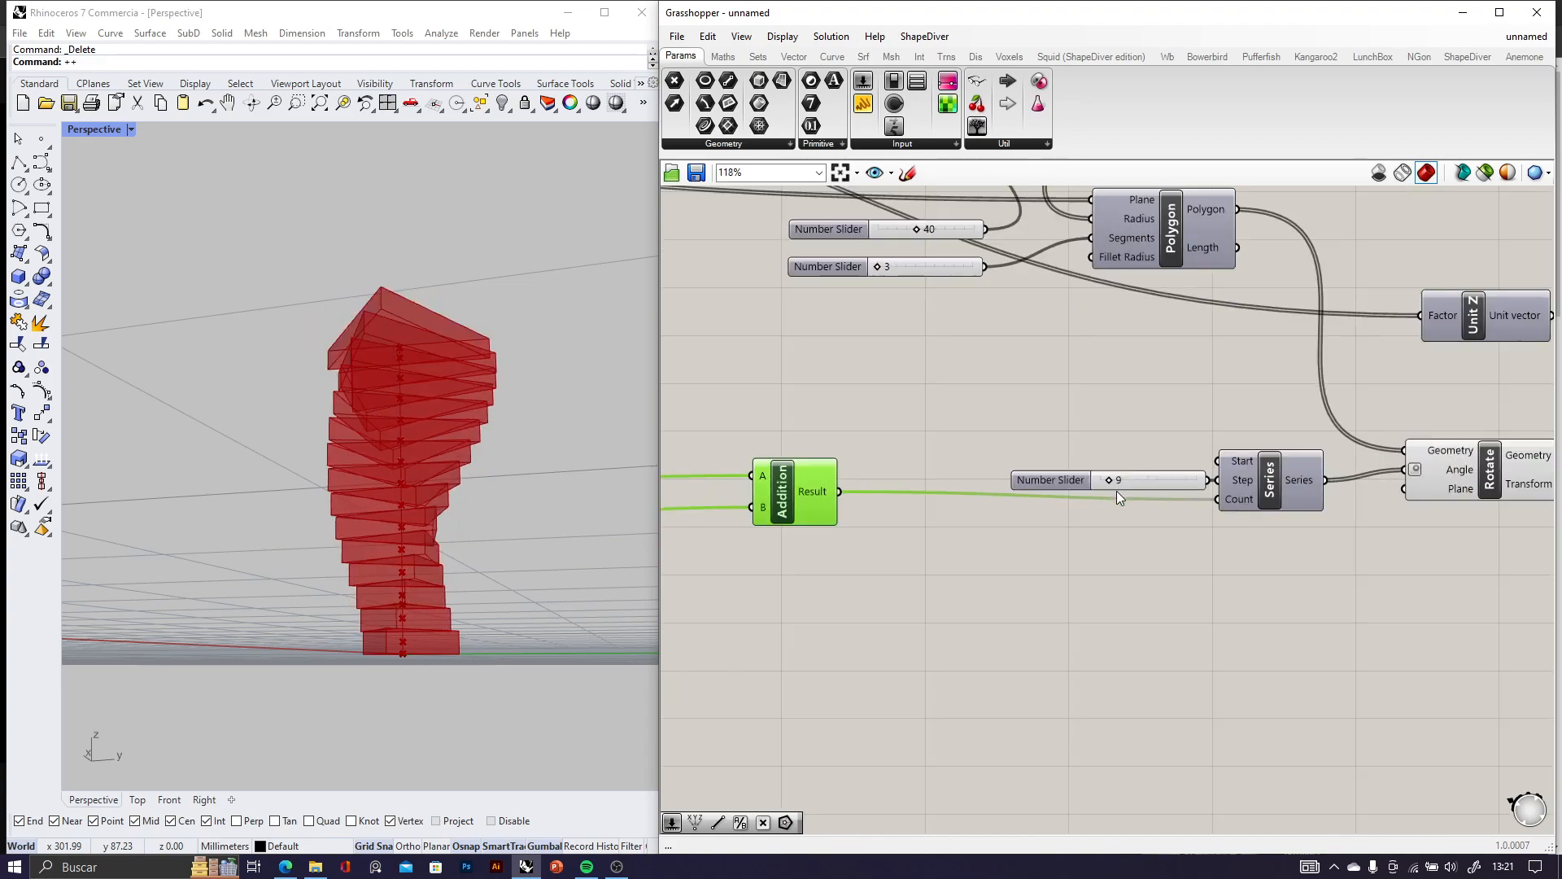
scroll(958, 552, "up", 6)
mouse_move(909, 531)
left_mouse_down()
mouse_move(951, 529)
mouse_move(907, 524)
mouse_move(919, 526)
left_mouse_up()
Set the Evaluate Curve Parameter slider to 0.95
scroll(919, 526, "down", 3)
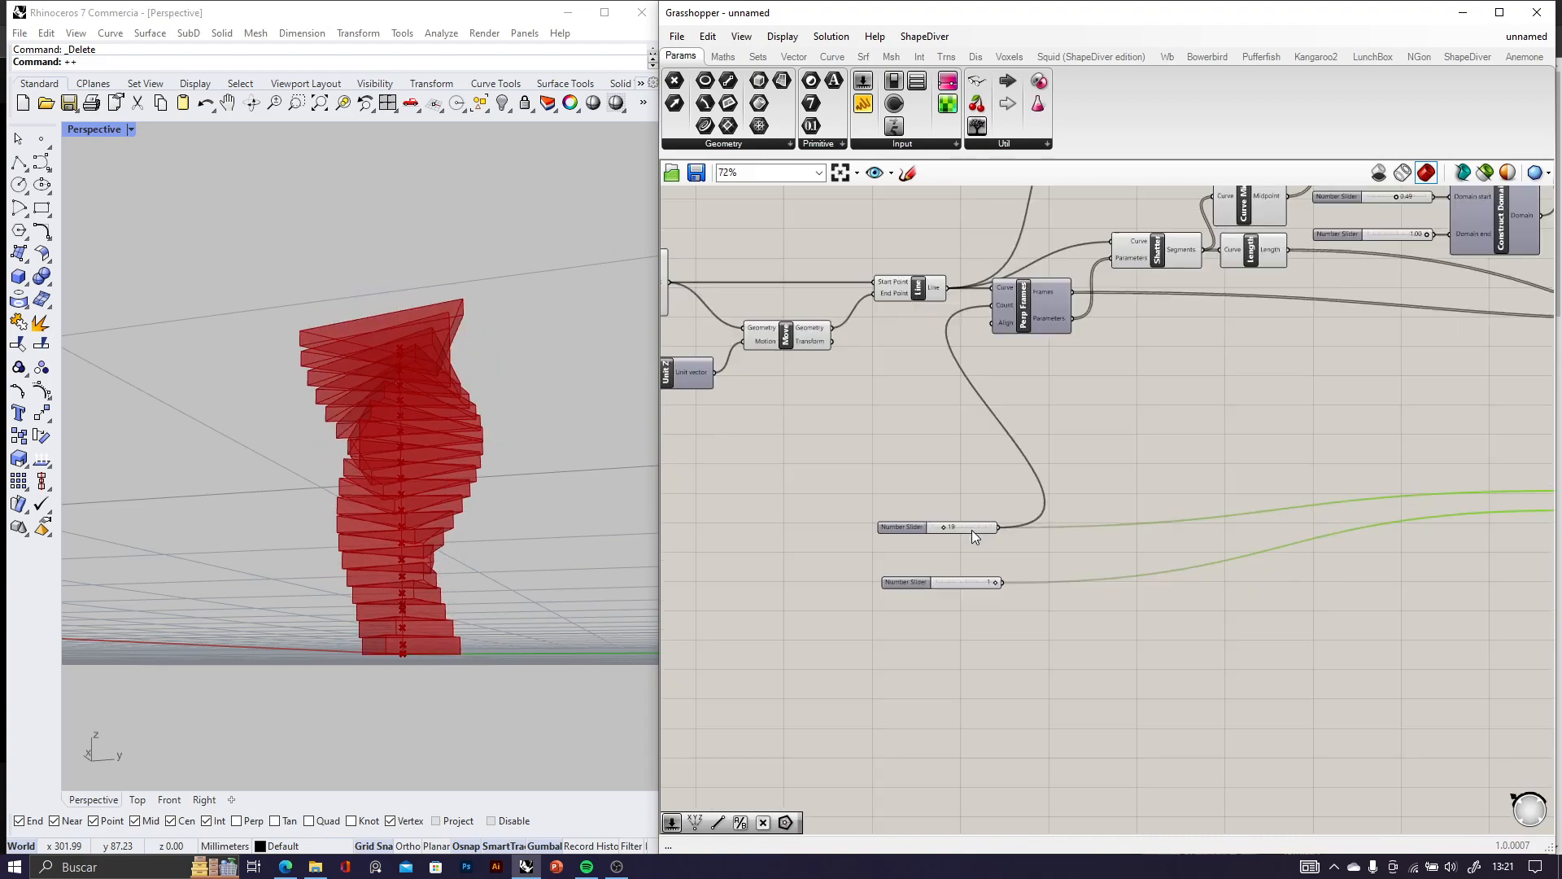
scroll(971, 529, "down", 3)
scroll(921, 381, "up", 8)
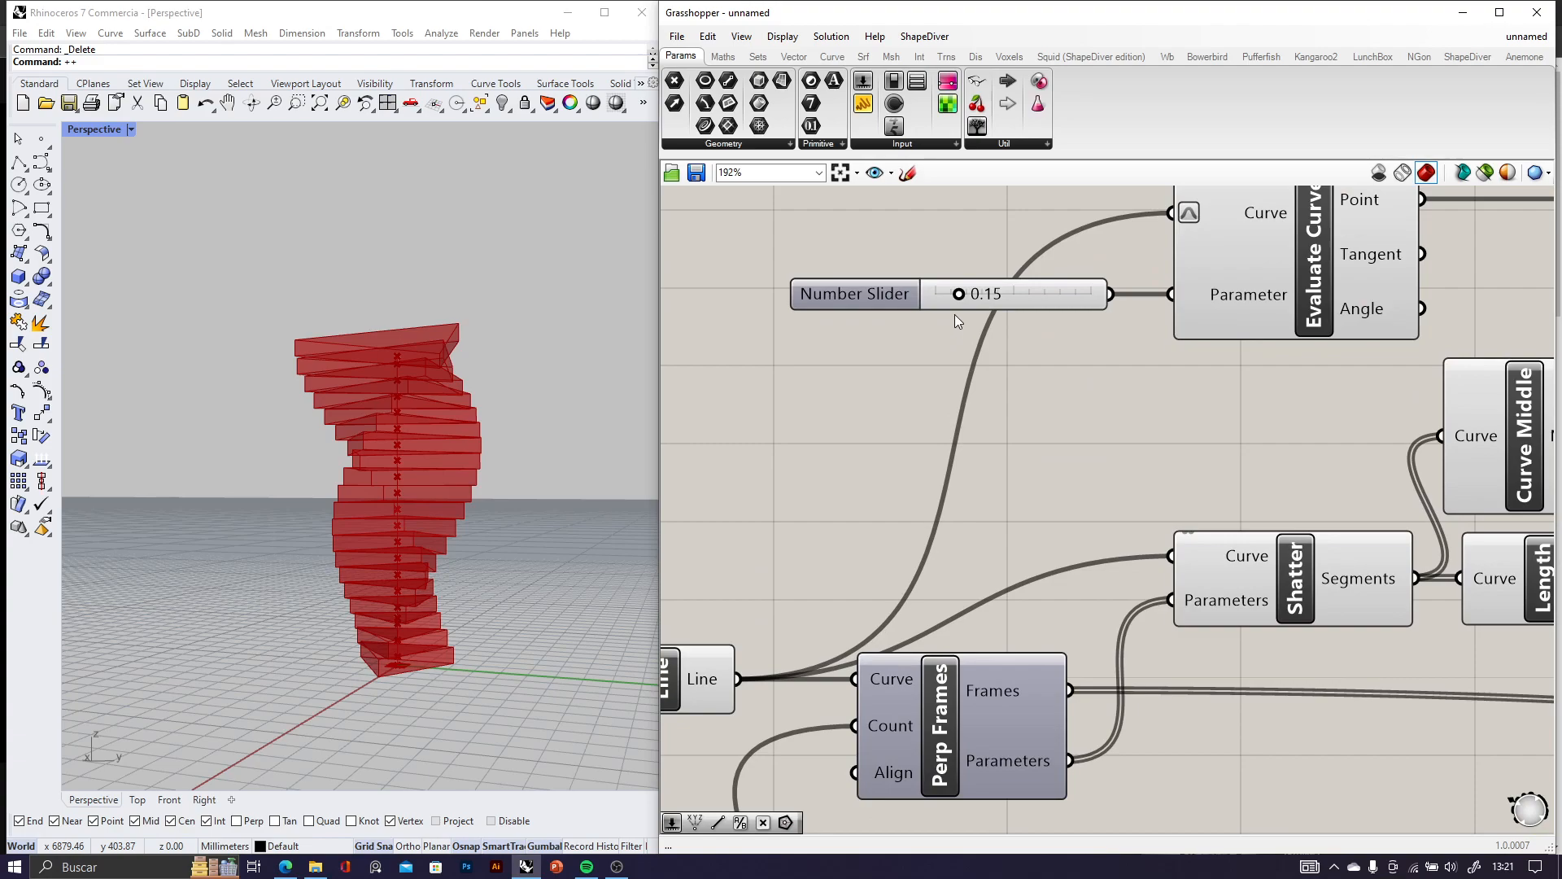
left_click_drag(959, 298, 994, 314)
key("ctrl+z")
right_click_drag(438, 434, 313, 477)
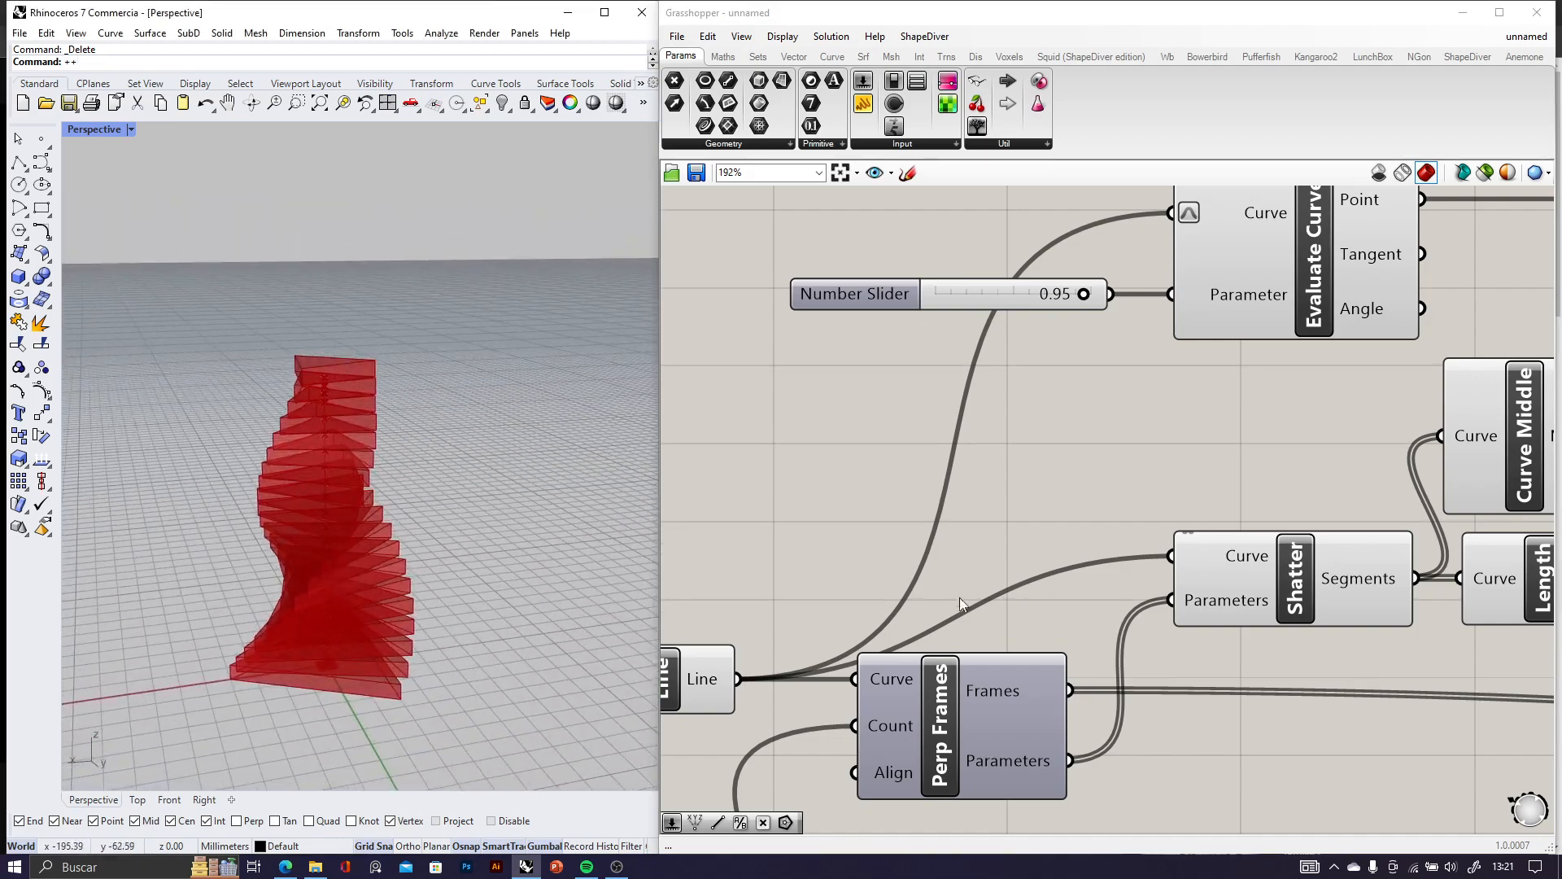
Set Construct Domain's start slider to 0.27 and its end slider to 0.72
scroll(980, 545, "down", 4)
right_click_drag(1397, 576, 1215, 550)
scroll(1294, 464, "up", 5)
left_click_drag(1012, 499, 953, 507)
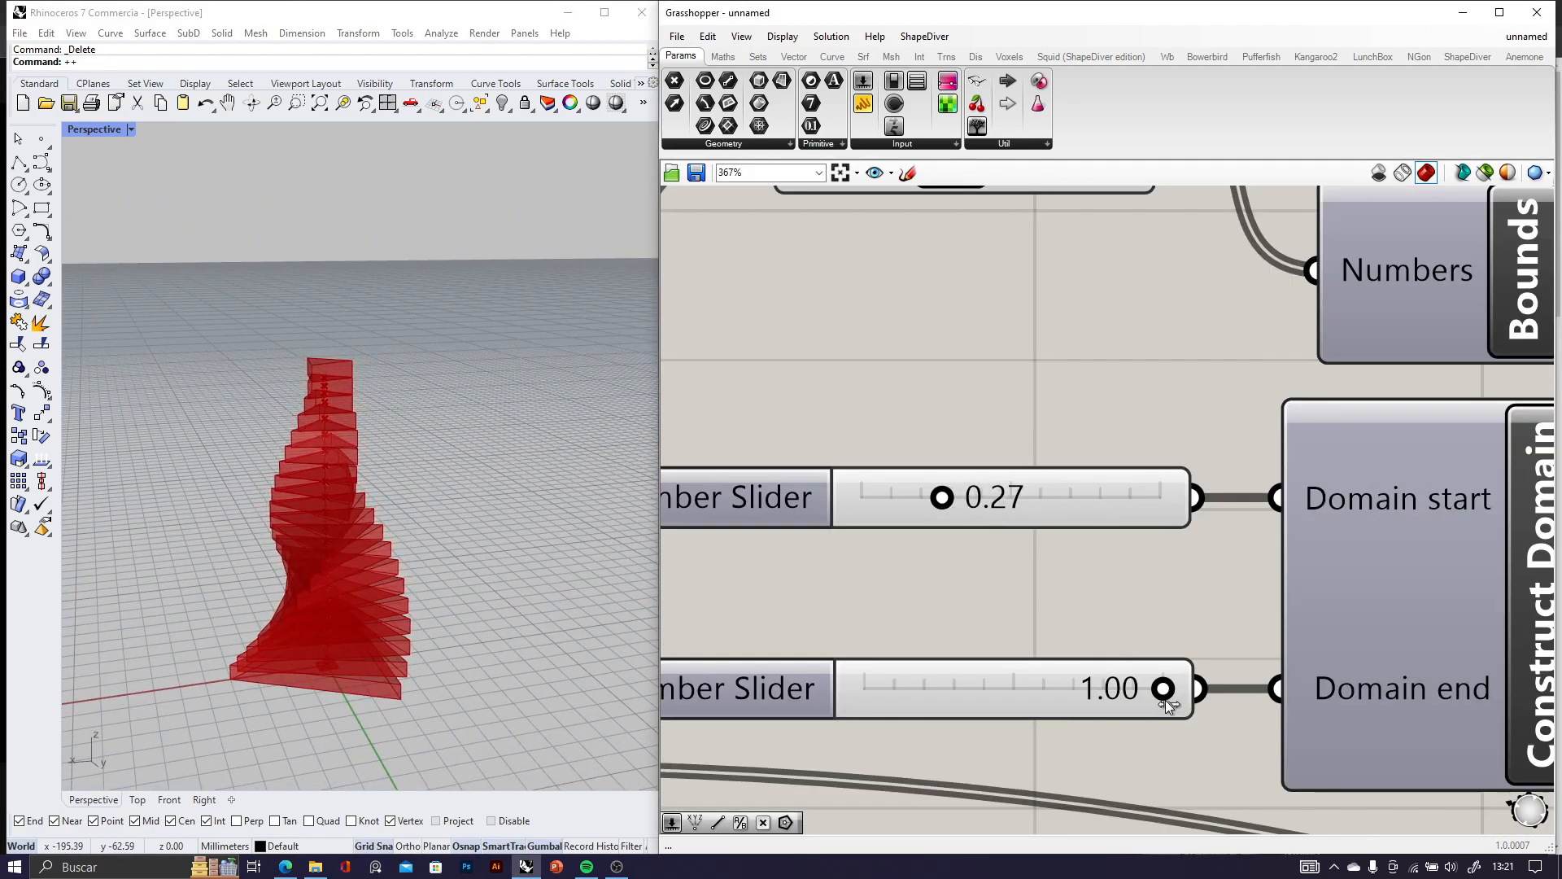
left_click_drag(1149, 688, 1042, 688)
right_click_drag(290, 618, 504, 675)
scroll(1048, 568, "down", 3)
scroll(1045, 561, "down", 6)
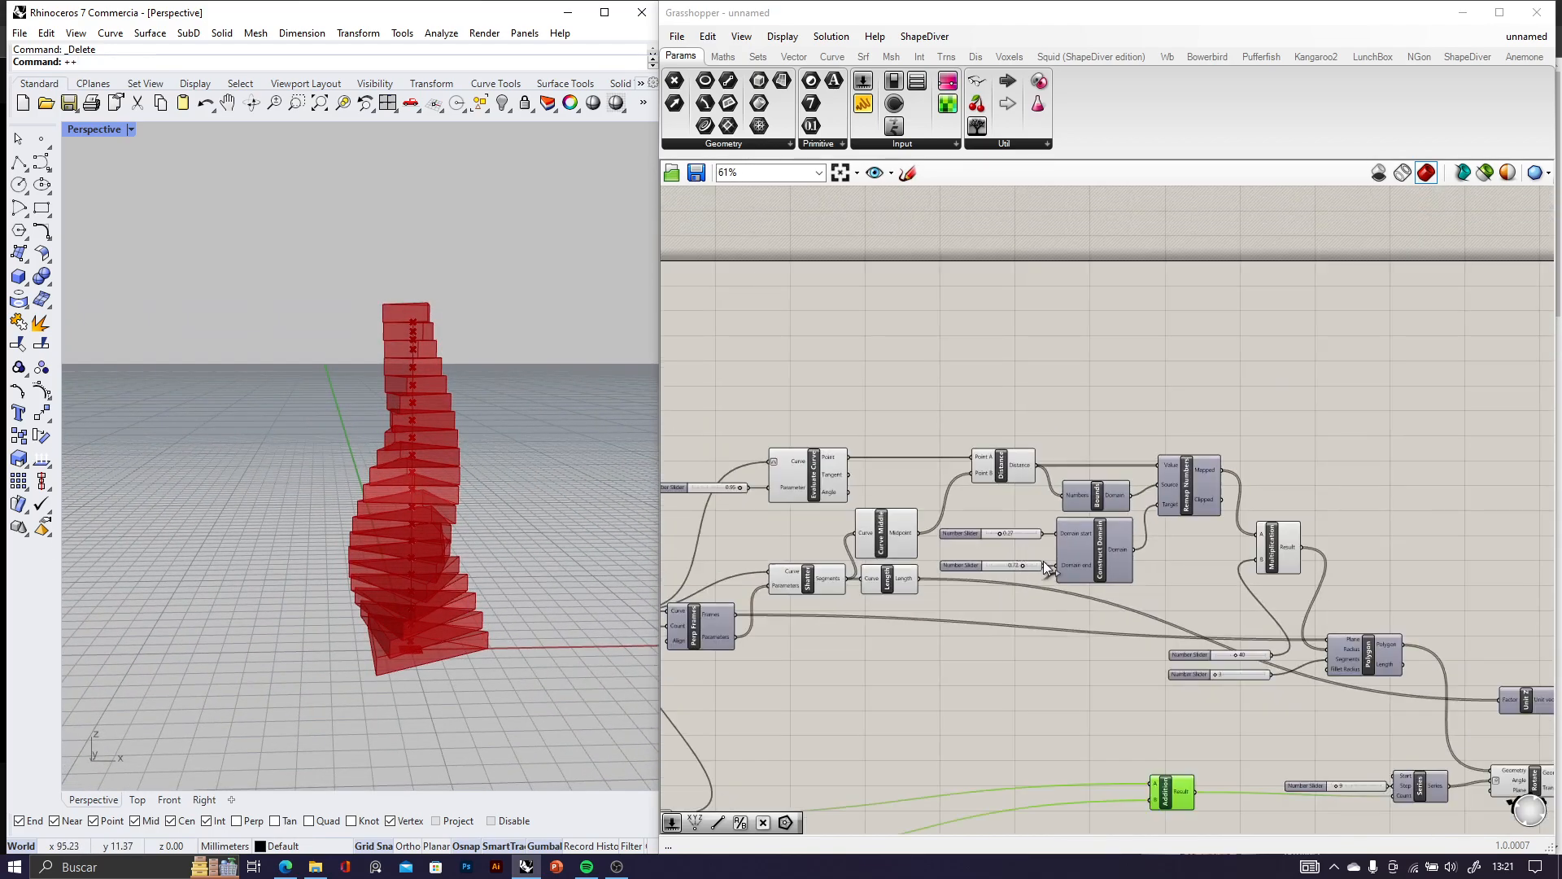
Move the two Construct Domain sliders to the start of the definition, below the Unit Z slider
scroll(979, 493, "down", 1)
scroll(1027, 587, "up", 1)
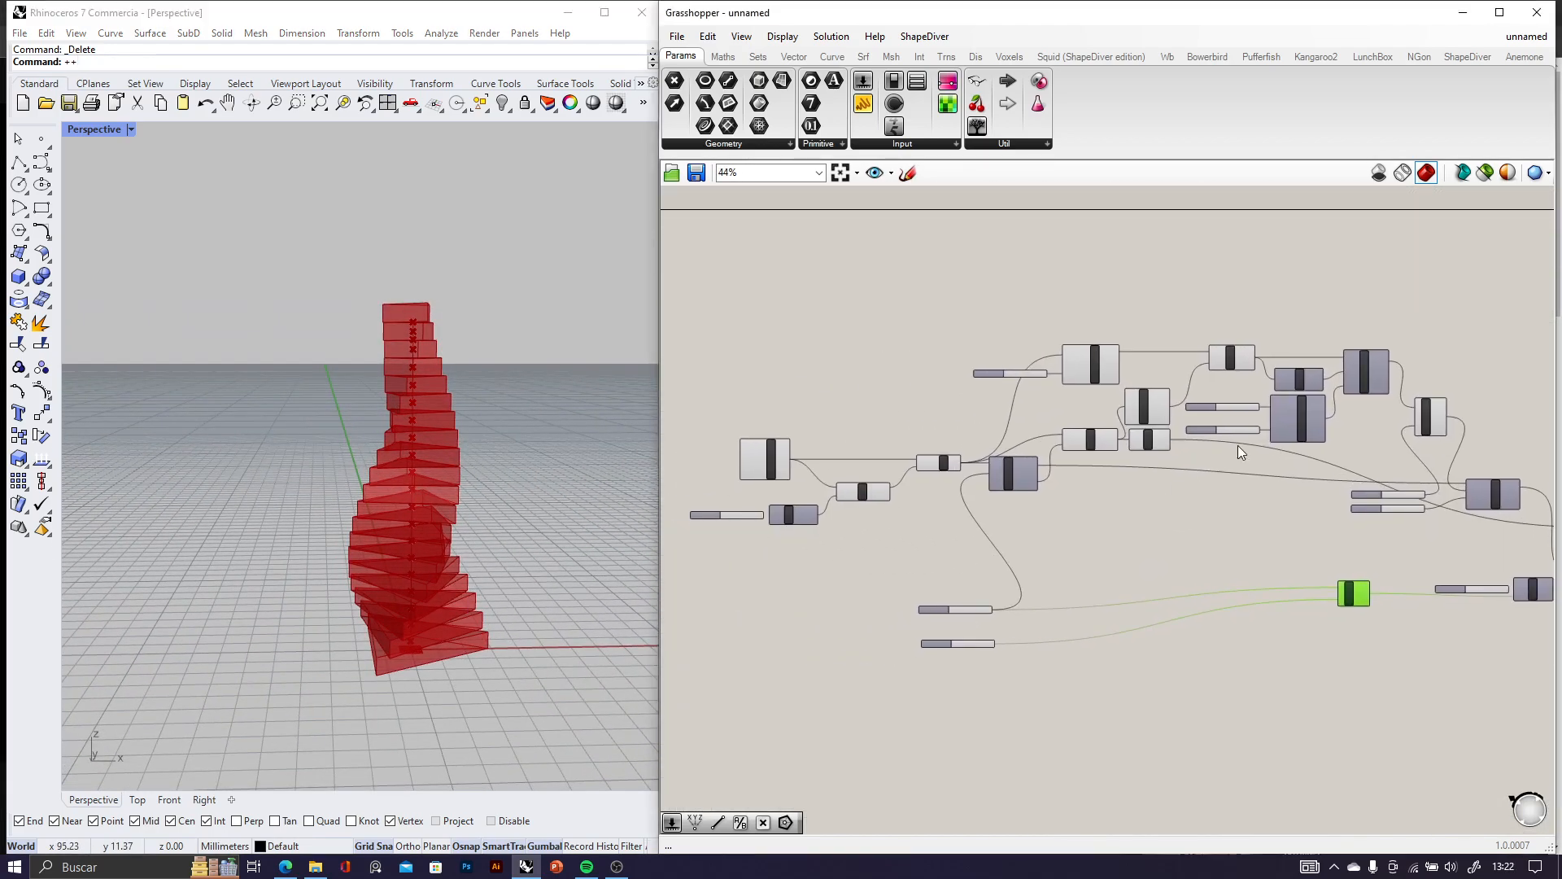
scroll(1212, 458, "up", 5)
left_click_drag(1188, 494, 1101, 293)
scroll(1155, 459, "down", 2)
right_click_drag(1155, 459, 1290, 432)
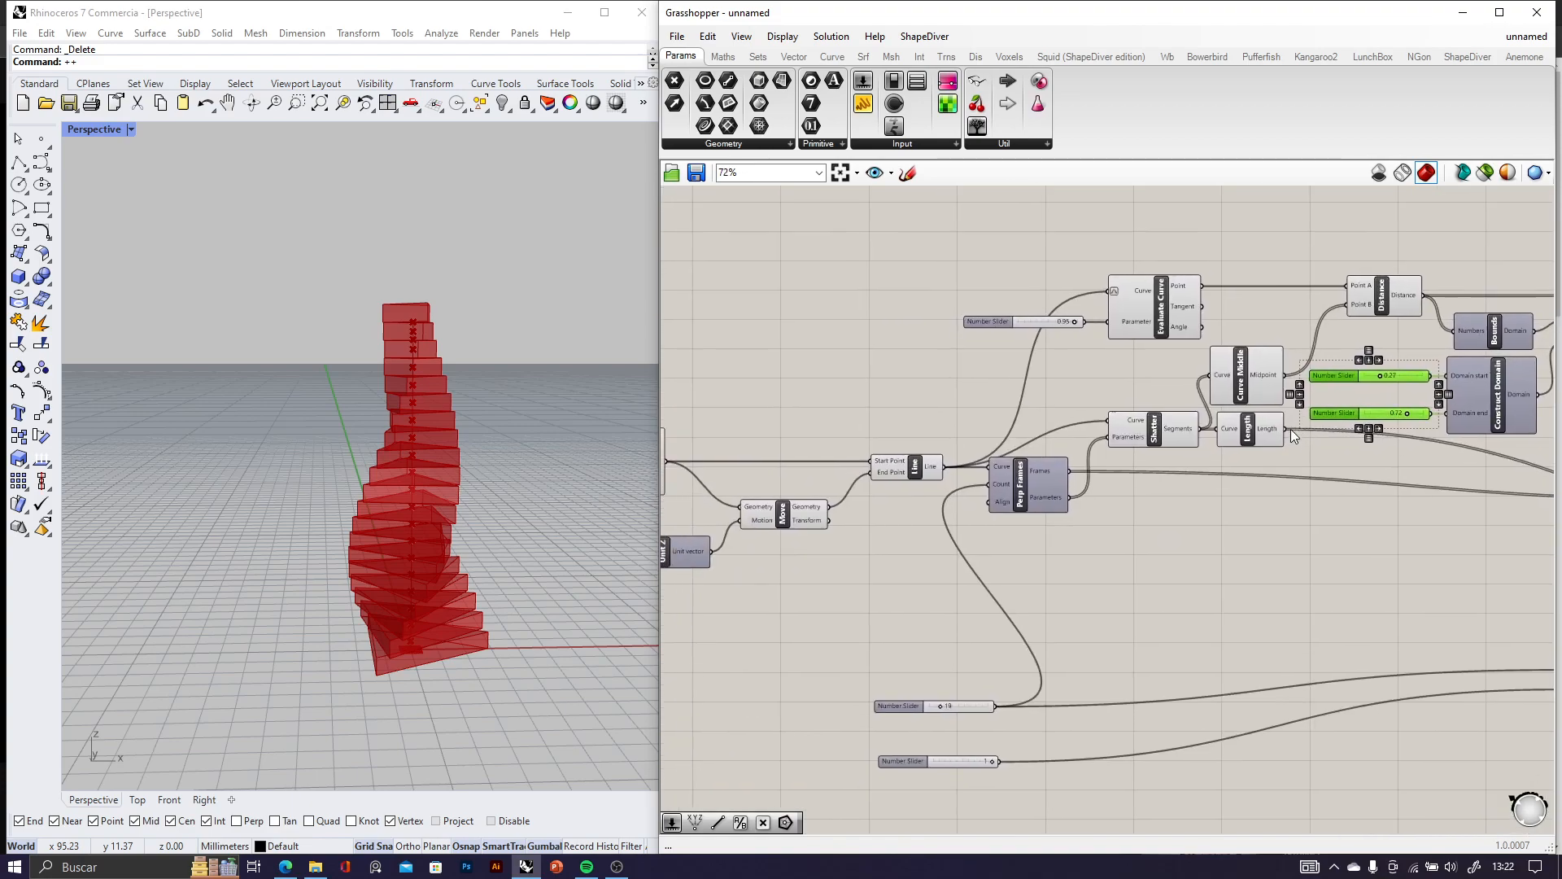
scroll(1324, 421, "down", 4)
left_click_drag(1325, 415, 1001, 544)
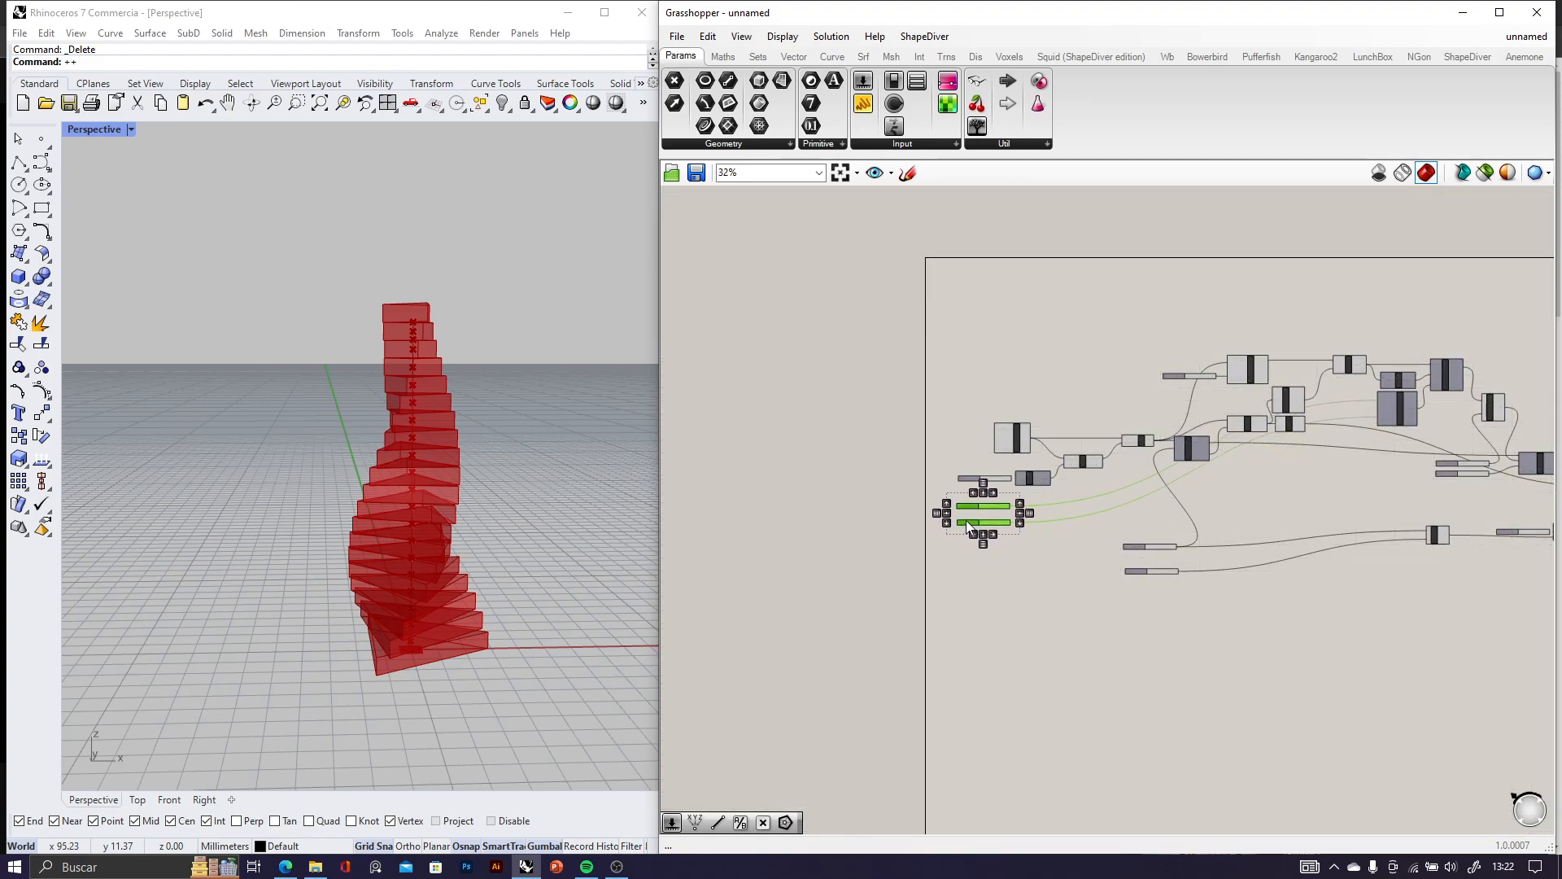
Move the Perp Frames Count slider and Addition's second input slider under the domain sliders at the definition's start
scroll(1085, 602, "up", 4)
left_click_drag(1213, 600, 827, 462)
scroll(990, 516, "down", 4)
Move the Polygon radius and Segments sliders into the slider column at the start of the definition
scroll(1109, 452, "up", 3)
scroll(1062, 433, "up", 3)
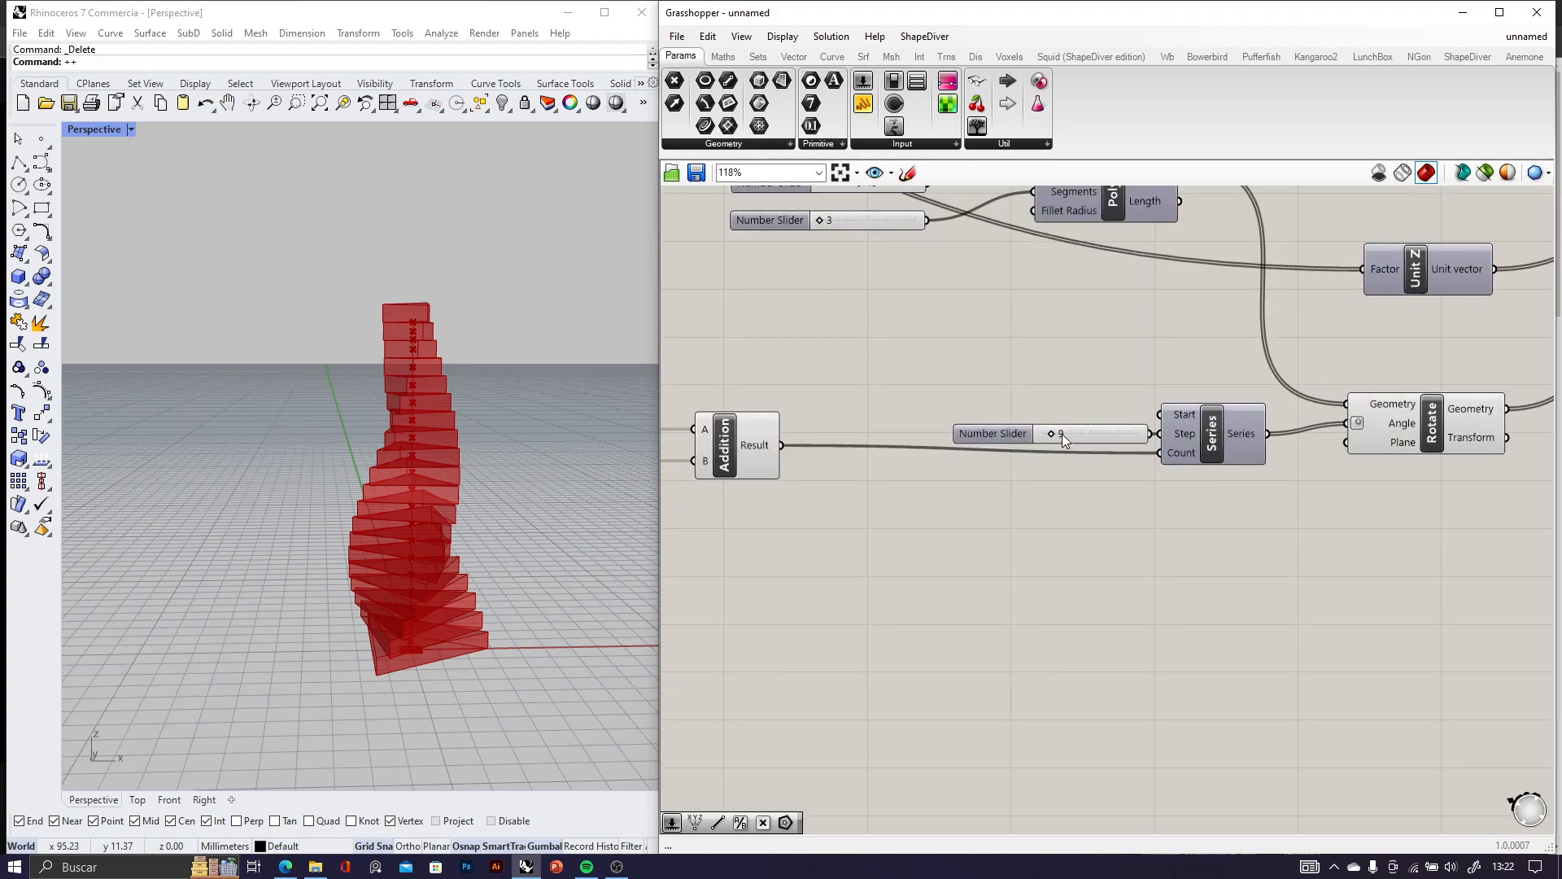
scroll(1094, 456, "down", 4)
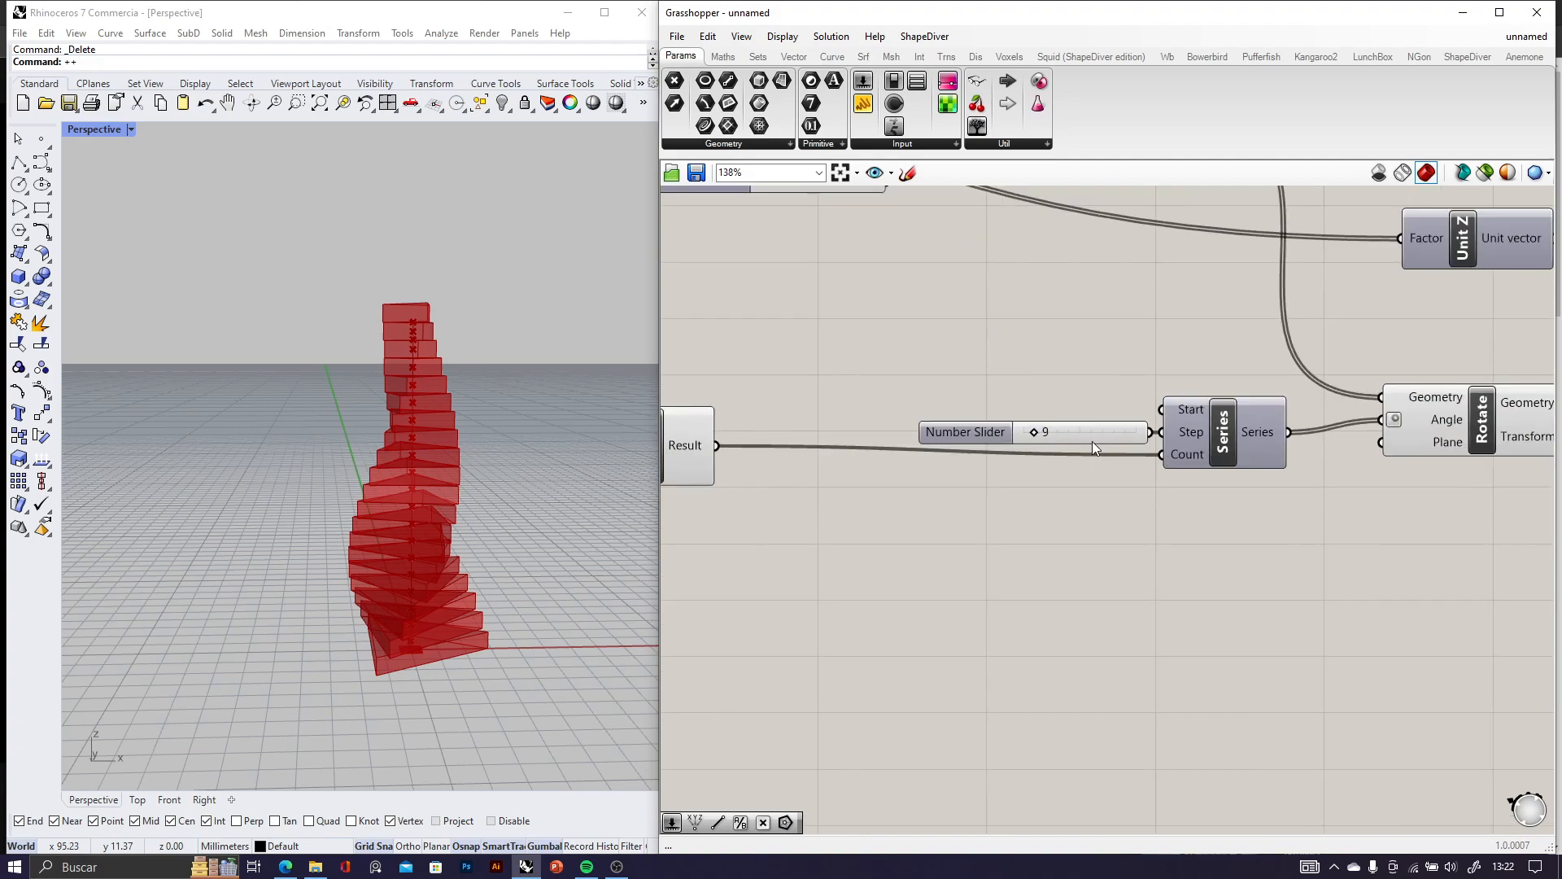
scroll(1086, 488, "up", 4)
left_click_drag(1035, 412, 960, 270)
scroll(1034, 394, "down", 3)
right_click_drag(966, 363, 1126, 369)
scroll(1128, 371, "down", 3)
left_click_drag(1120, 379, 656, 505)
Move the Series Step slider to the end of the slider column and line the last three sliders up with the others
scroll(1180, 457, "up", 4)
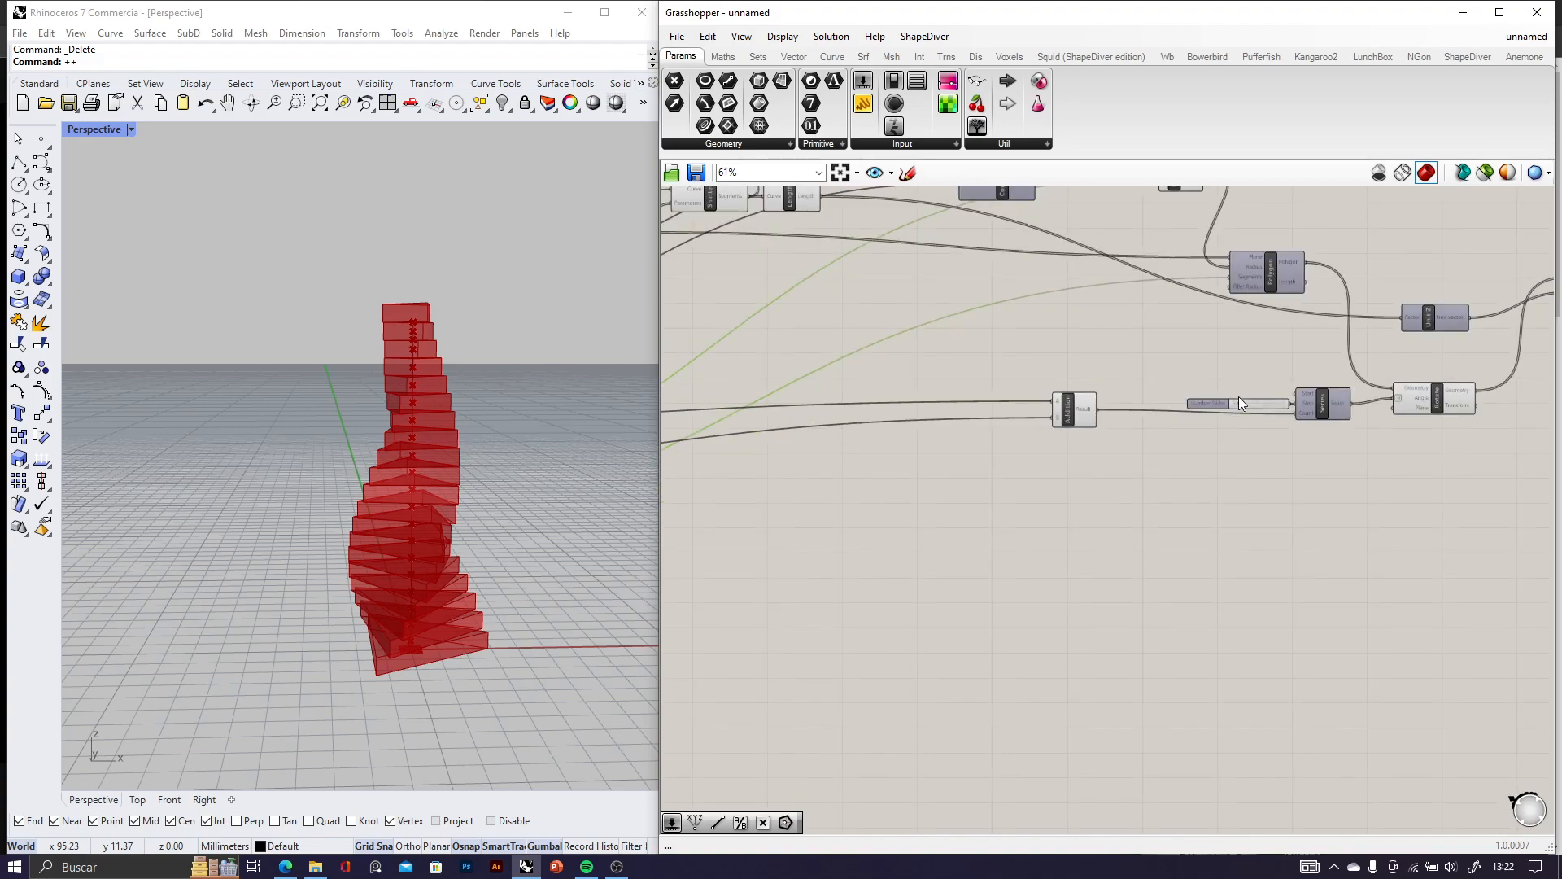
scroll(1219, 455, "down", 5)
left_click_drag(1207, 404, 932, 518)
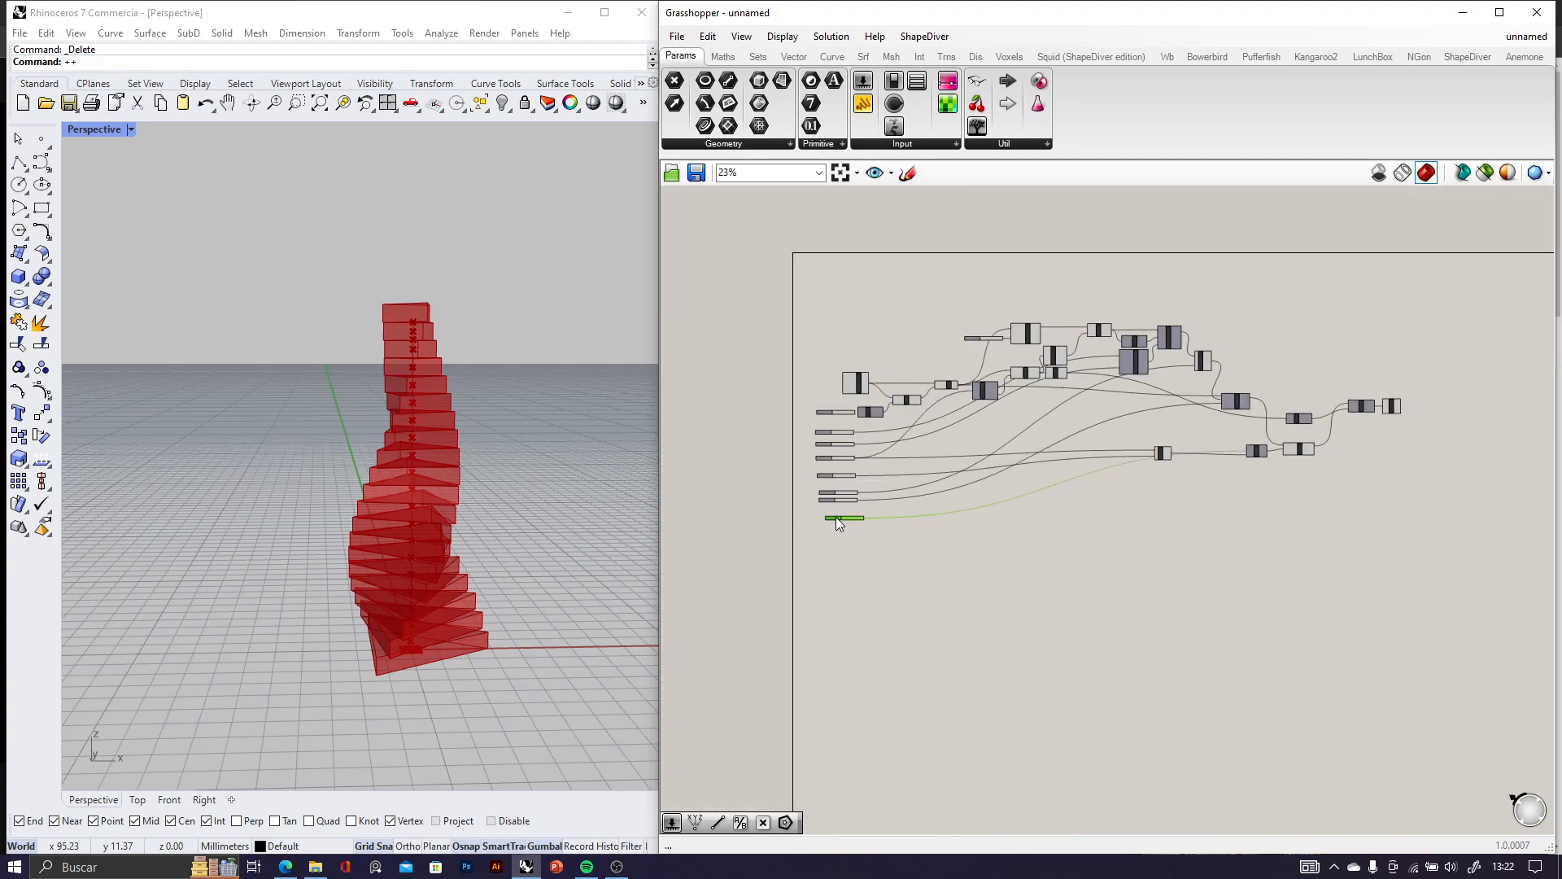
left_click_drag(832, 524, 814, 480)
scroll(828, 494, "up", 3)
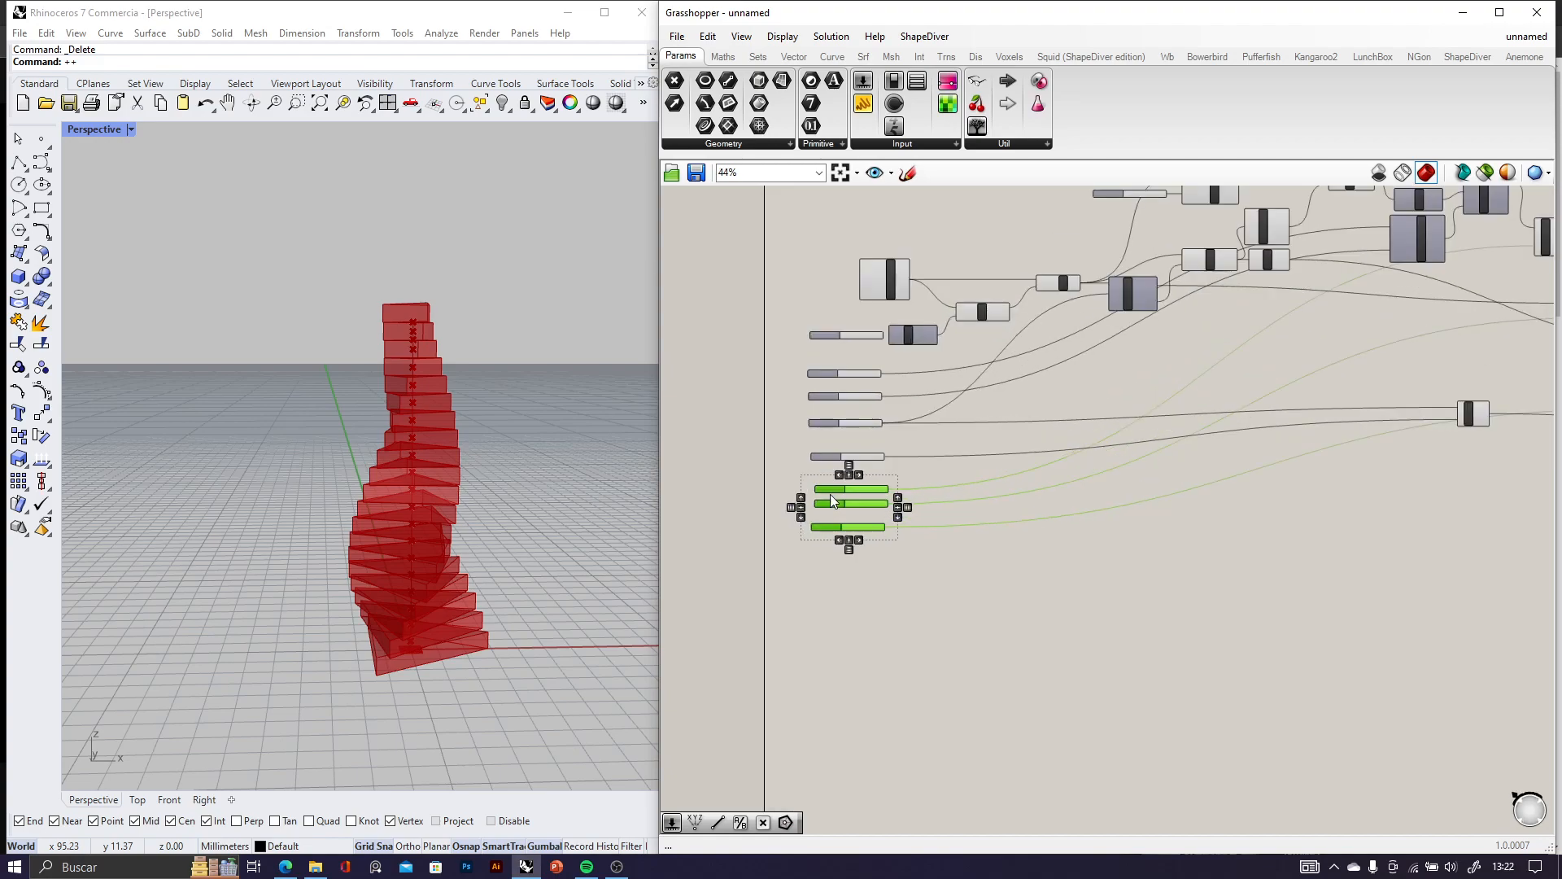
left_click(814, 511)
Set the Series Step slider to 10 and the Polygon Segments slider to 5
scroll(814, 511, "up", 9)
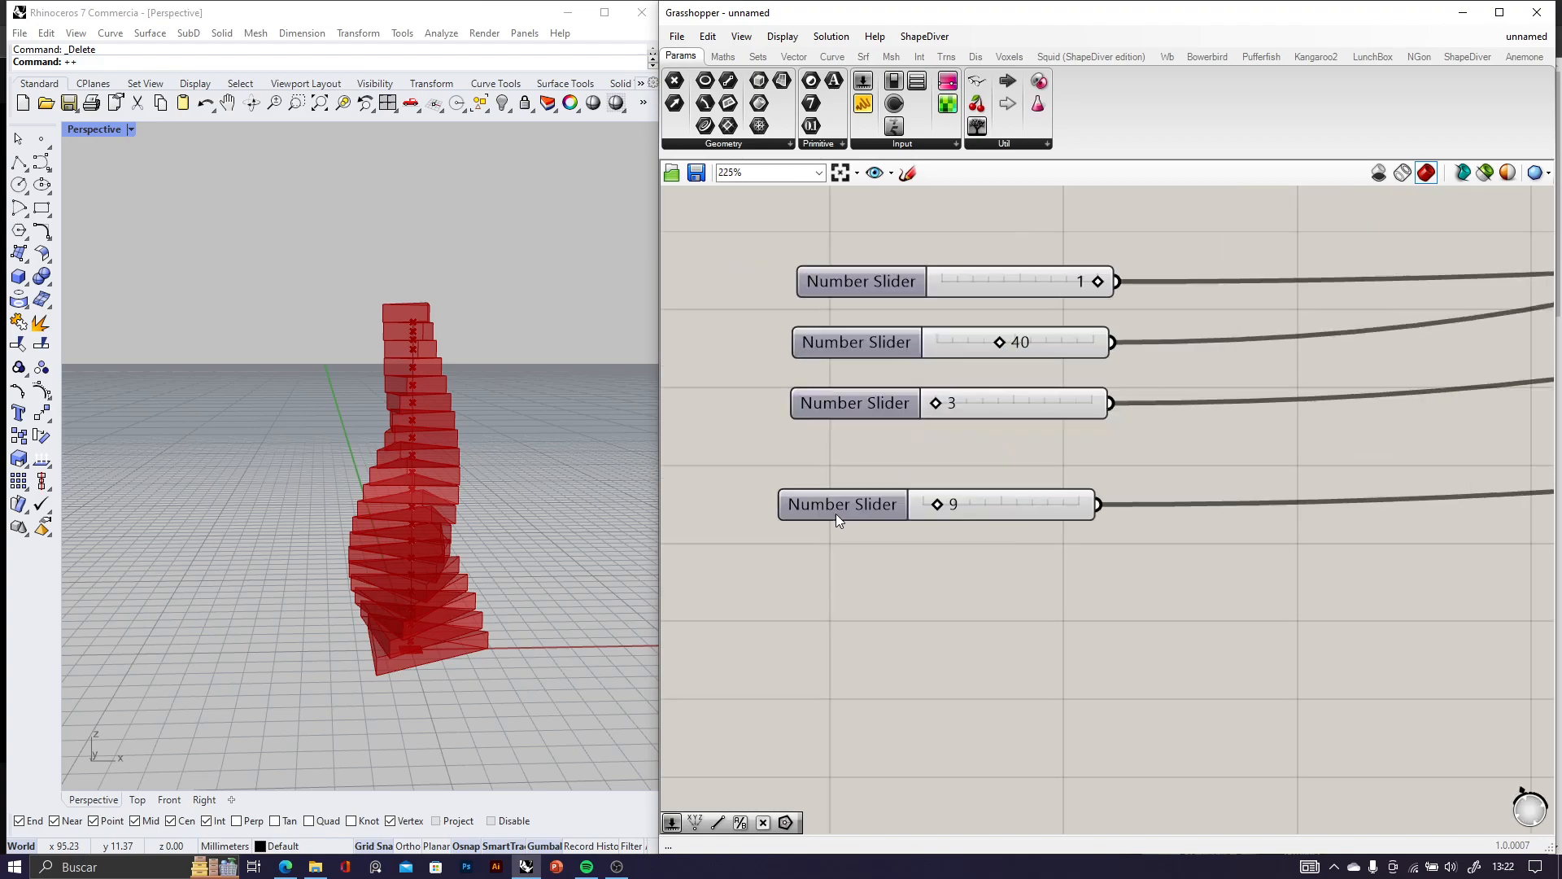
mouse_move(1000, 498)
left_mouse_down()
mouse_move(1032, 500)
mouse_move(999, 498)
left_mouse_up()
right_click_drag(982, 358, 926, 501)
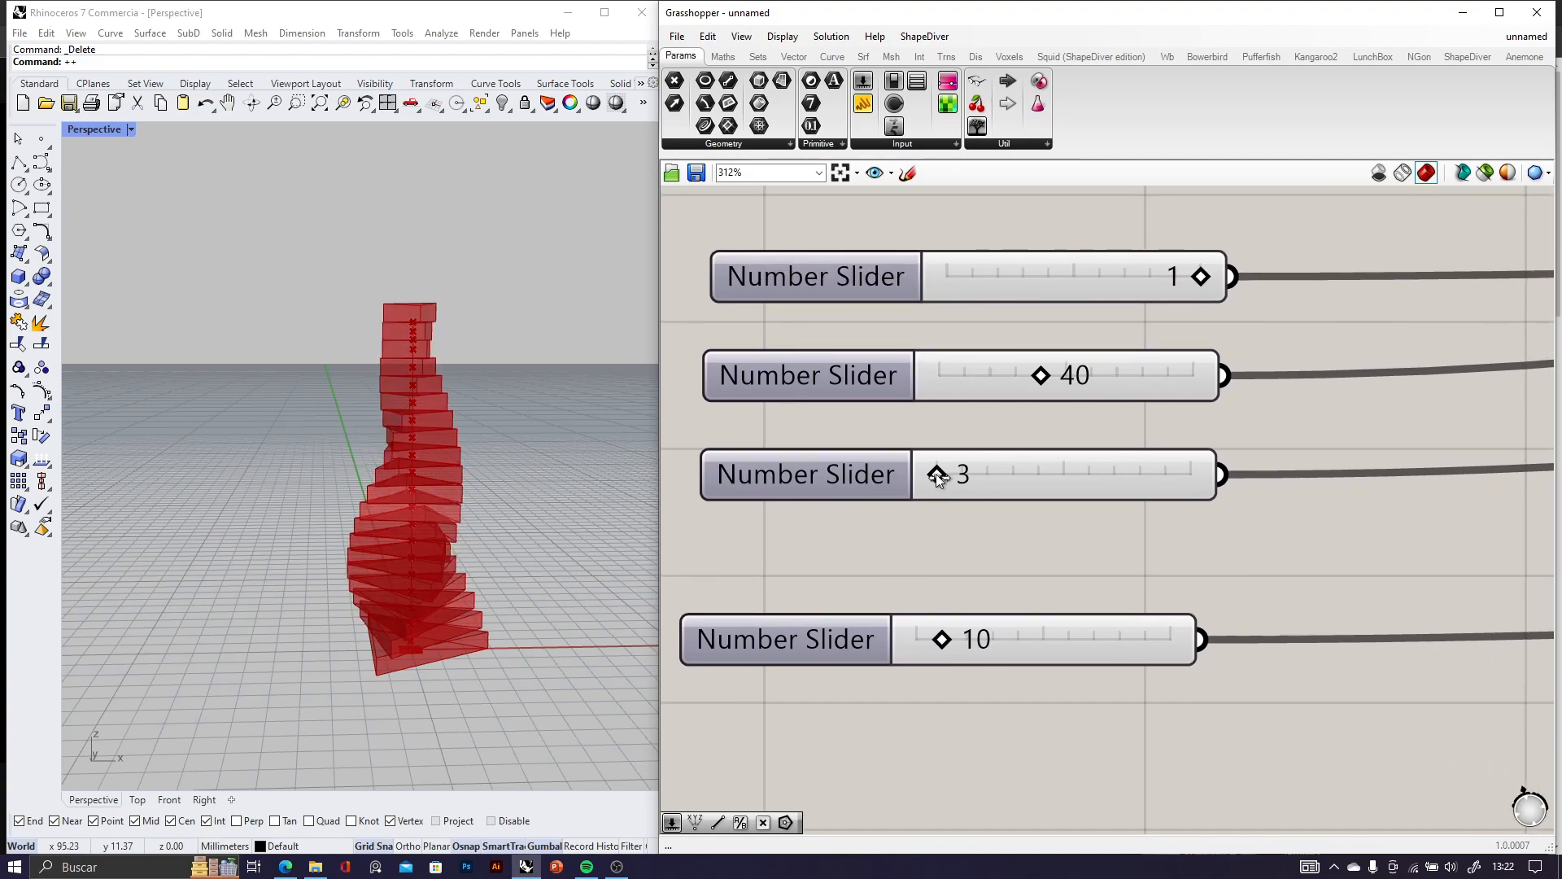
left_click_drag(968, 477, 1116, 480)
right_click_drag(406, 456, 423, 586)
Set the polygon radius multiplier slider to 41 and the Perp Frames Count slider to 30
right_click_drag(847, 530, 864, 669)
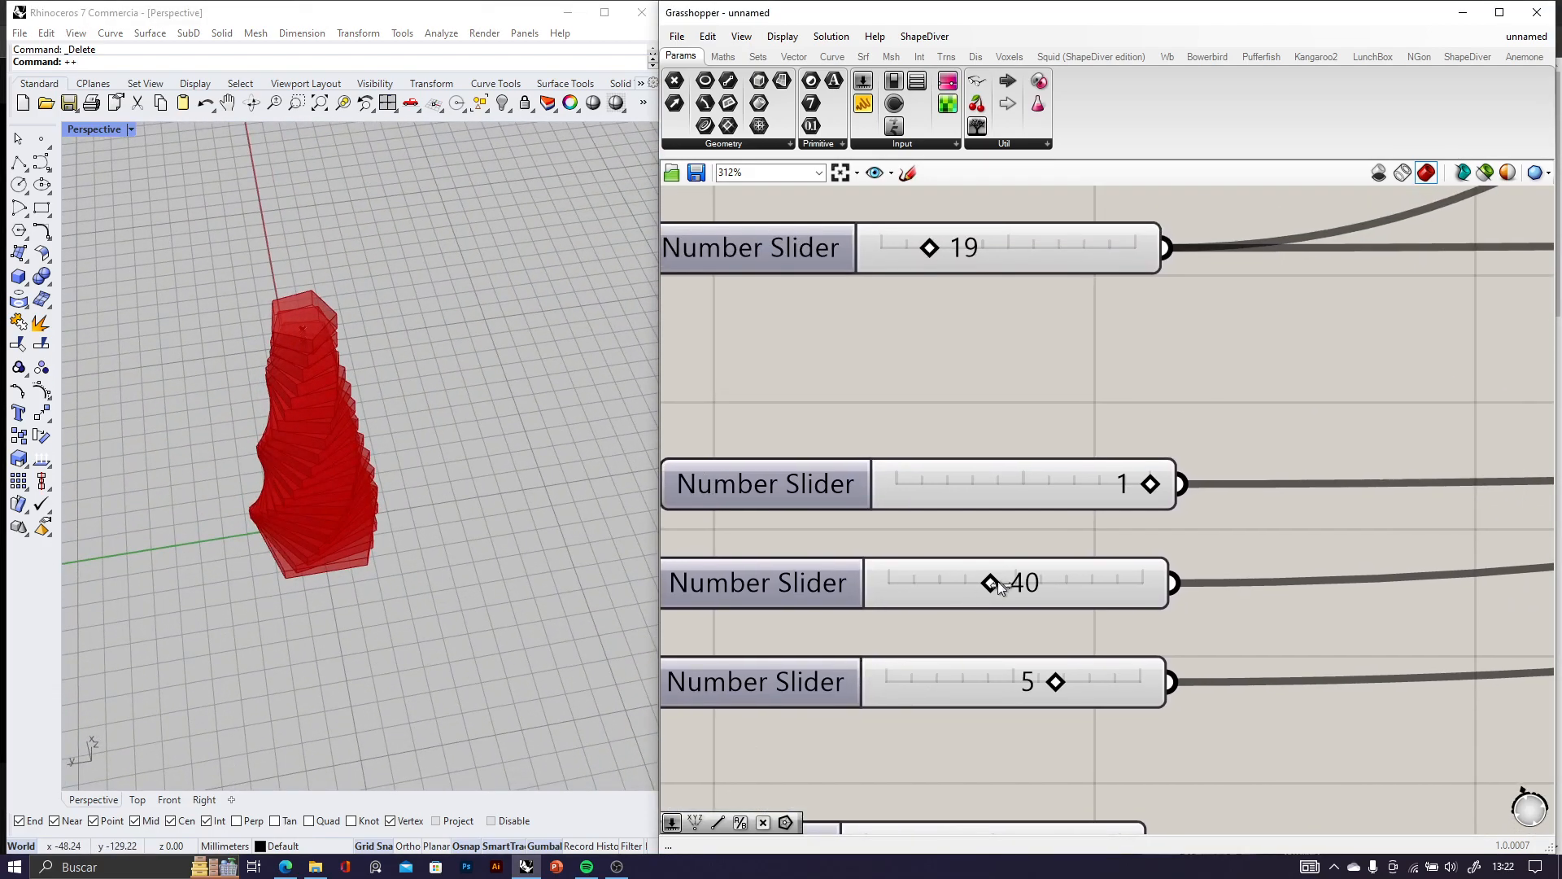
mouse_move(988, 589)
left_mouse_down()
mouse_move(944, 583)
mouse_move(991, 581)
left_mouse_up()
right_click_drag(892, 419, 1042, 495)
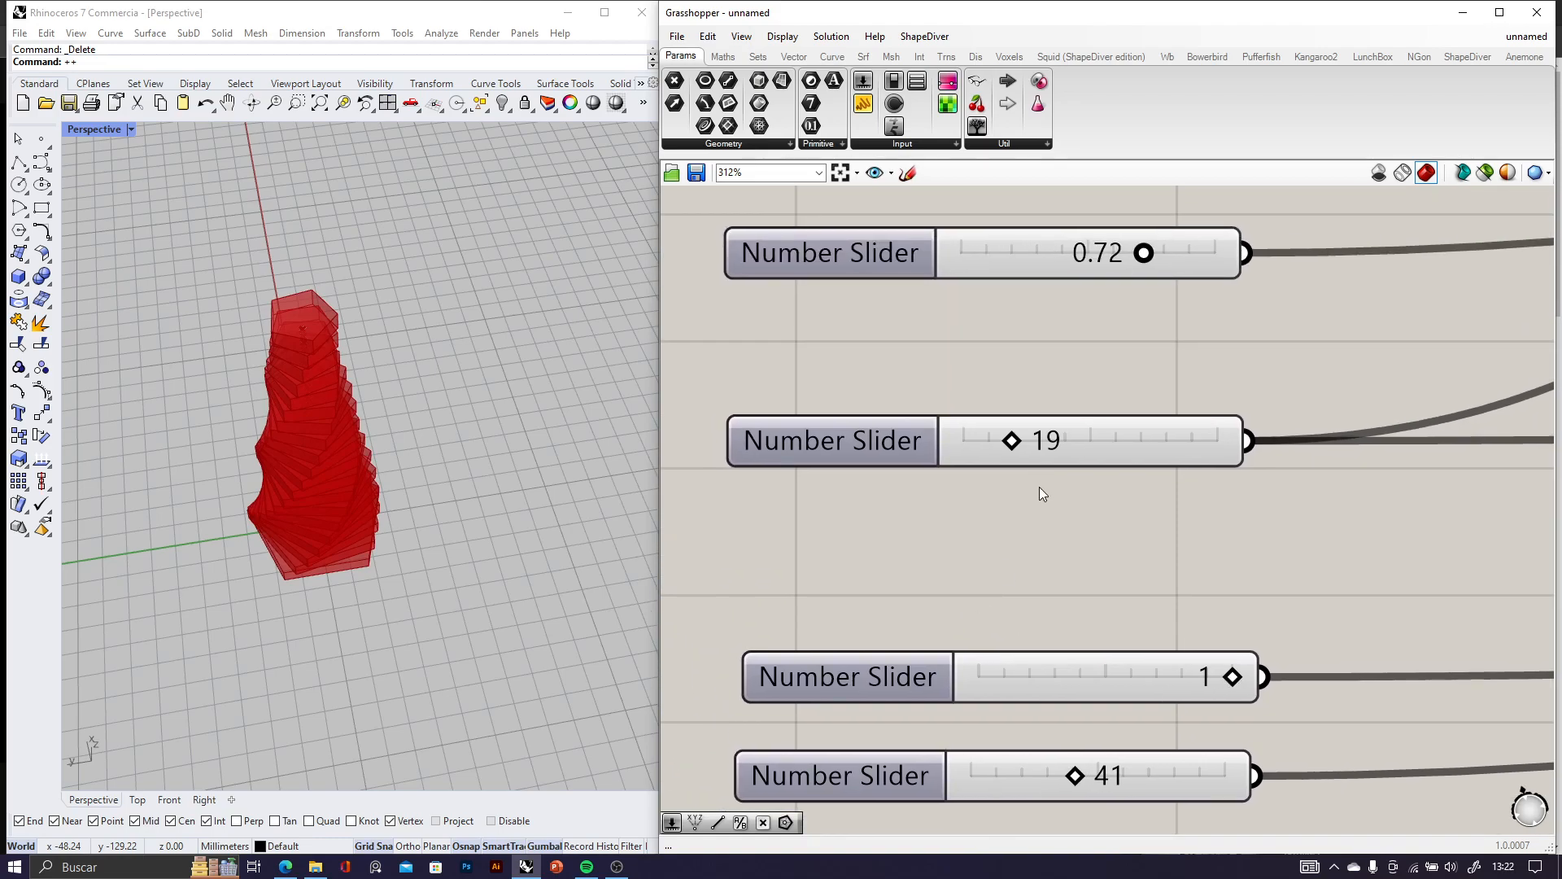
mouse_move(1006, 446)
left_mouse_down()
mouse_move(1061, 451)
mouse_move(1035, 452)
left_mouse_up()
Examine the twisted pentagonal tower in the Perspective viewport from several angles and distances
right_click_drag(349, 488, 348, 373)
scroll(236, 553, "up", 2)
scroll(377, 563, "down", 4)
scroll(379, 560, "up", 6)
right_click_drag(384, 600, 297, 558)
scroll(349, 539, "down", 8)
scroll(292, 552, "up", 6)
right_click_drag(453, 669, 488, 652)
scroll(331, 600, "down", 5)
scroll(338, 610, "up", 5)
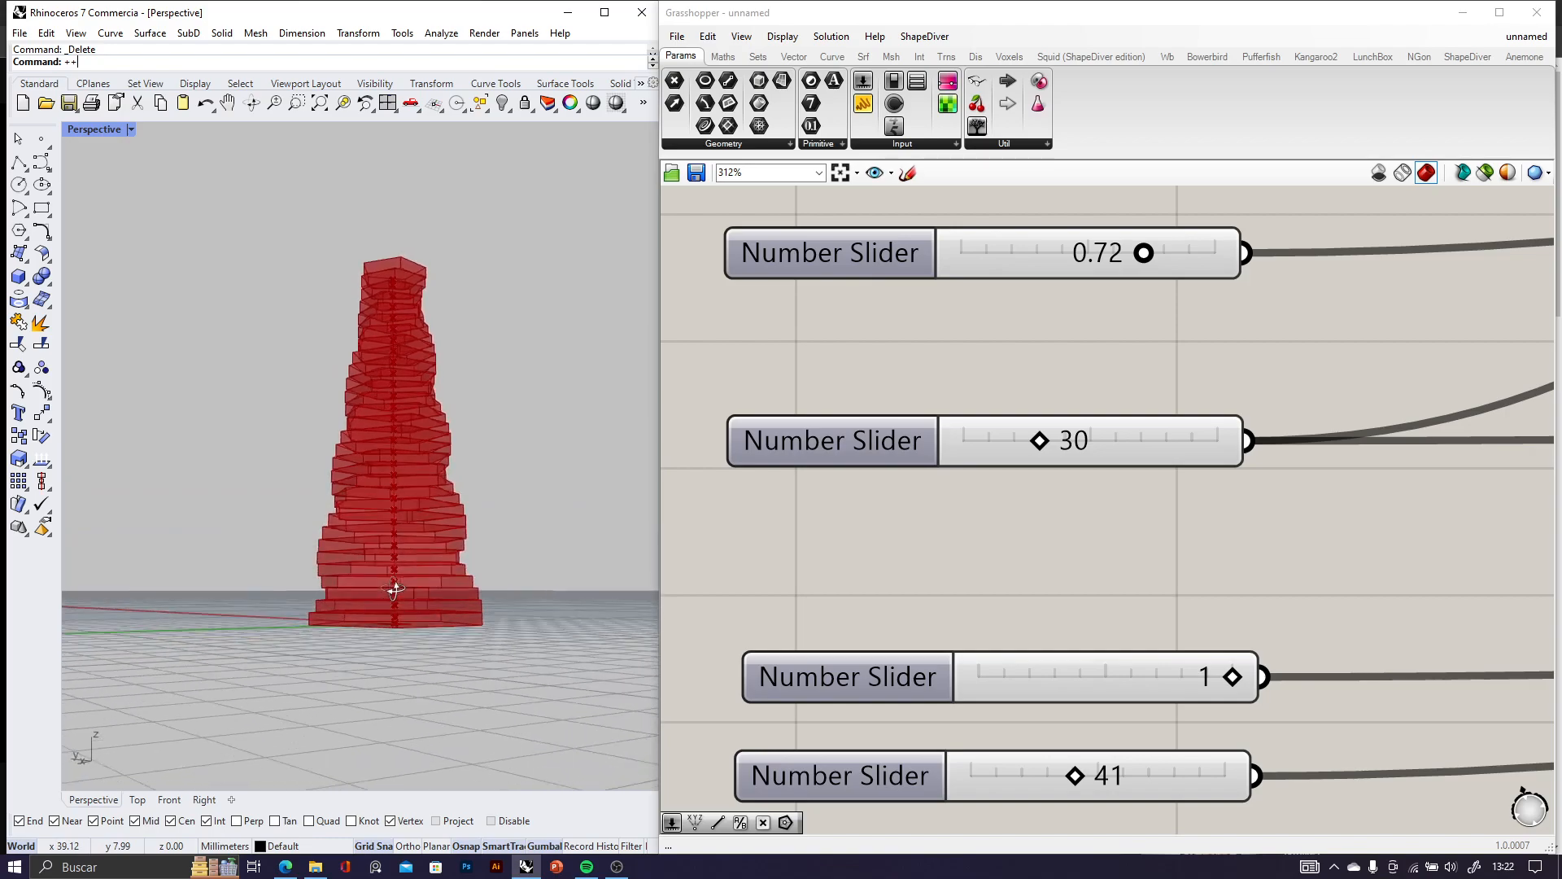